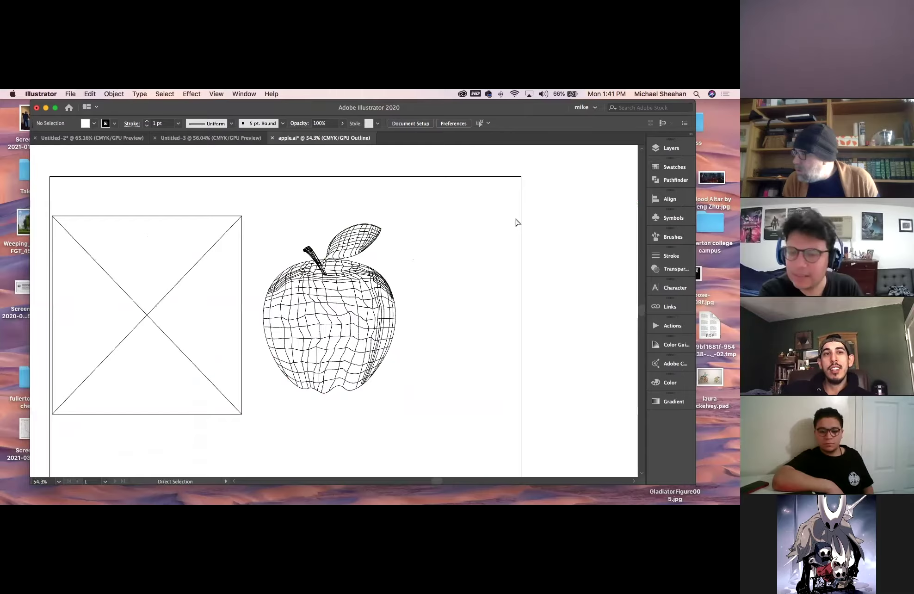
Step: Display the artwork in preview instead of outline, and examine the mesh apple's colour blending close up
key(super+y)
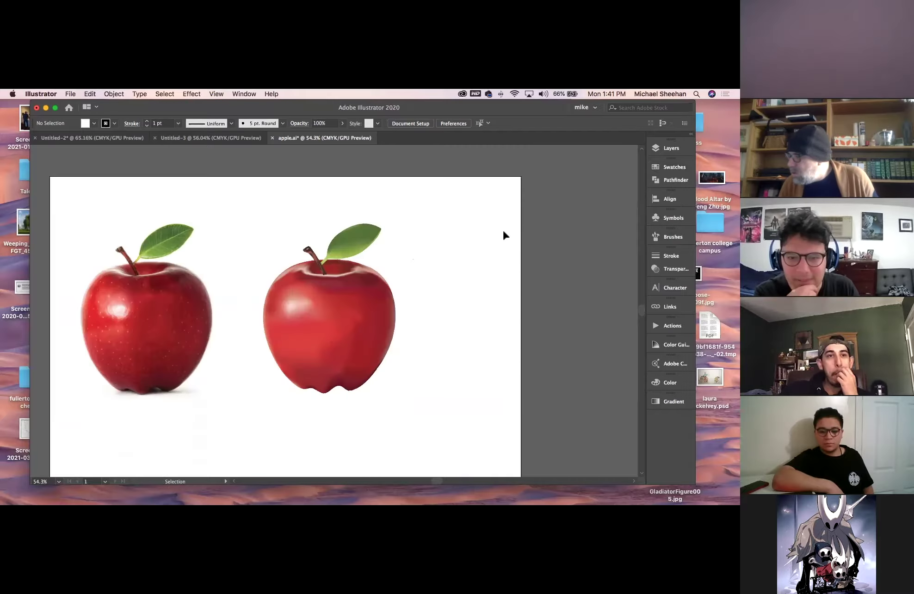
click(367, 331)
click(516, 297)
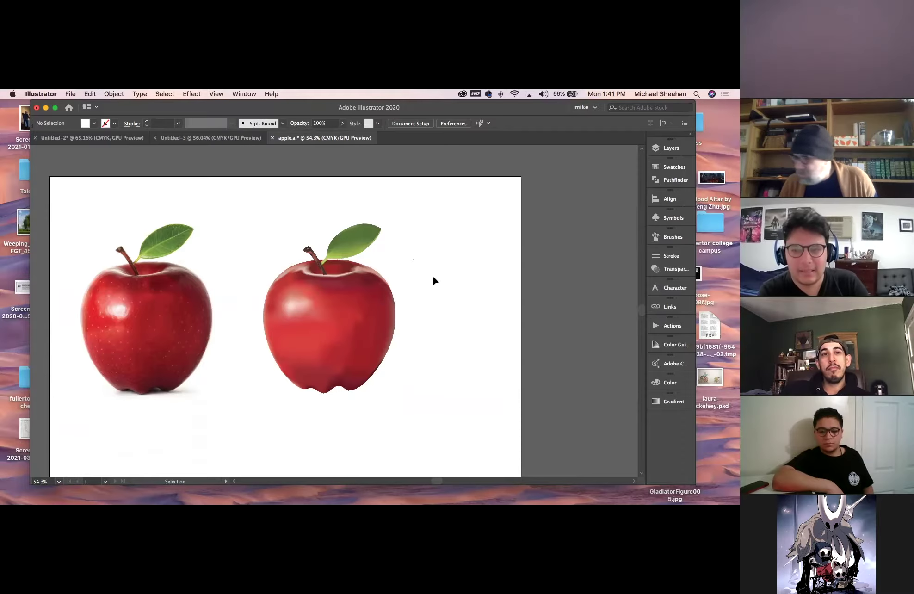
key(a)
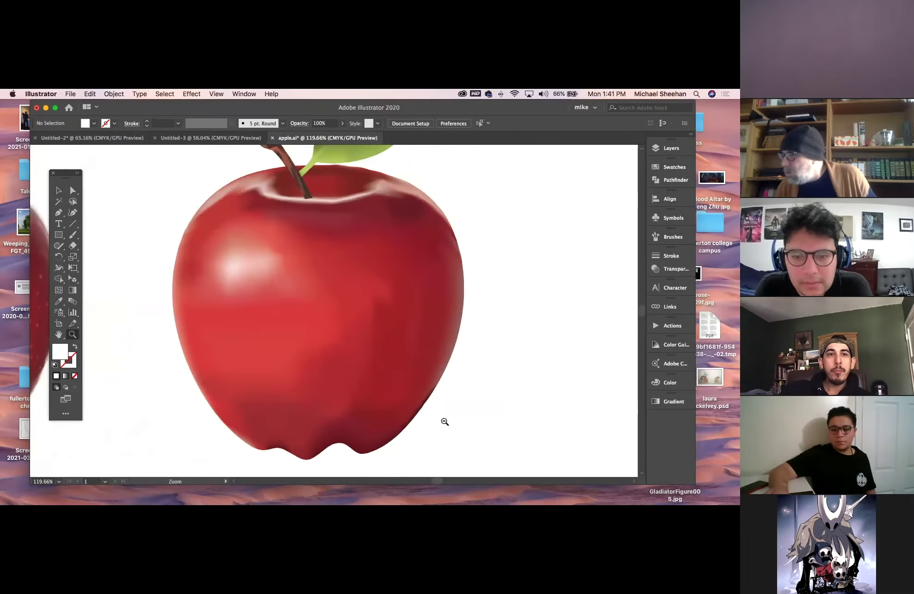
drag(385, 359, 366, 340)
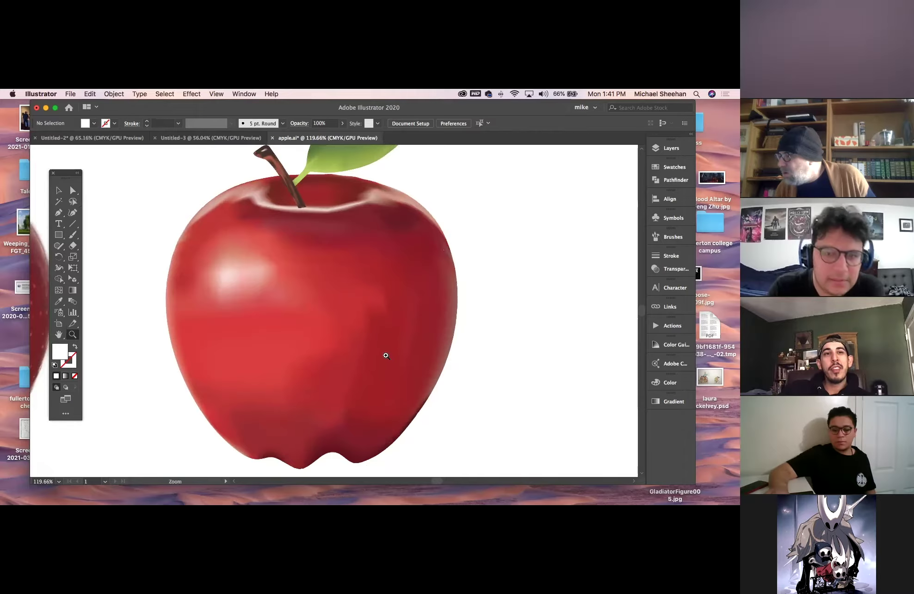
Step: Select the mesh apple to examine its grid of mesh lines, and deselect it
click(59, 190)
click(258, 264)
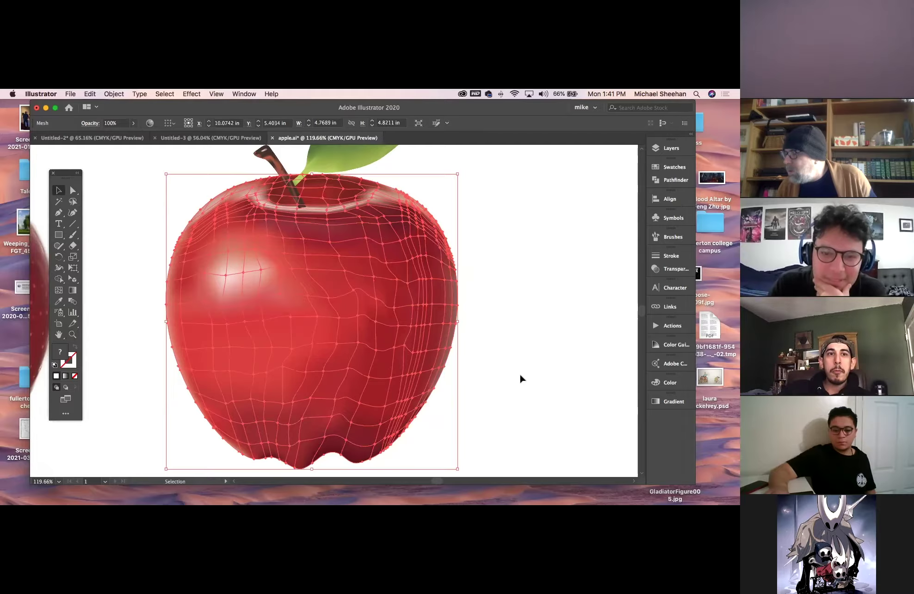
click(521, 375)
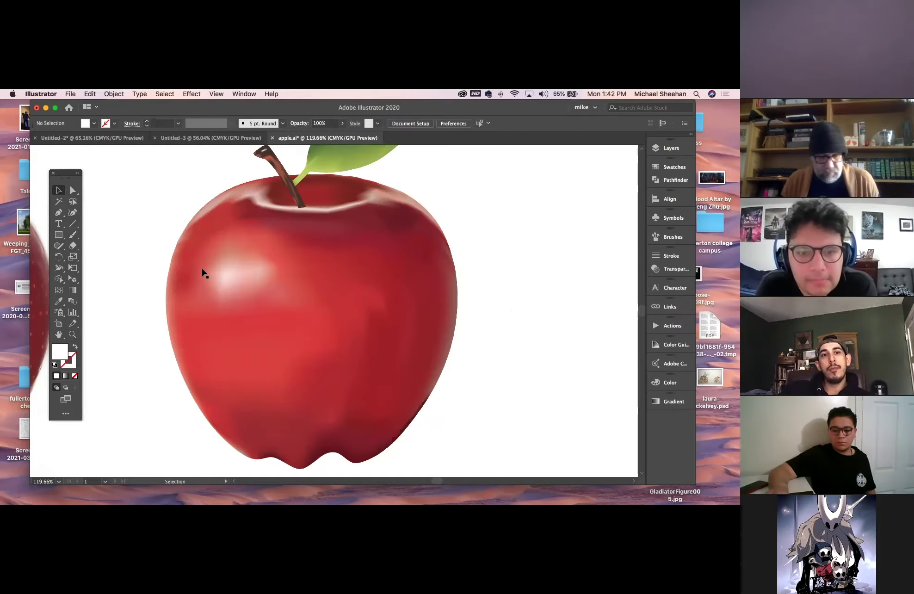
Step: Select individual mesh points on the apple and adjust those around the centre-right shading with Direct Selection
key(a)
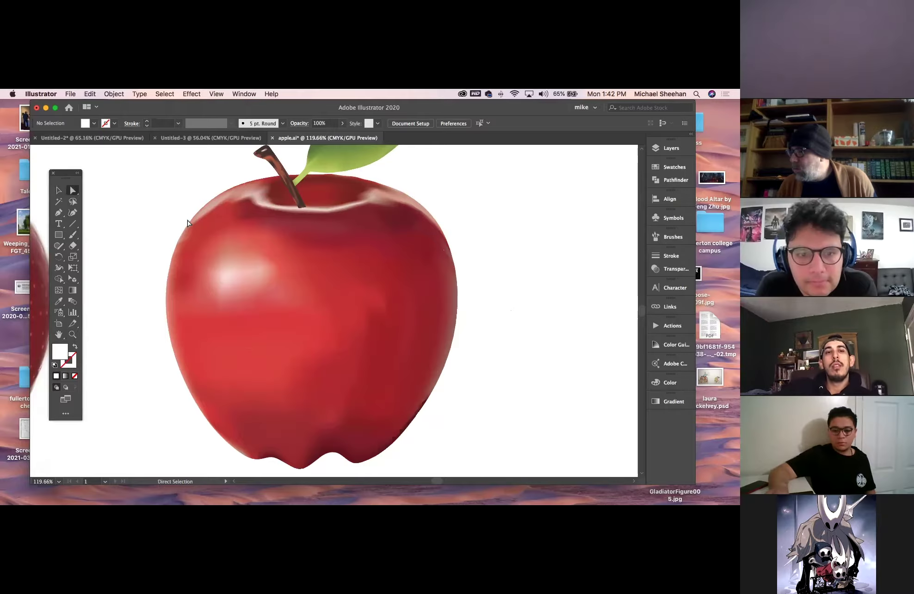
click(190, 219)
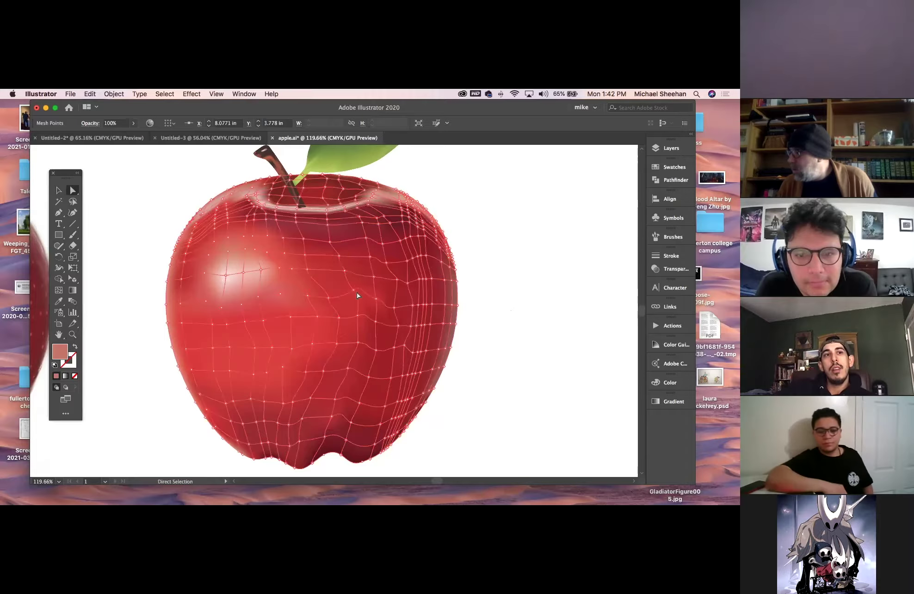
drag(348, 292, 345, 268)
click(358, 315)
drag(377, 320, 398, 304)
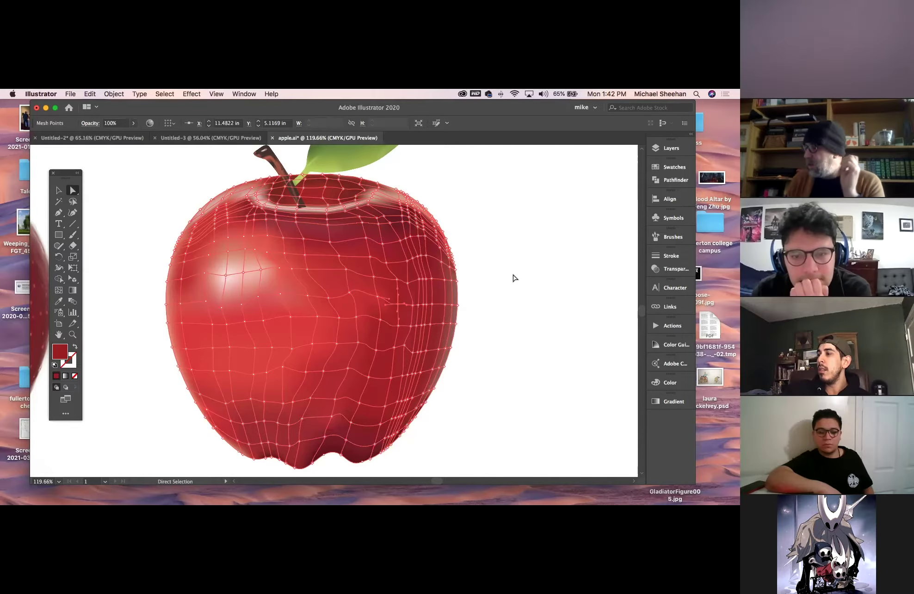
click(512, 276)
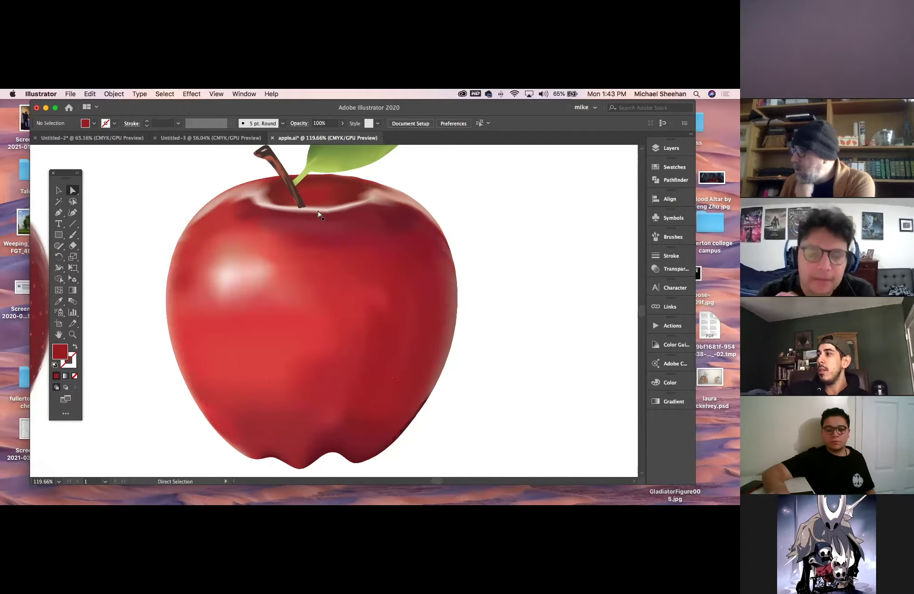
Step: Display the apple's mesh lines around the white rim beneath the stem with Direct Selection
click(73, 334)
drag(320, 206, 445, 267)
key(a)
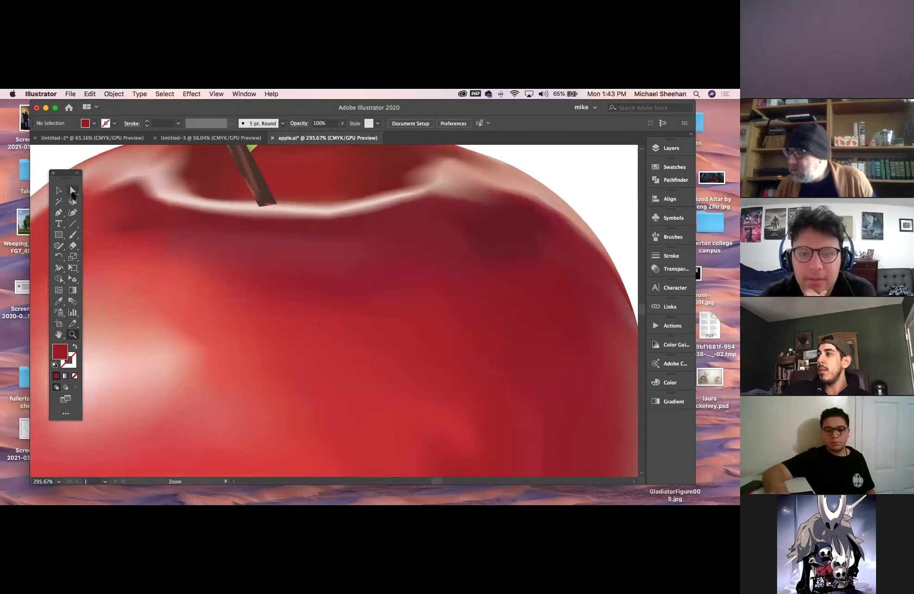
click(262, 209)
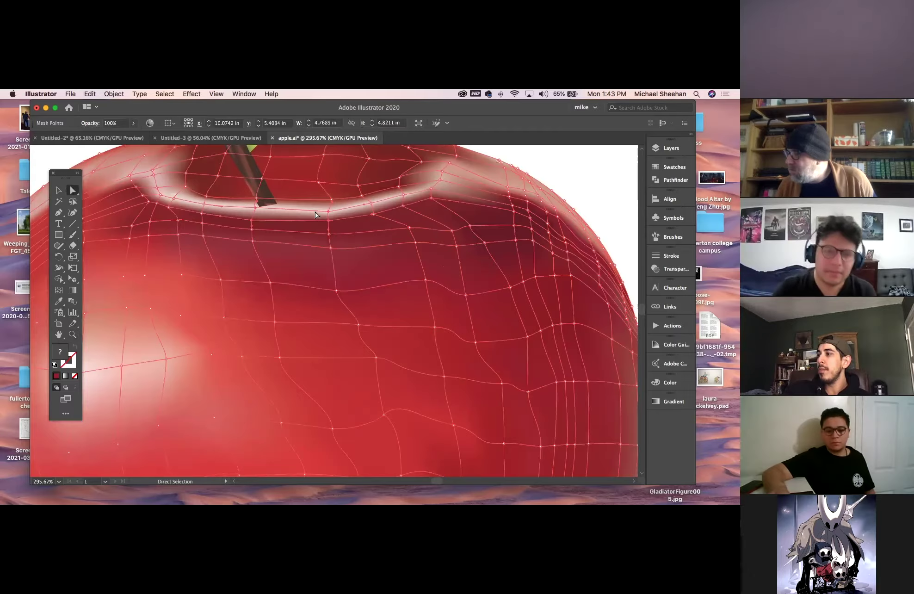
Step: Try to smooth the mesh line along the lower edge of the white rim with the Smooth tool
click(59, 246)
click(102, 268)
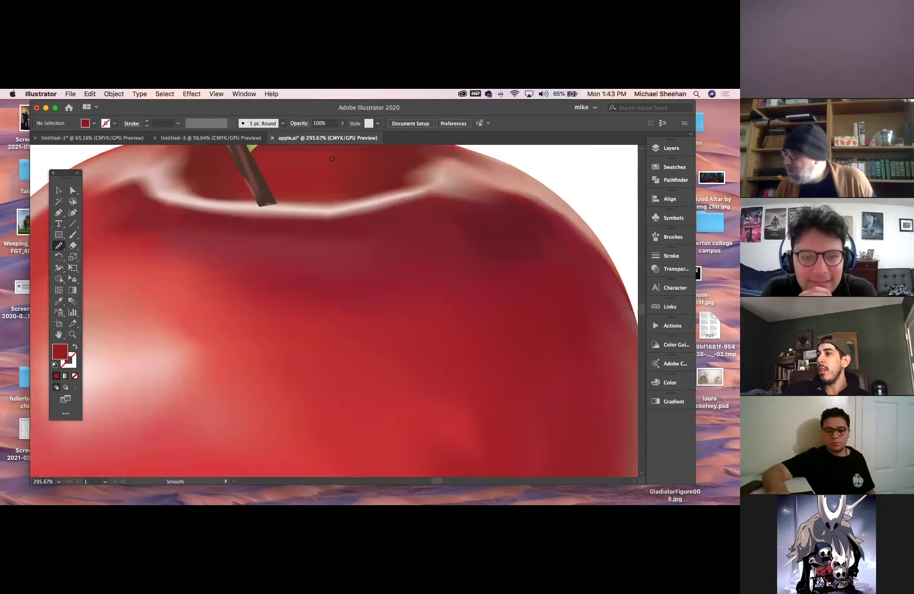
super+click(298, 214)
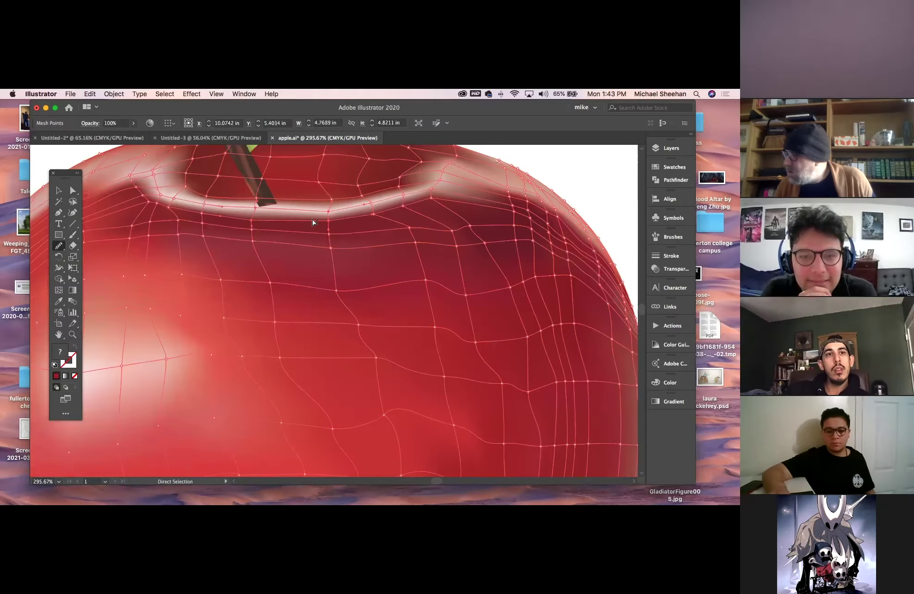
mouse_move(320, 213)
mouse_down()
mouse_move(168, 189)
mouse_move(229, 206)
mouse_move(315, 212)
mouse_move(396, 193)
mouse_up()
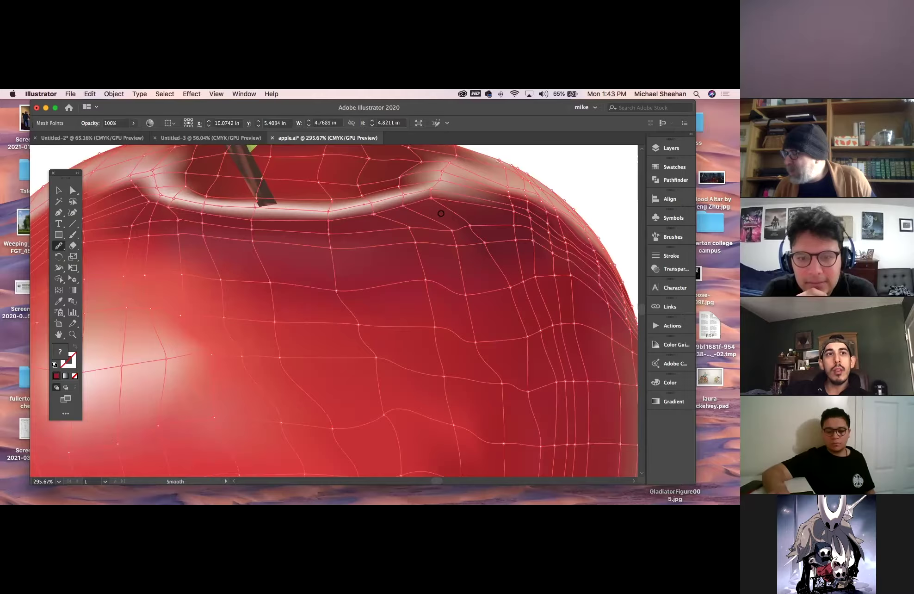
Step: Select mesh lines and points along the left part of the white rim to examine their handles, and deselect the apple
click(73, 188)
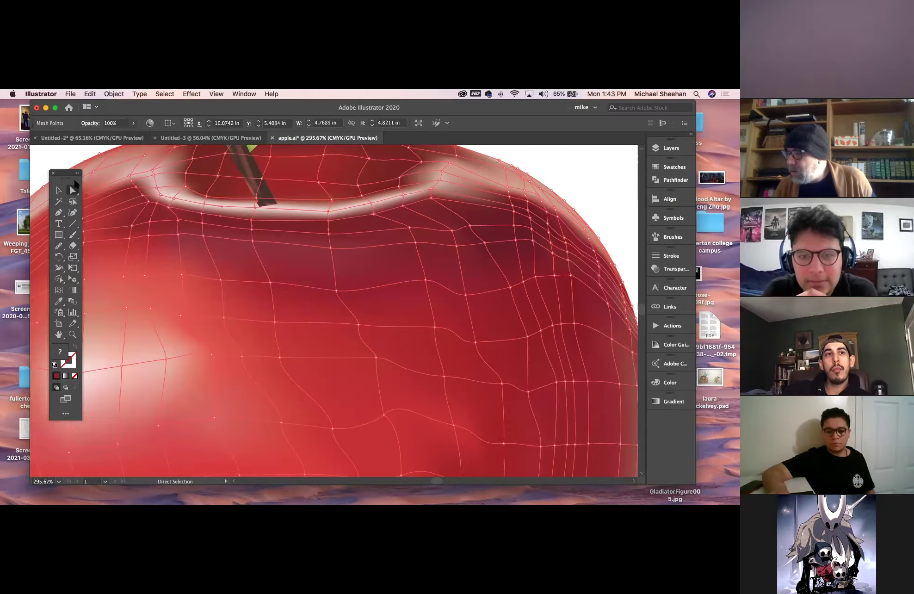
click(85, 154)
click(221, 208)
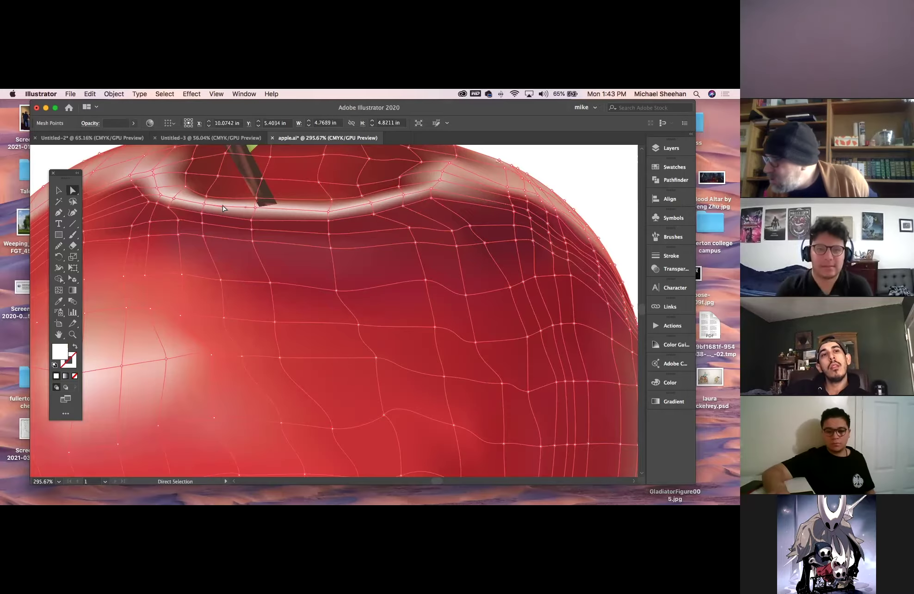
drag(223, 207, 220, 209)
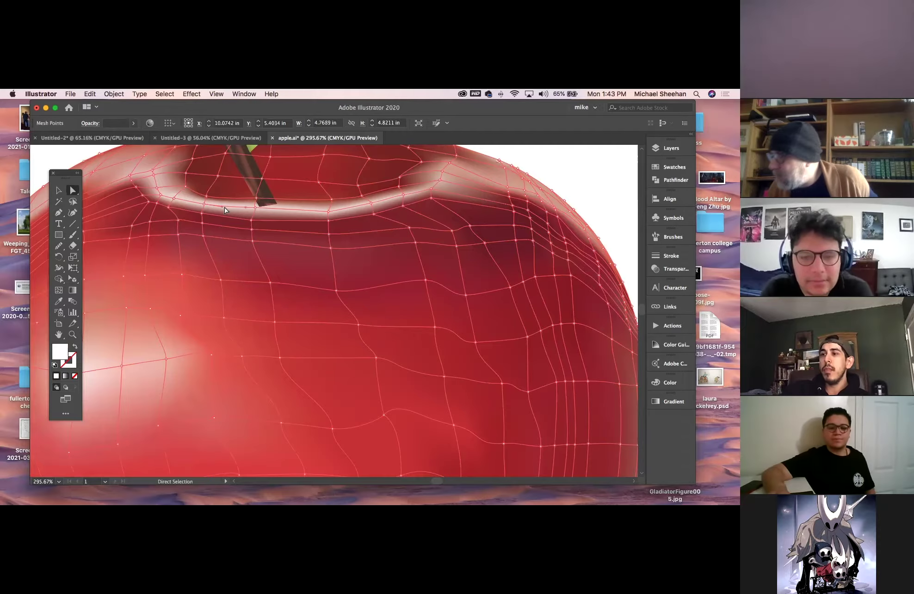
drag(201, 213, 141, 203)
click(142, 201)
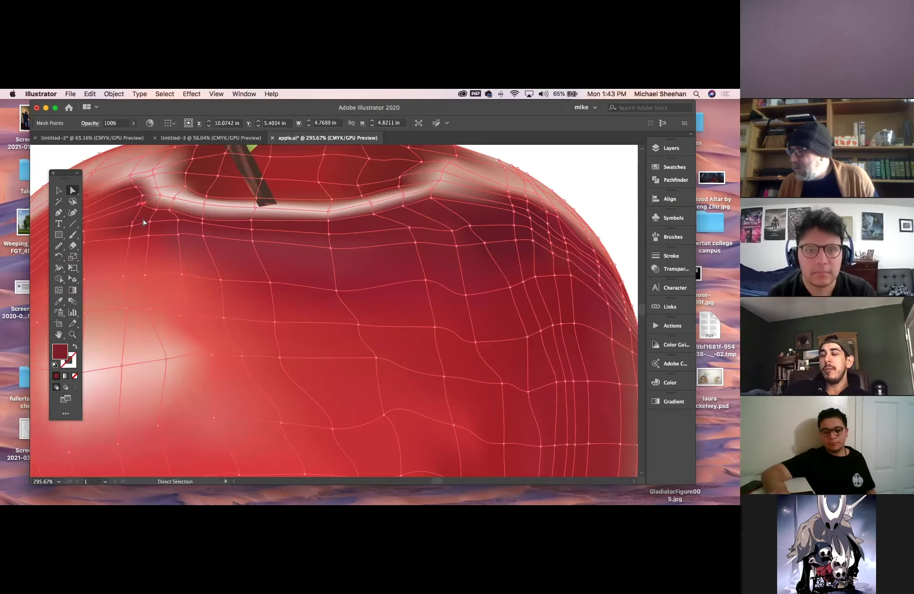
click(587, 173)
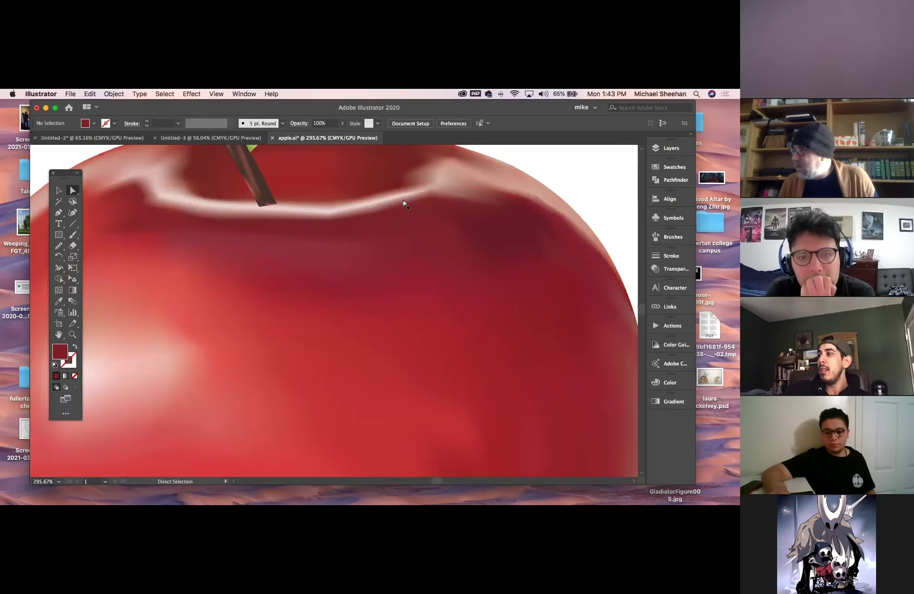
Step: Move the mesh points beneath the middle of the white rim slightly downward to thicken the highlight
click(350, 222)
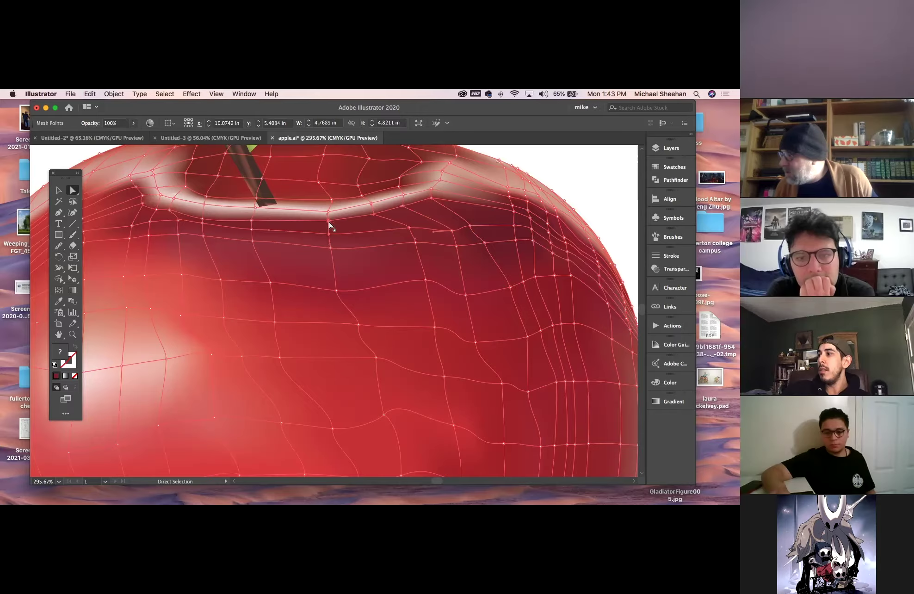
click(328, 221)
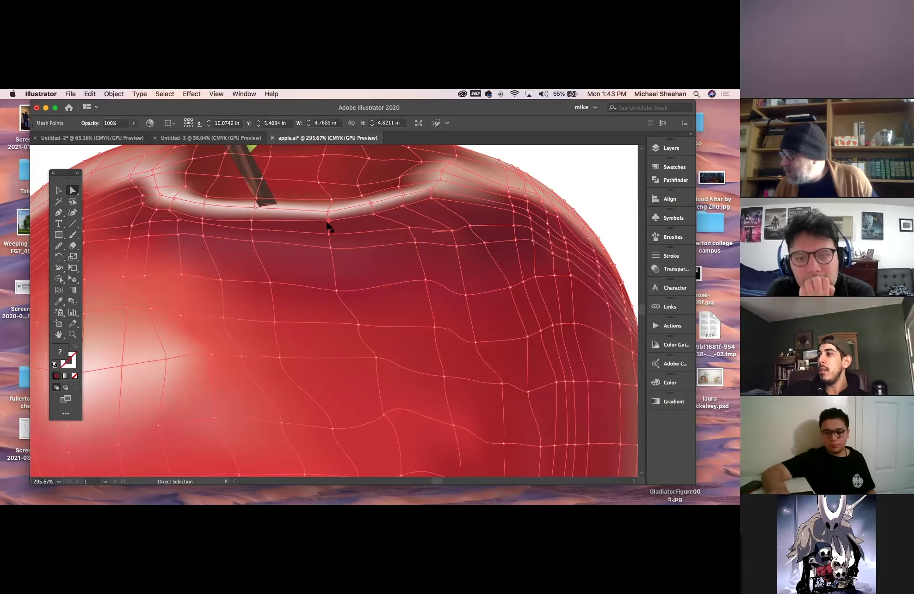
drag(328, 227, 330, 213)
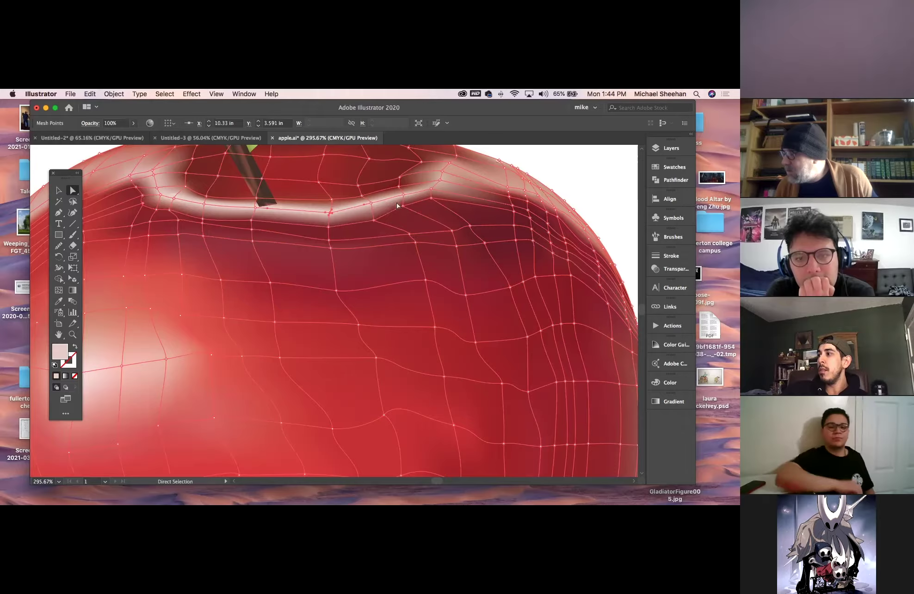
click(548, 162)
Step: Lower the mesh point beneath the right part of the white rim, and undo the last mesh change
click(375, 221)
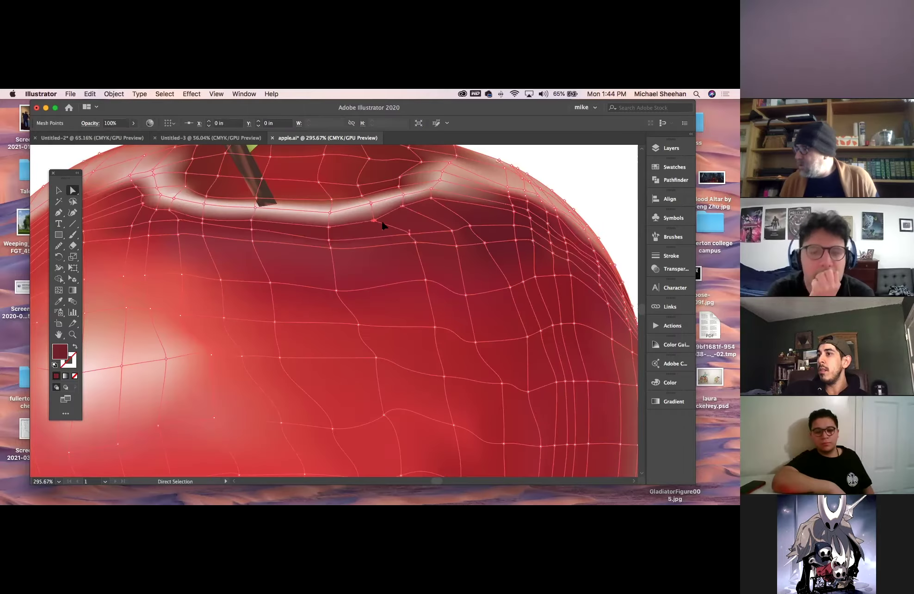
drag(377, 221, 379, 224)
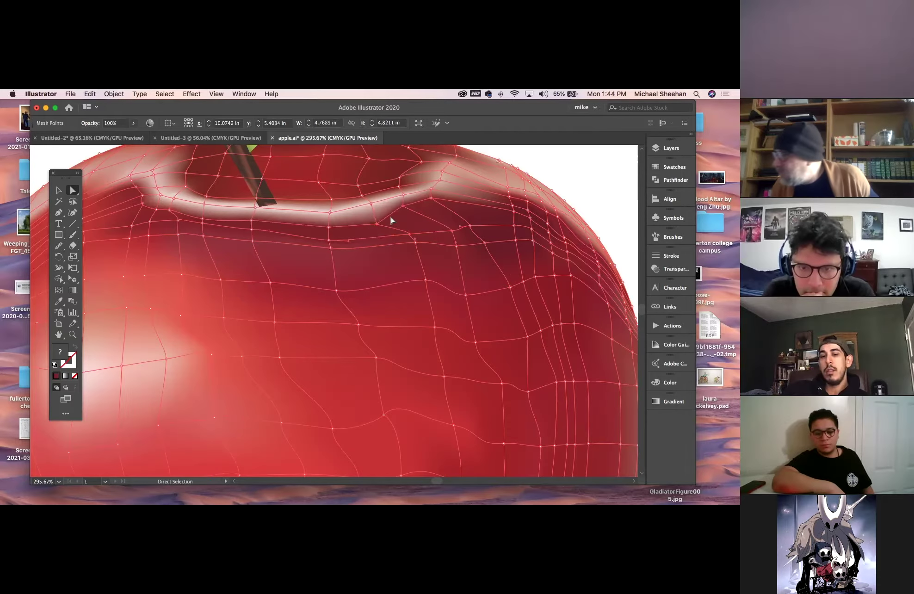
key(super+z)
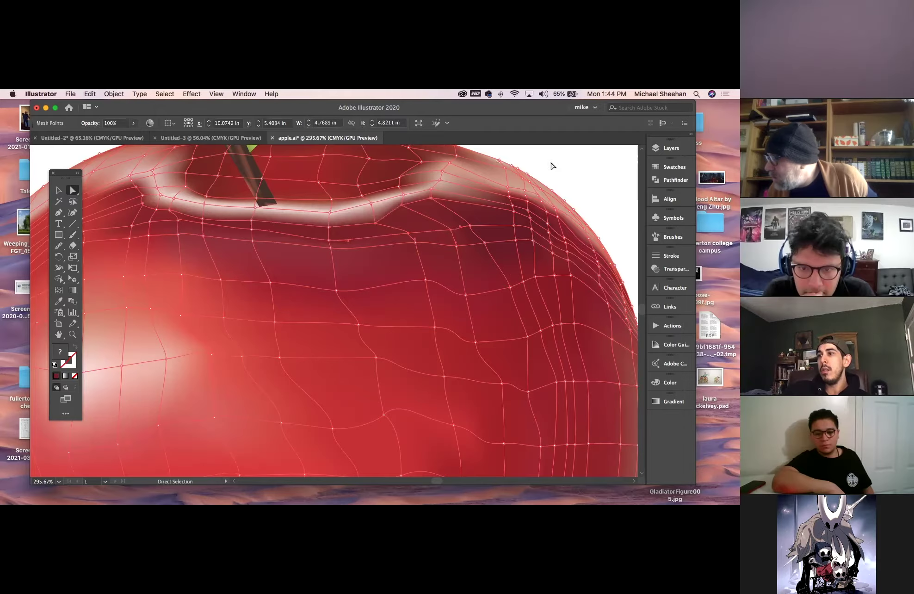
click(551, 164)
Step: Adjust the mesh curves beneath the right part of the white rim to reshape the highlight's lower edge, and deselect the apple
click(388, 216)
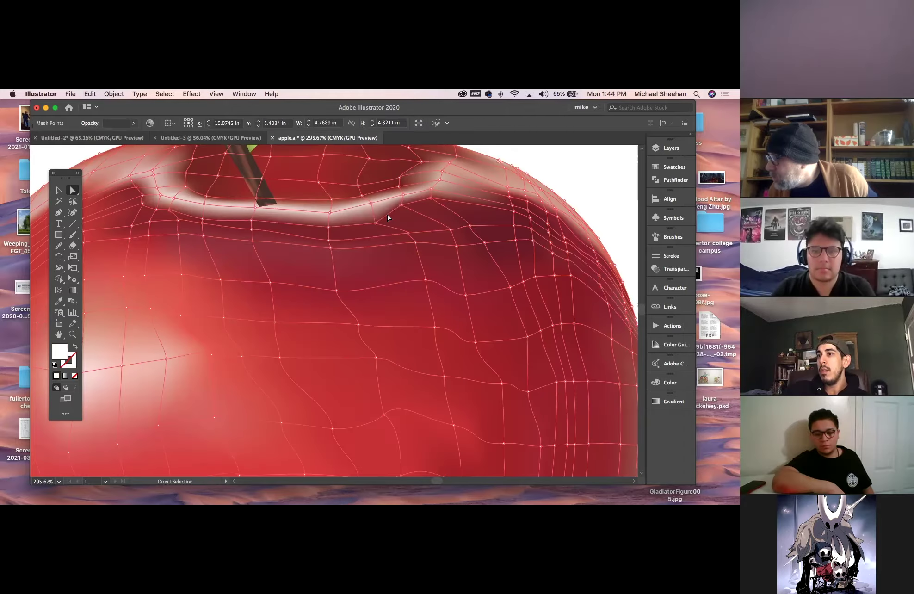
click(376, 223)
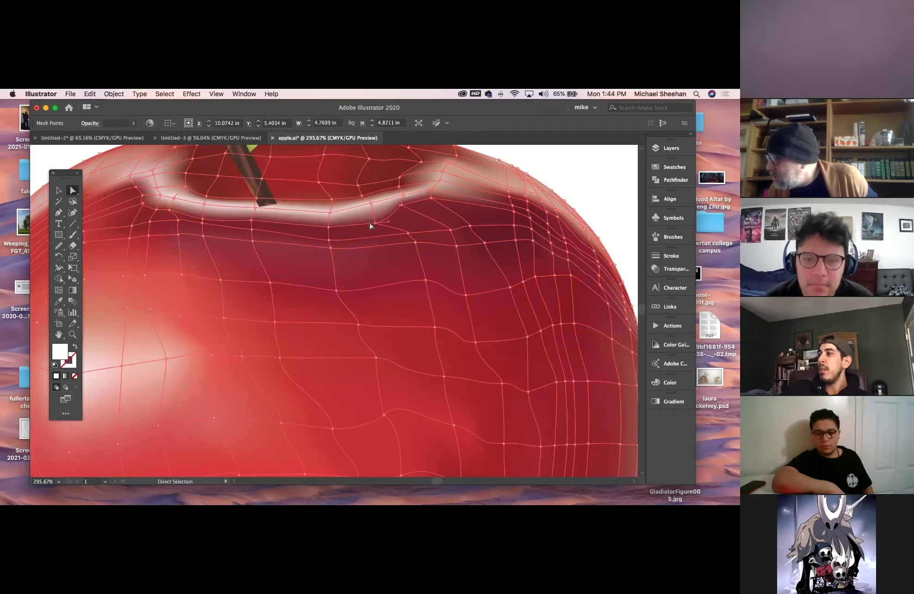
click(359, 232)
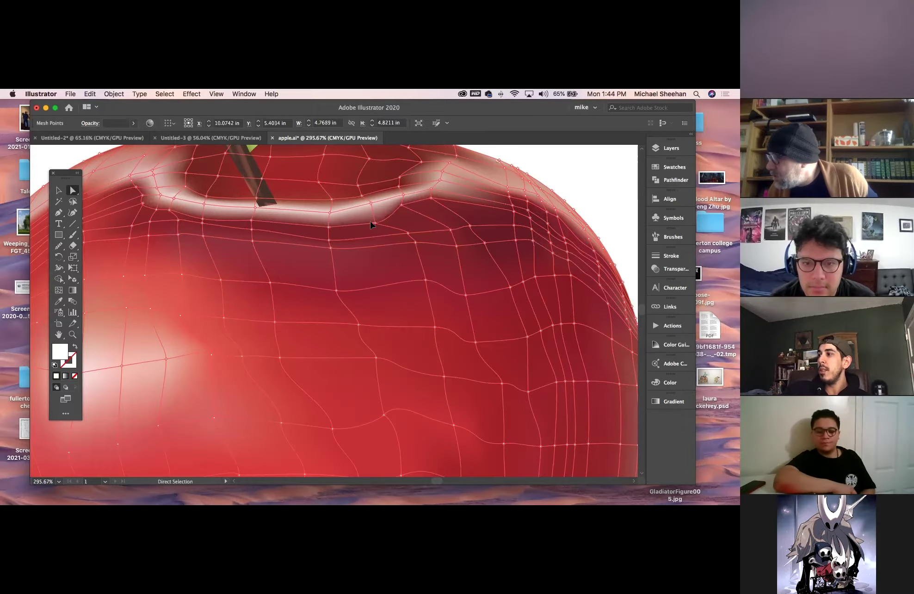
click(362, 224)
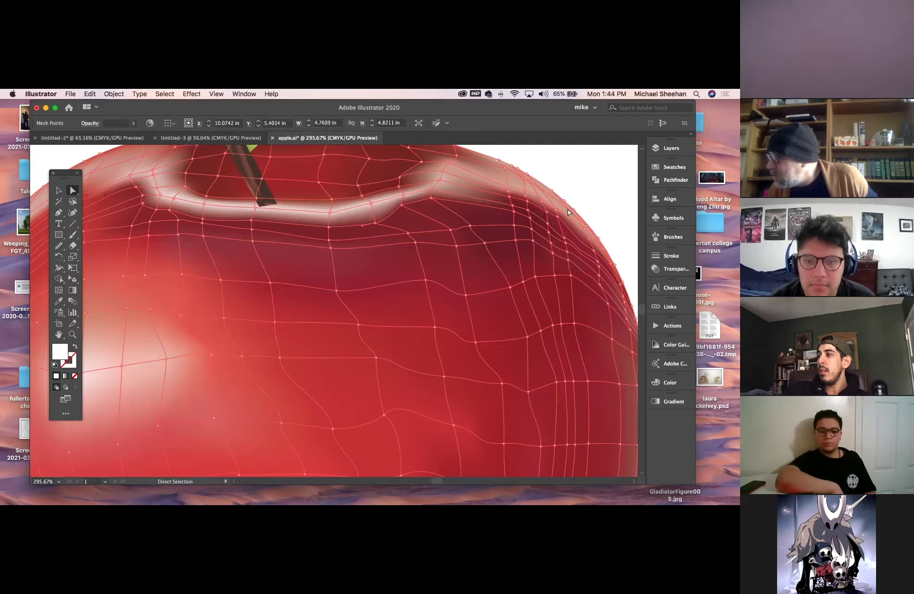
click(572, 190)
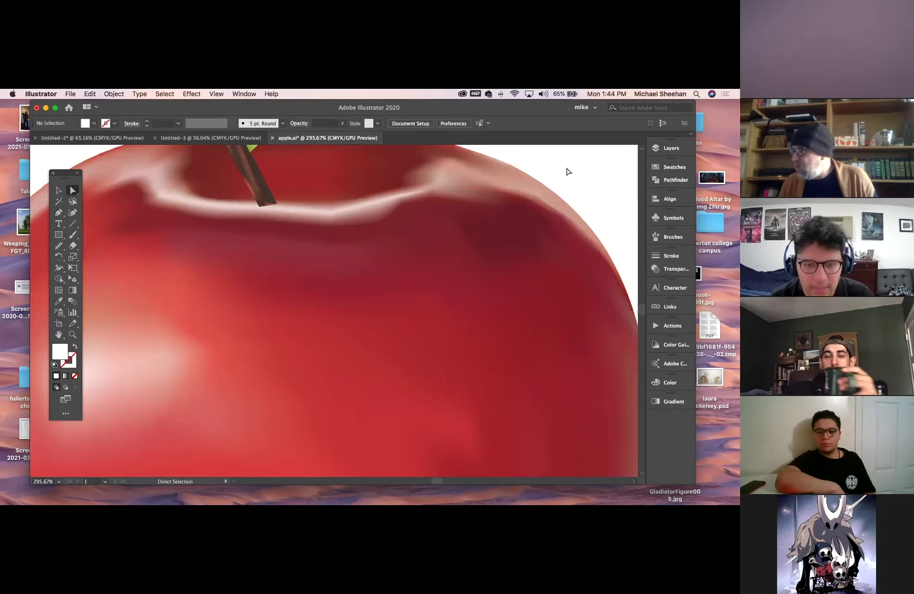
Step: Show the document's layers and make the leaf layer active
key(super+minus)
key(super+minus)
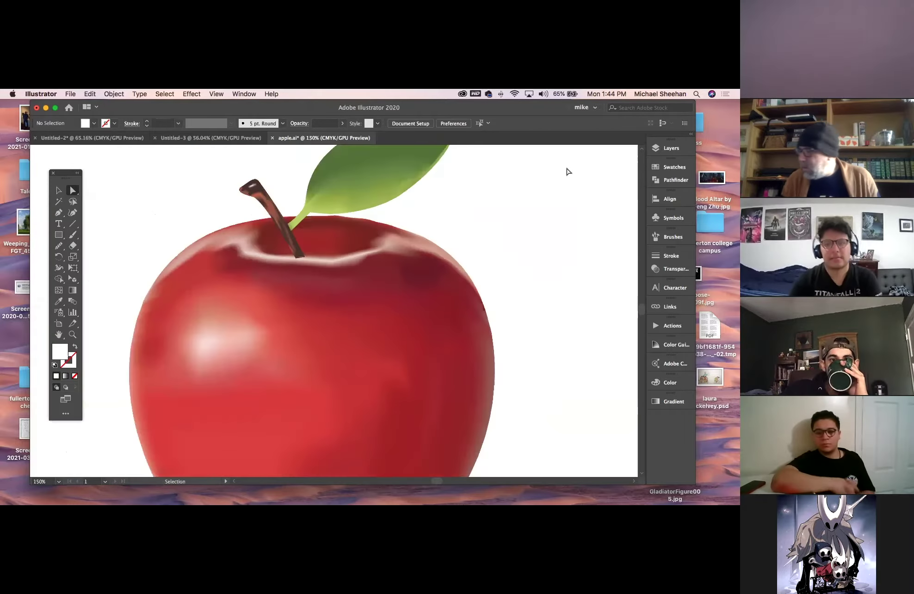
key(super+minus)
key(super+minus)
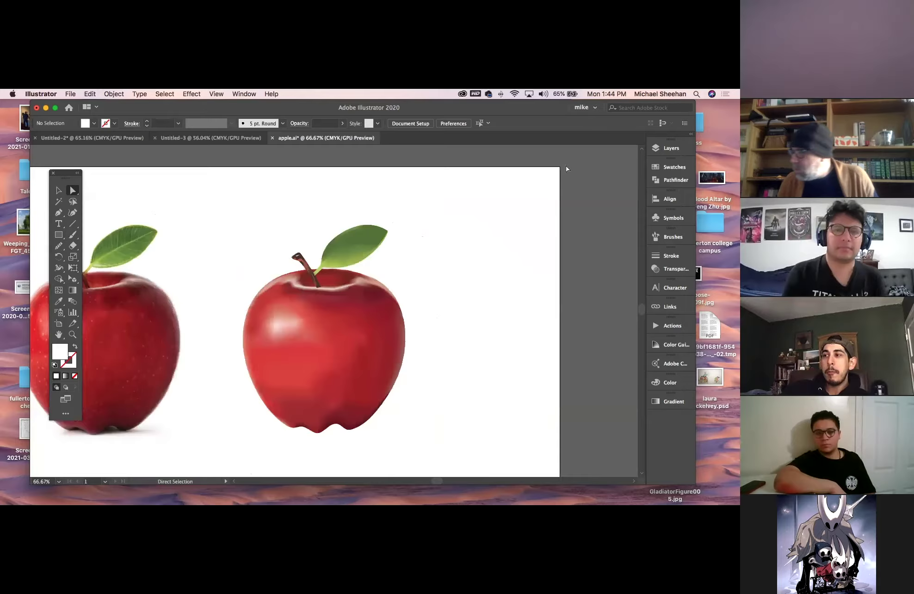
click(671, 148)
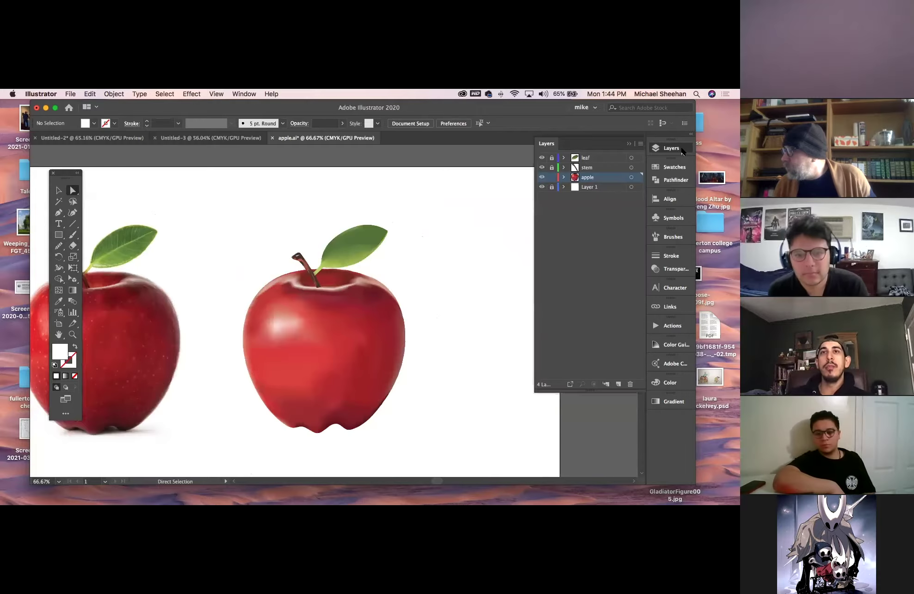
click(602, 158)
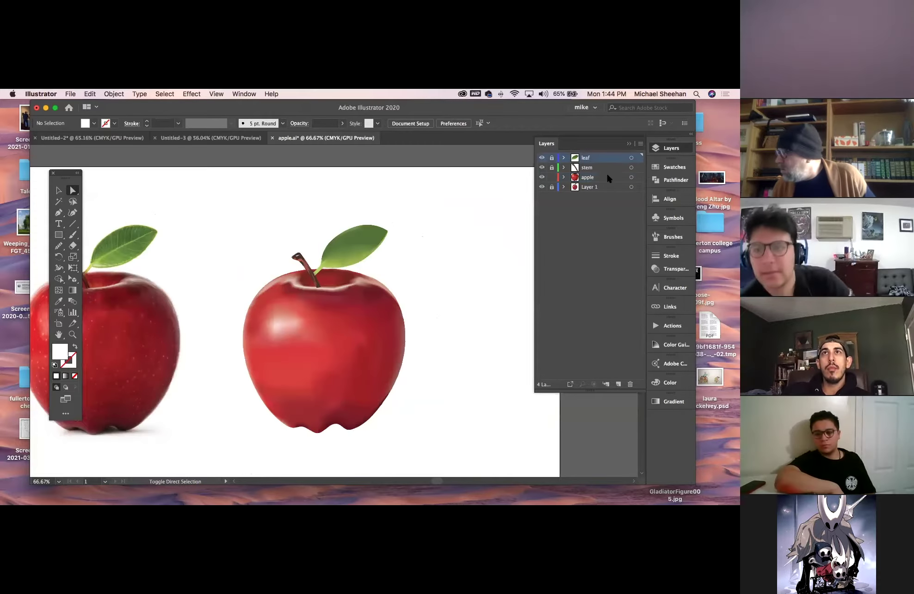
Step: Add a new layer above the leaf layer and draw a small ellipse in the blank area between the two apples
click(618, 384)
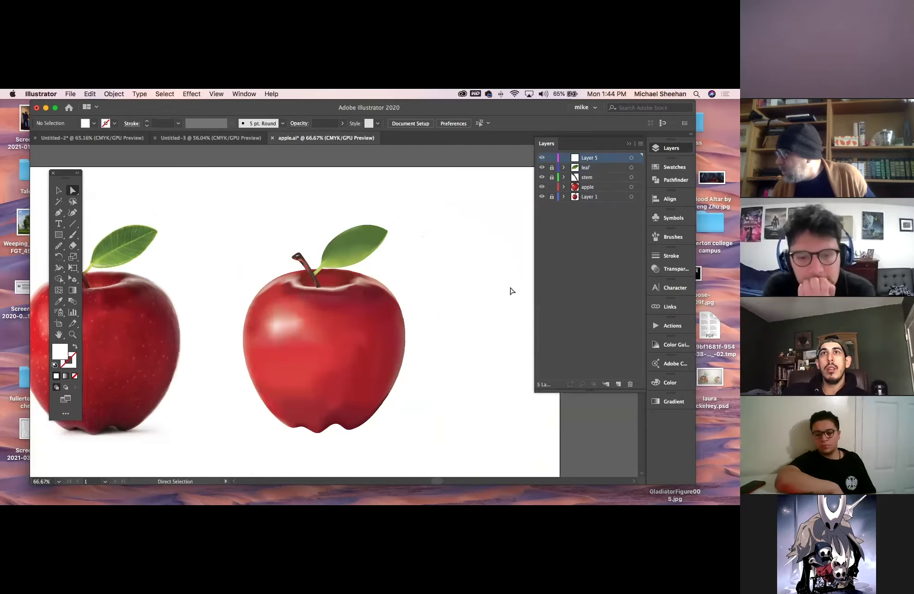
key(z)
drag(109, 327, 185, 382)
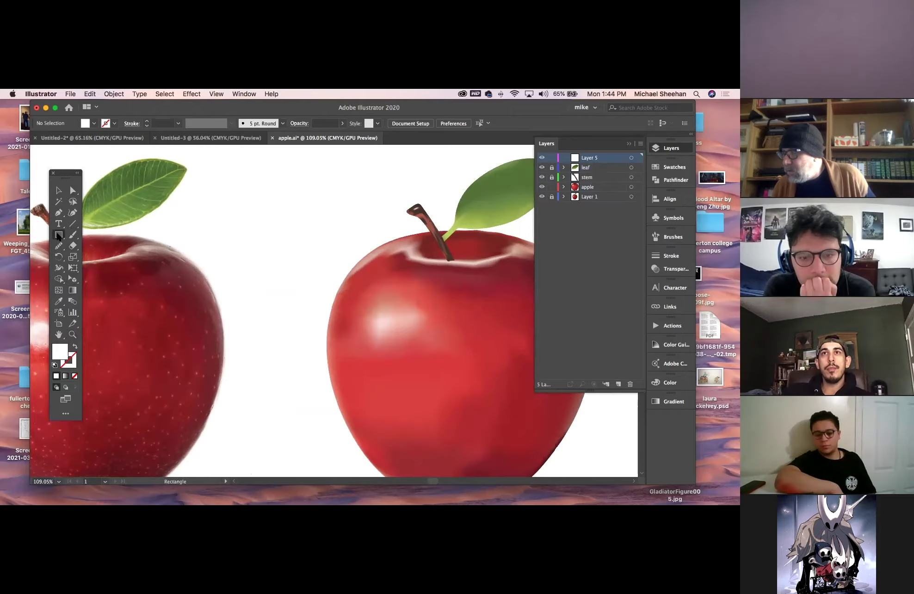
click(58, 236)
click(89, 257)
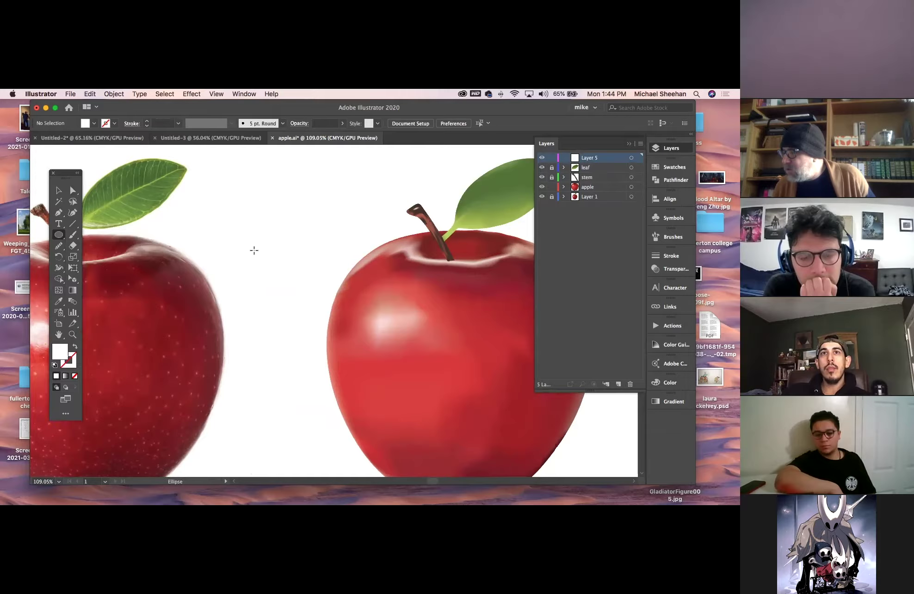
drag(270, 275, 279, 278)
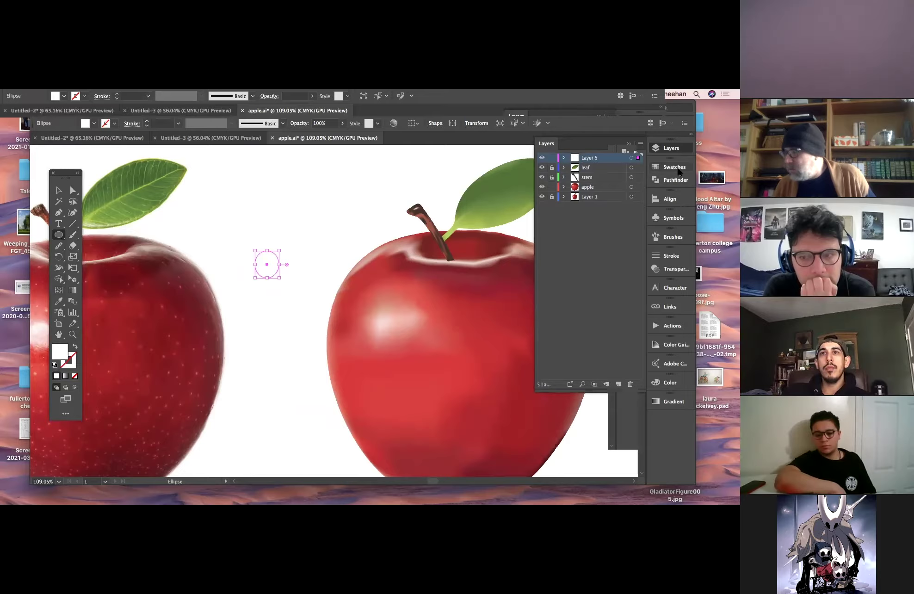
Step: Apply the white-to-black gradient swatch to the ellipse, replace it with a red sampled from the photo apple, and deselect
click(673, 167)
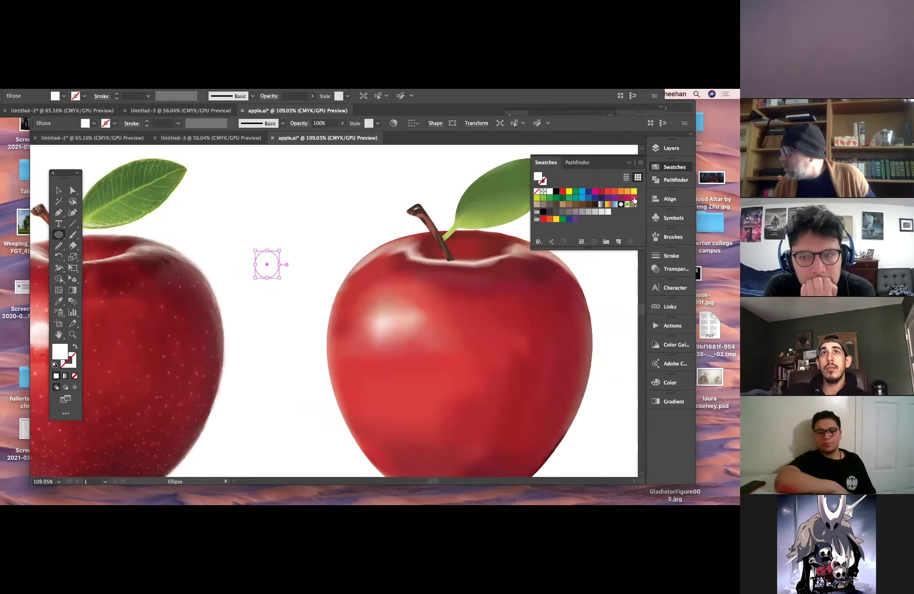
click(600, 205)
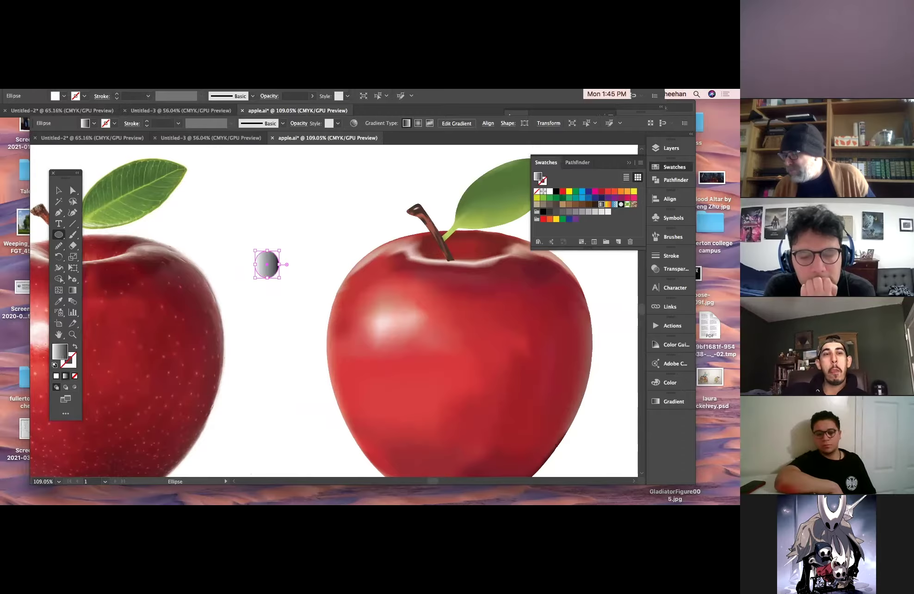
click(59, 301)
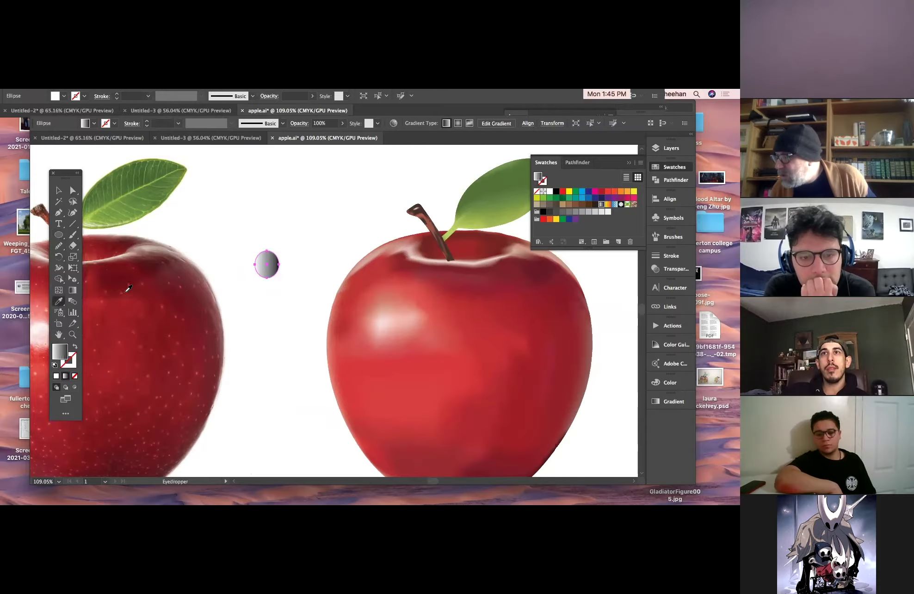
click(145, 280)
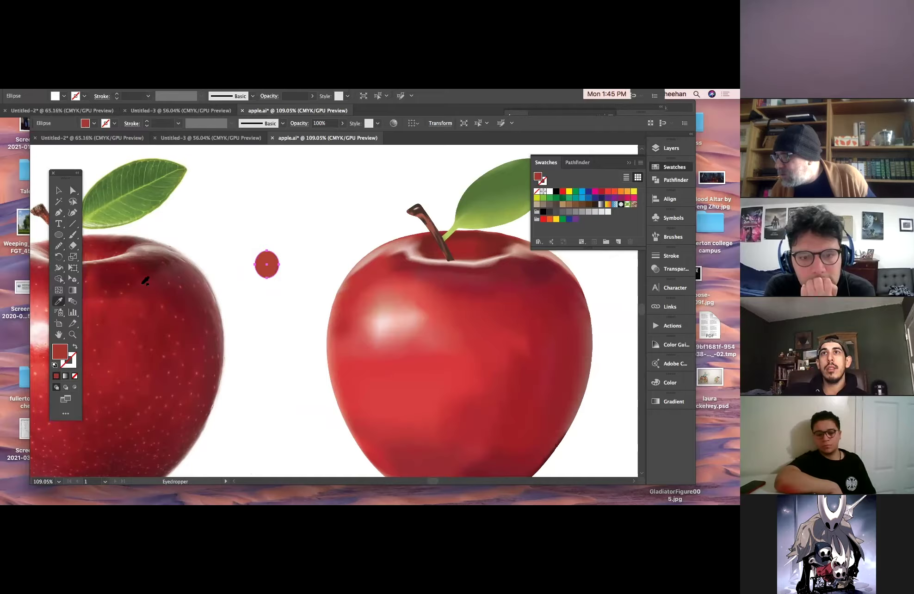
click(166, 304)
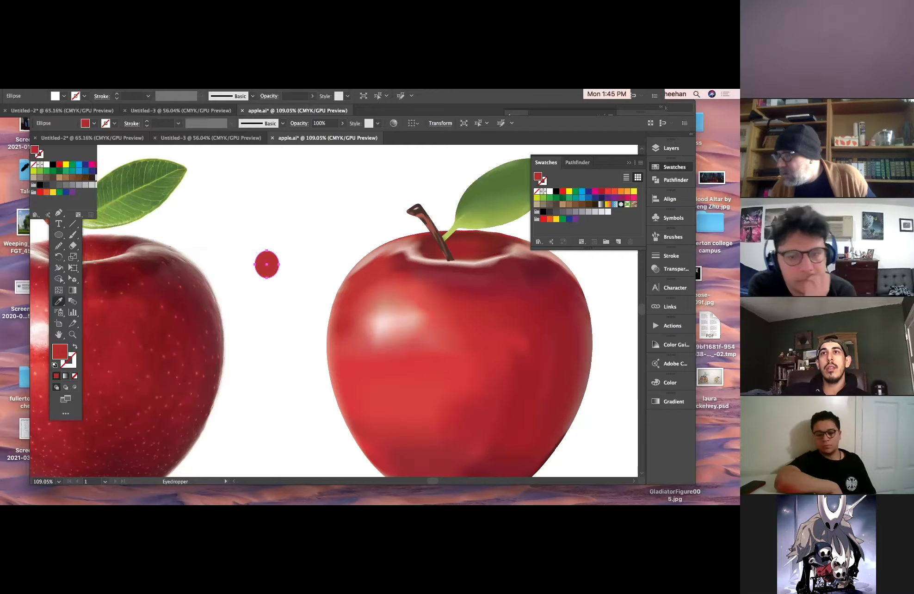
click(59, 190)
click(230, 228)
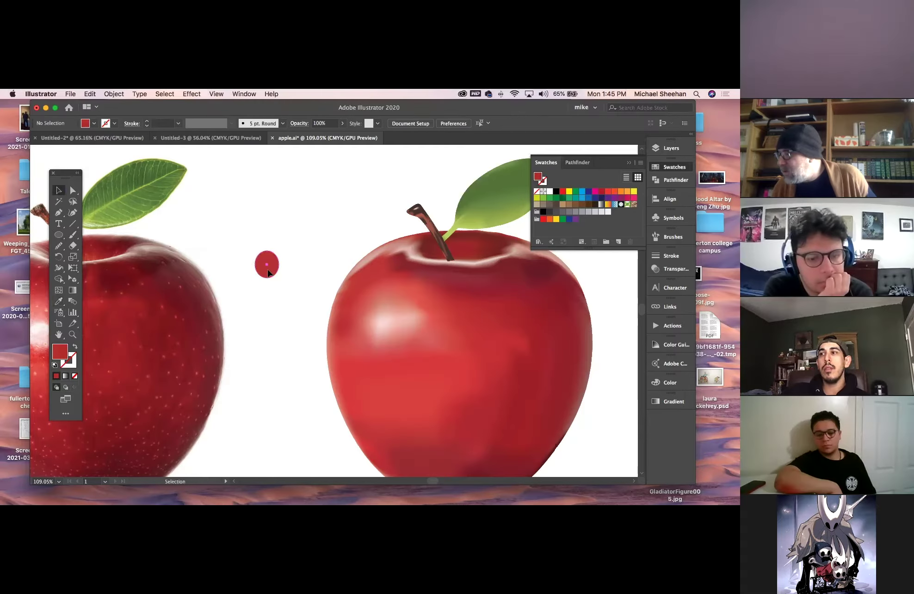
Step: Move the ellipse onto the right side of the mesh apple and recolour it with a speckle colour sampled from the photo apple
drag(506, 355, 541, 369)
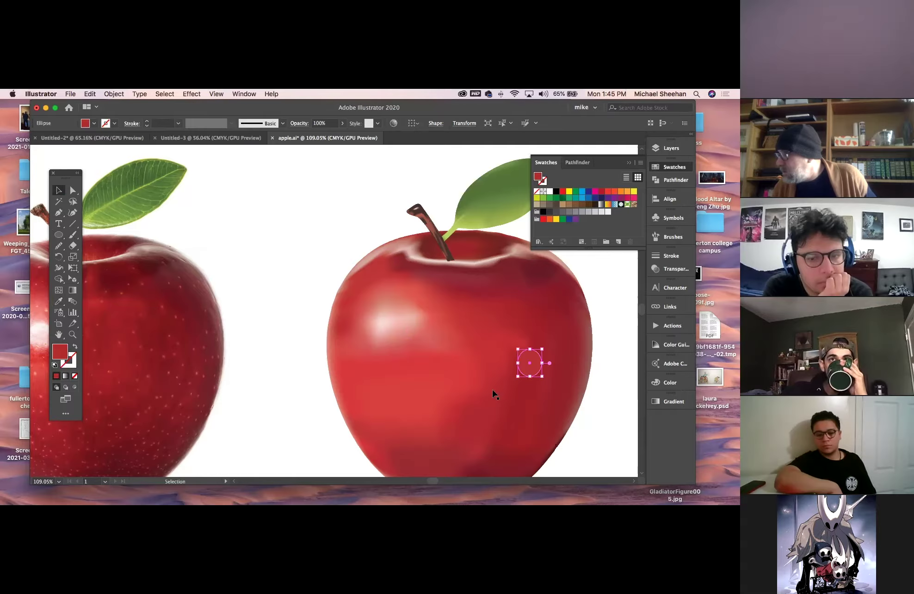
click(59, 301)
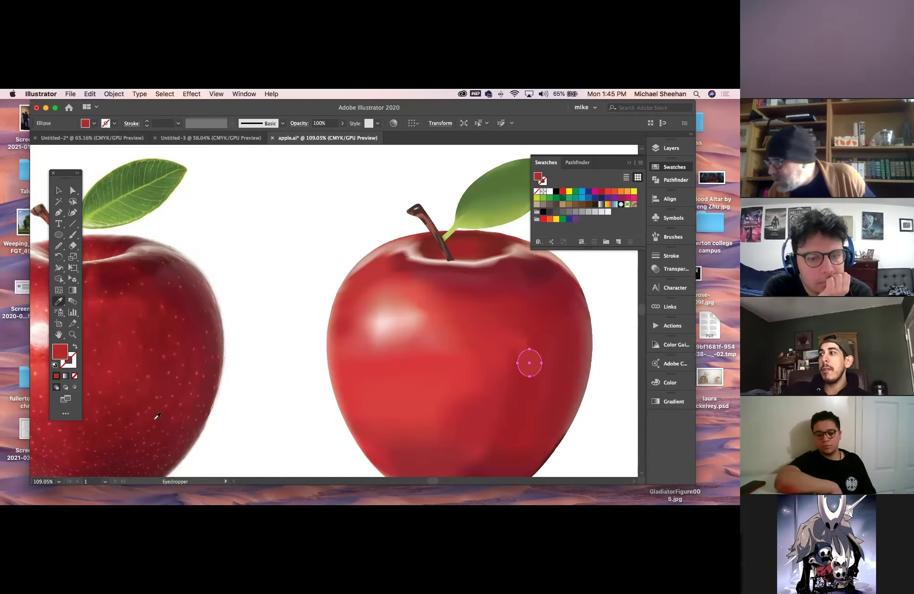
click(139, 413)
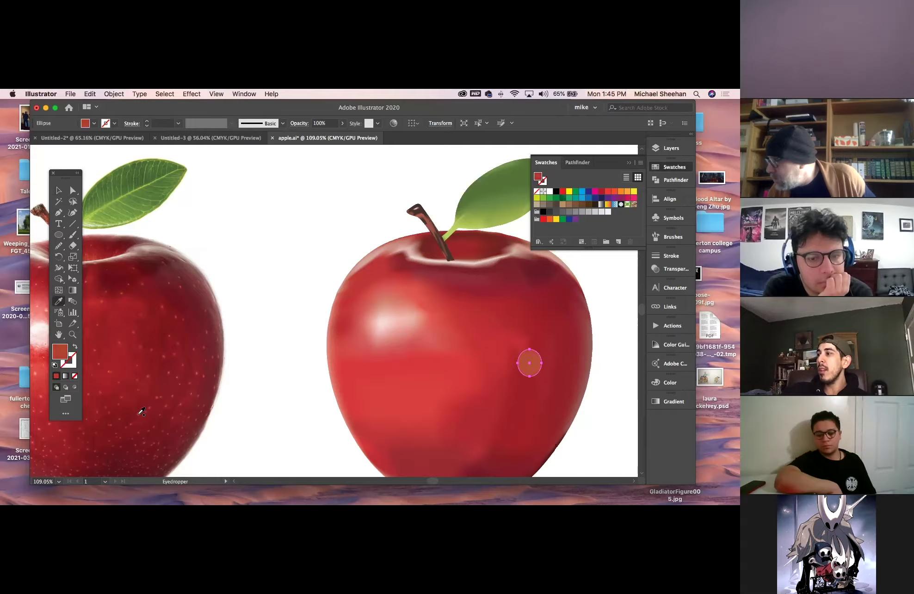
Step: Move the ellipse back to the blank area between the apples and save its fill colour as a new swatch
key(v)
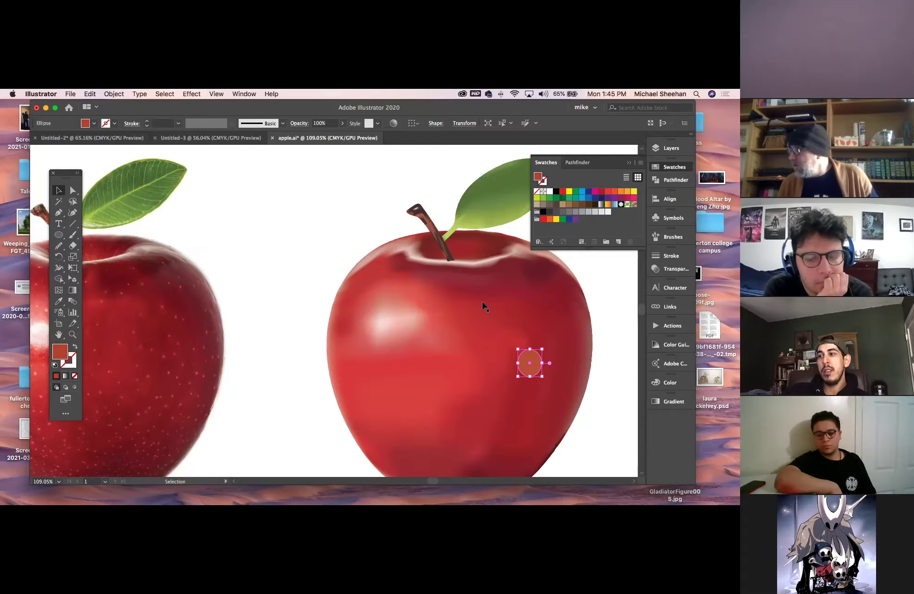
drag(531, 356, 249, 238)
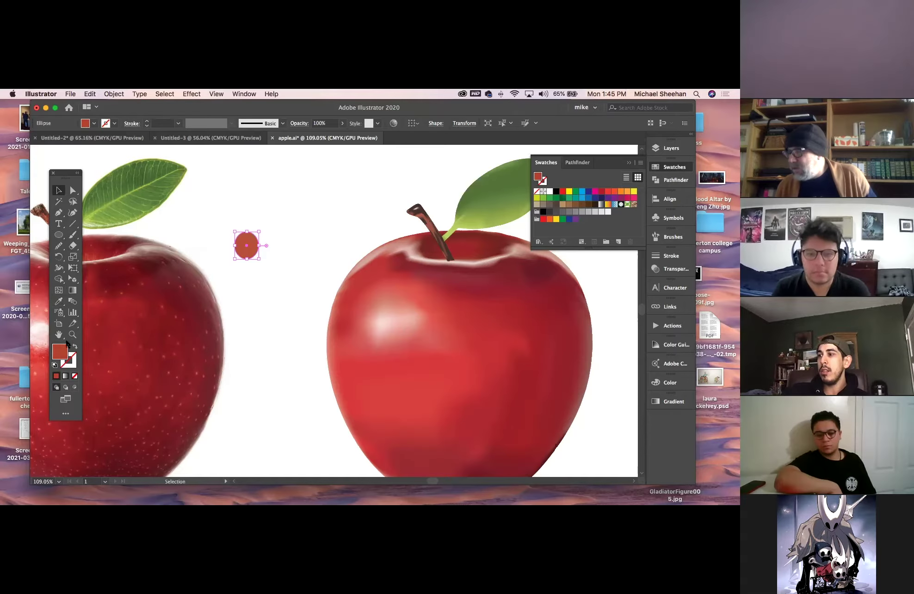
drag(538, 177, 536, 214)
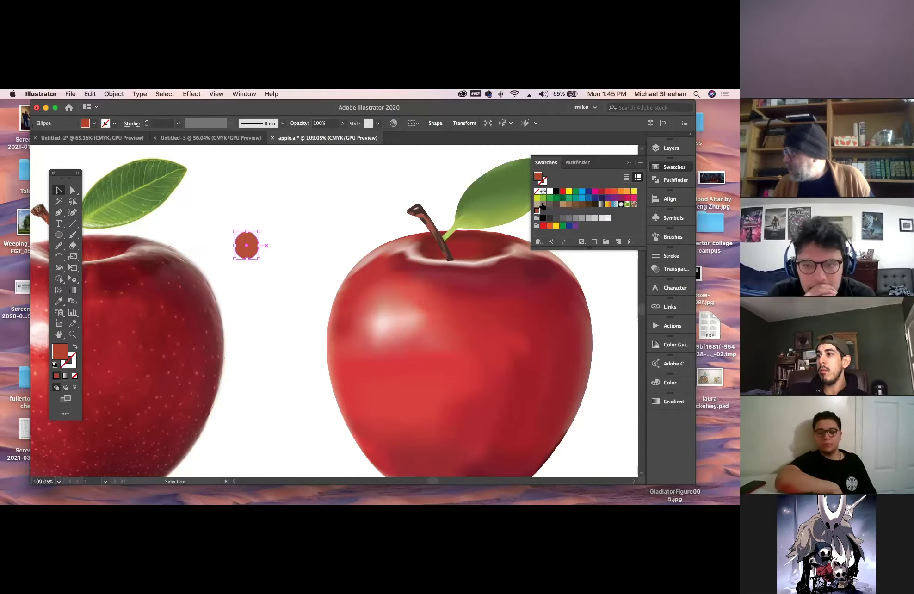
Step: Display the ellipse's fill colour values
drag(524, 107, 484, 109)
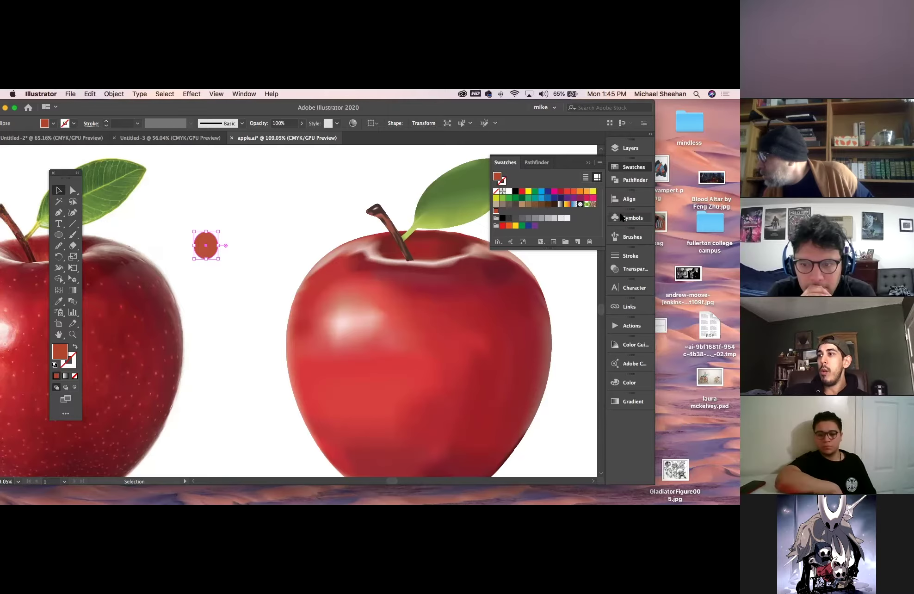
click(635, 384)
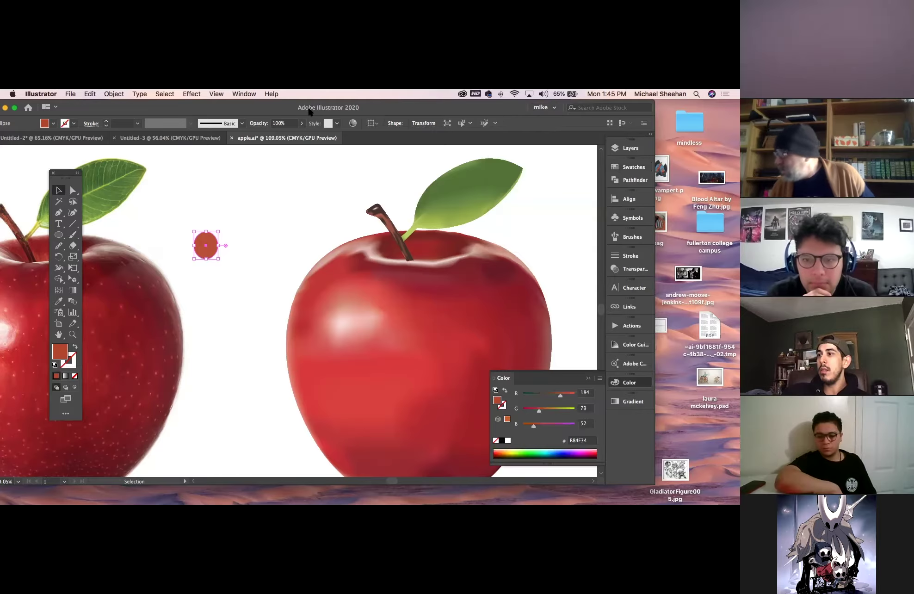
drag(418, 104, 321, 105)
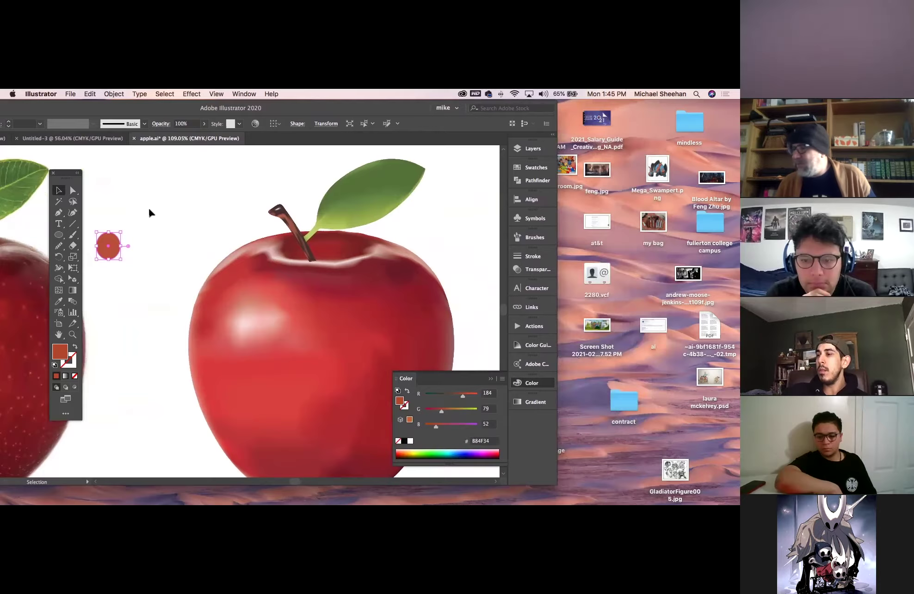
Step: Select all unlocked artwork, convert its colours to CMYK, and deselect everything
click(191, 197)
key(super+a)
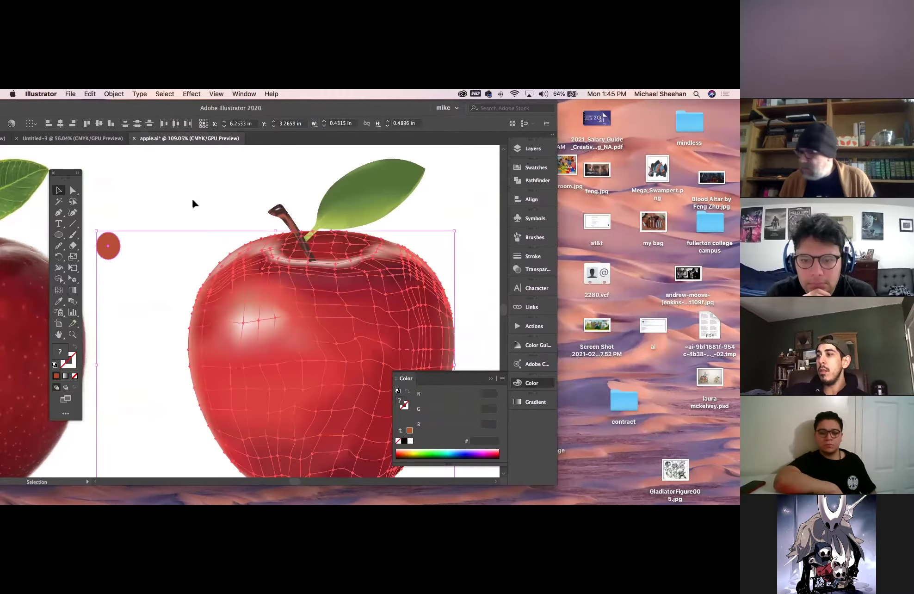
click(90, 94)
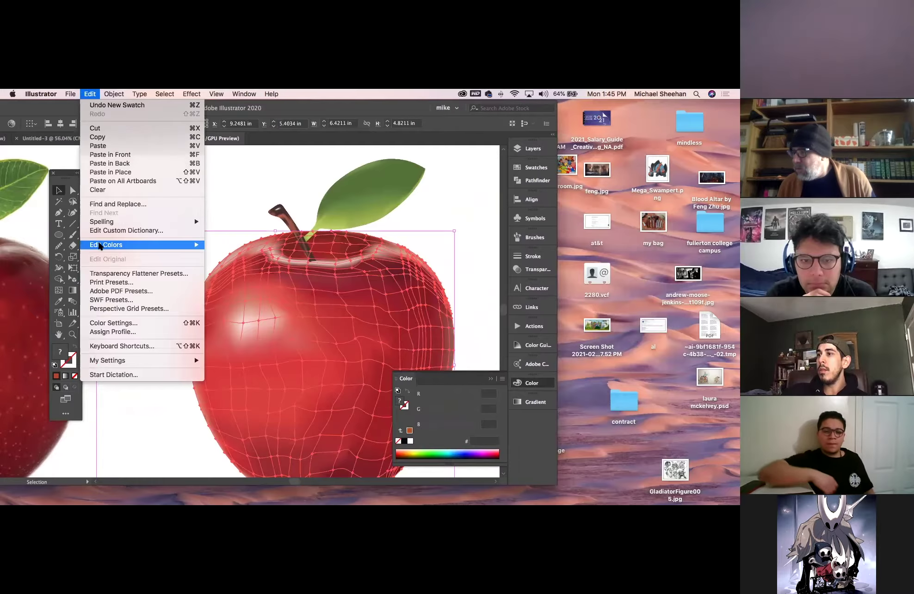
mouse_move(100, 245)
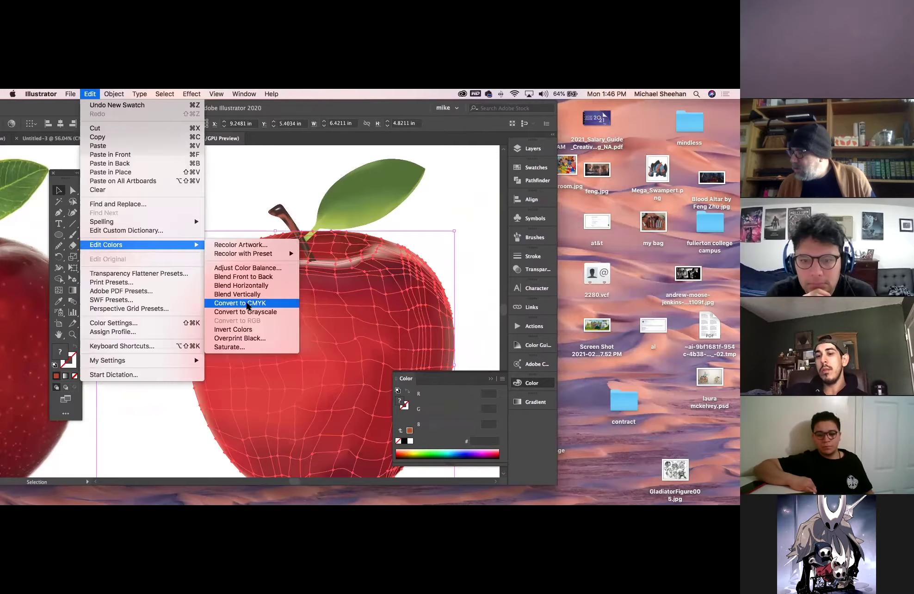
click(248, 303)
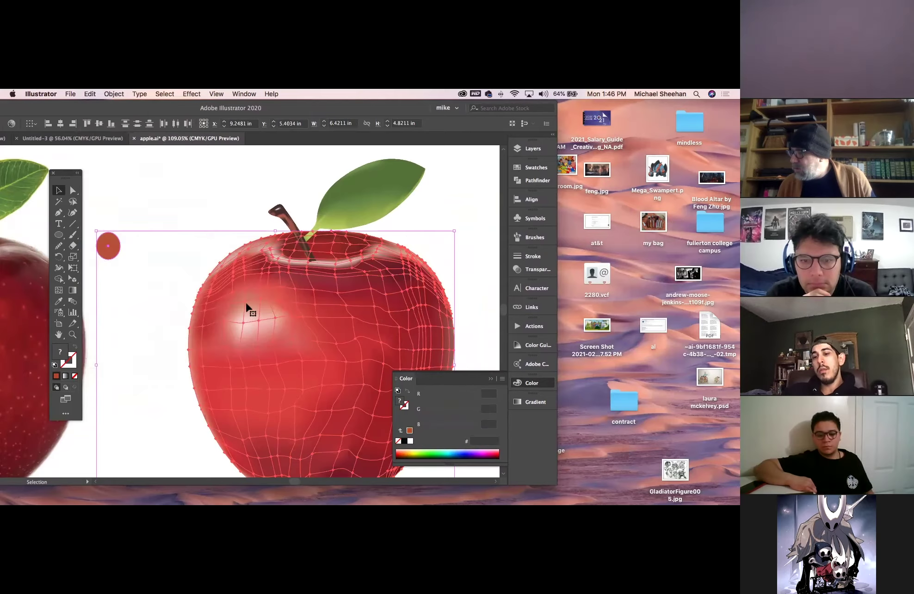
click(224, 210)
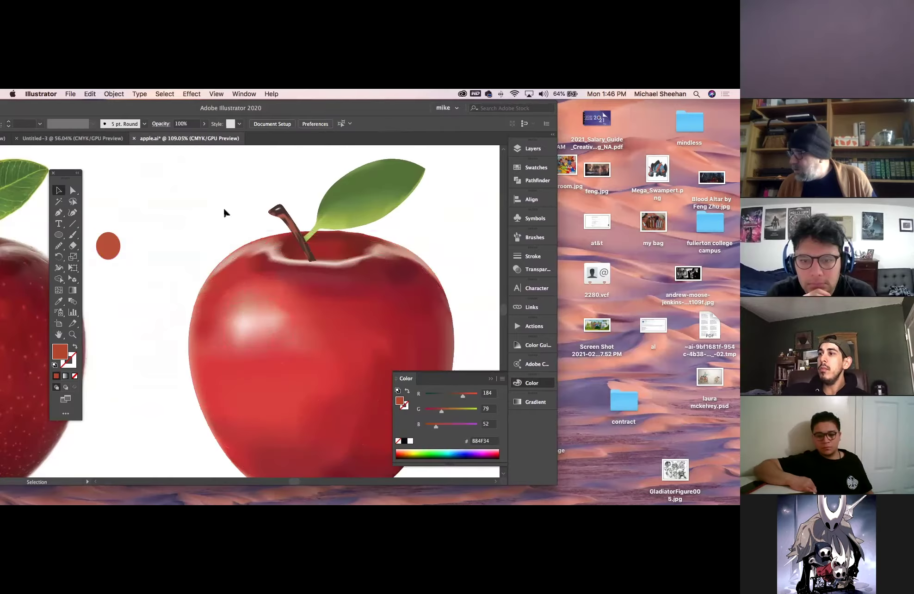
Step: Select the small ellipse between the apples and fill it with the white-to-black linear gradient swatch
click(261, 267)
click(182, 256)
click(111, 252)
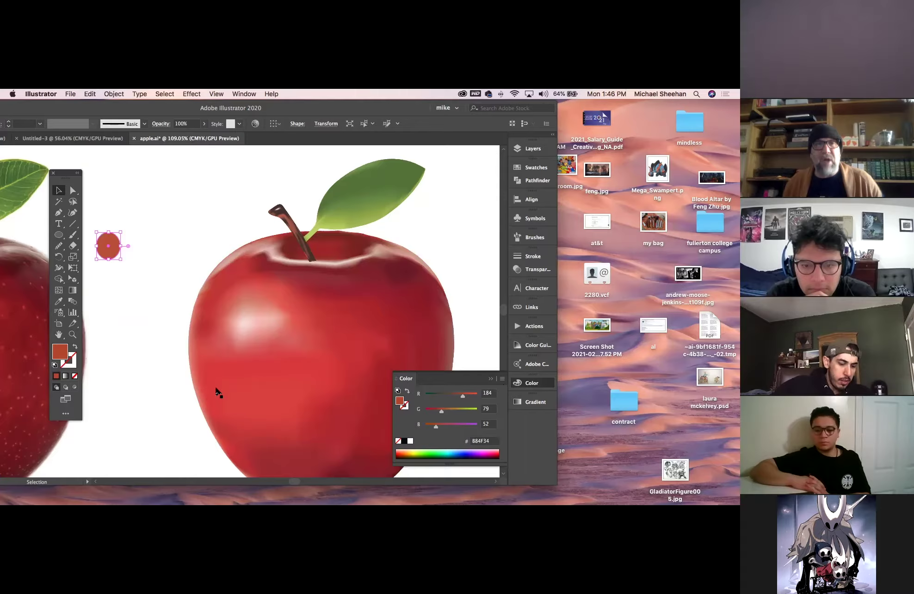
click(156, 218)
key(space)
drag(148, 251, 267, 238)
click(224, 231)
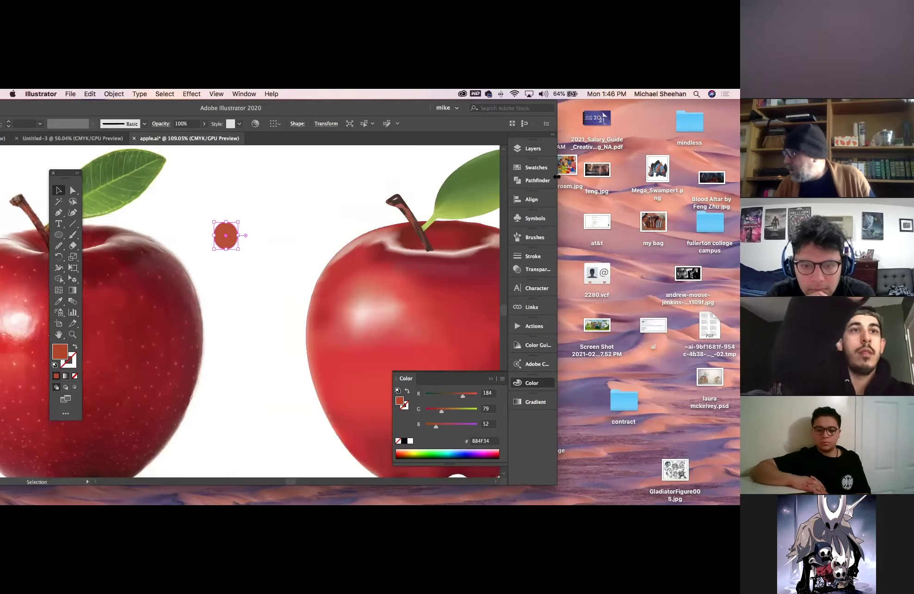
click(533, 167)
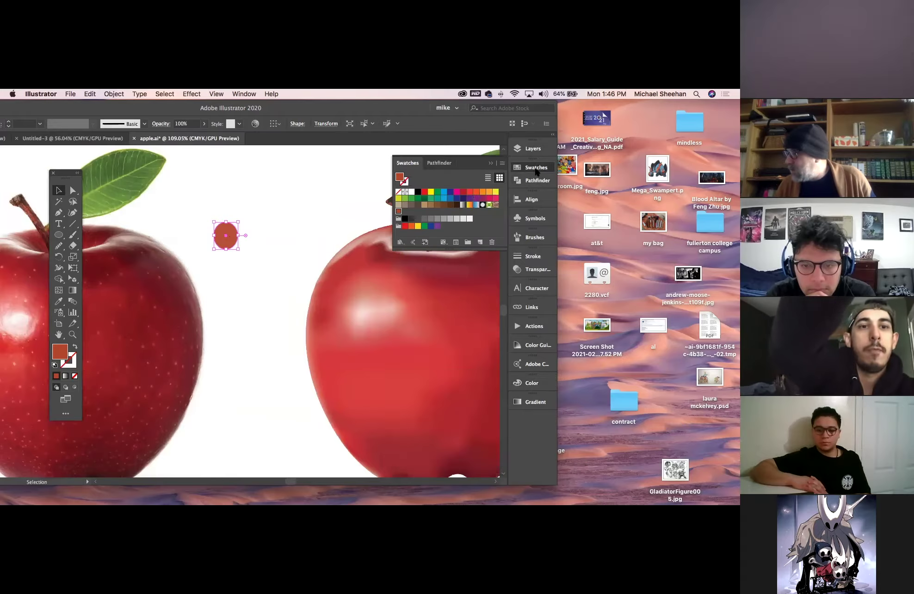
click(464, 204)
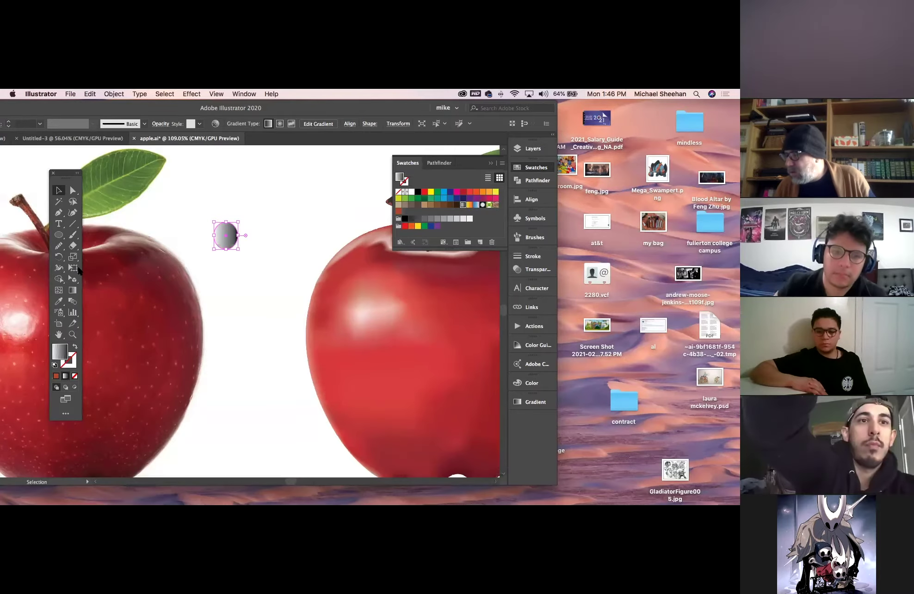
Step: Change the ellipse's gradient to radial and set its centre colour stop to the saved reddish-brown swatch
key(g)
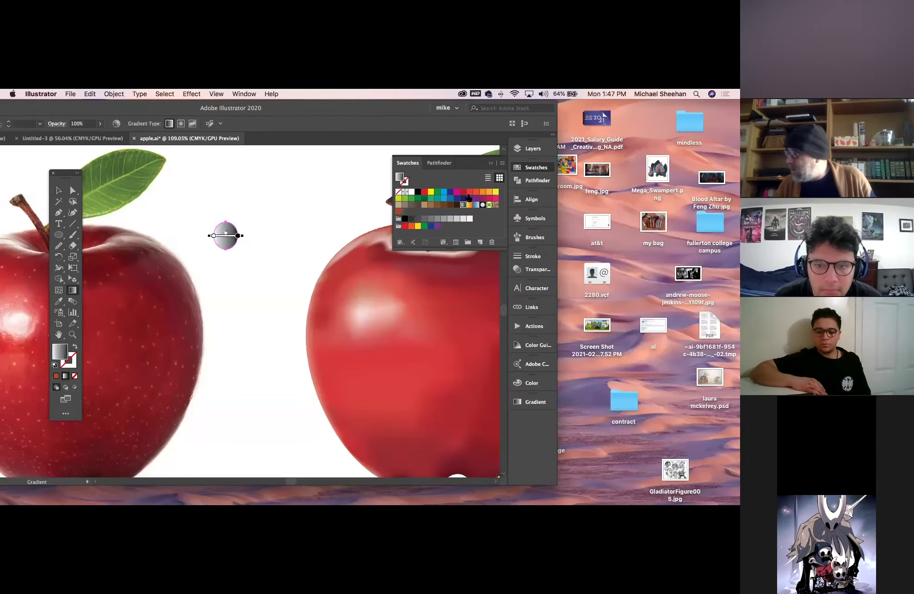
click(508, 371)
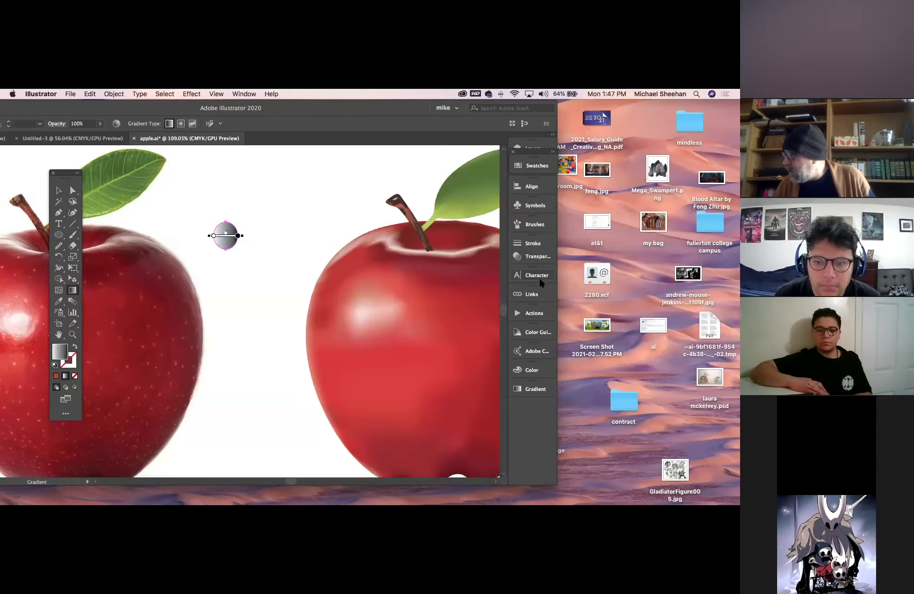
click(536, 388)
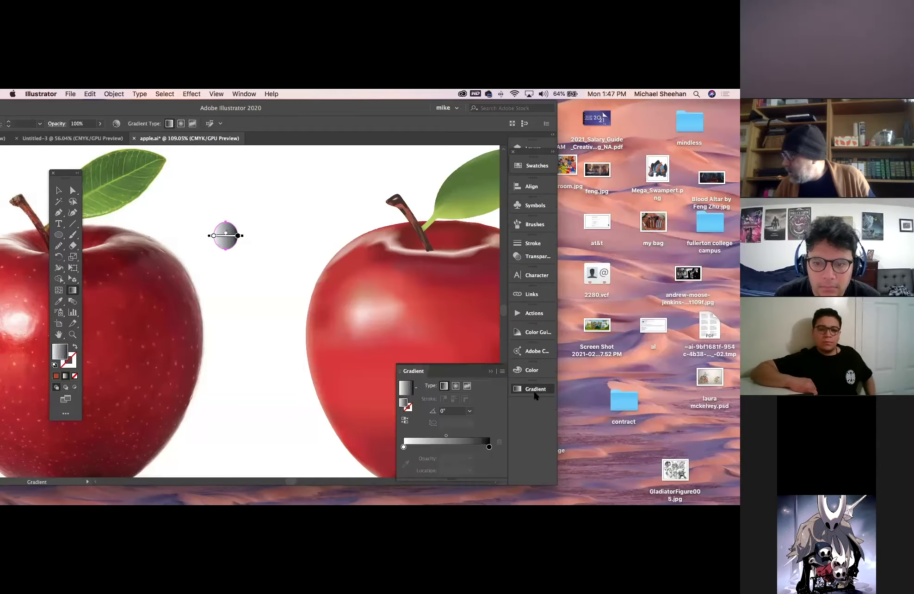
drag(456, 373, 178, 288)
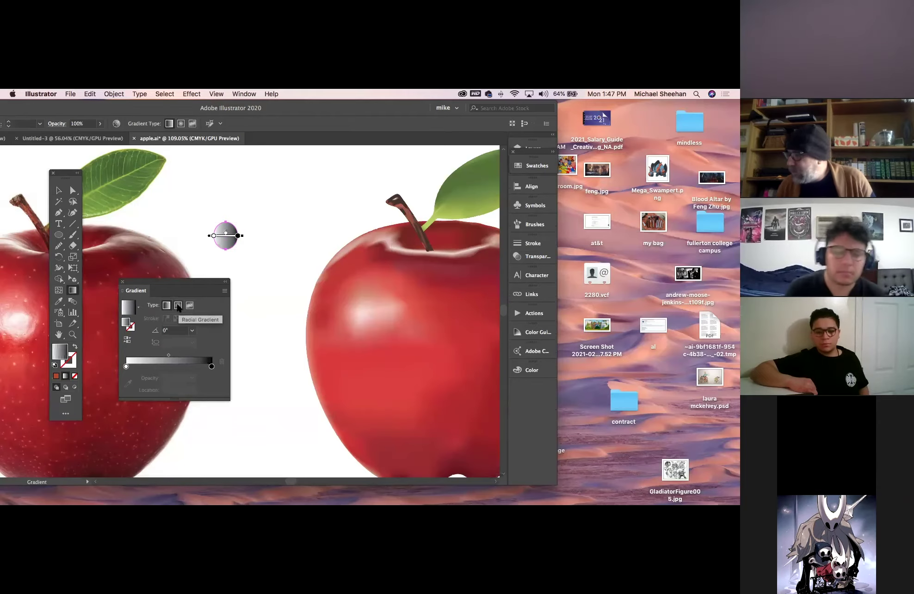
click(178, 306)
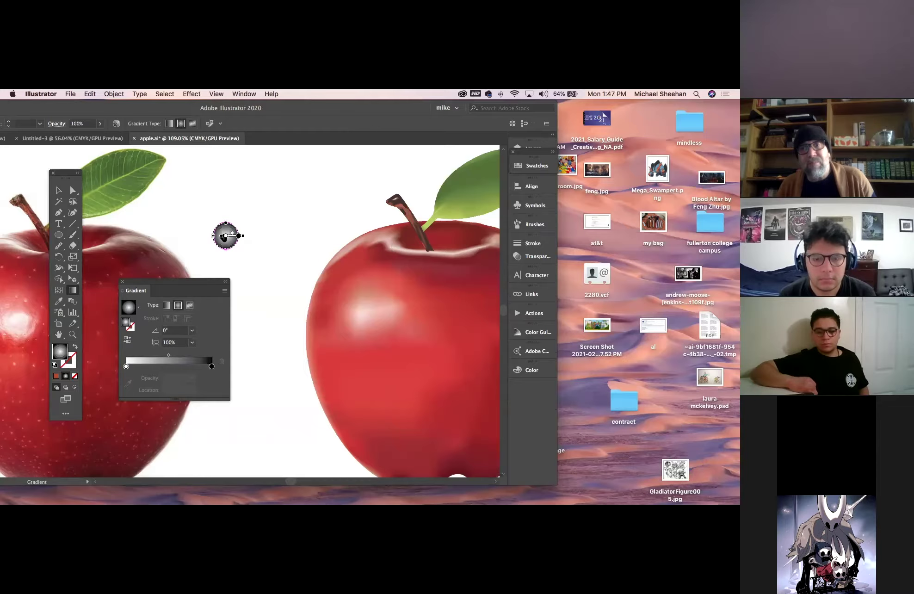
double_click(225, 236)
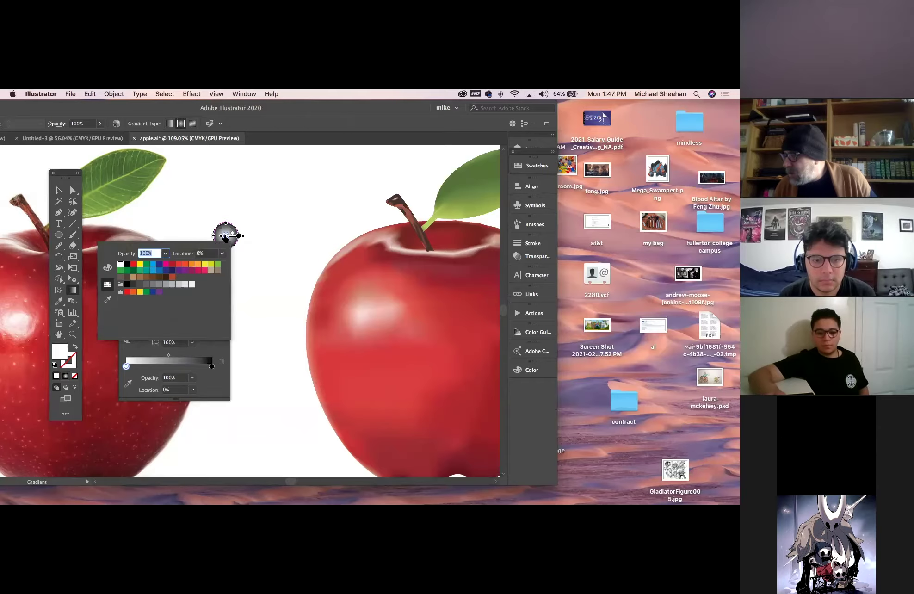
click(172, 278)
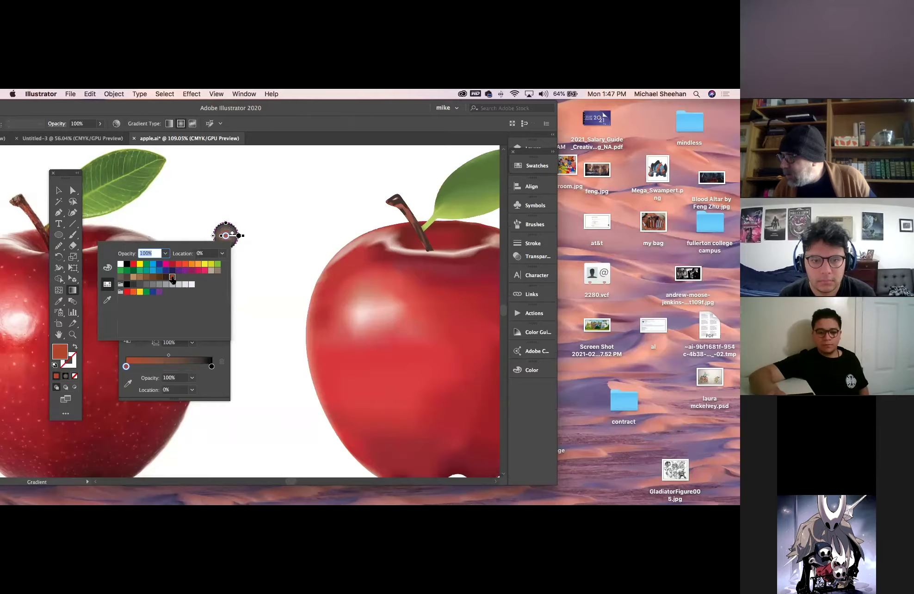
Step: Set the radial gradient's outer colour stop to the saved reddish-brown swatch with 0% opacity
double_click(239, 236)
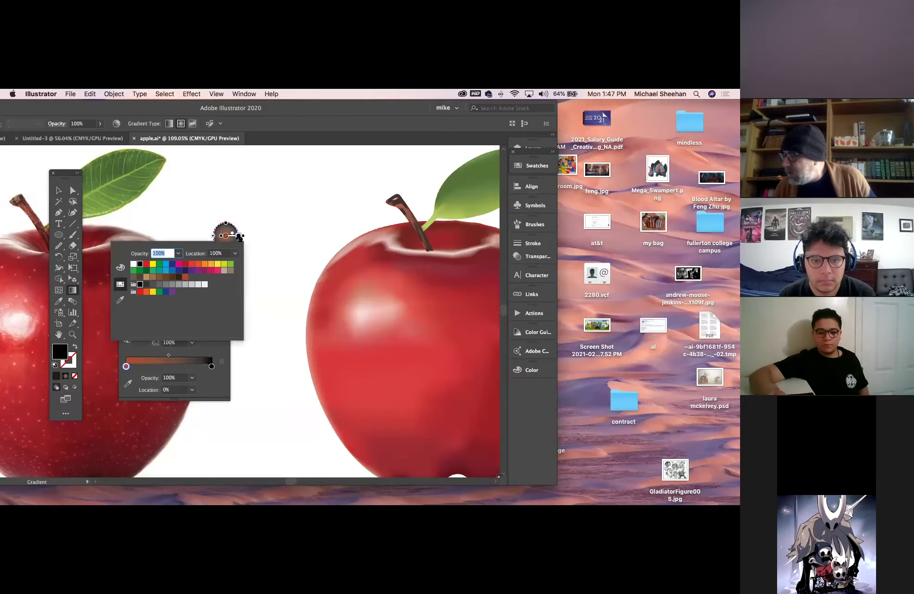
click(185, 277)
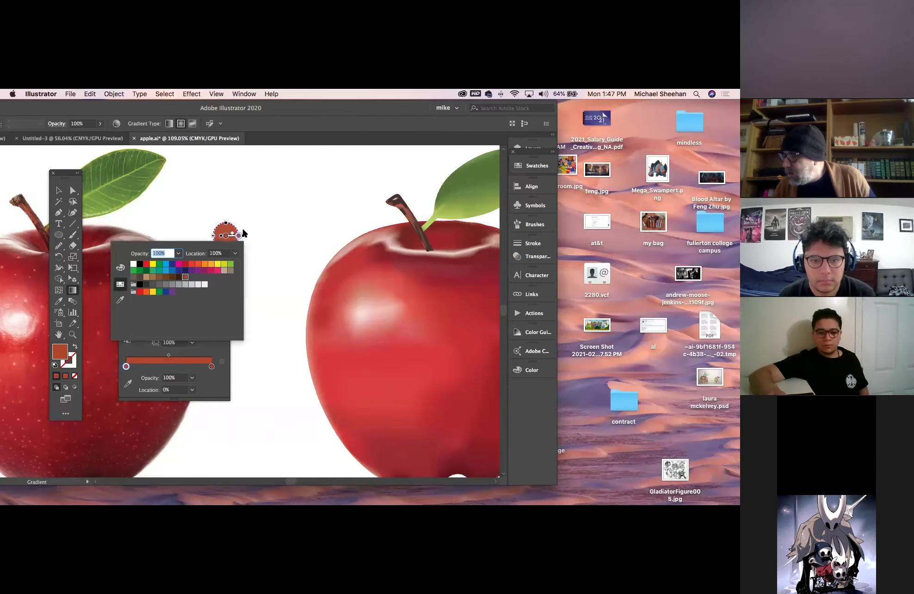
click(178, 253)
click(185, 268)
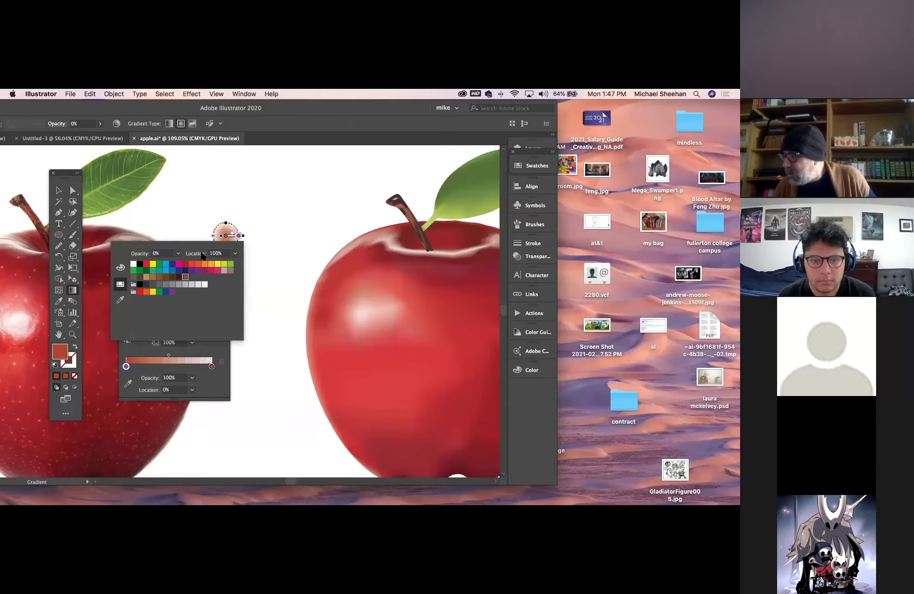
click(188, 208)
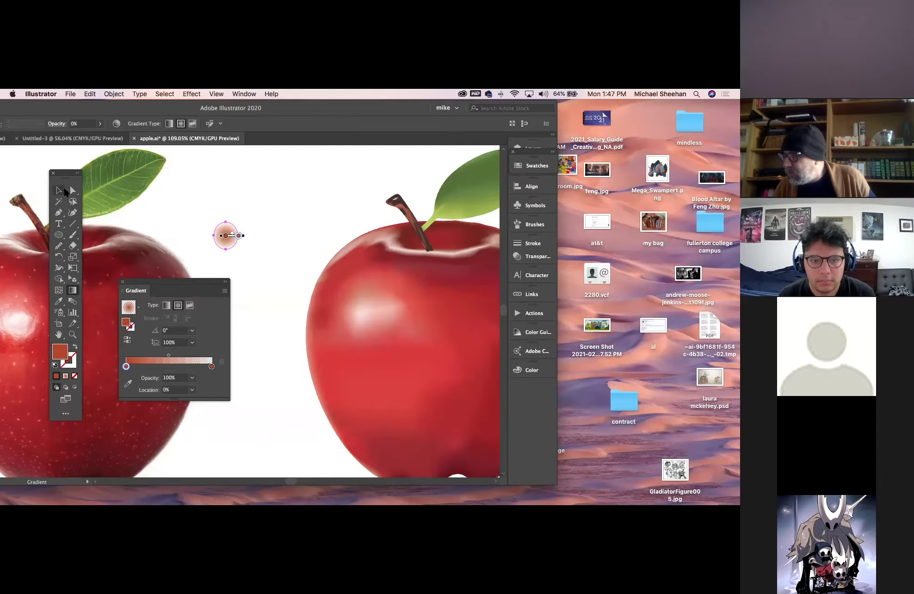
Step: Scale the gradient ellipse down to a tiny speckle and deselect it
click(58, 191)
click(204, 188)
click(226, 236)
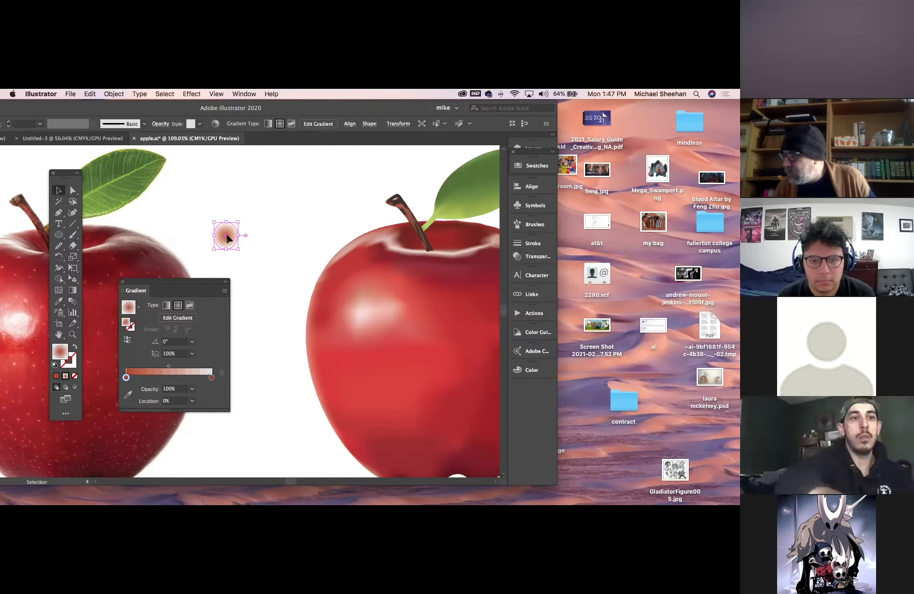
drag(241, 224, 225, 242)
click(273, 308)
Step: Move the speckle onto the right side of the vector apple and make it a narrow upright oval
scroll(235, 241, right, 5)
scroll(235, 241, down, 2)
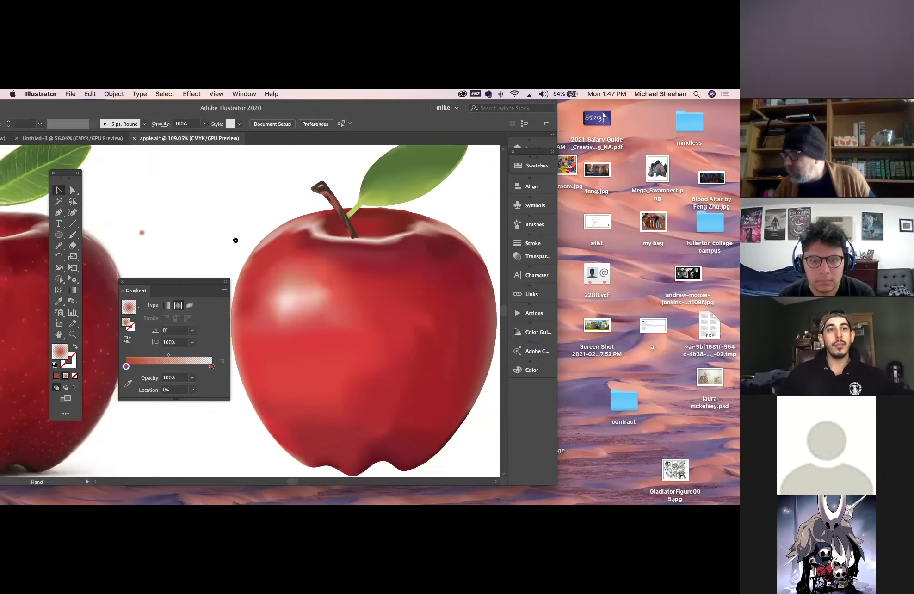
drag(136, 222, 451, 307)
click(214, 234)
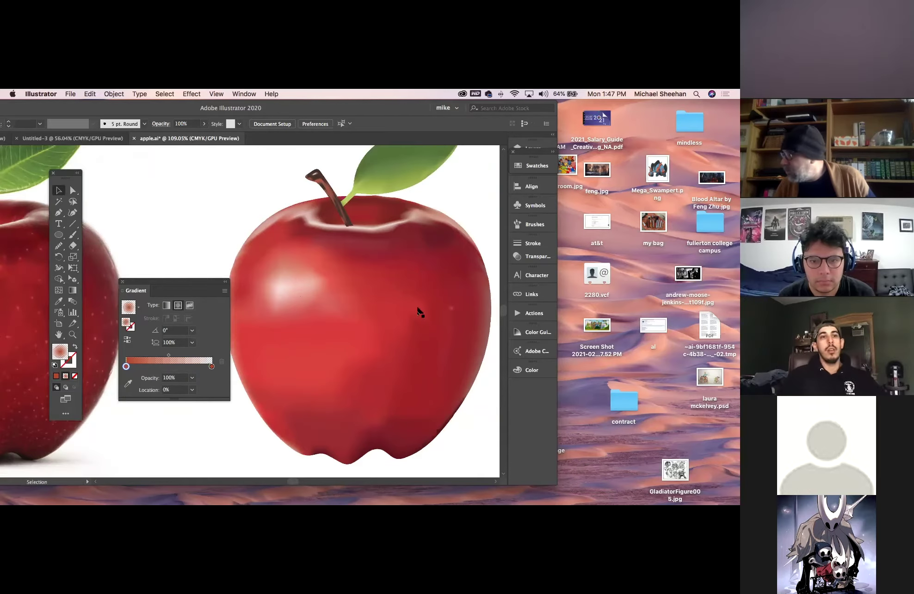
click(452, 310)
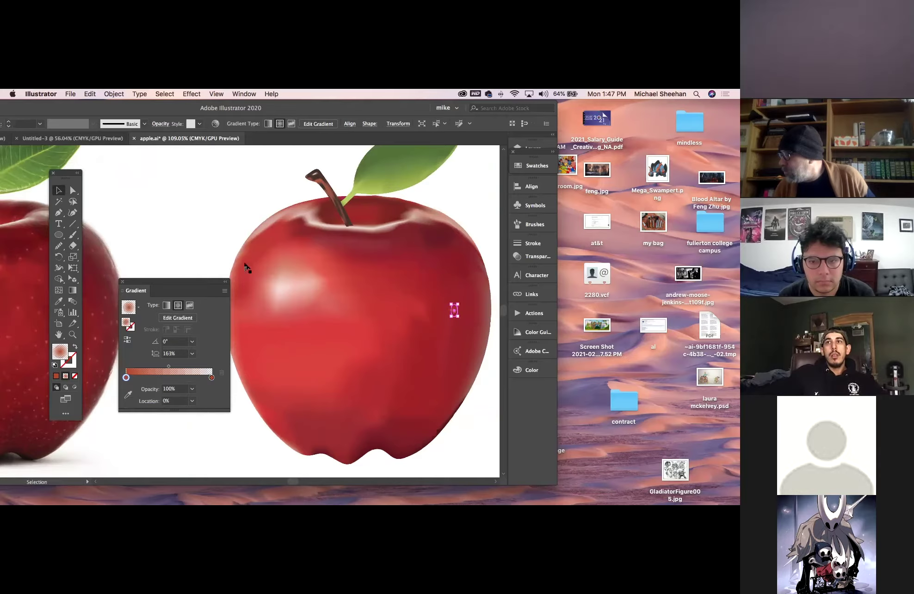
key(super+shift+a)
Step: Duplicate the speckle to several spots across the right half of the vector apple
drag(461, 312, 418, 355)
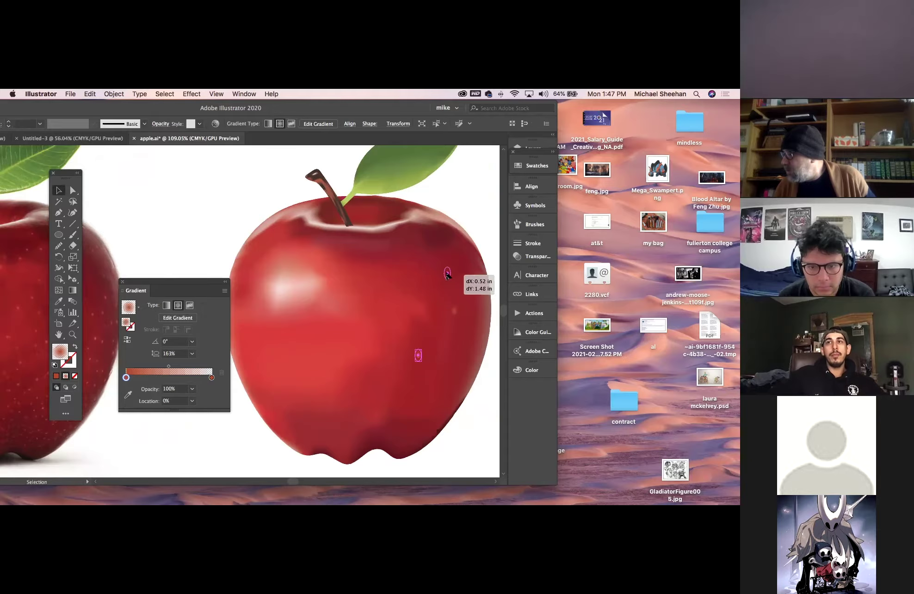
click(459, 256)
click(479, 164)
drag(435, 264, 384, 297)
click(471, 217)
Step: Sample a dark red from the photo apple's skin with the Eyedropper
drag(419, 313, 618, 280)
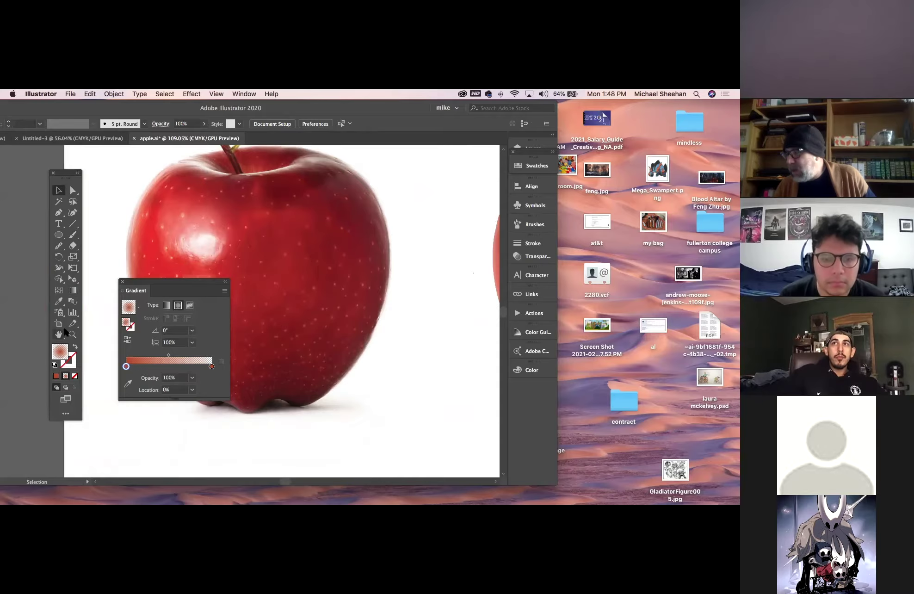
click(59, 301)
click(287, 231)
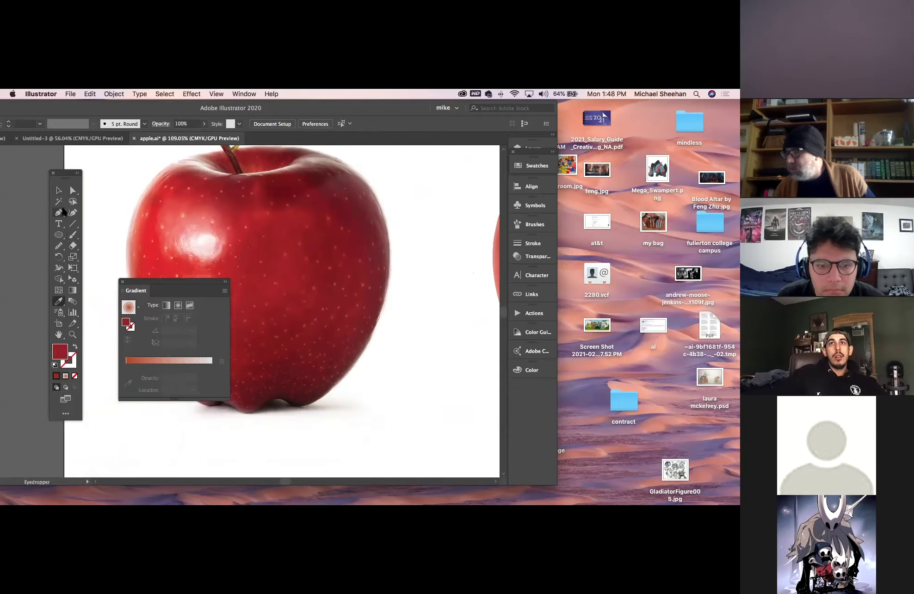
click(59, 190)
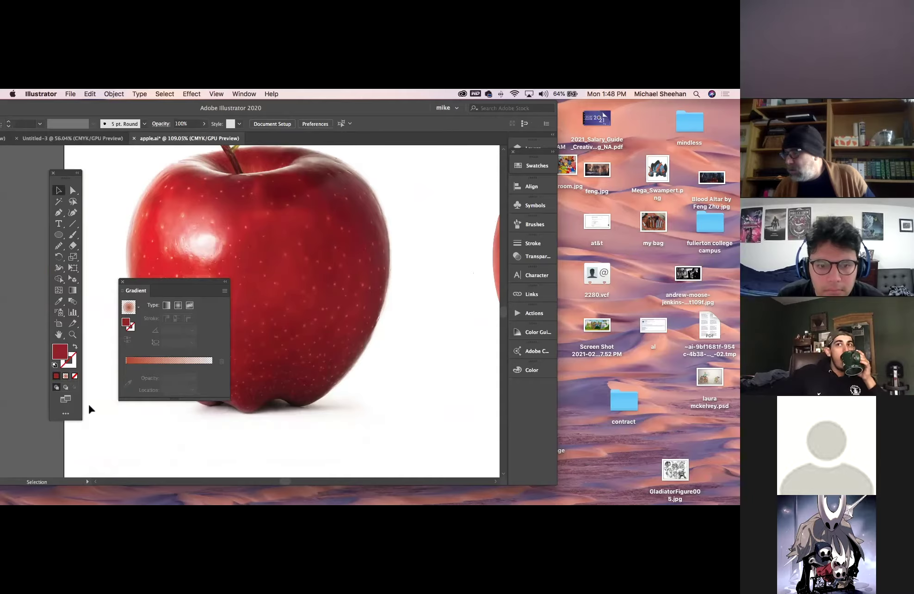
Step: Magnify the photo apple's spots and the vector apple's speckles to compare their shape and colour
click(72, 334)
drag(343, 216, 317, 229)
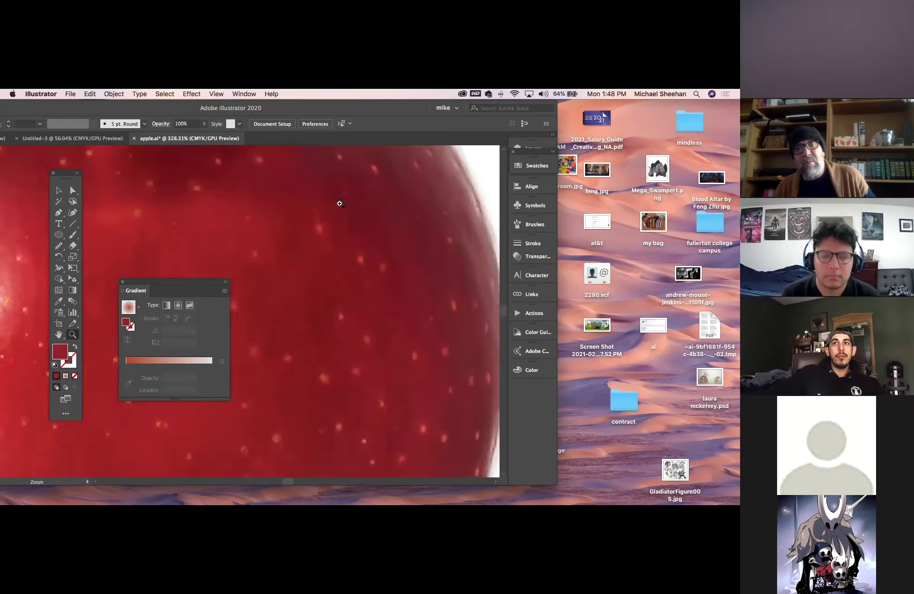
drag(387, 296, 22, 183)
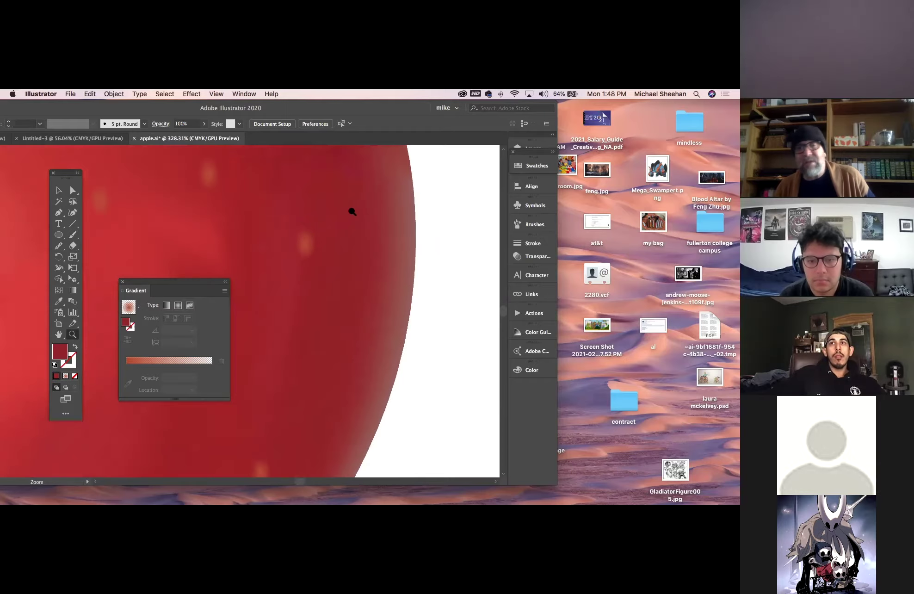
key(super+minus)
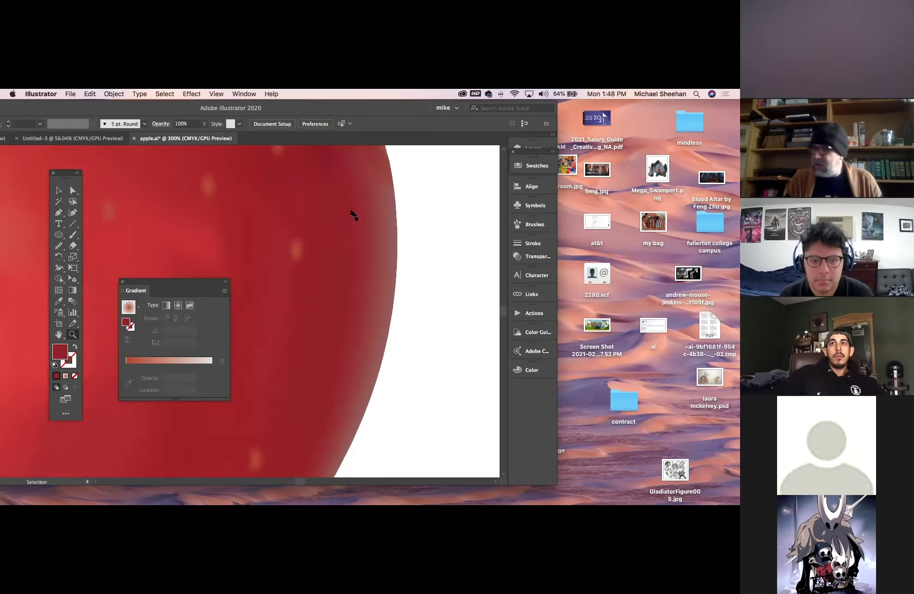
key(super+1)
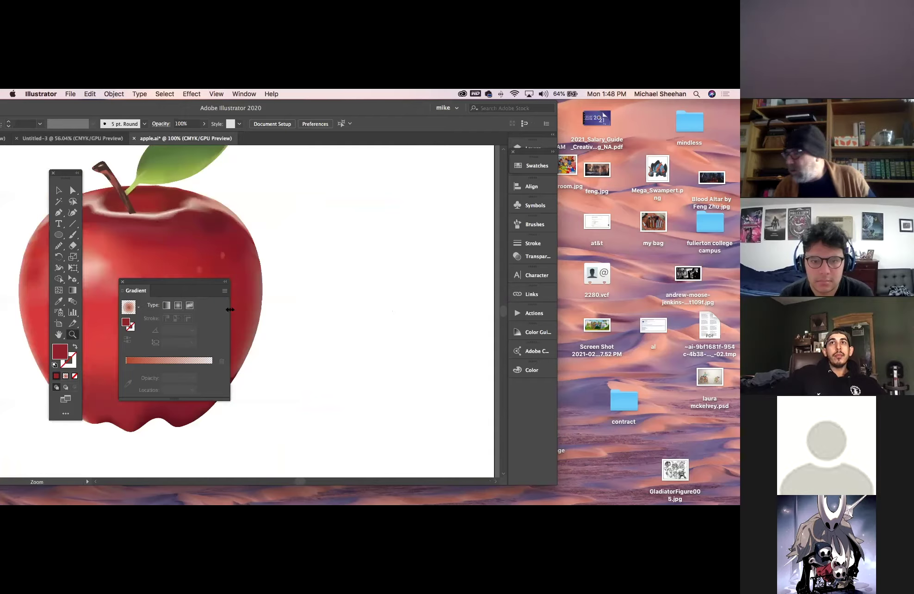
Step: Move the Gradient panel clear of the vector apple and select the speckle near its upper right
drag(202, 278, 433, 363)
key(v)
right_click(227, 257)
click(220, 257)
click(222, 255)
right_click(226, 257)
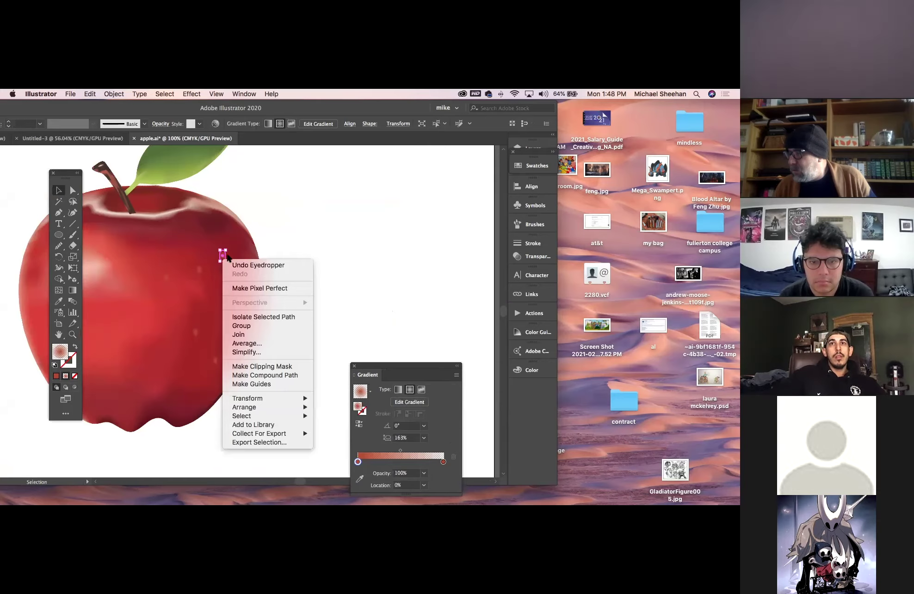
click(223, 255)
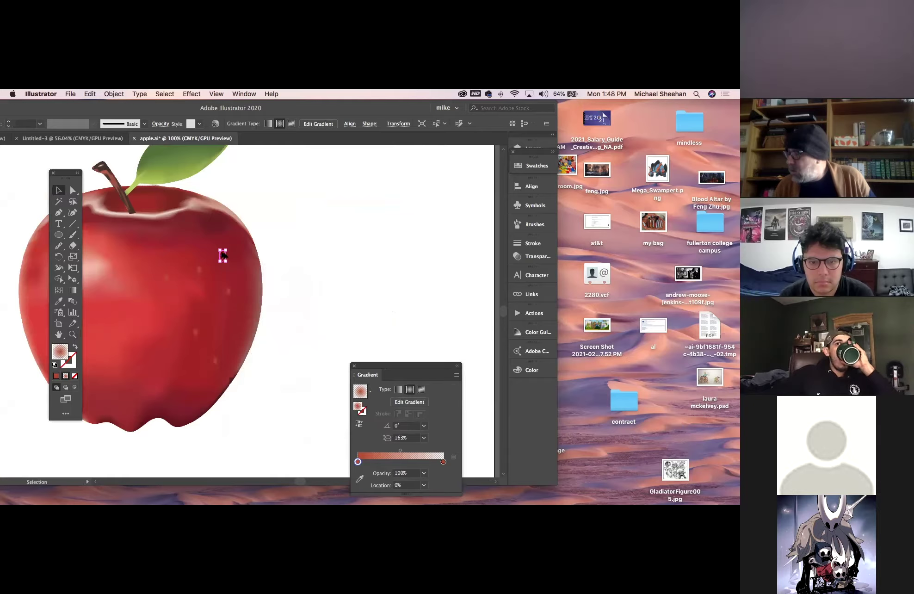
Step: Duplicate more speckles toward the vector apple's right edge, lower part and centre, and deselect everything
drag(223, 259, 238, 248)
drag(195, 333, 151, 364)
drag(216, 360, 243, 315)
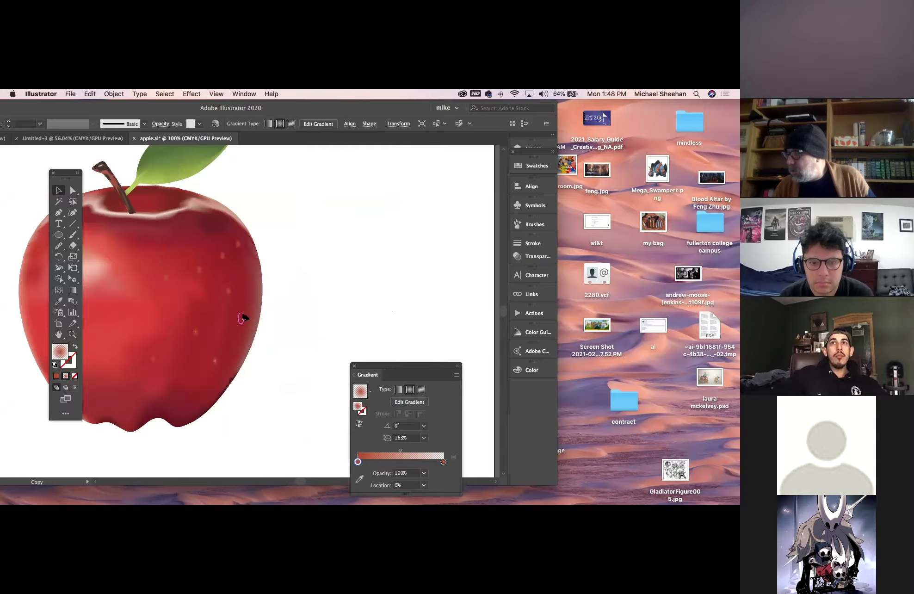
drag(217, 365, 135, 266)
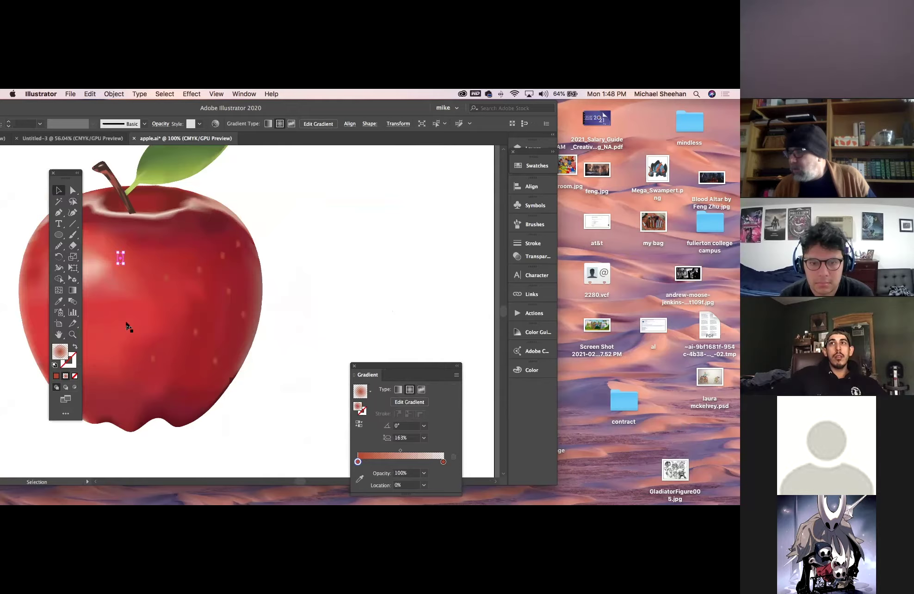
drag(152, 360, 106, 314)
click(279, 378)
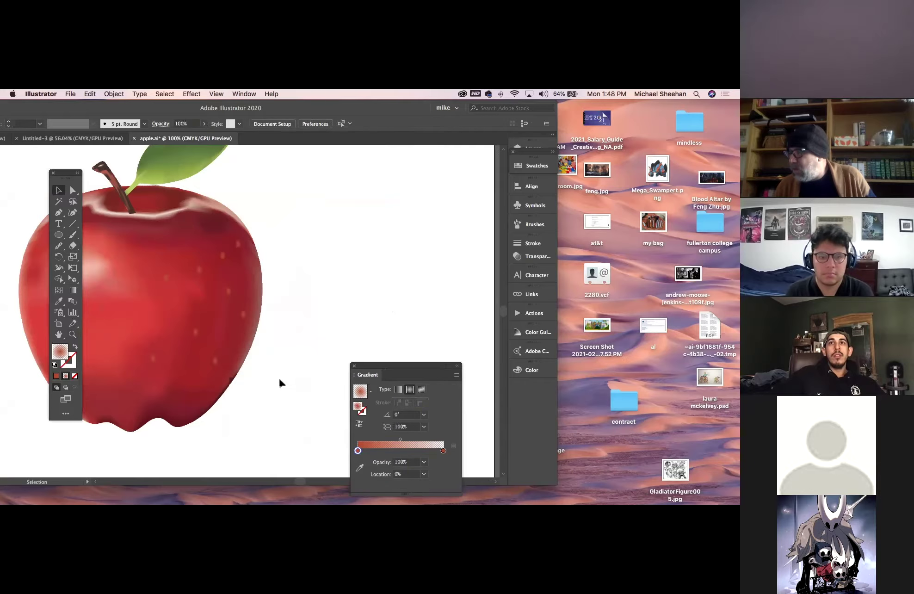
Step: Select the speckle at the vector apple's upper right and examine it at a closer zoom
click(237, 244)
click(223, 255)
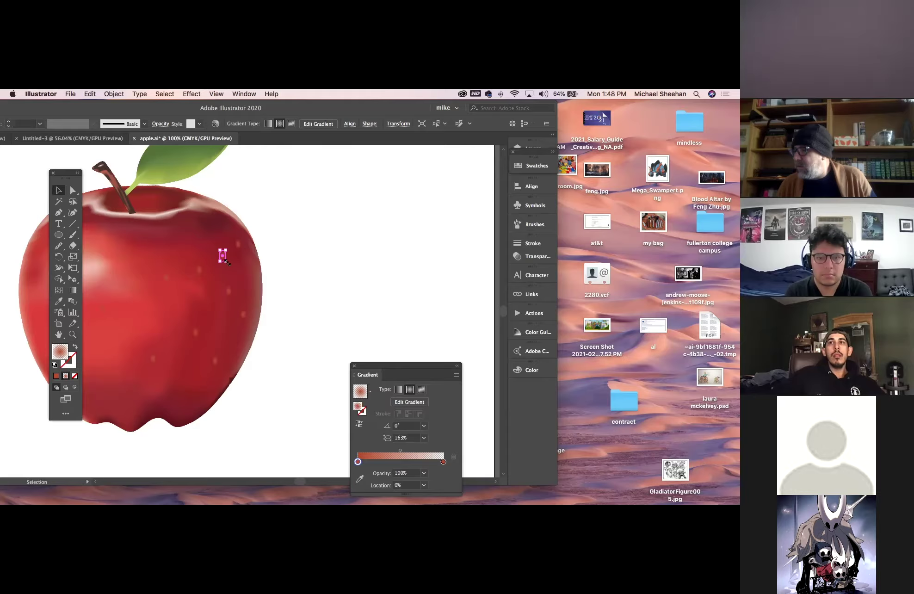
key(a)
click(230, 250)
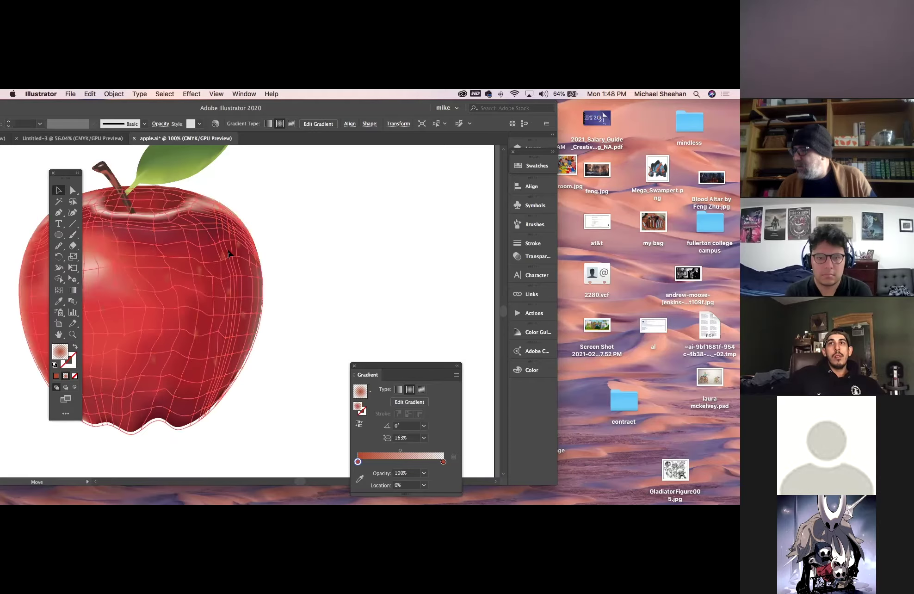
click(373, 278)
click(72, 334)
drag(205, 260, 251, 302)
click(59, 191)
click(230, 254)
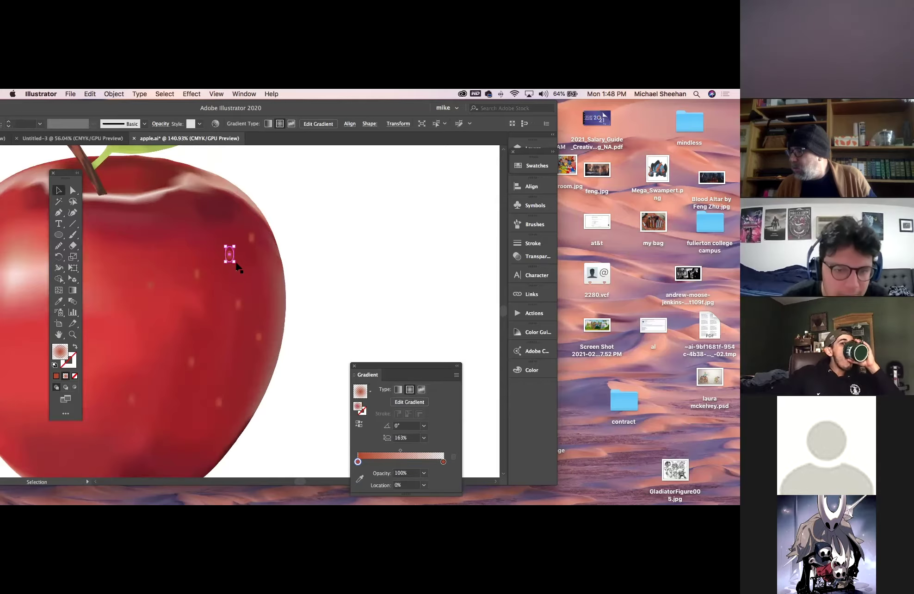
click(331, 274)
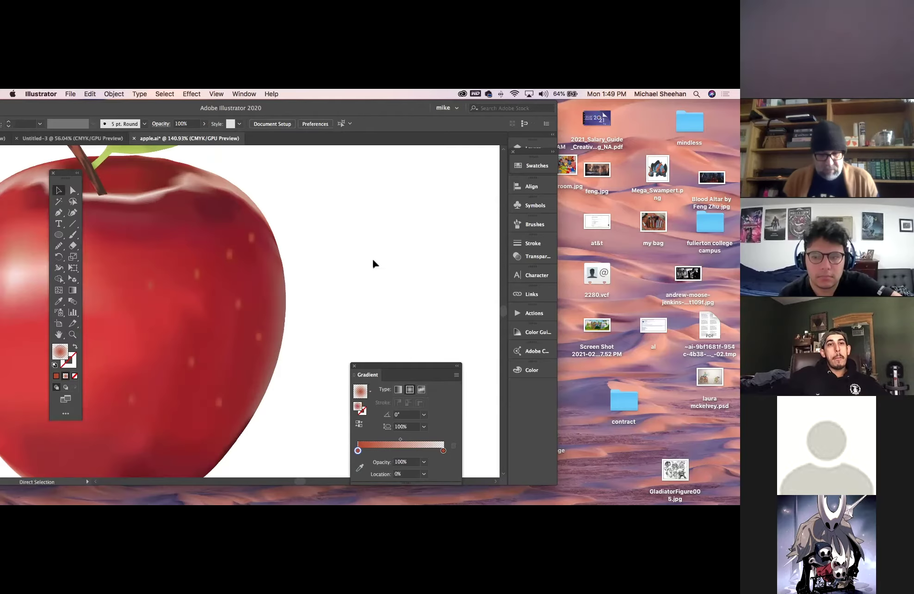
Step: Compare the photo apple and the speckled vector apple side by side at 50% zoom
key(super+minus)
key(super+minus)
key(super+minus)
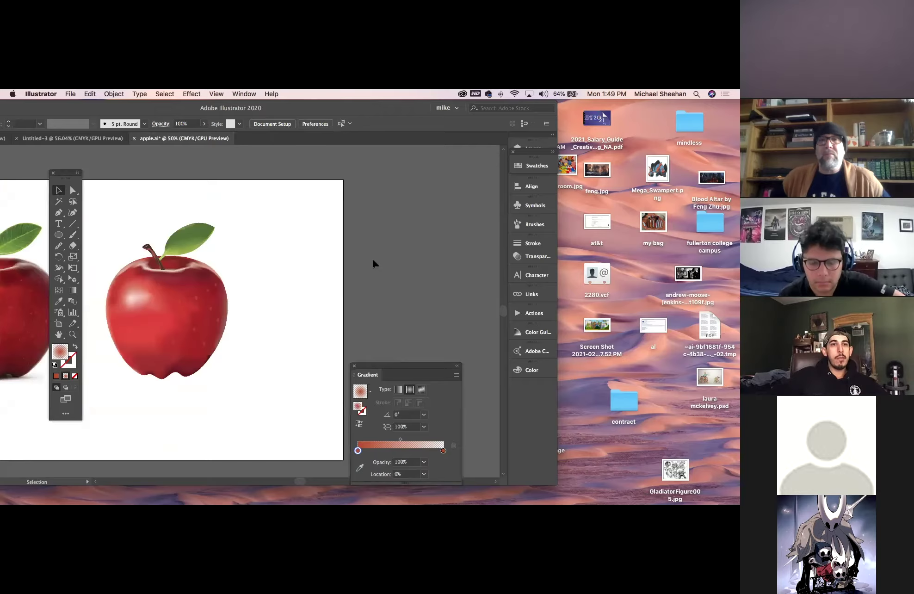
key(space)
drag(296, 258, 449, 268)
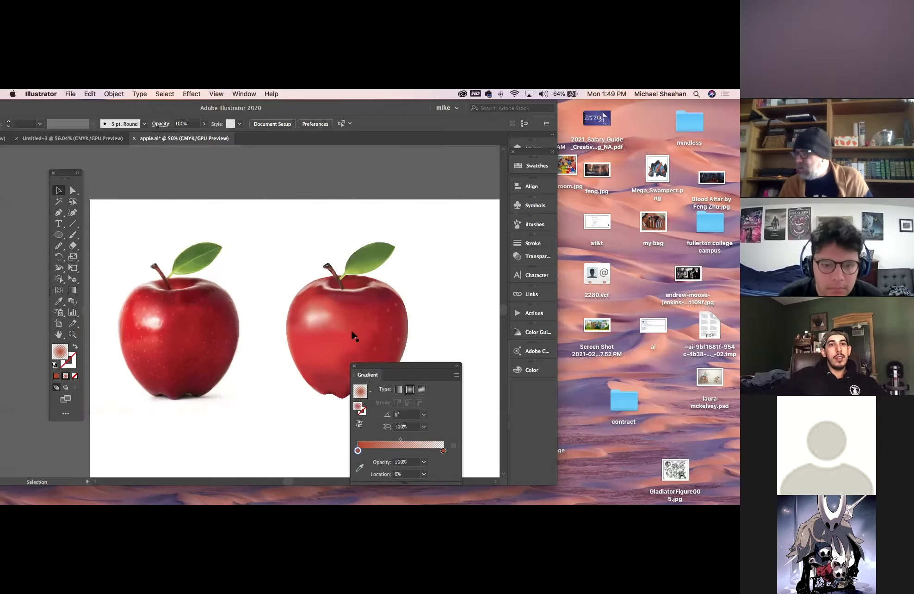
scroll(278, 241, down, 2)
scroll(277, 241, left, 1)
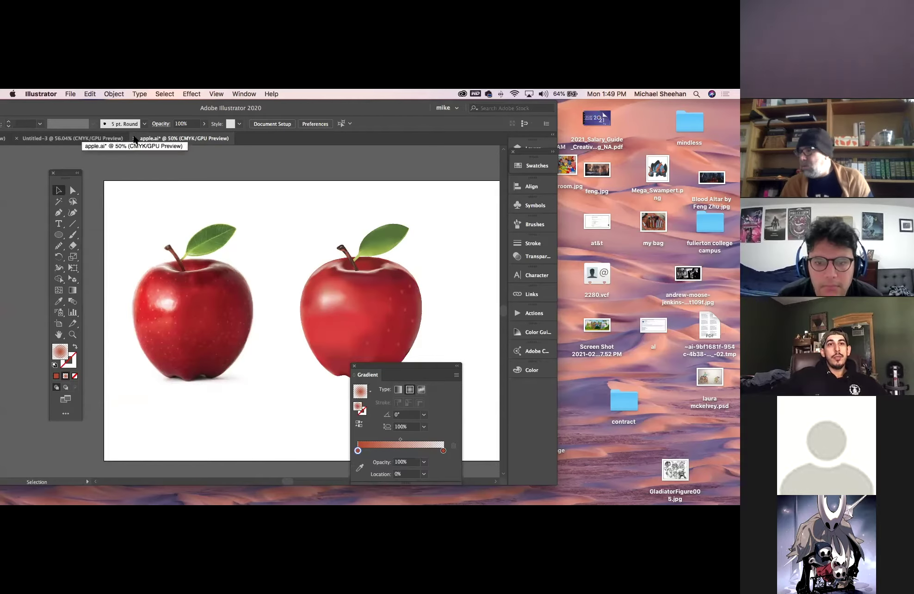
Step: Close apple.ai and open the student's apple document
click(134, 138)
click(228, 315)
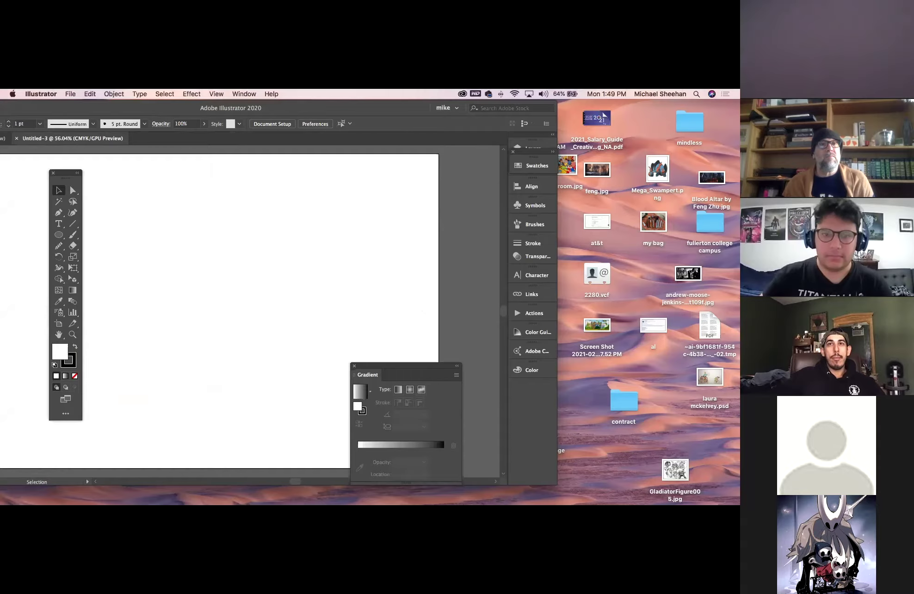
scroll(160, 263, left, 8)
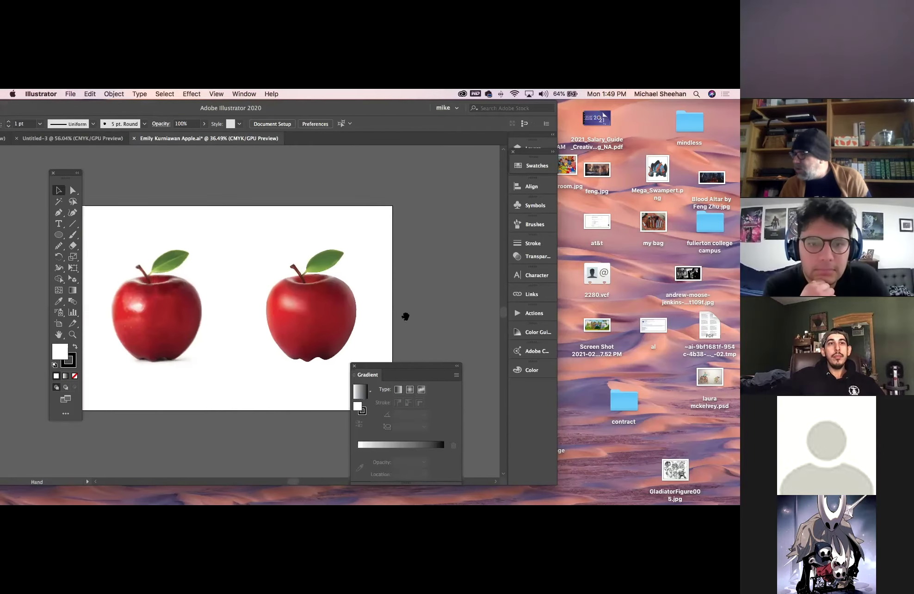
Step: Enlarge the student's vector apple, examine its mesh structure in Outline view, and return to Preview
click(74, 335)
drag(333, 302, 448, 381)
drag(286, 324, 262, 302)
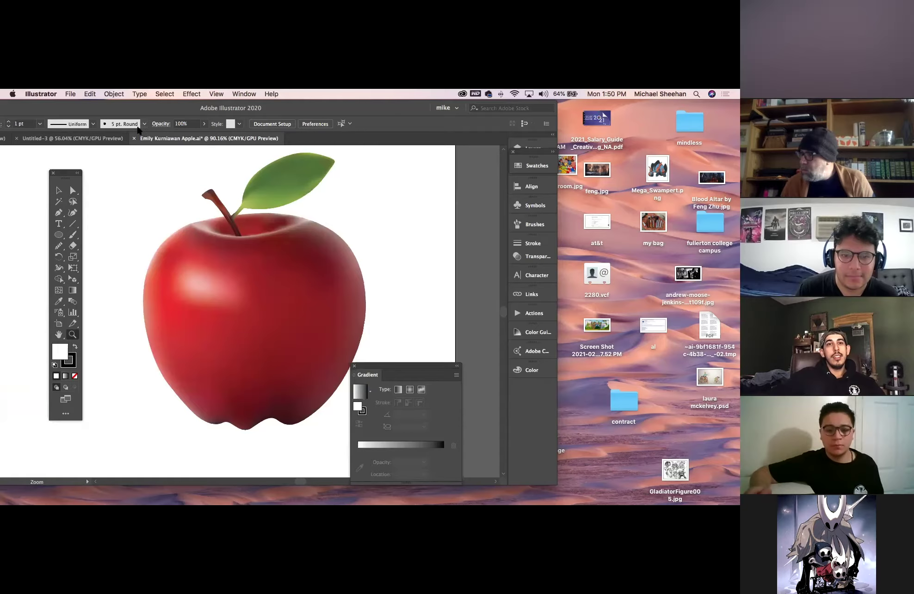
click(126, 196)
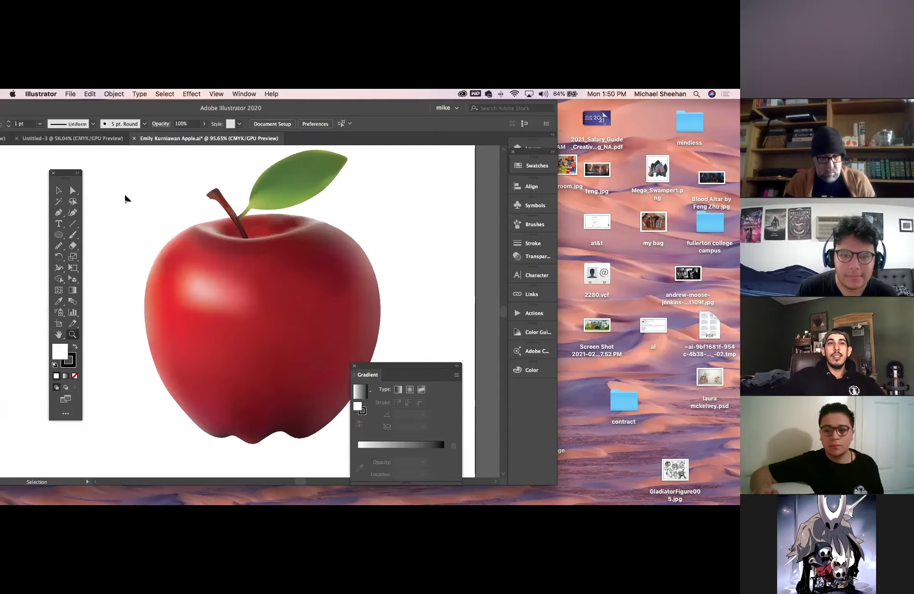
key(super+y)
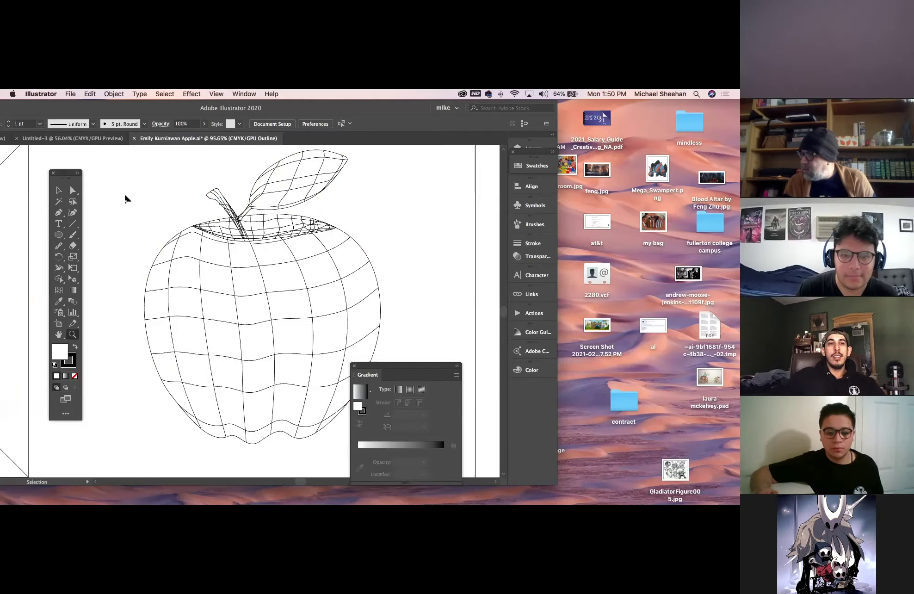
key(super+y)
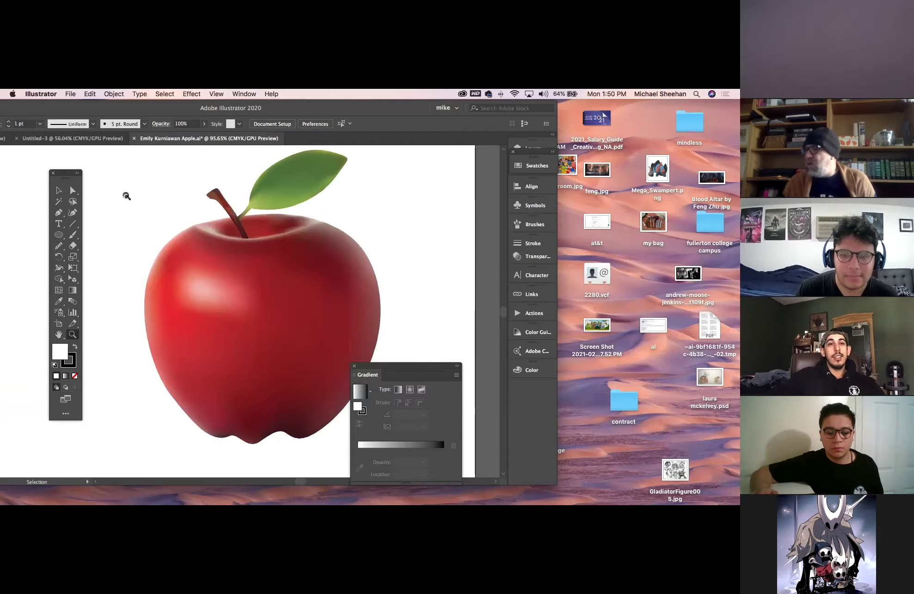
Step: Select the vector apple's stem and leaf in turn to examine them as separate objects
key(v)
click(217, 208)
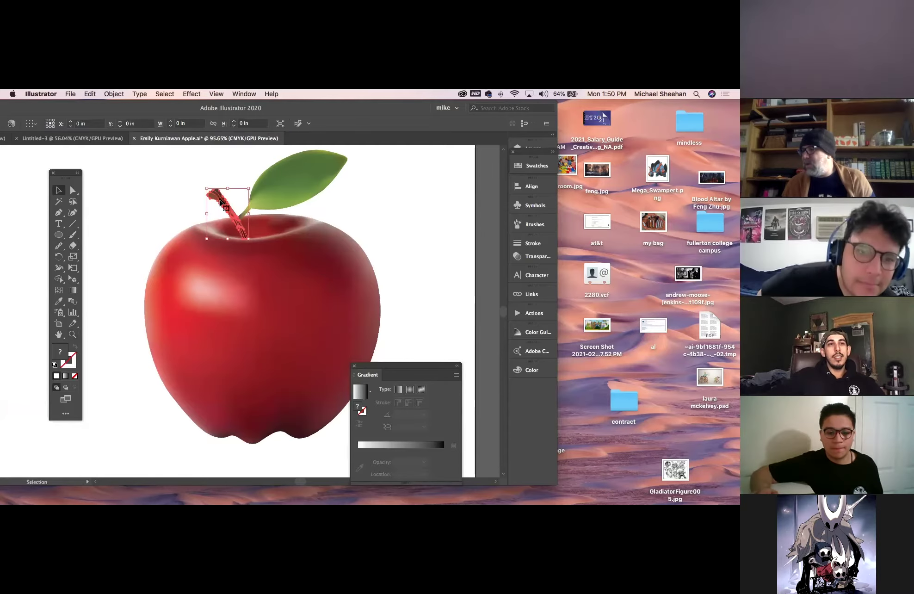
click(302, 198)
click(167, 176)
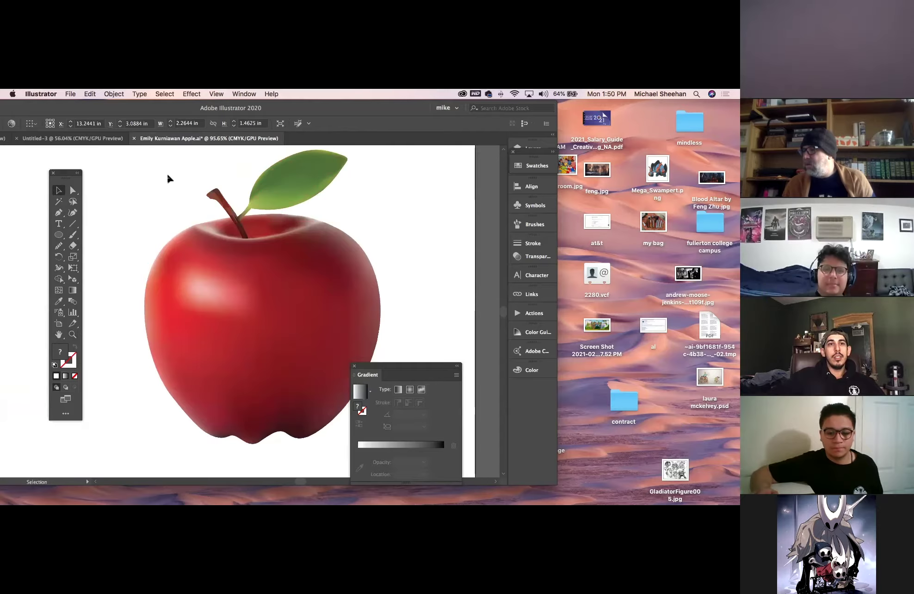
Step: Try moving the apple body mesh down away from the stem and top cavity, and undo the move
click(231, 290)
drag(230, 290, 222, 426)
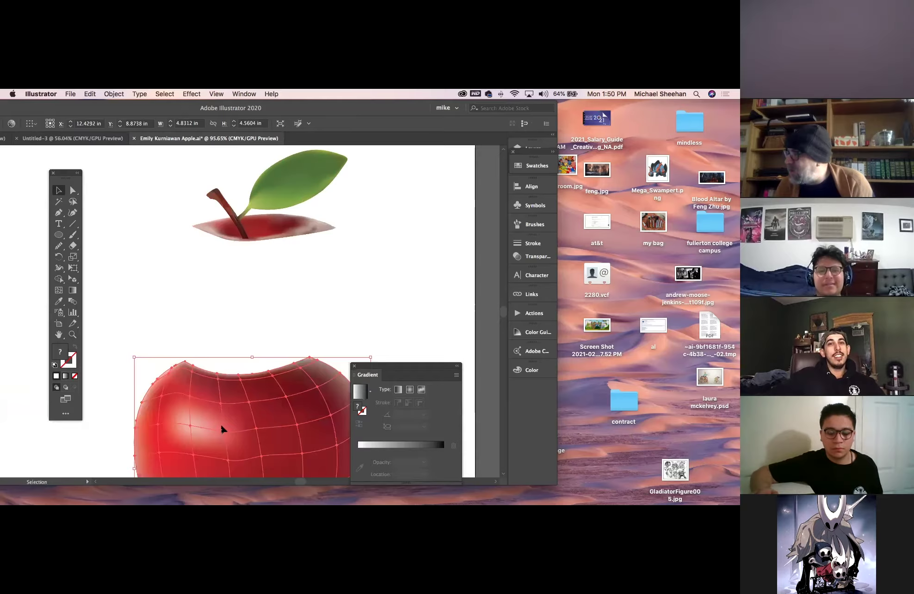
key(a)
key(v)
key(super+z)
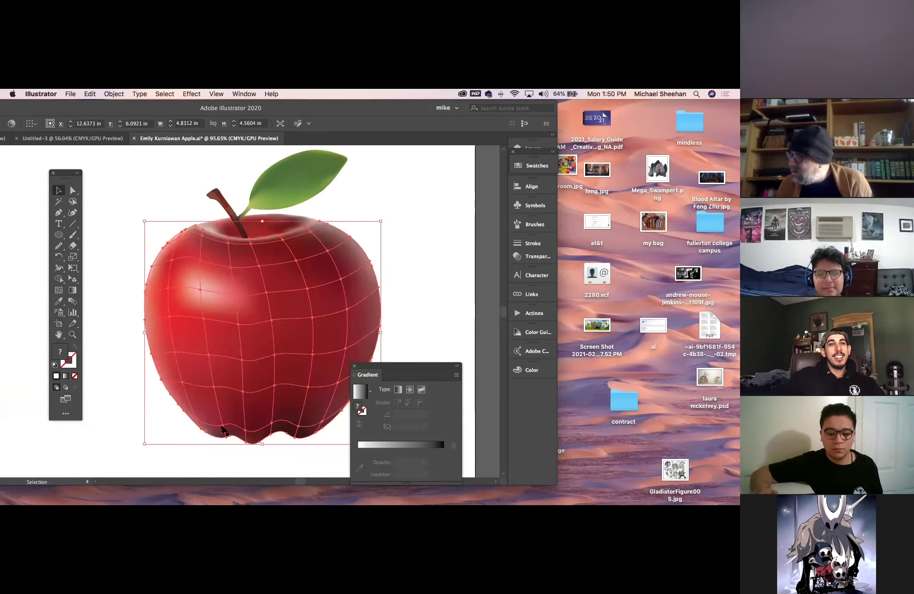
click(380, 194)
Step: Examine the mesh grids of the apple body and its top cavity using the Direct Selection tool
drag(382, 196, 150, 230)
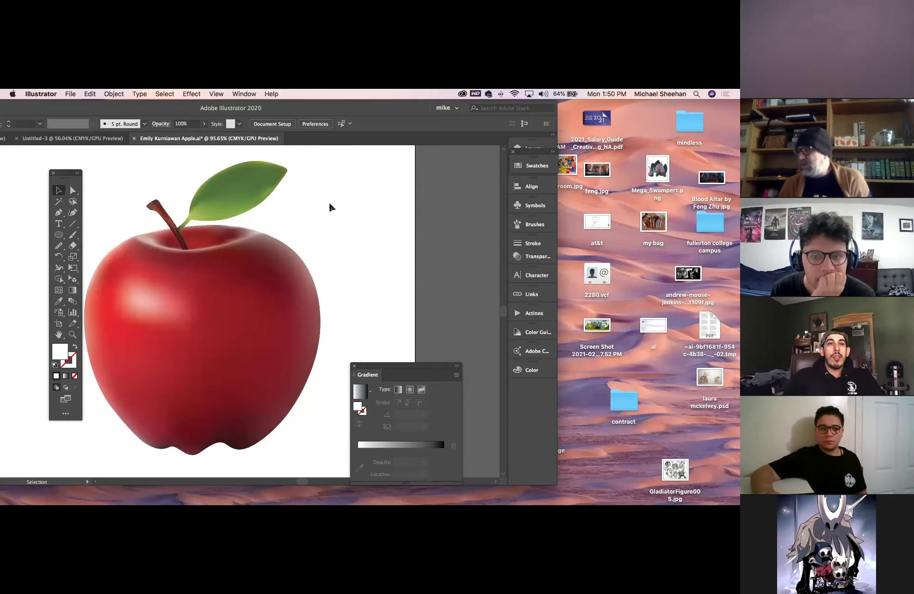
scroll(254, 289, left, 2)
click(72, 190)
click(138, 254)
click(112, 204)
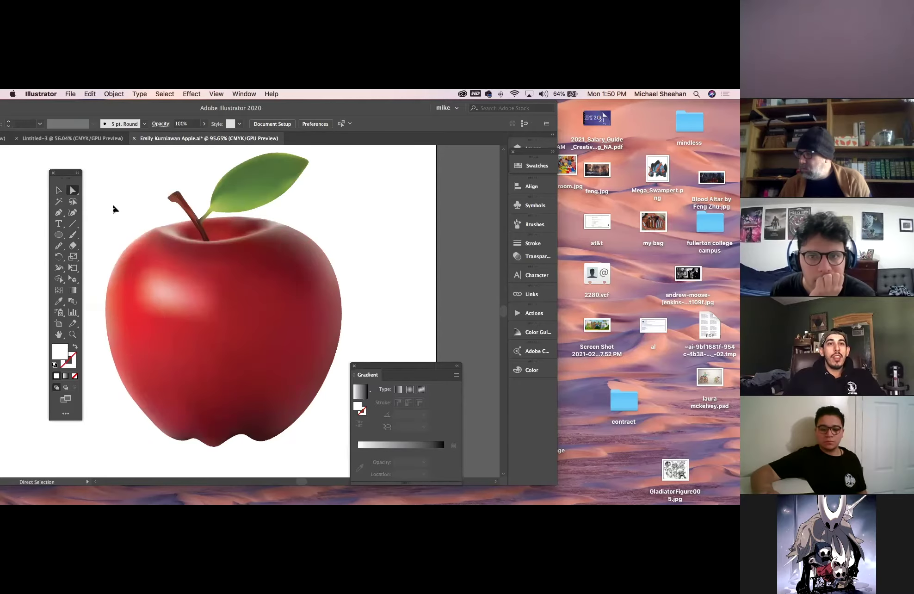
click(189, 272)
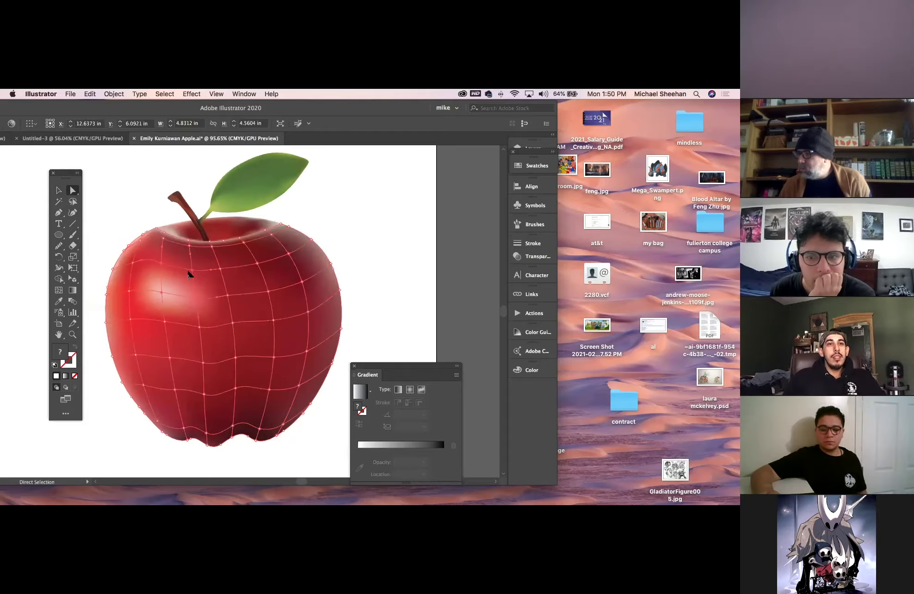
click(226, 231)
click(247, 288)
click(345, 237)
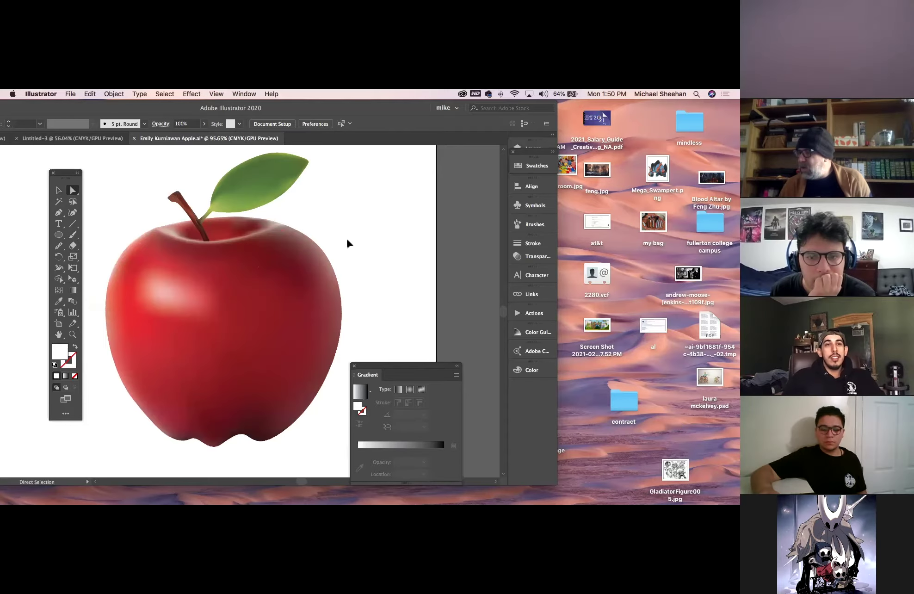
Step: Nudge the mesh point in the apple's upper right area slightly and check the neighbouring points toward the highlight
click(323, 252)
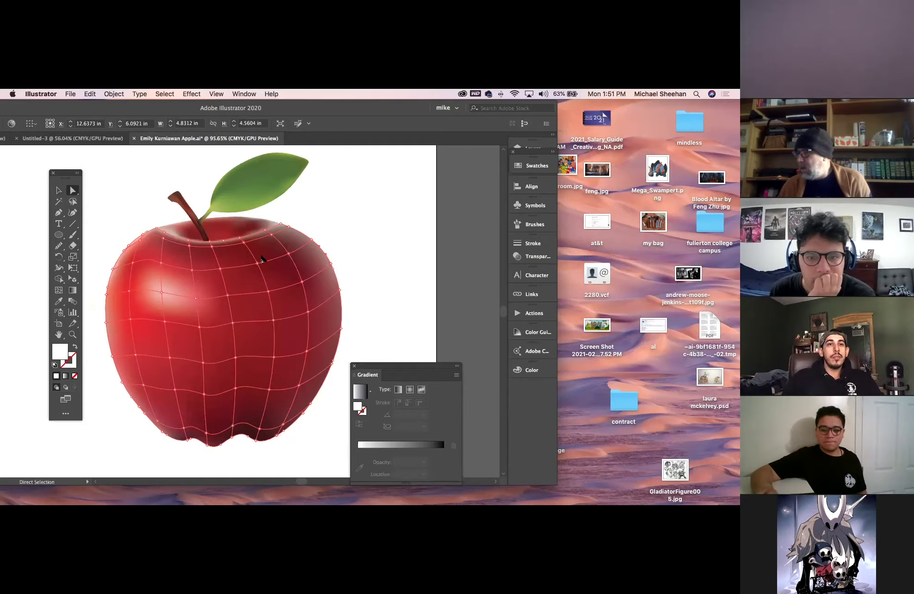
drag(259, 262, 265, 256)
click(215, 266)
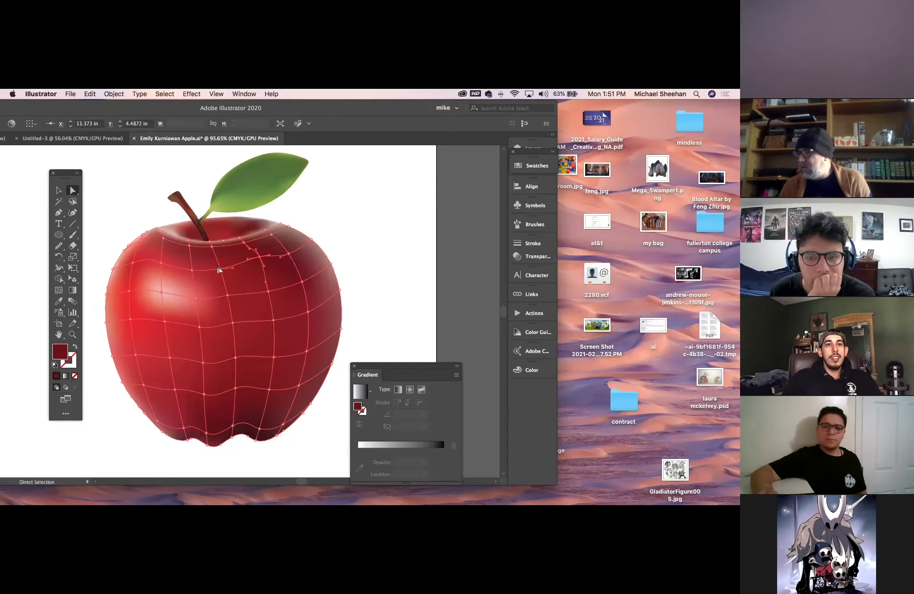
click(190, 268)
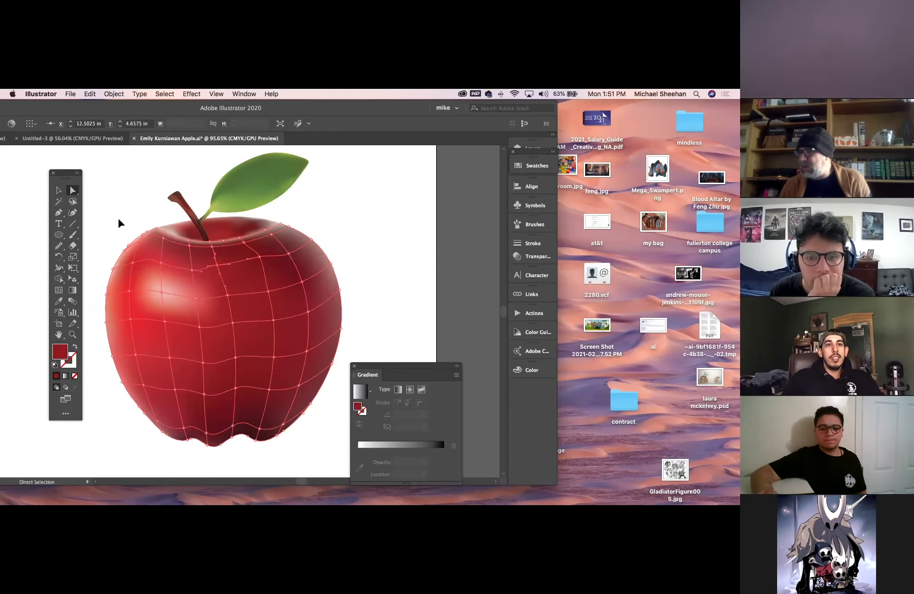
click(118, 219)
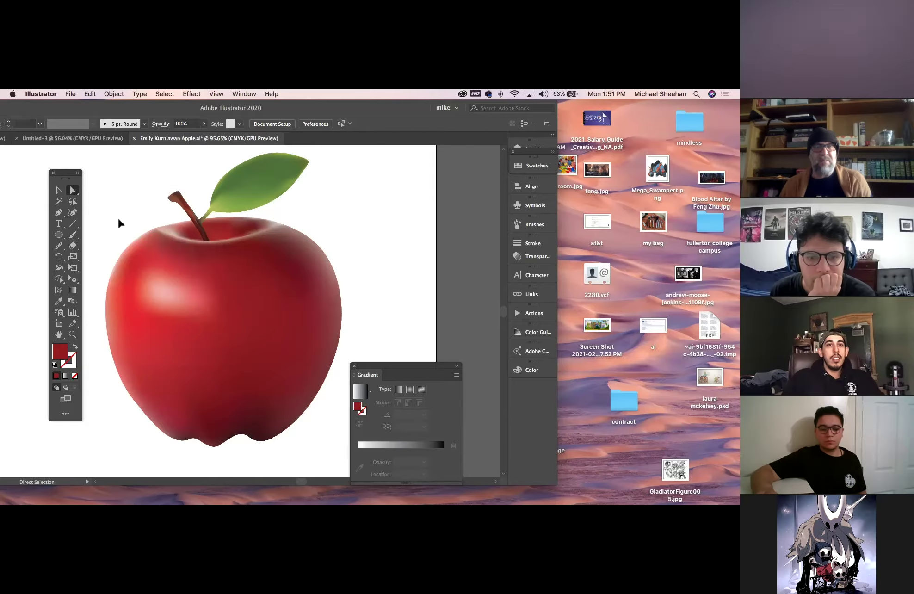
Step: Shift the mesh point between the highlight and the apple's centre slightly to the right
click(132, 241)
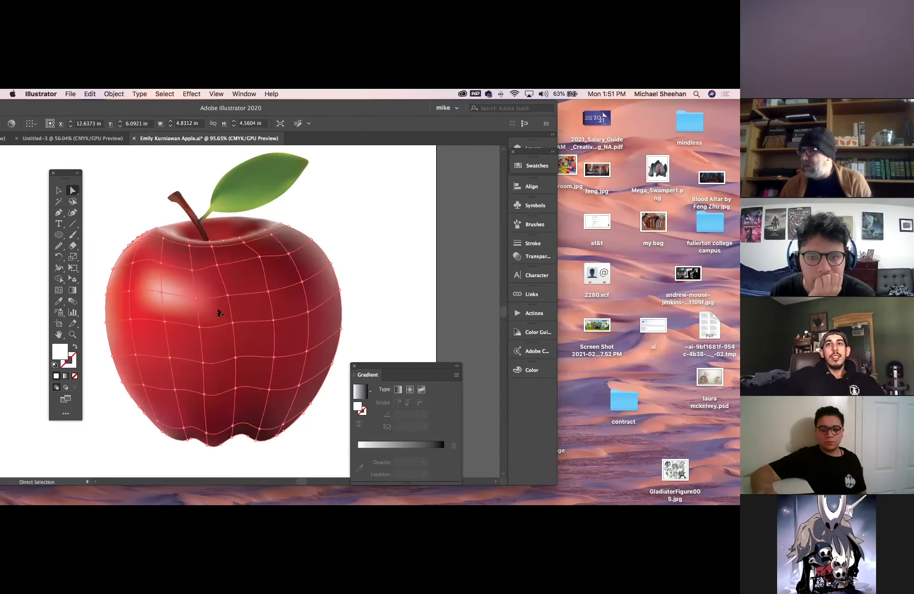
click(226, 297)
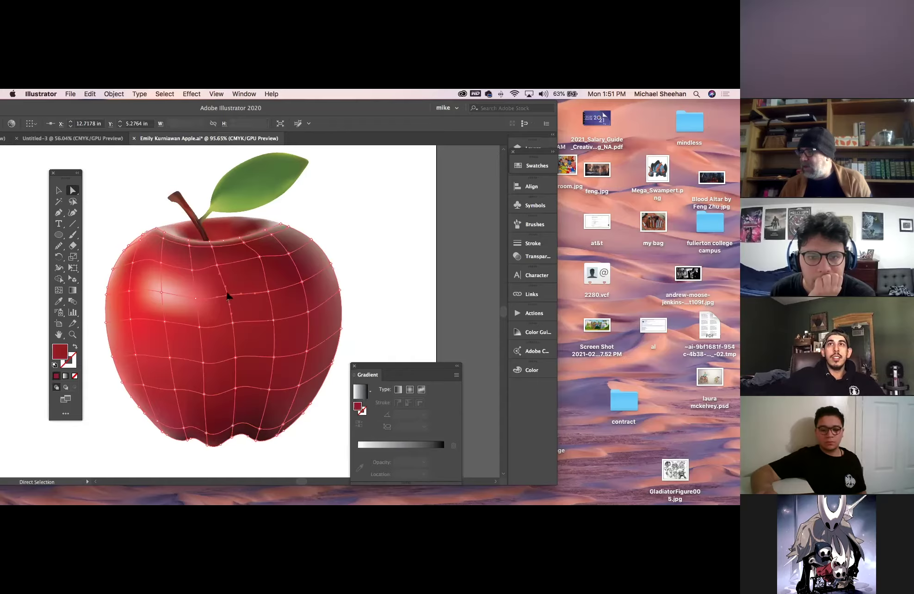
drag(226, 297, 231, 297)
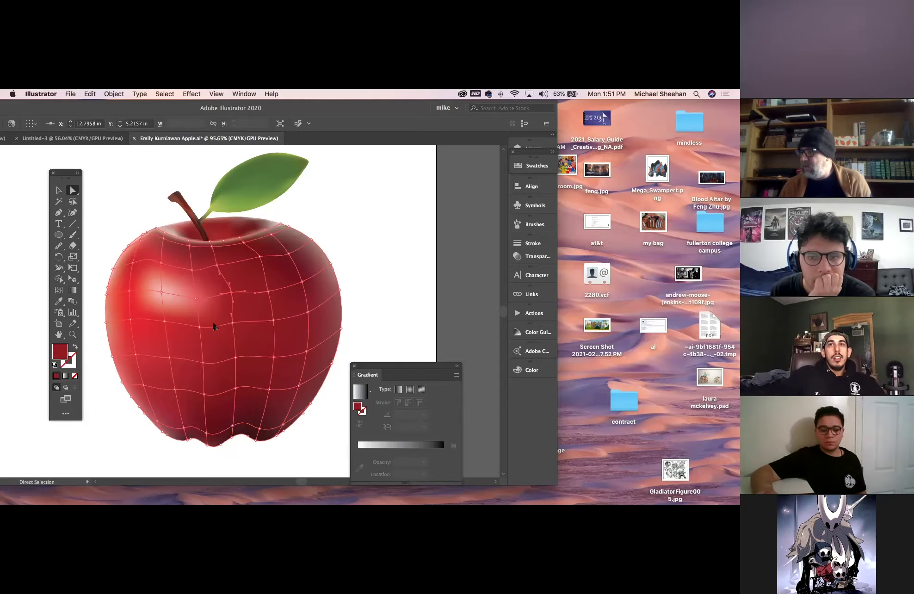
click(210, 339)
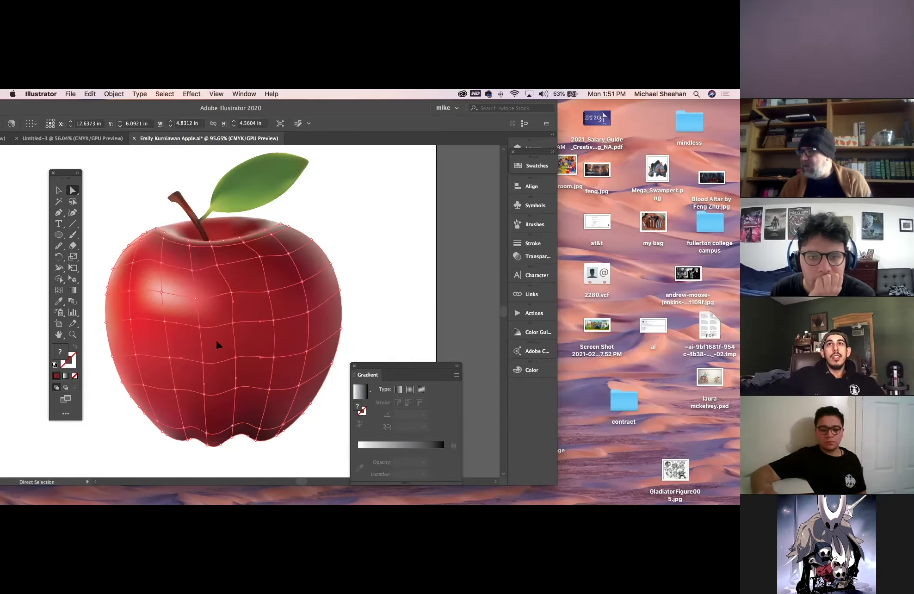
click(378, 263)
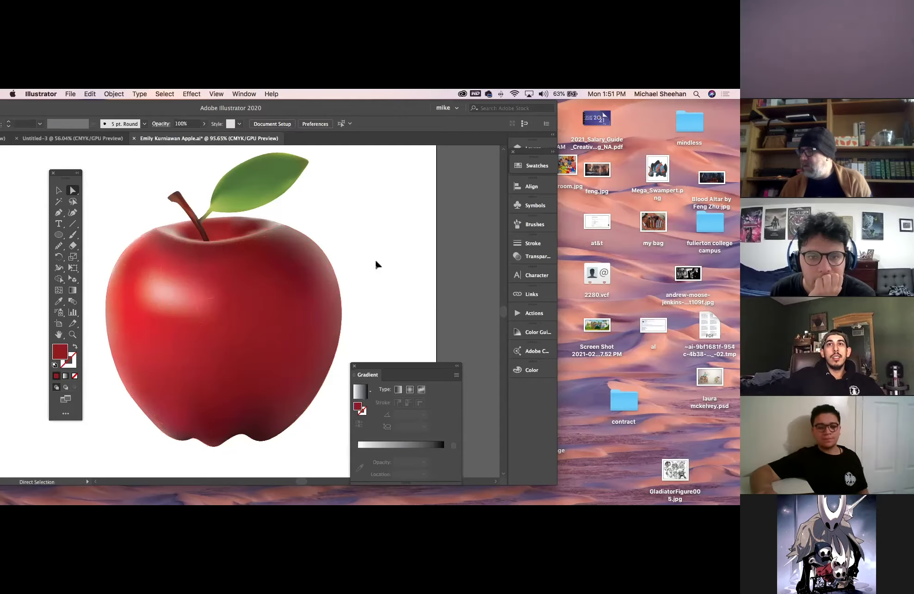
Step: Examine the mesh points and their colours along the apple's upper right edge
click(311, 253)
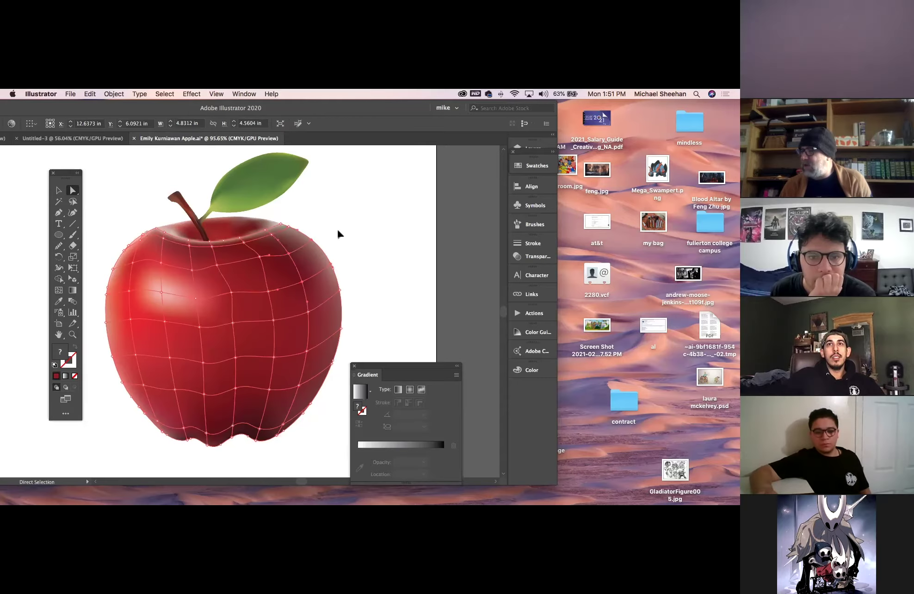
click(339, 233)
click(320, 252)
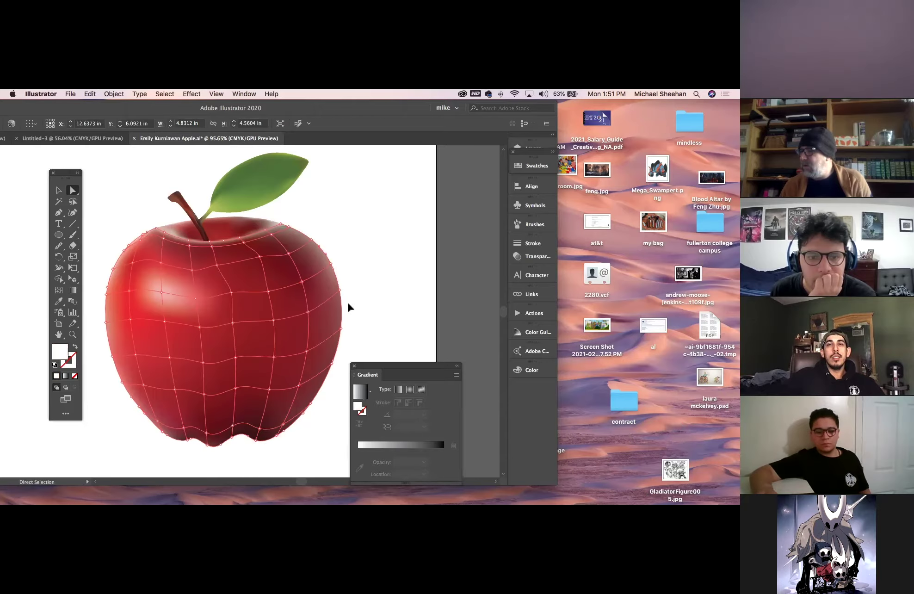
click(304, 282)
click(373, 245)
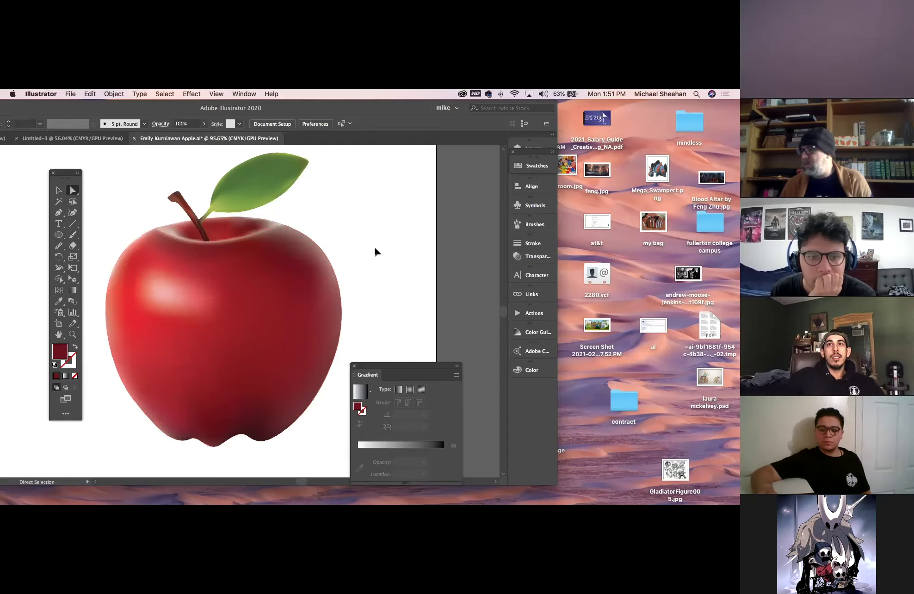
click(326, 259)
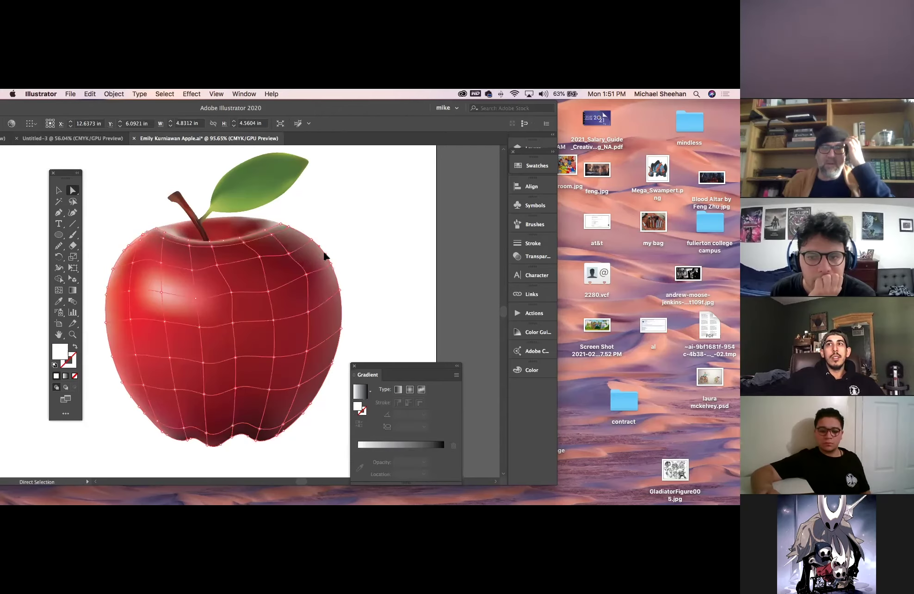
click(318, 182)
Step: Sample the light green from the photo apple's leaf as the fill colour with the Eyedropper
click(58, 191)
drag(129, 198, 401, 289)
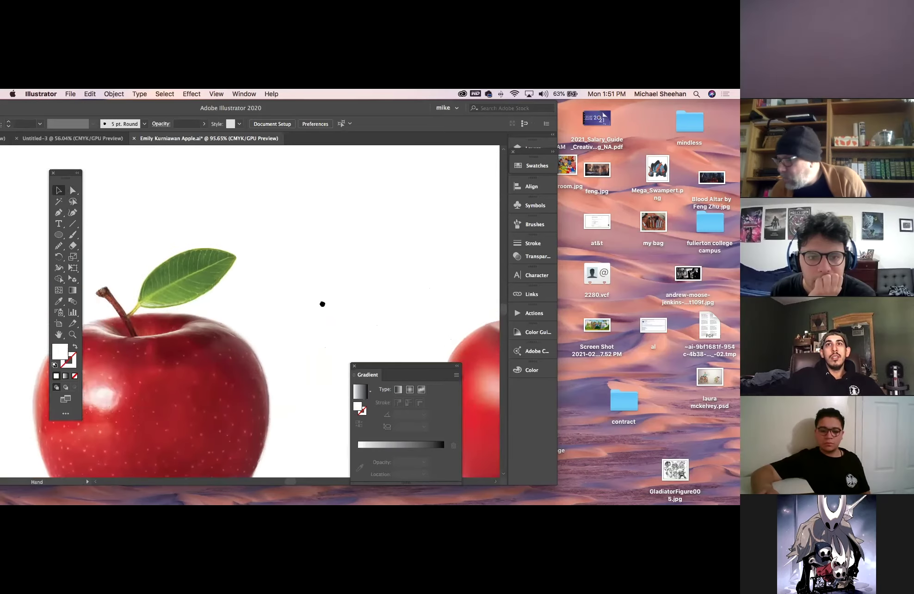
click(59, 302)
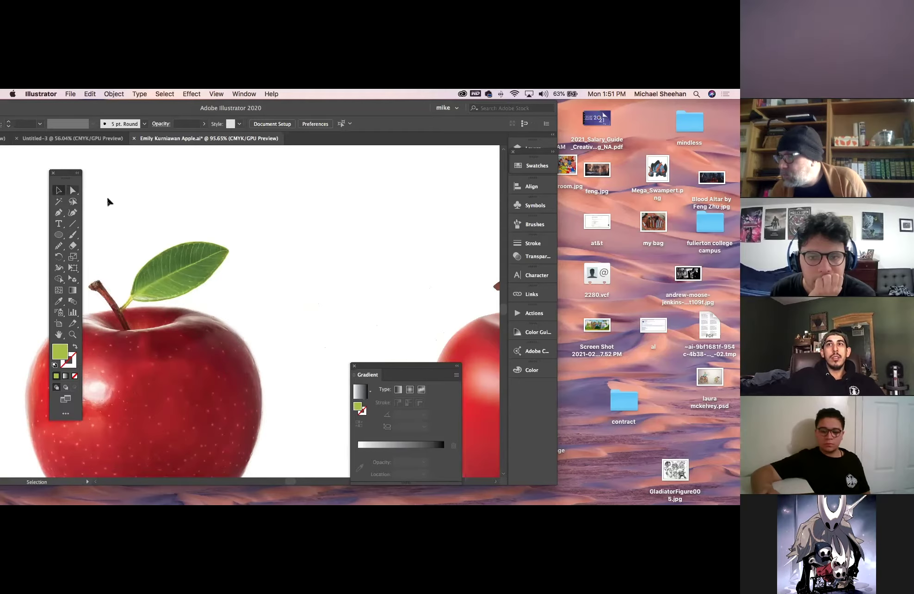
Step: Draw a thin, closed, curved central vein from base to tip of the vector apple's leaf with the Pen tool
drag(312, 275, 138, 234)
click(60, 213)
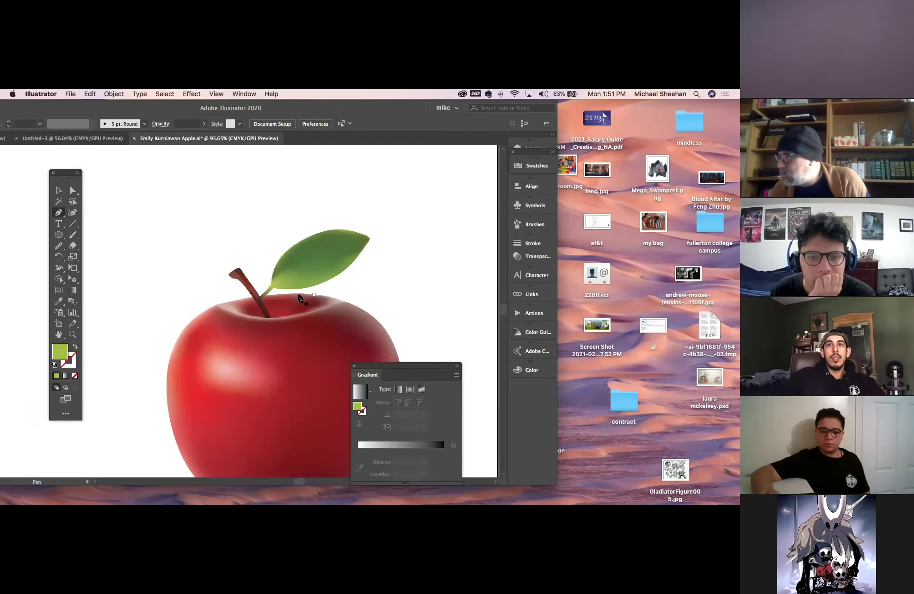
click(275, 283)
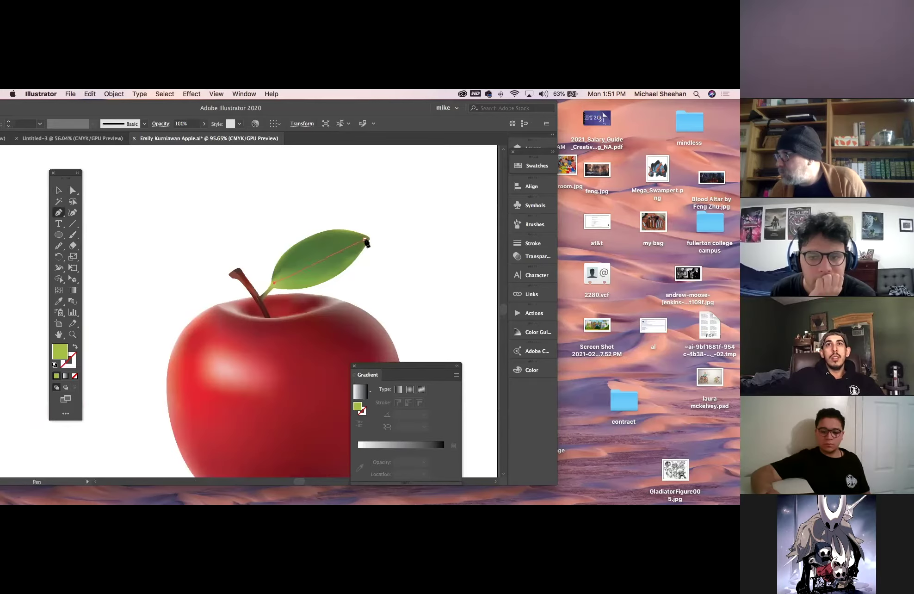
drag(409, 244, 409, 244)
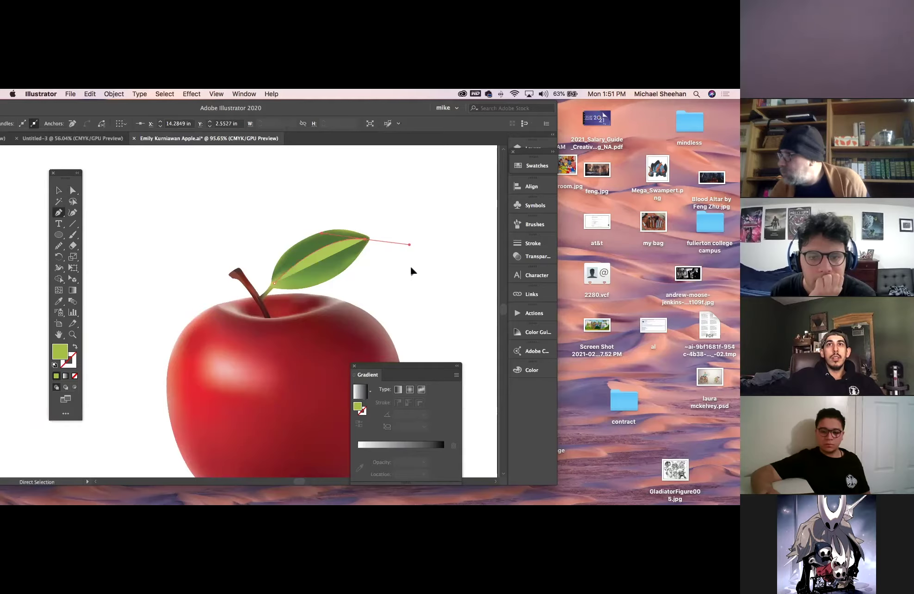
super+click(410, 268)
click(364, 239)
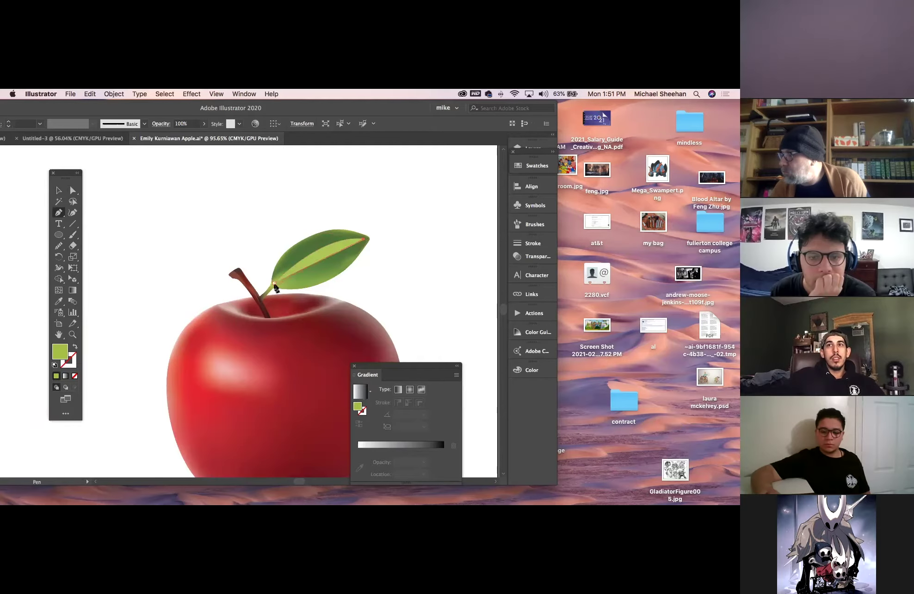
drag(237, 317, 221, 333)
super+click(389, 279)
click(59, 190)
Step: Check the photo leaf's veins and draw an open side vein path across the vector leaf's lower half with the Pen tool
scroll(317, 261, left, 5)
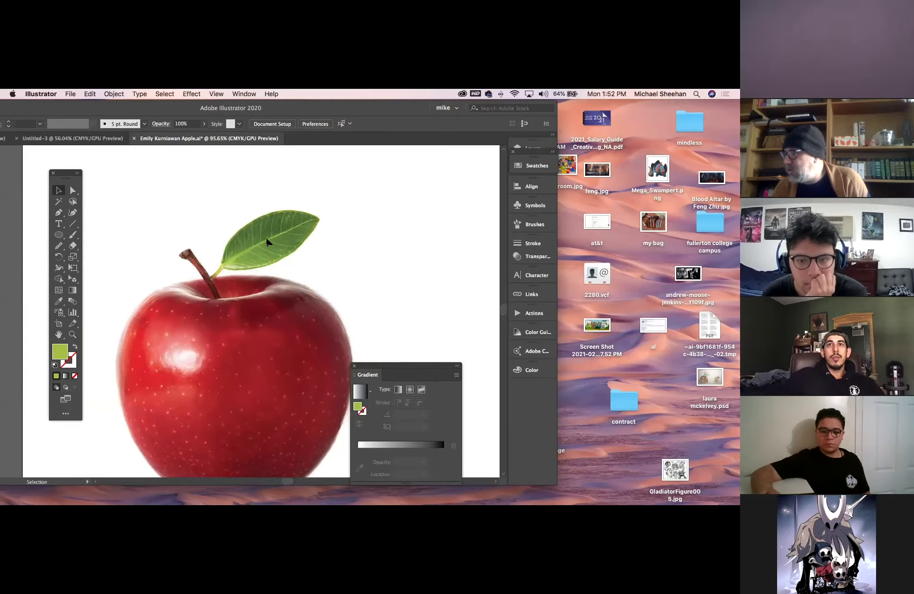
drag(304, 265, 39, 254)
click(57, 213)
click(272, 267)
click(287, 268)
click(299, 268)
click(310, 273)
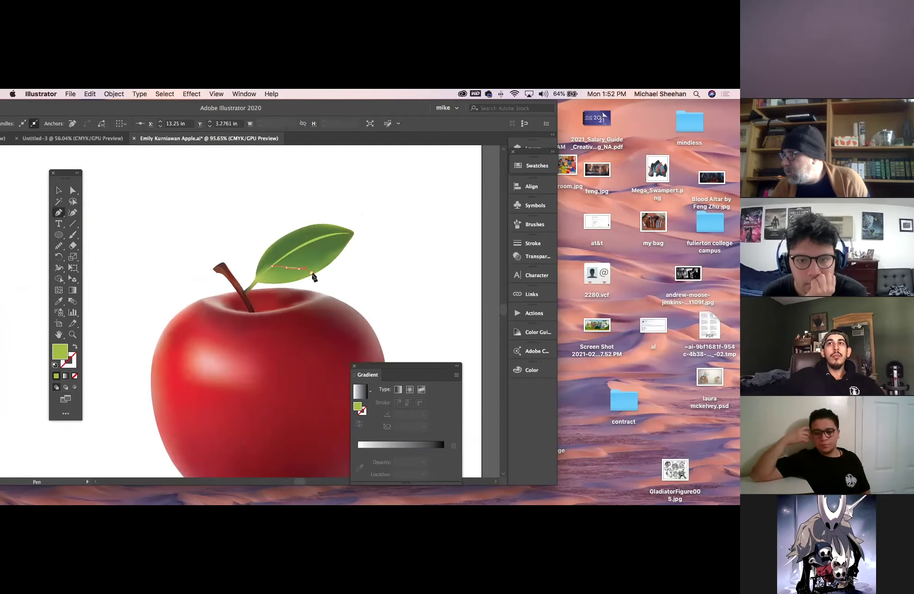
click(316, 267)
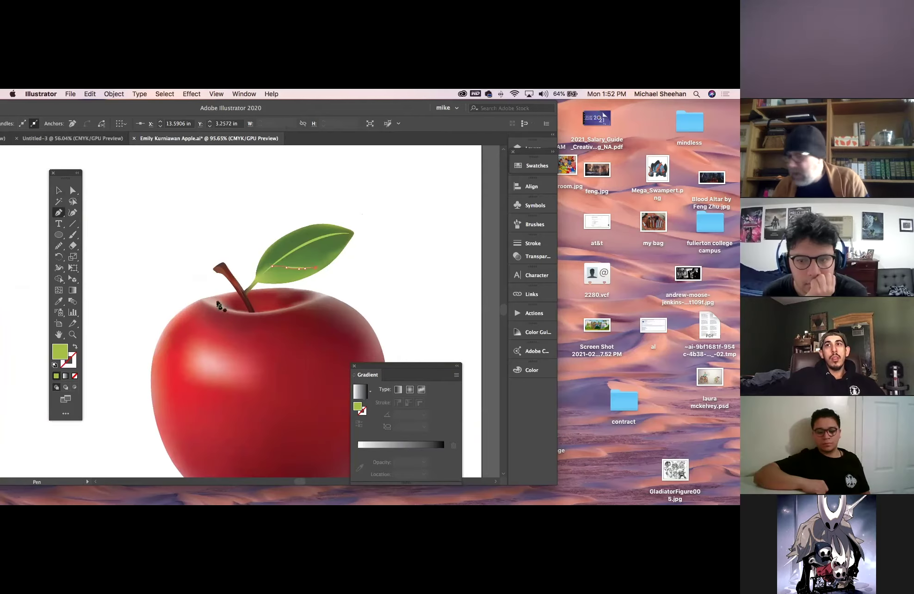
Step: Give the side vein path no fill and a light green ADC74E stroke
click(74, 376)
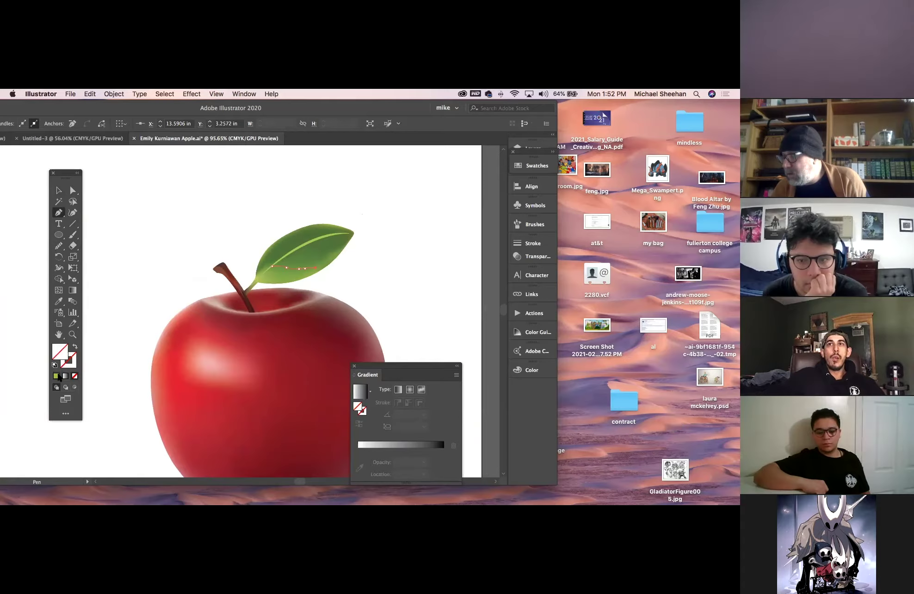
click(72, 365)
click(56, 375)
click(115, 294)
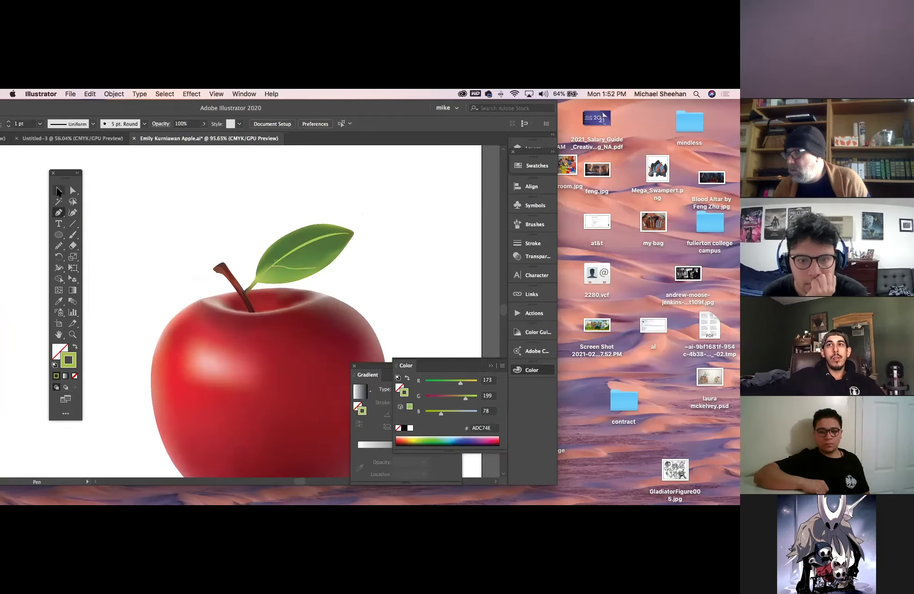
Step: Taper the side vein's outer end to a point with the Width tool
click(73, 334)
drag(337, 256, 410, 310)
click(59, 191)
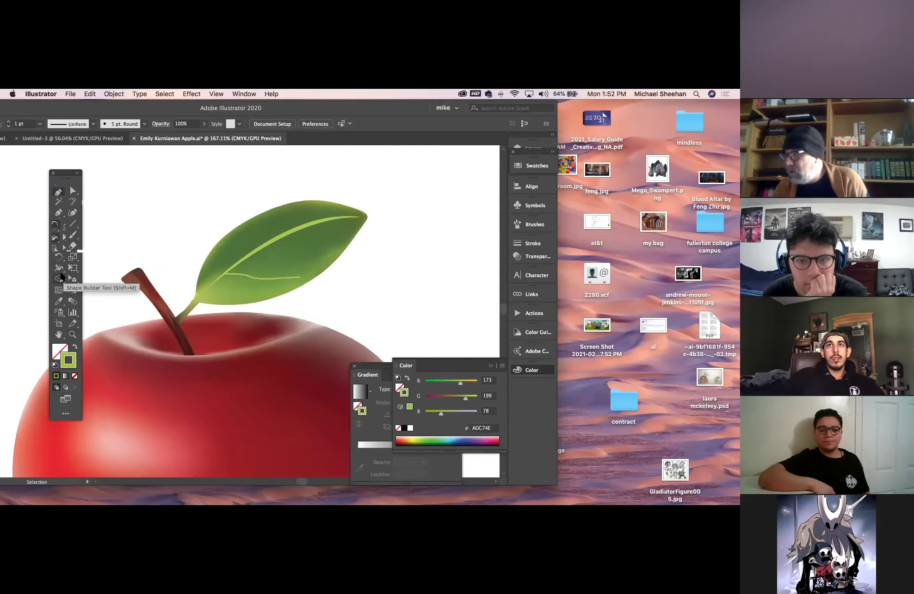
click(64, 270)
click(70, 335)
drag(308, 271, 403, 347)
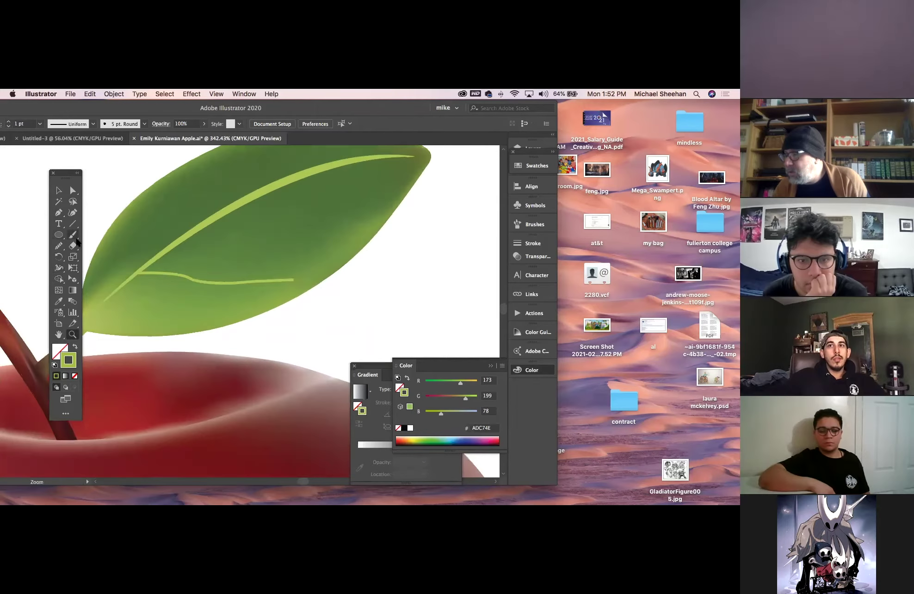
click(58, 272)
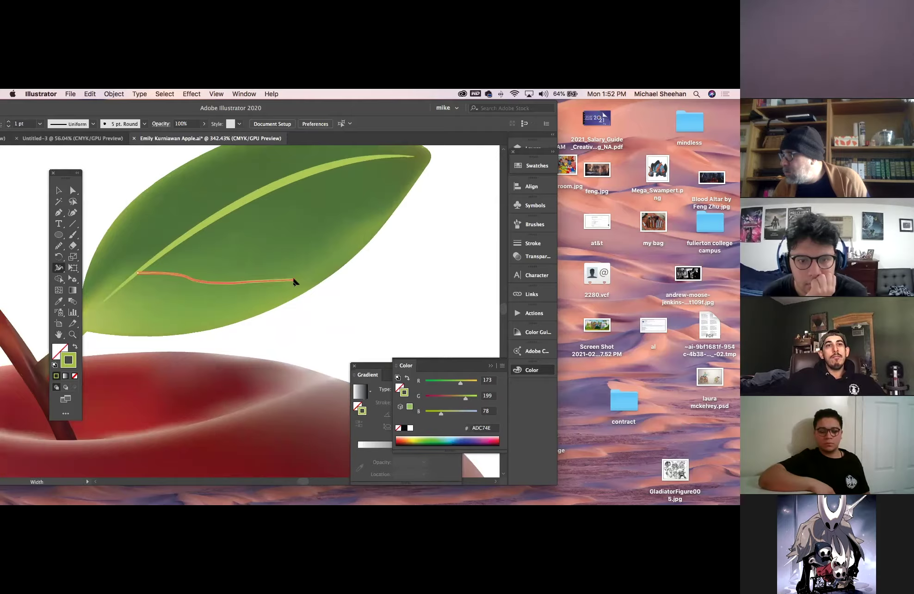
key(v)
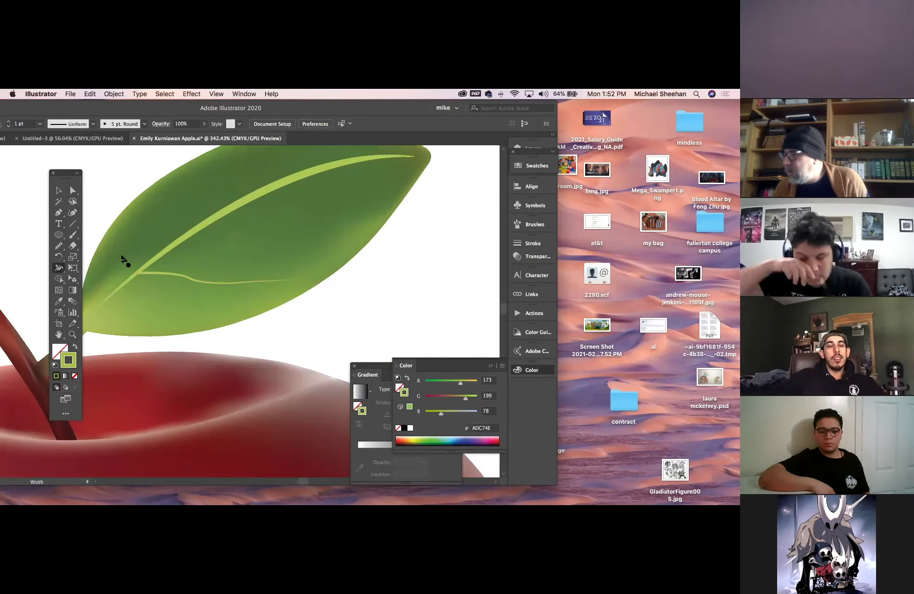
Step: Copy the side vein upward along the central vein, shorten the copy, and place a second shortened copy closer to the leaf tip
click(177, 277)
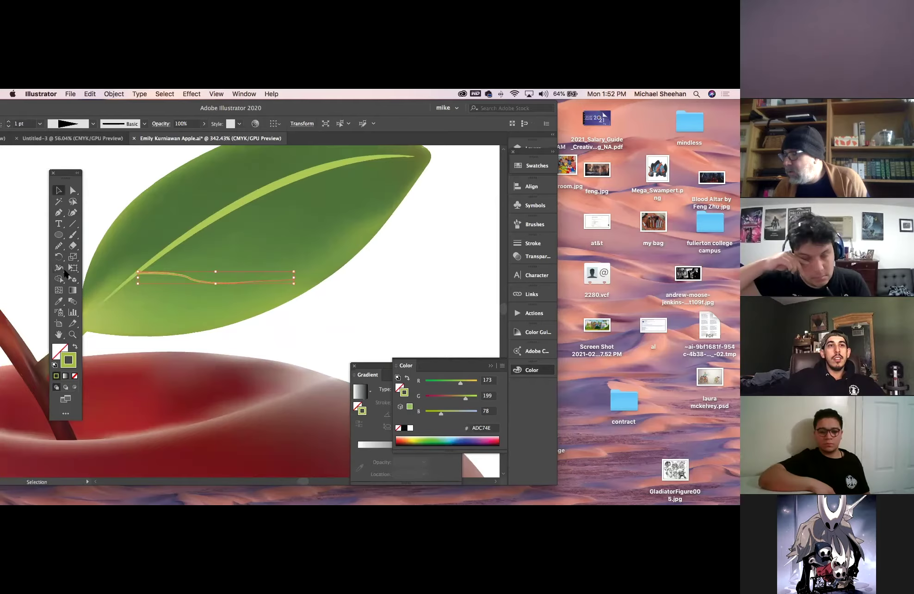
click(59, 245)
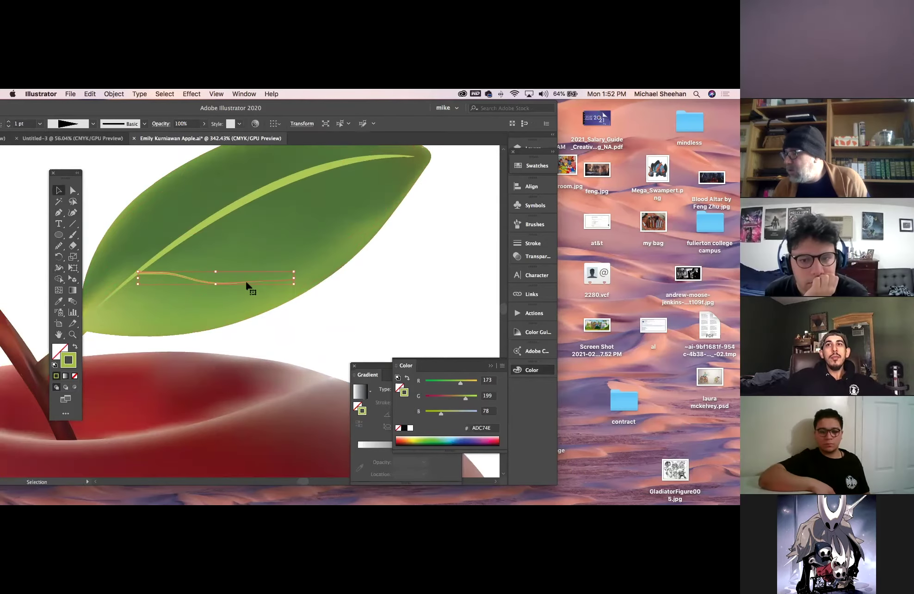
drag(245, 279, 267, 253)
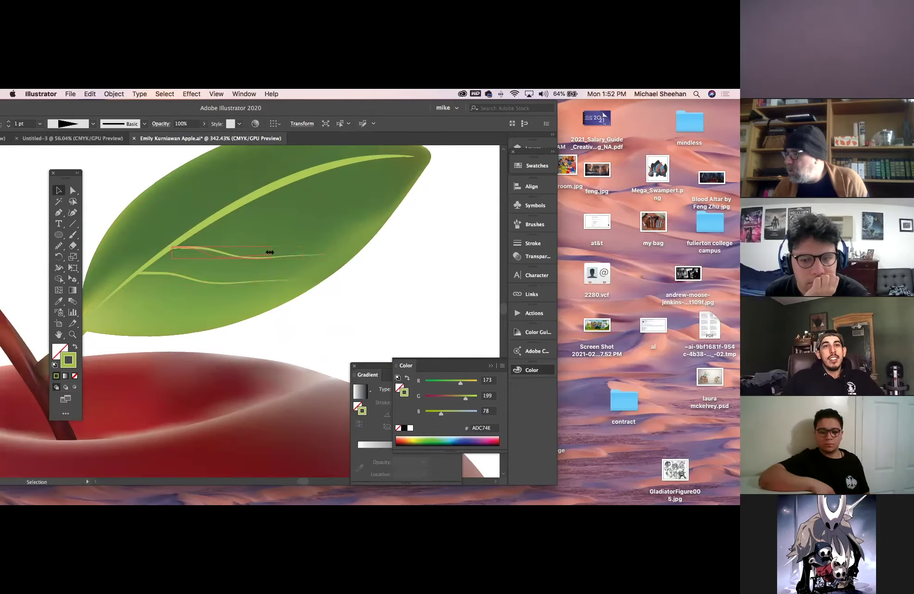
click(378, 280)
click(192, 253)
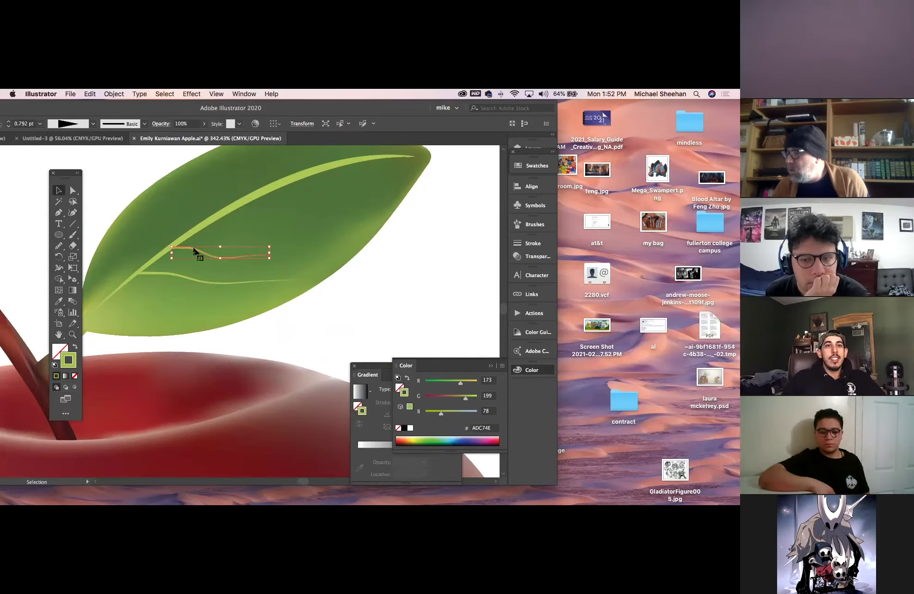
drag(244, 224, 244, 224)
click(382, 274)
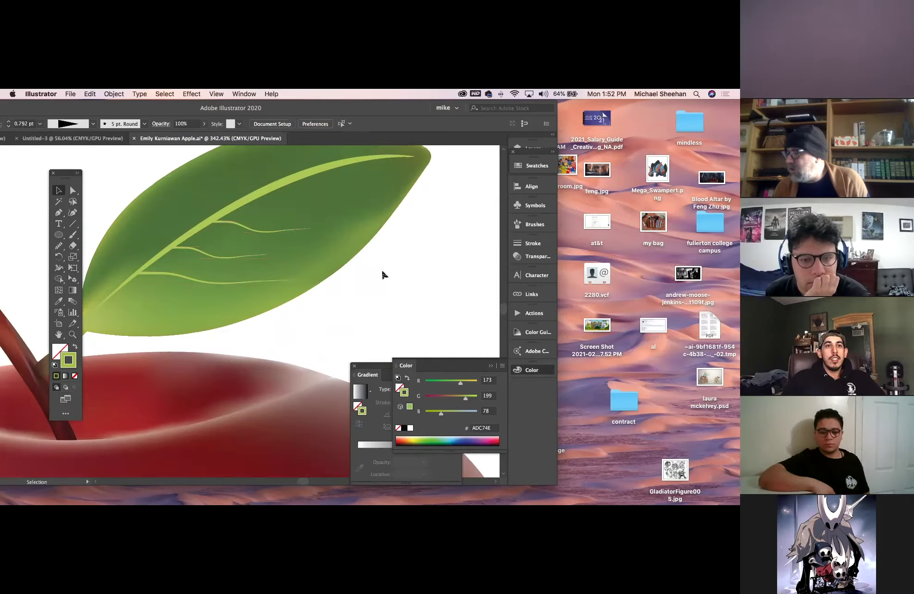
Step: Reshape the uppermost side vein with Direct Selection, smoothing its curve near the junction with the central vein
click(245, 229)
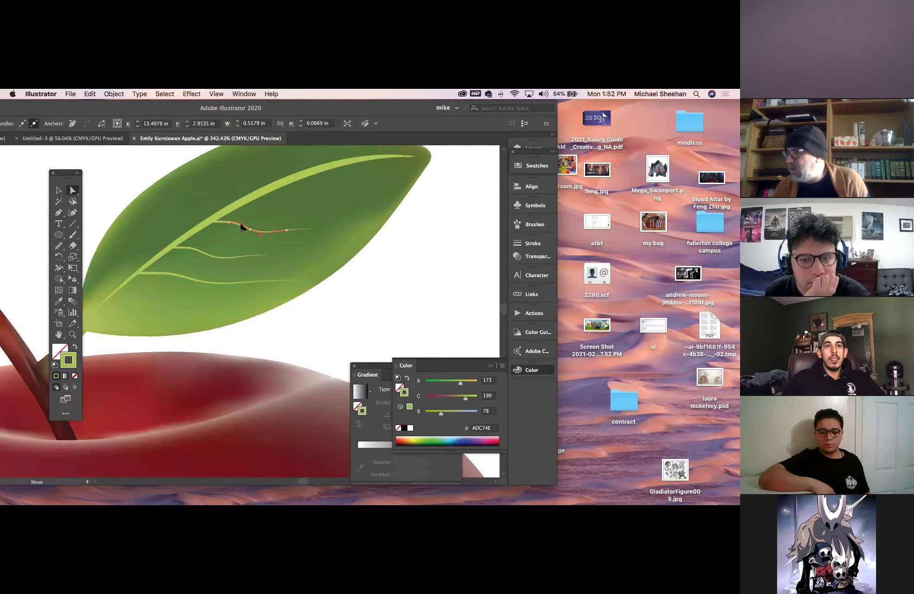
drag(241, 229, 229, 222)
click(381, 267)
key(space)
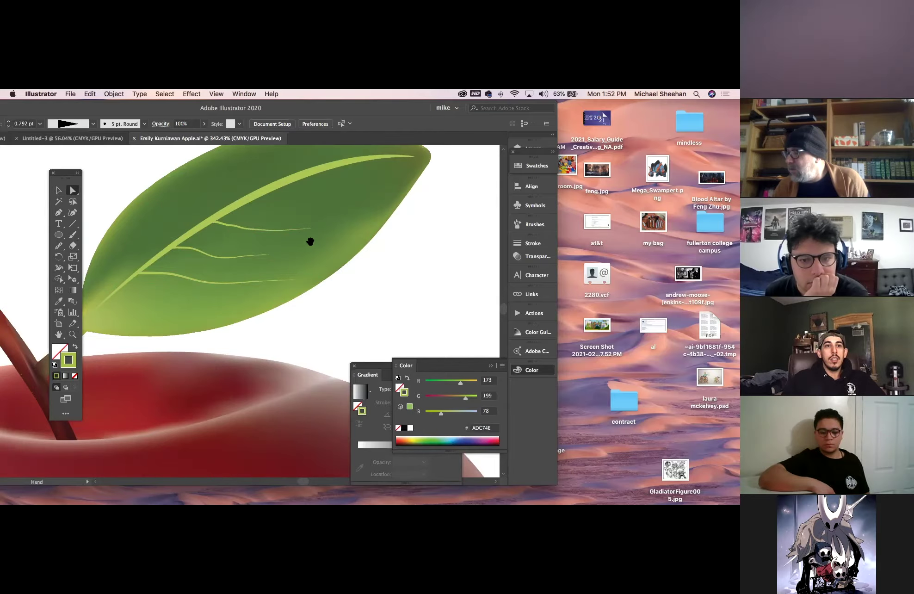
drag(310, 240, 339, 248)
Step: Select the central vein and all three side veins together, leaving the leaf's gradient mesh out of the selection
click(59, 190)
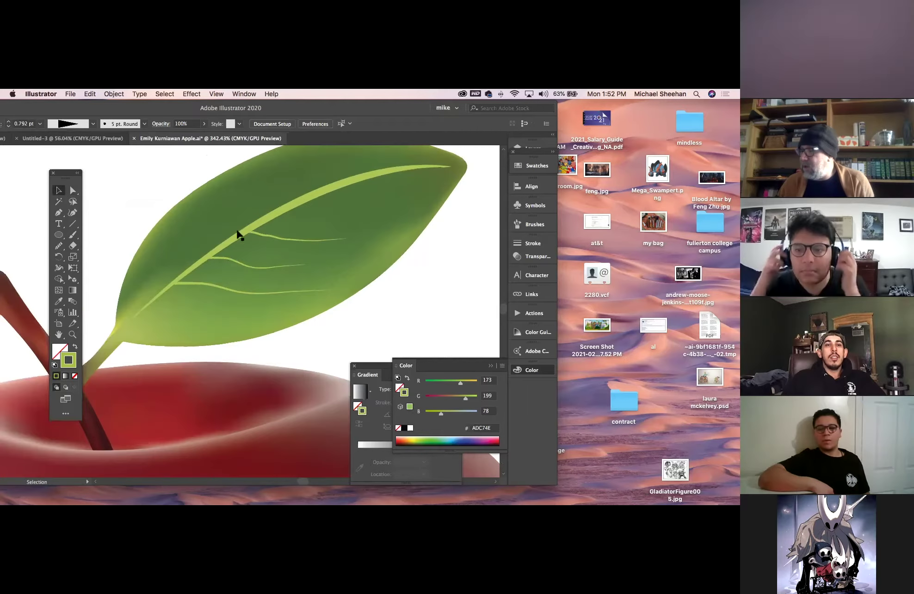
click(272, 290)
click(275, 267)
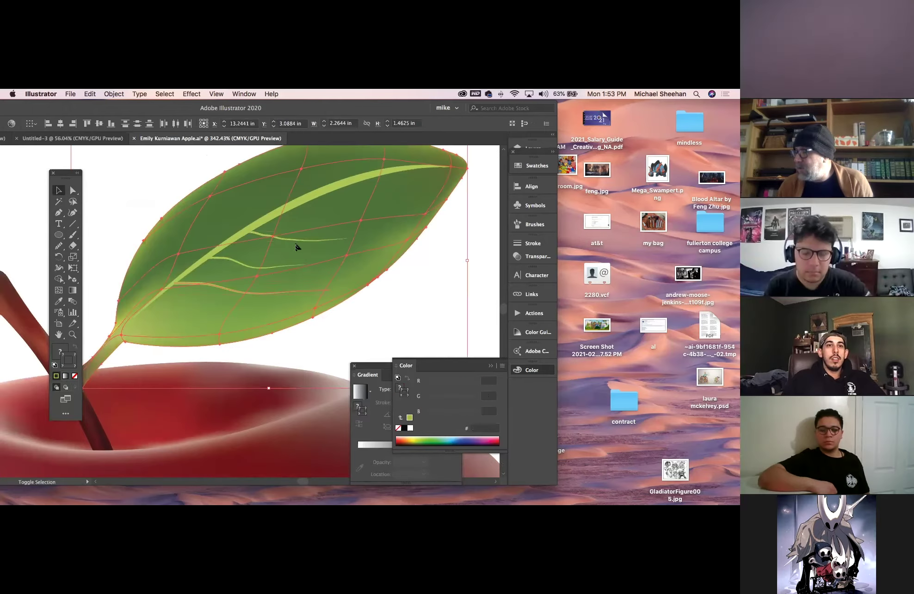
key(a)
click(315, 311)
key(v)
key(super+shift+a)
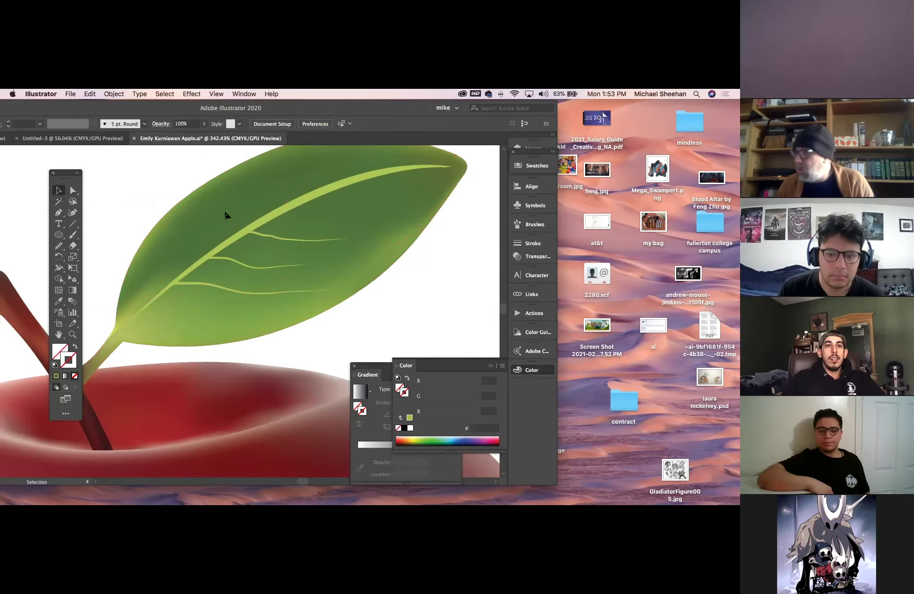
click(271, 294)
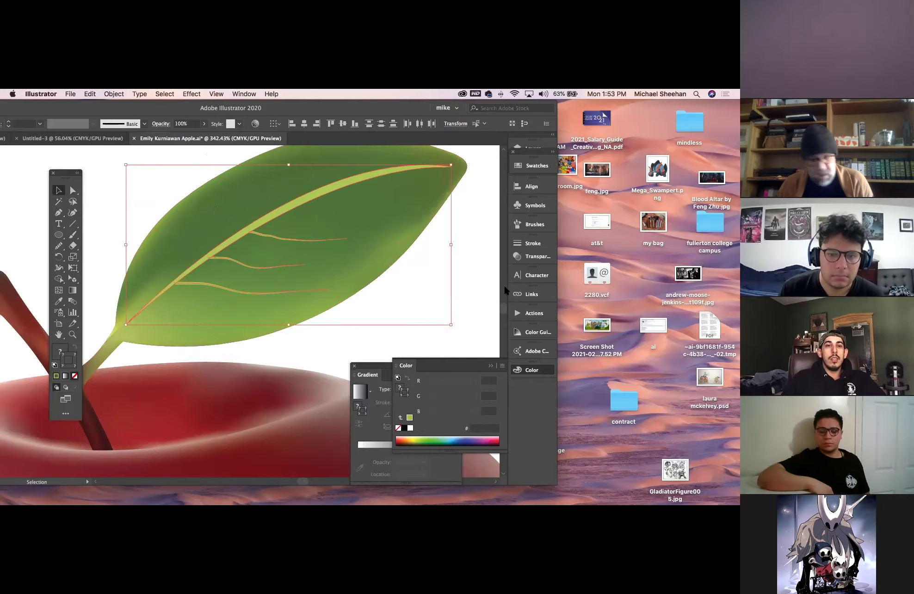
key(super+minus)
key(super+minus)
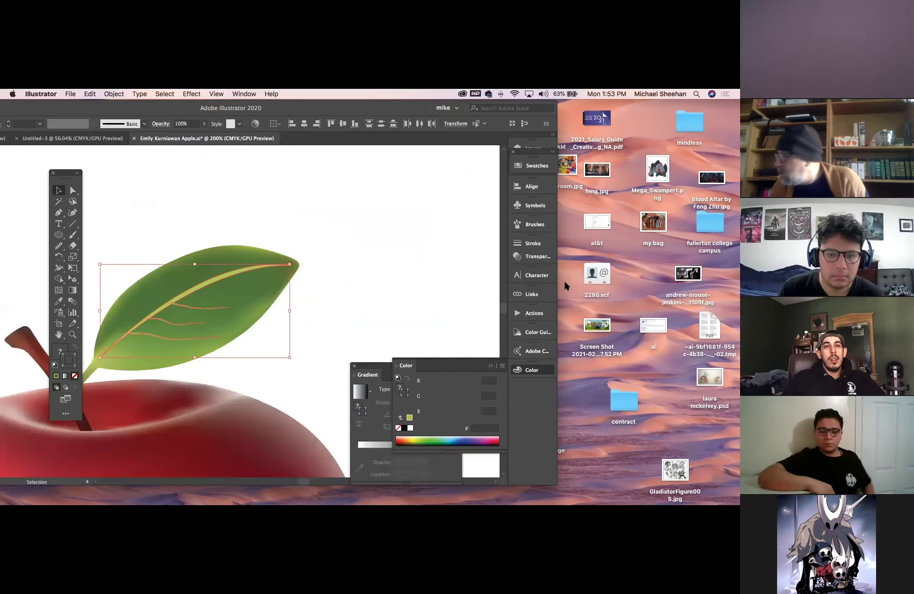
Step: Try the Darken, Multiply and Color Burn blending modes on the selected veins
click(537, 257)
click(421, 253)
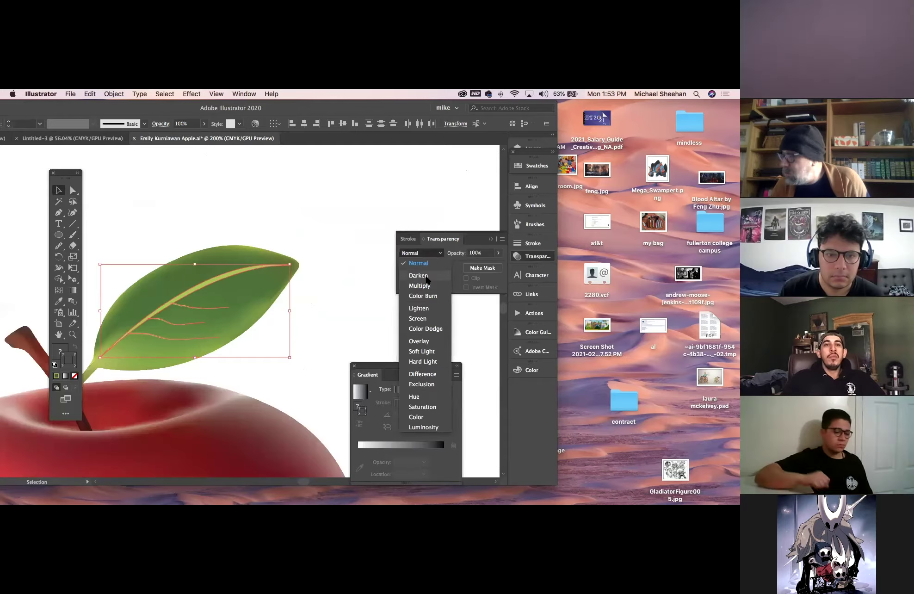
click(426, 276)
click(422, 252)
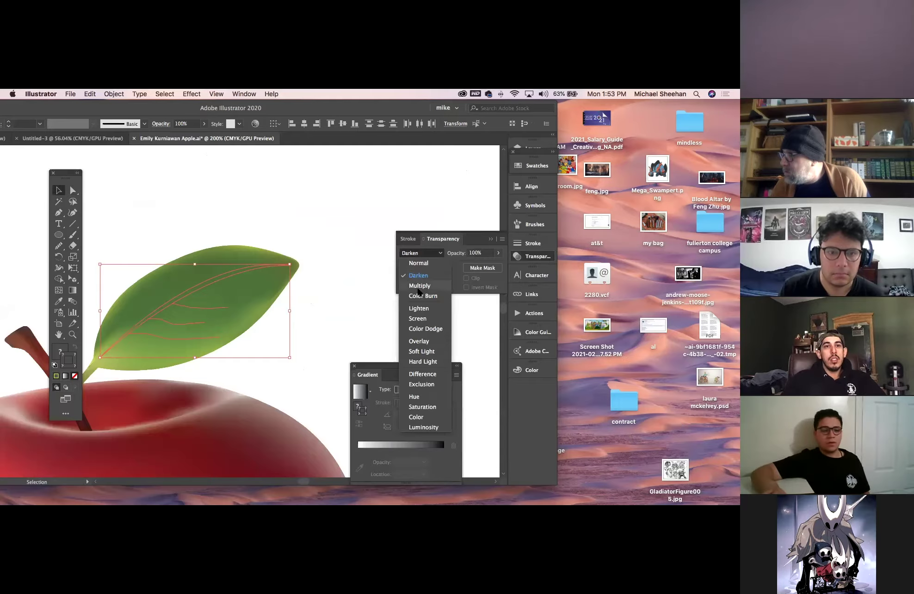
click(419, 286)
click(420, 250)
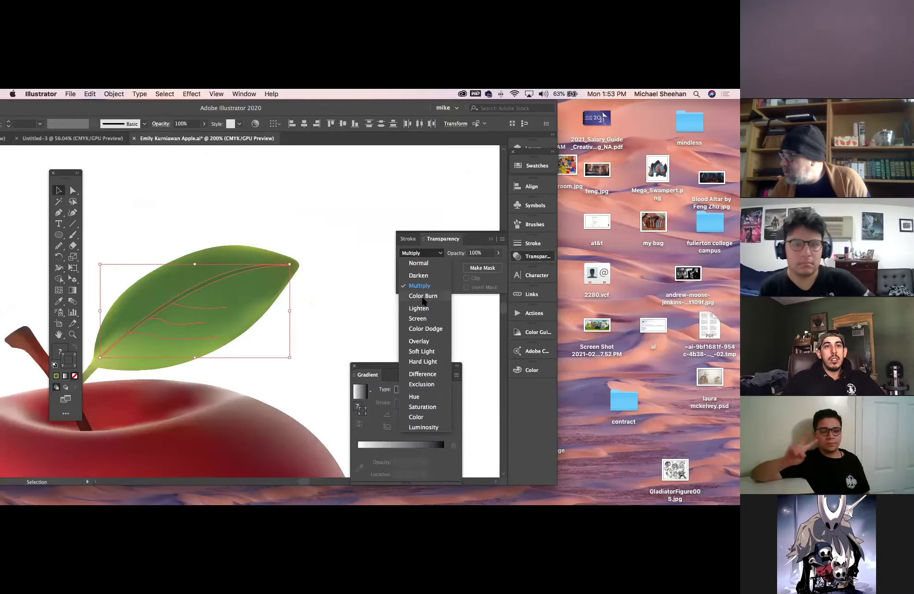
click(422, 296)
Step: Try the Lighten, Screen and Color Dodge blending modes on the selected veins
click(421, 252)
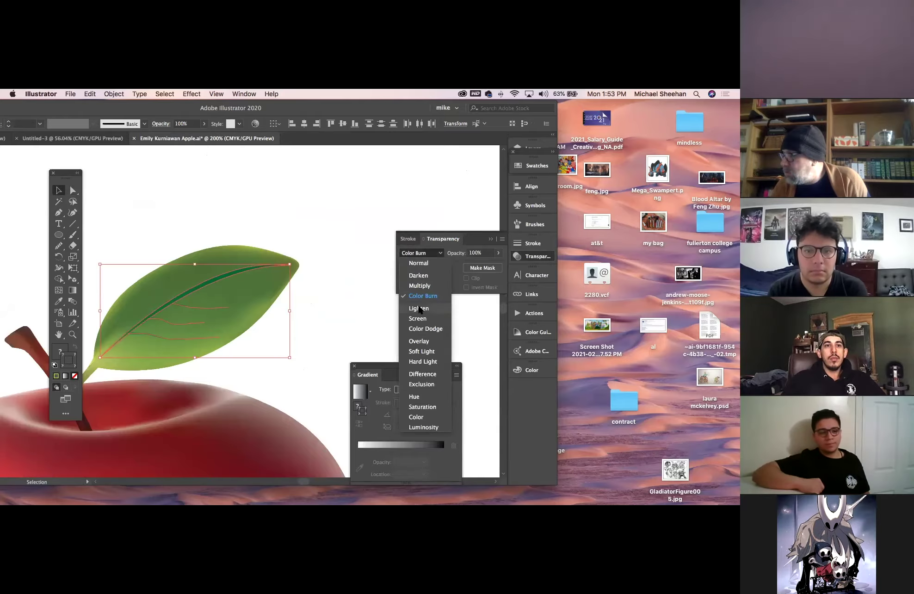
click(419, 309)
click(420, 251)
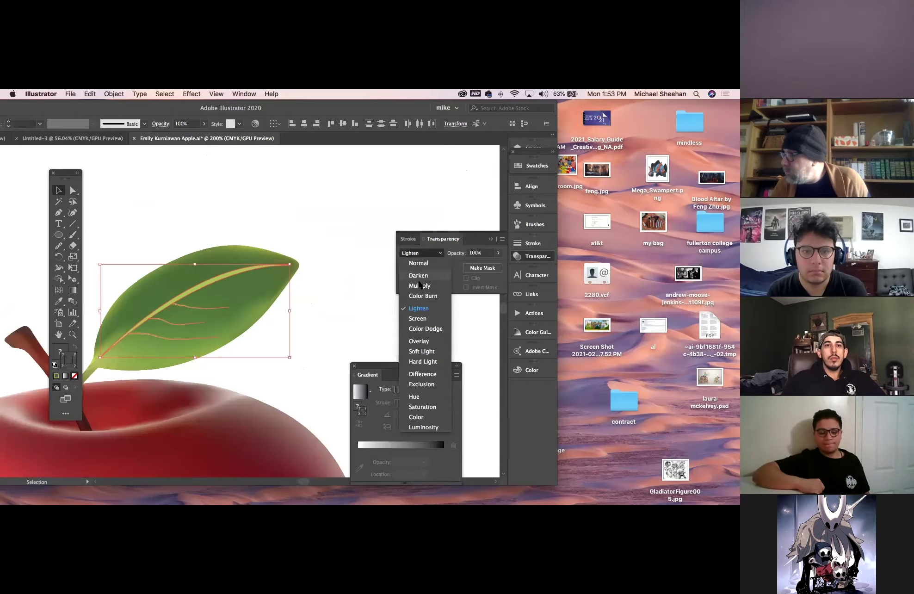
click(419, 318)
click(430, 258)
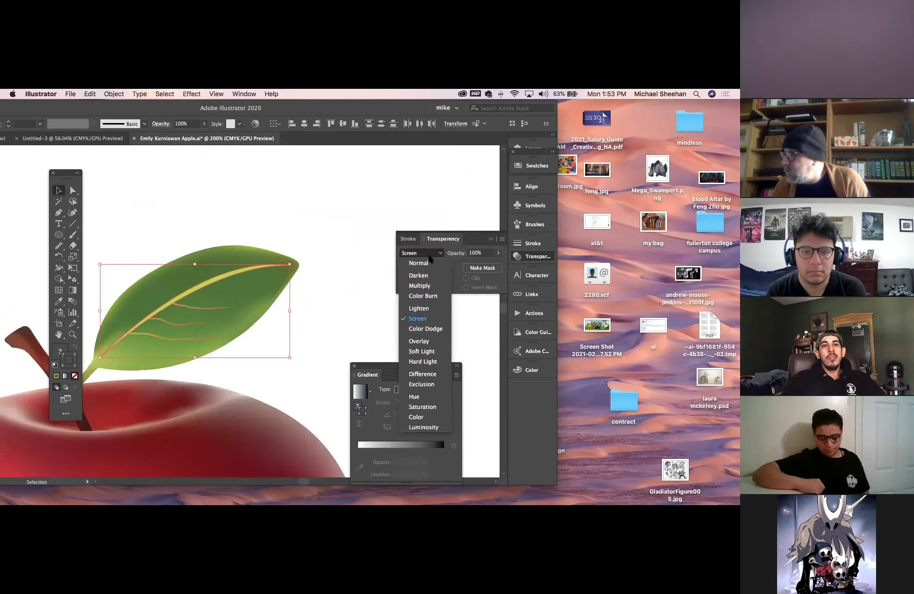
click(425, 329)
Step: Try the Overlay, Soft Light and Hard Light blending modes on the selected veins
click(432, 253)
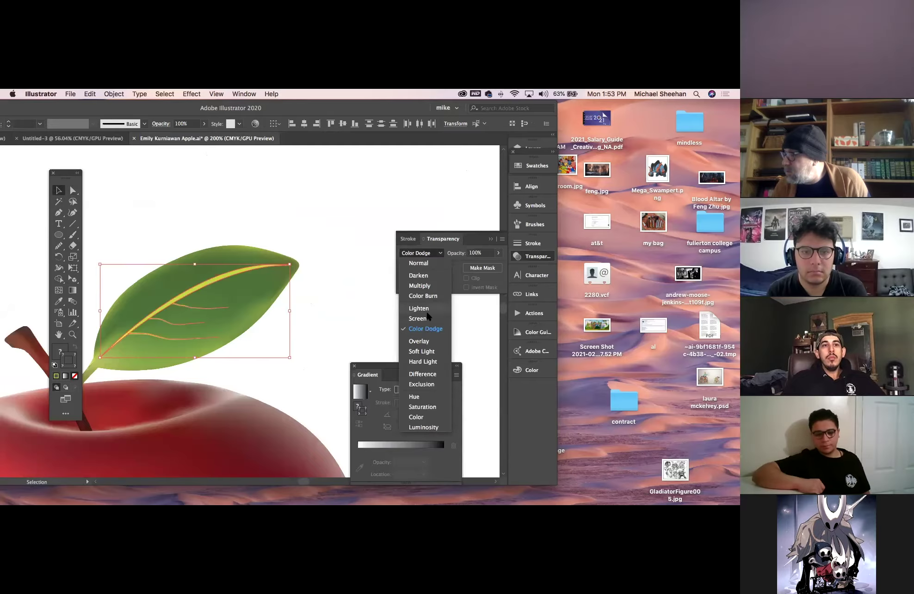
click(427, 343)
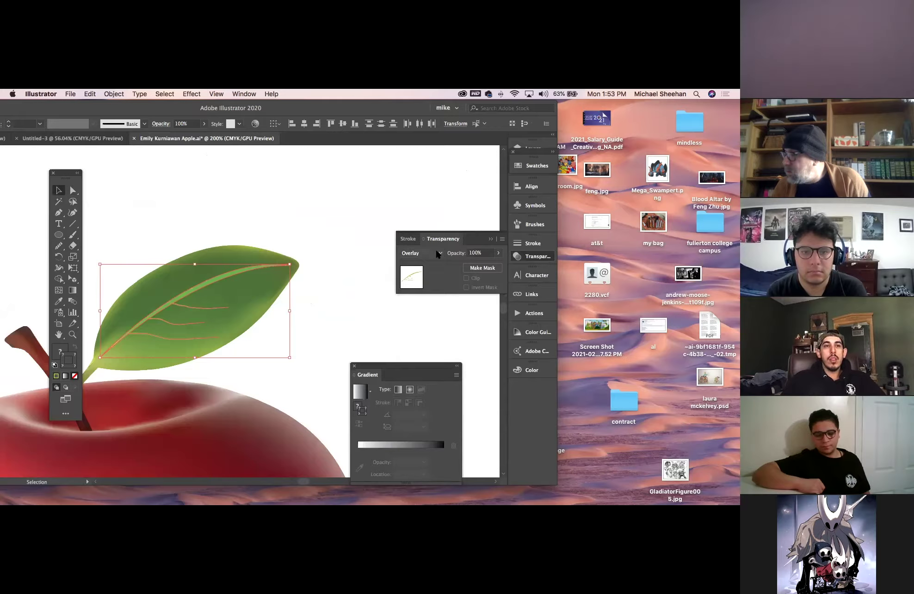
click(423, 254)
click(435, 352)
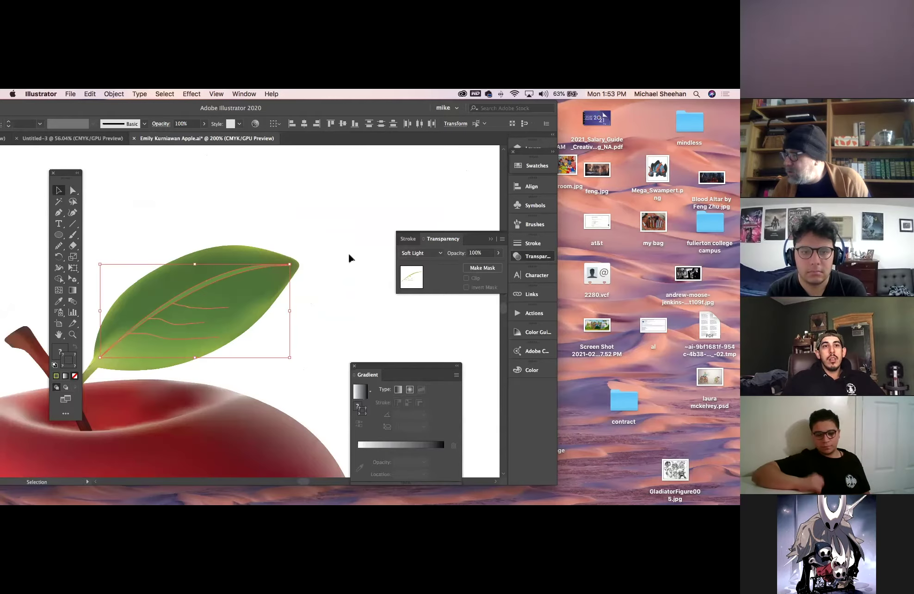
click(348, 251)
click(251, 267)
drag(131, 238, 241, 351)
click(430, 254)
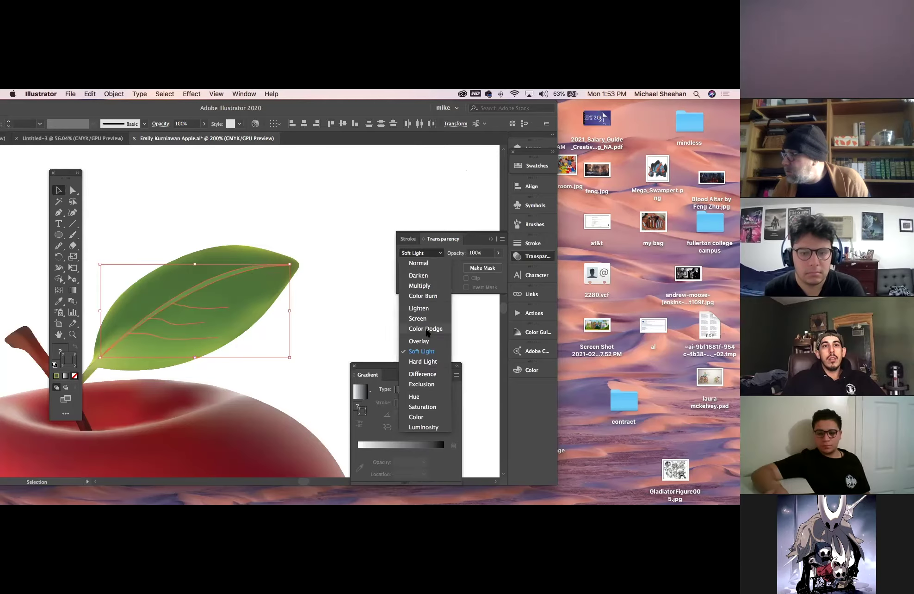
click(422, 361)
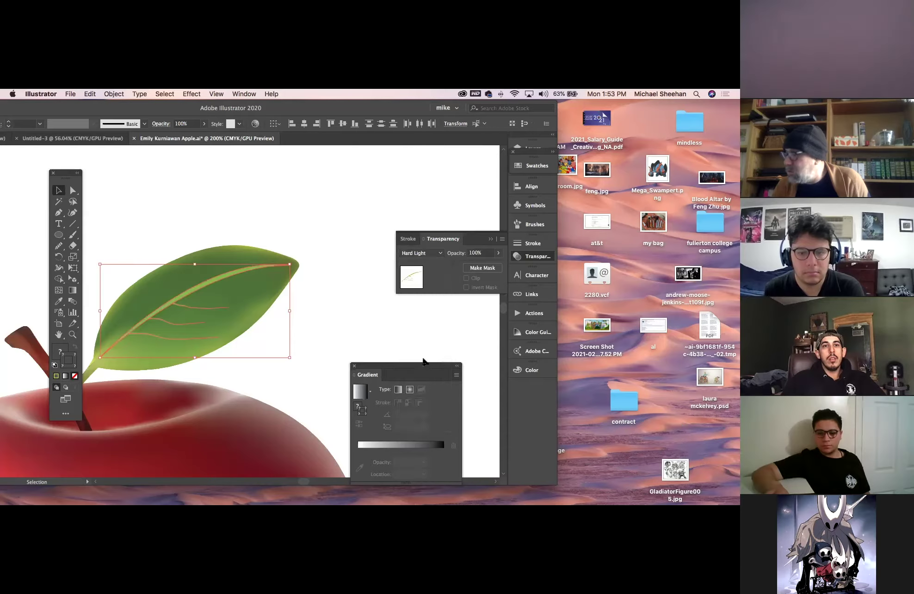
Step: Try the Difference, Hue and Saturation blending modes on the selected veins, and set the mode back to Normal
click(431, 253)
click(423, 374)
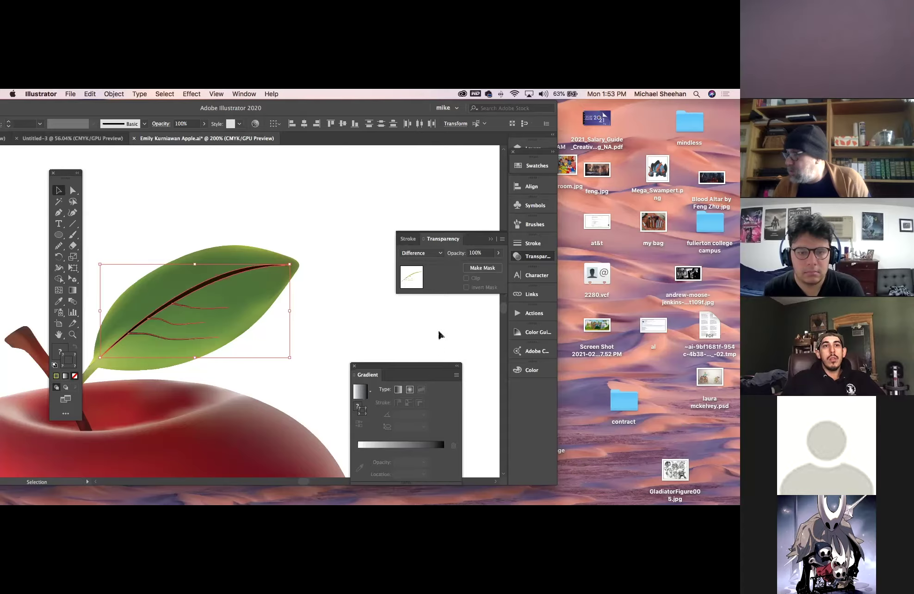
click(443, 253)
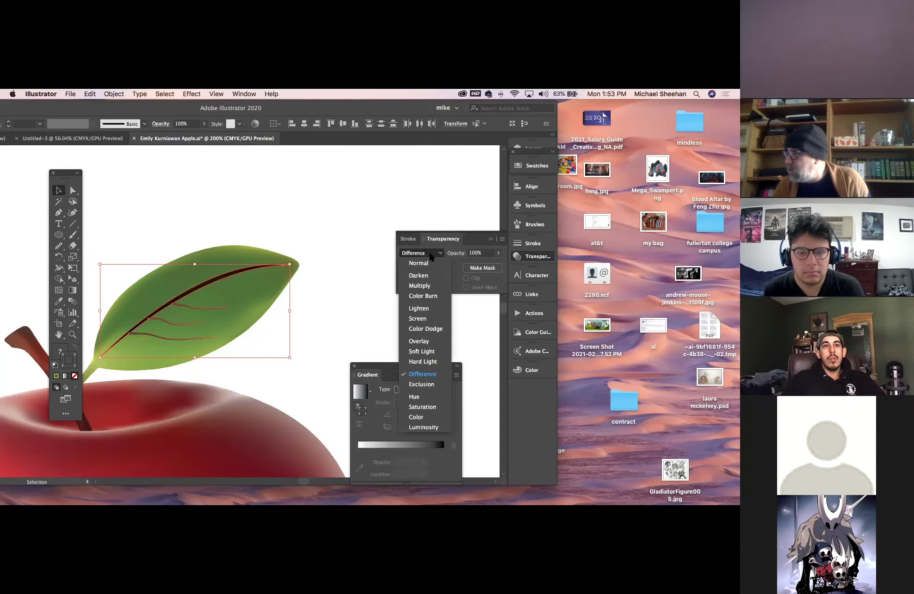
click(414, 396)
click(423, 252)
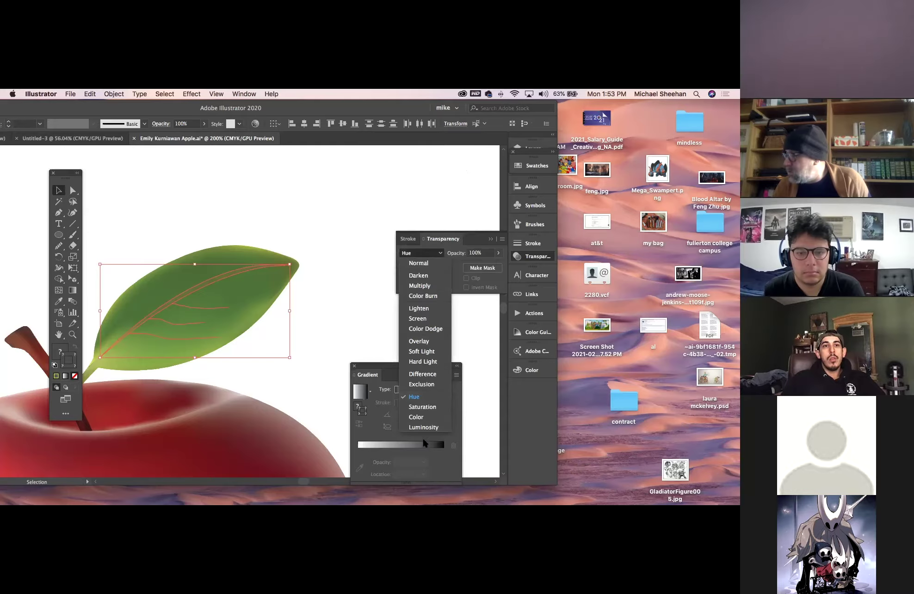
click(421, 407)
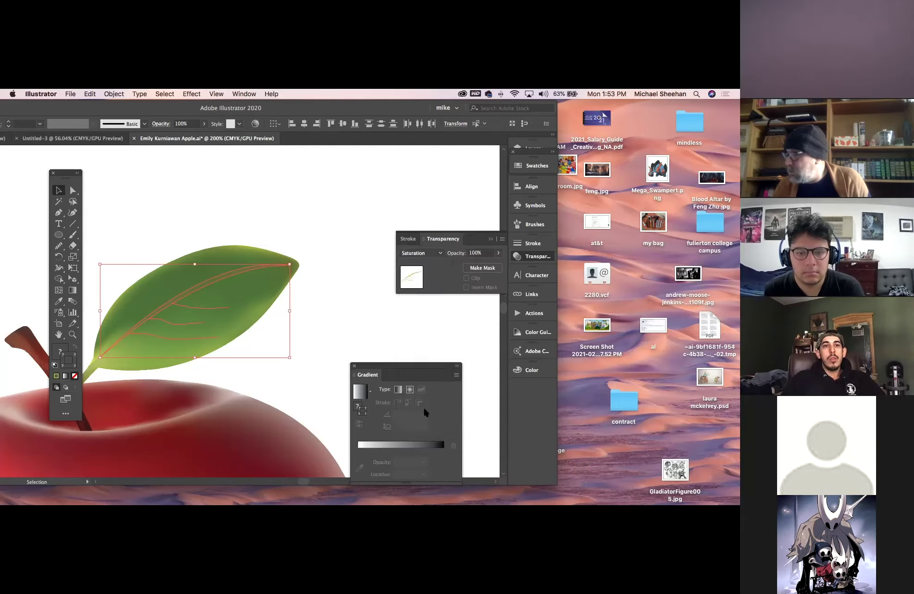
click(419, 254)
click(419, 263)
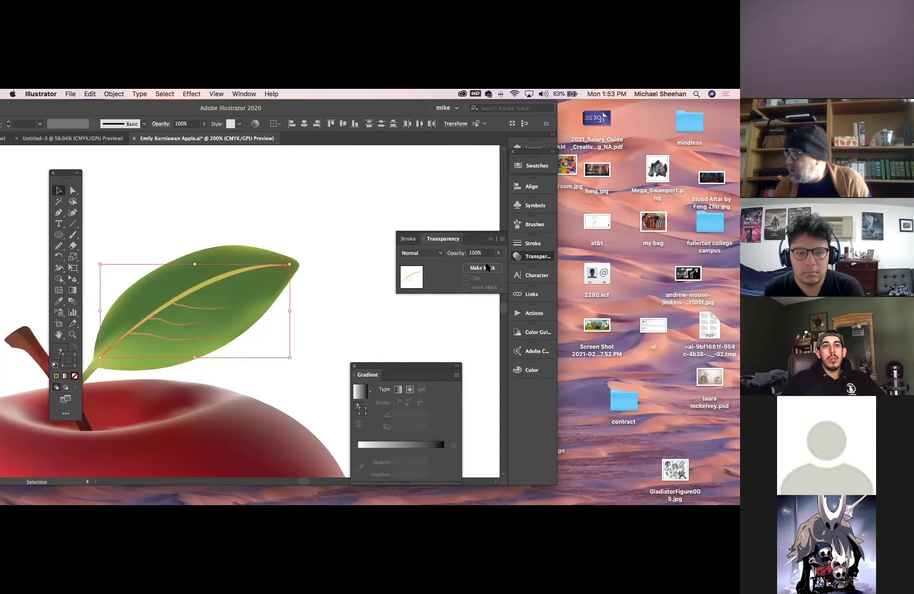
Step: Lower the selected veins' opacity to 72%, deselect them, and check the whole apple
click(499, 253)
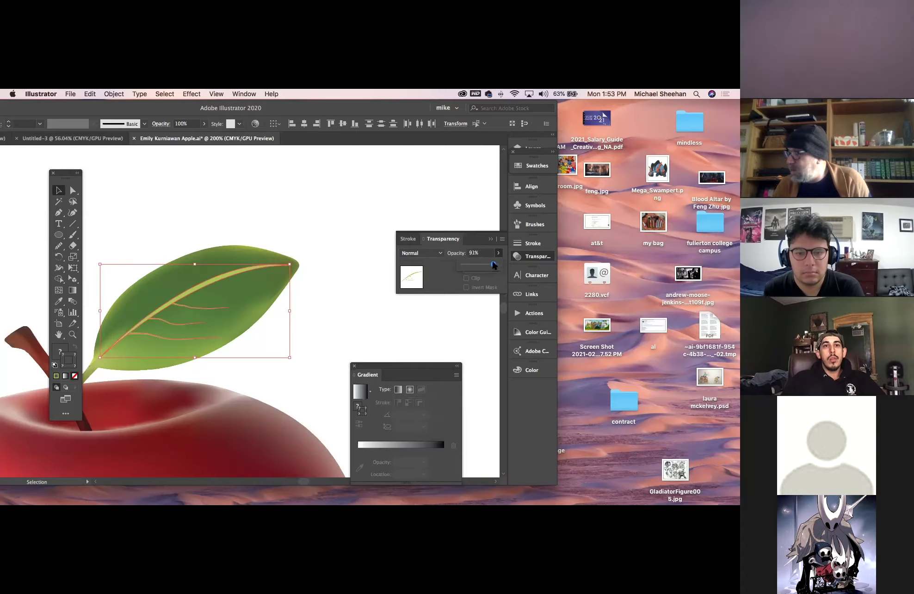
drag(489, 263, 486, 263)
click(306, 185)
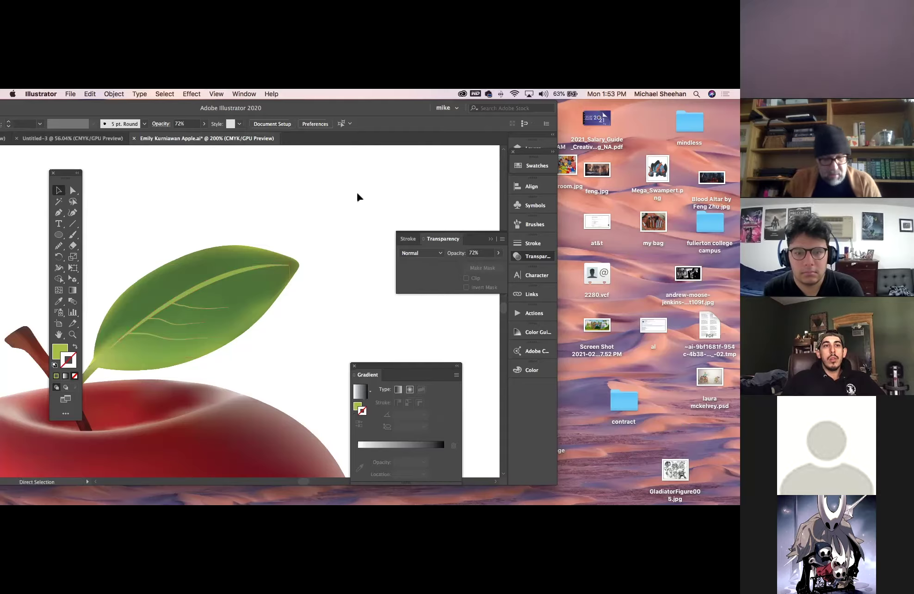
key(super+minus)
key(super+minus)
key(super+minus)
key(super+minus)
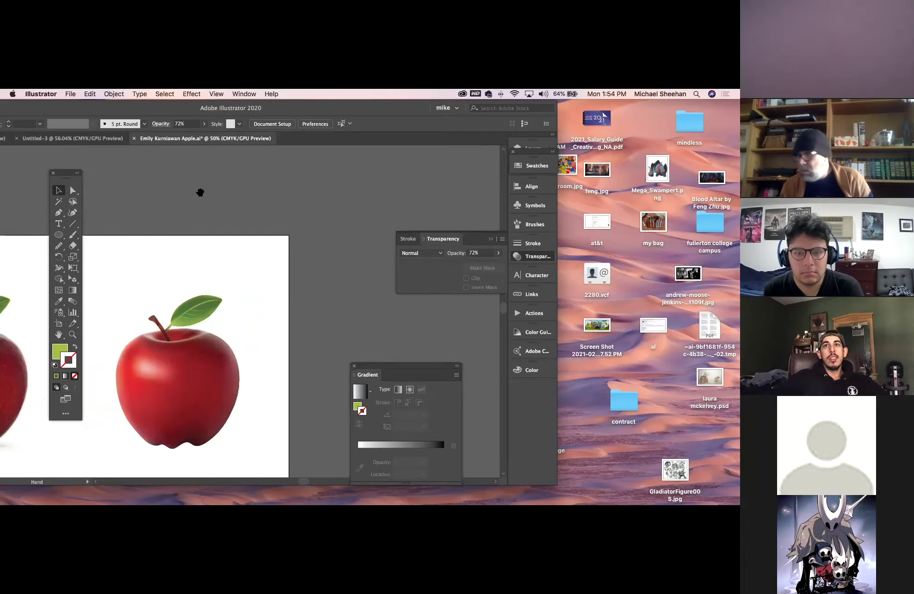
Step: Close the reviewed apple document without saving its changes and bring the whole Illustrator window back into view
drag(200, 193, 386, 175)
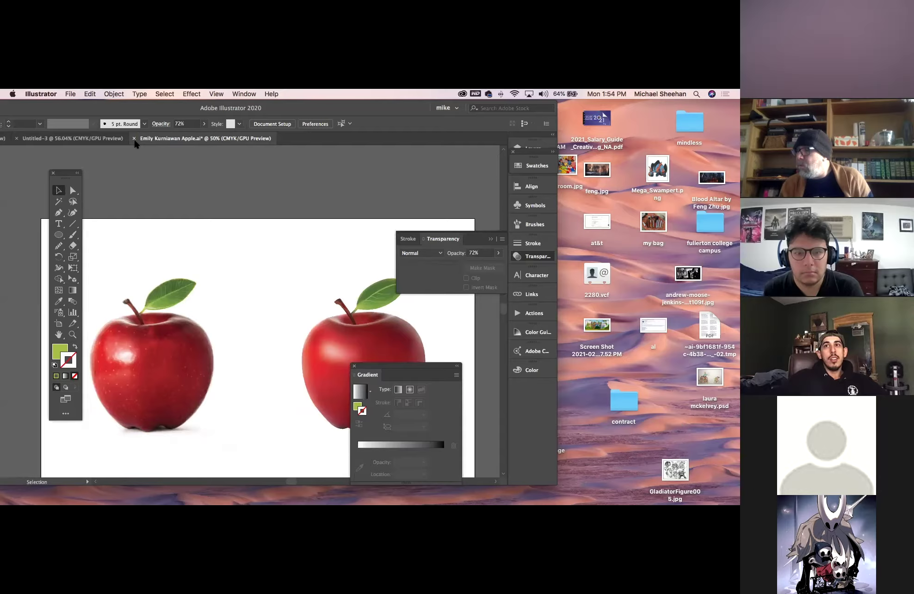
click(134, 138)
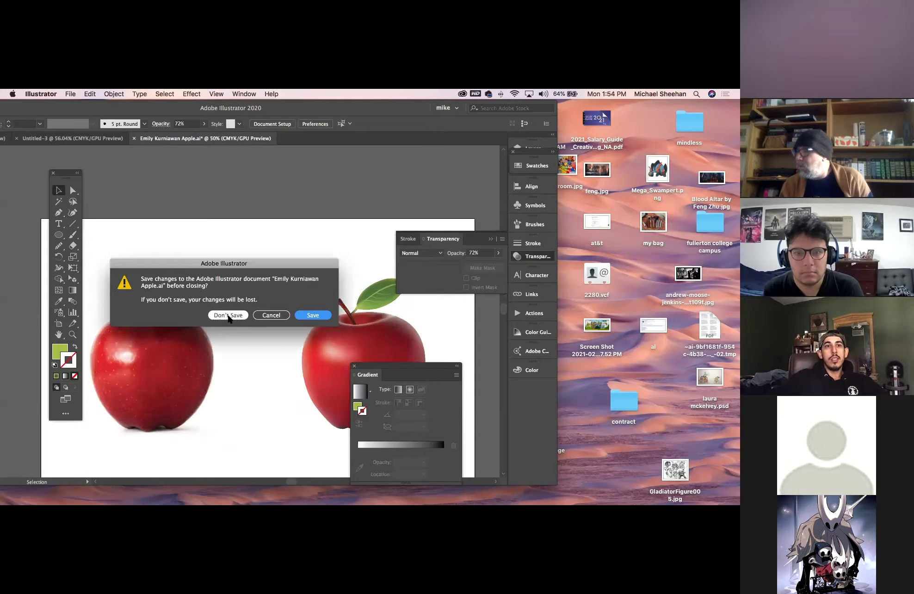
click(228, 317)
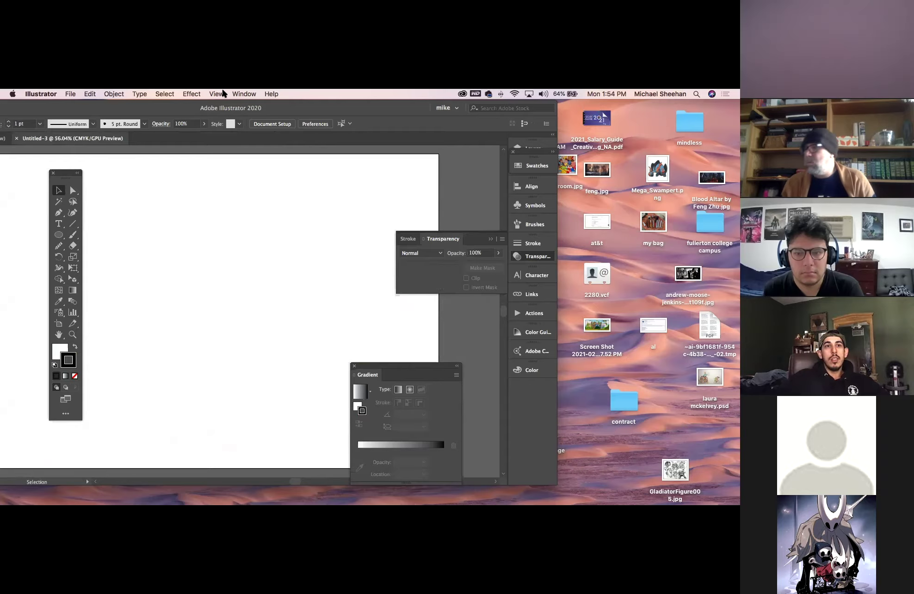
drag(116, 106, 231, 106)
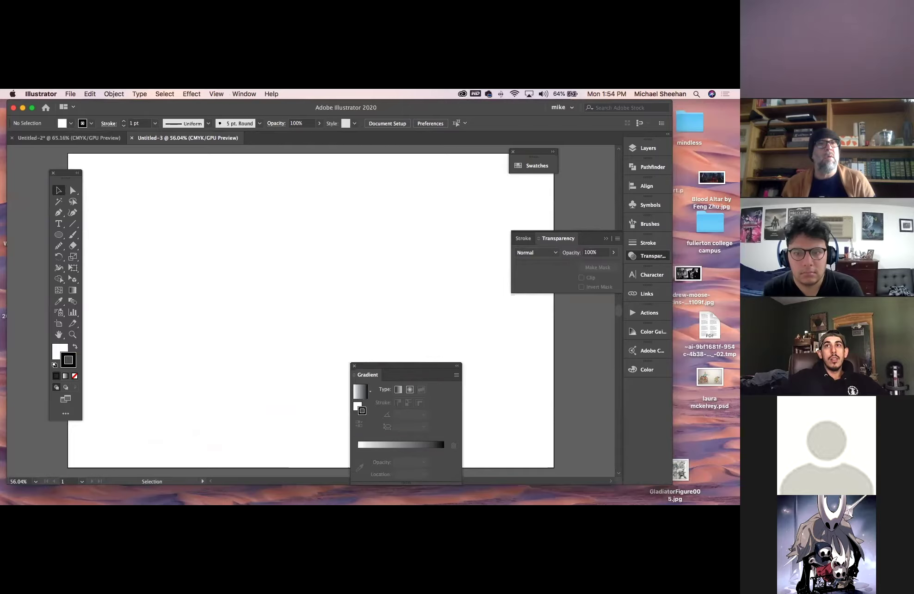
Step: Open Apple mesh tool.ai, ignoring the missing linked file Apple1.jpg, and show the whole apple
key(super+Tab)
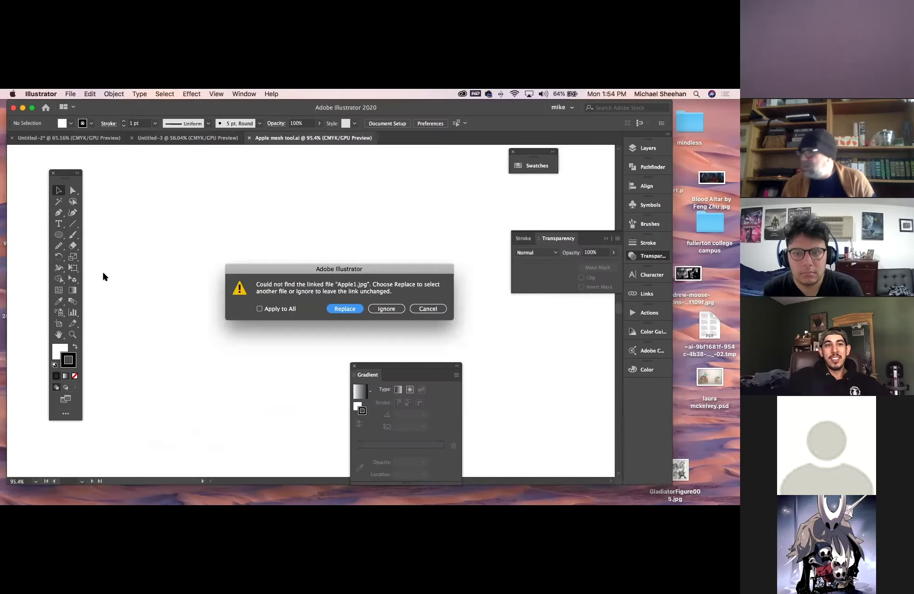
click(395, 309)
drag(275, 301, 241, 239)
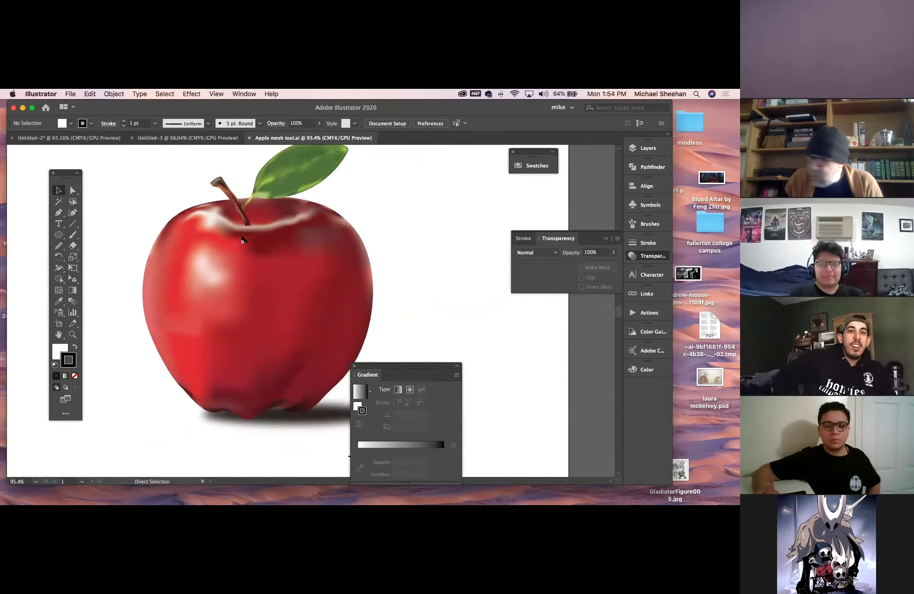
key(super+minus)
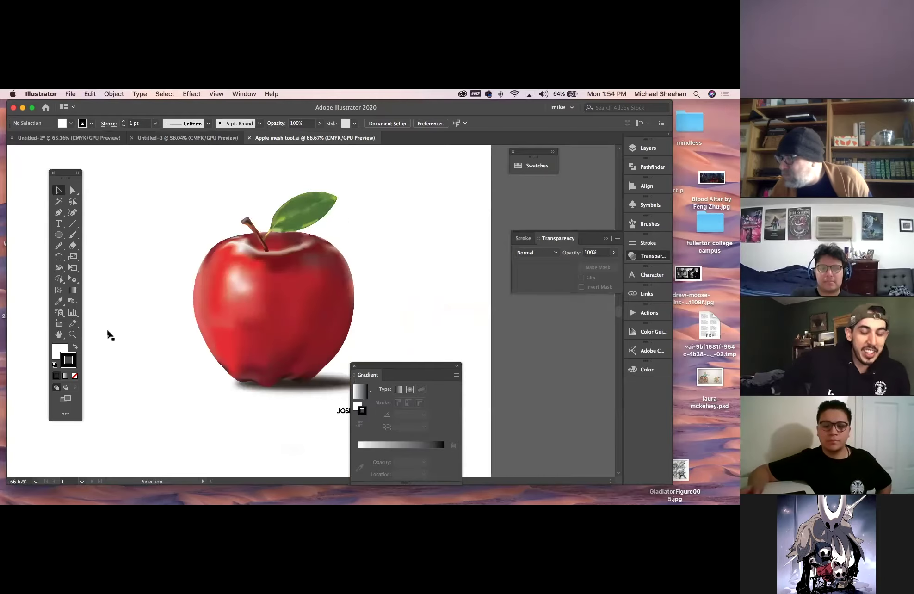
Step: Examine the leaf veins, stem base and rim highlight of this apple up close, and check the full illustration with its shadow
click(72, 334)
drag(256, 206, 379, 297)
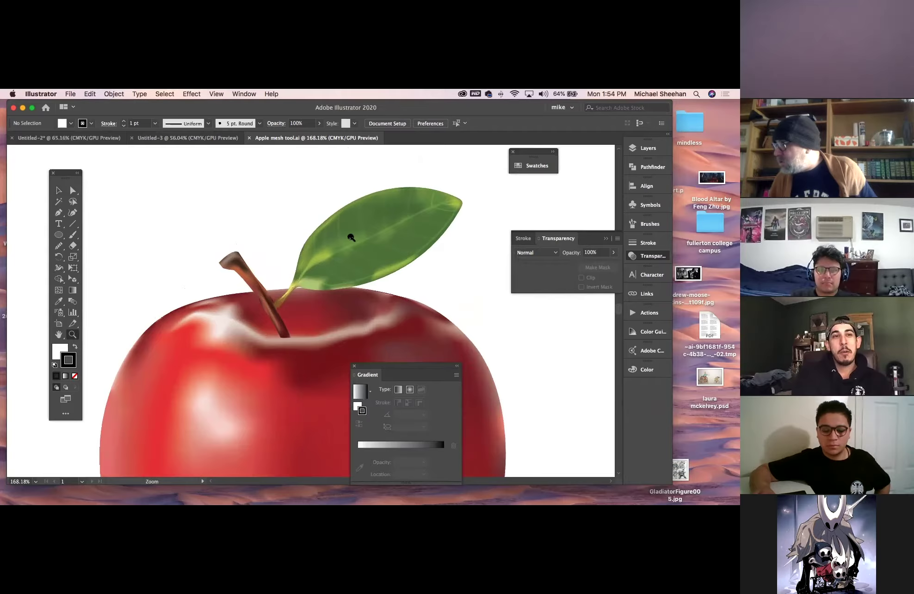
drag(388, 236, 518, 363)
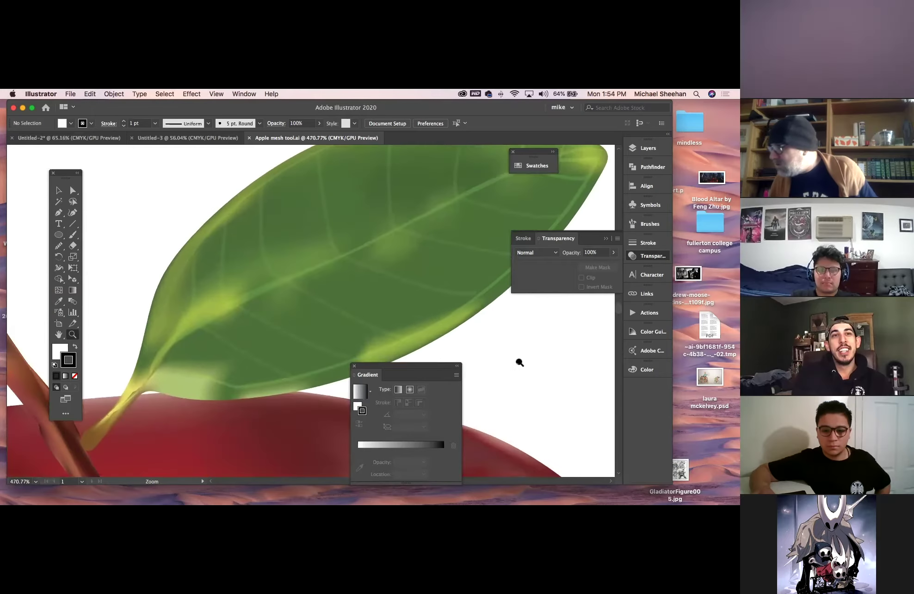
click(59, 190)
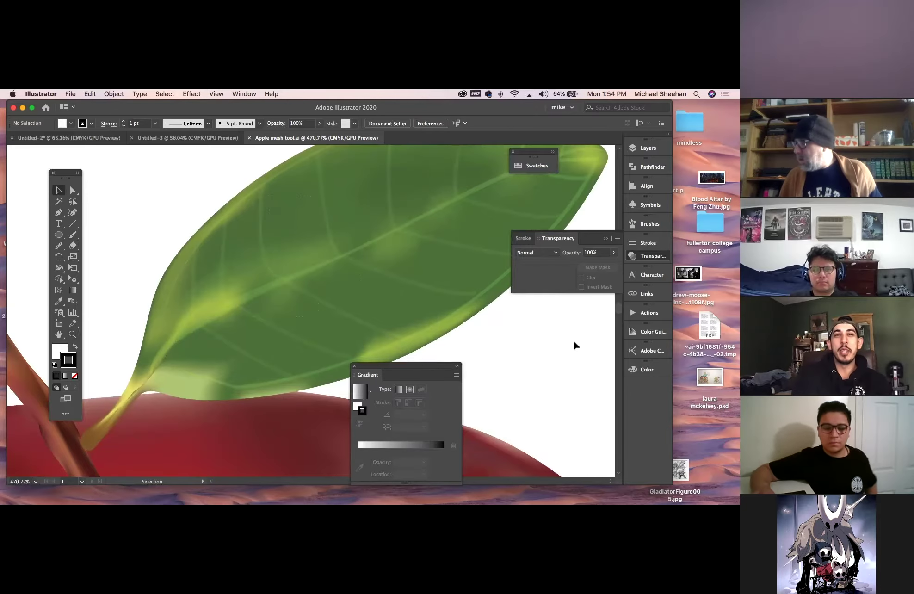
scroll(277, 336, down, 10)
scroll(277, 337, left, 7)
key(space)
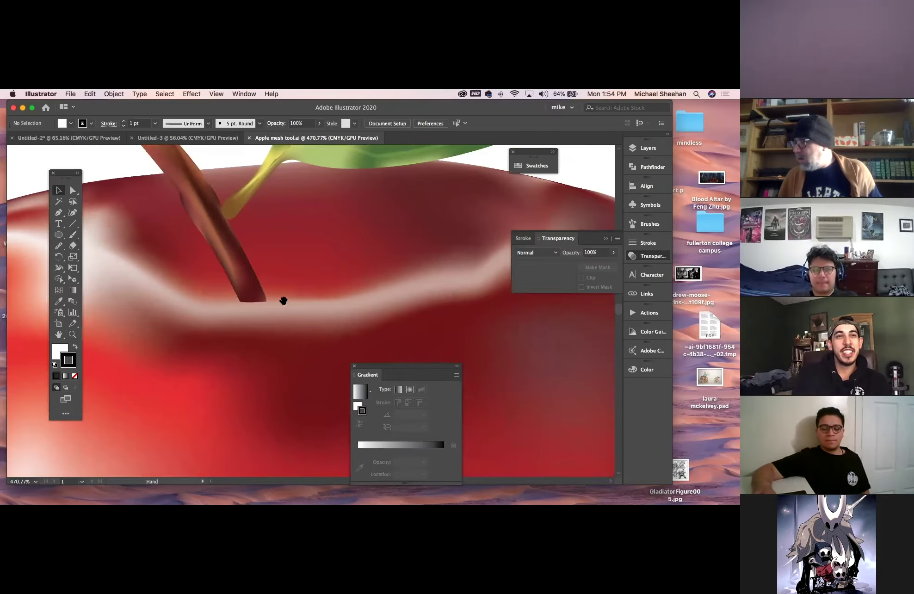
scroll(283, 301, down, 5)
scroll(283, 300, left, 4)
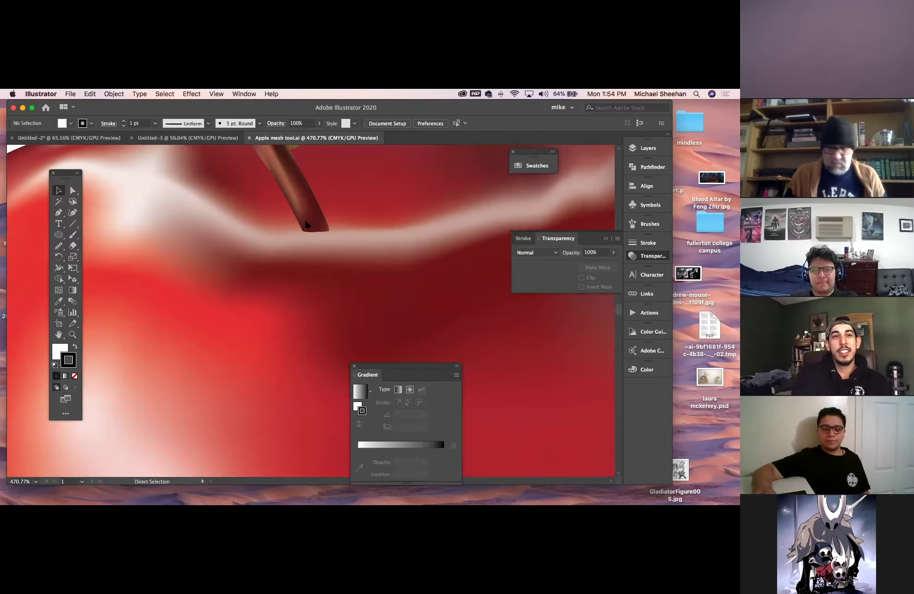
key(super+0)
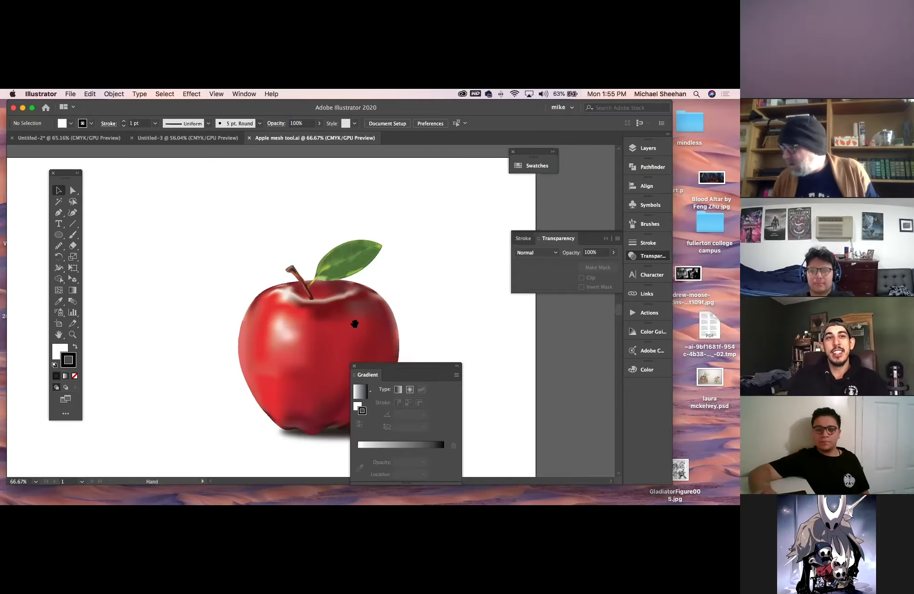
drag(354, 325, 281, 264)
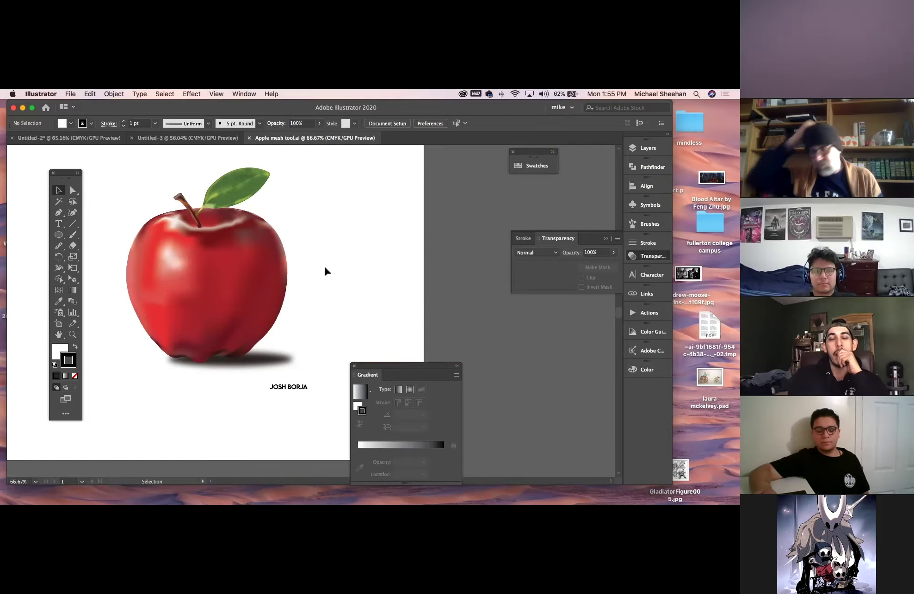
key(space)
drag(324, 265, 354, 288)
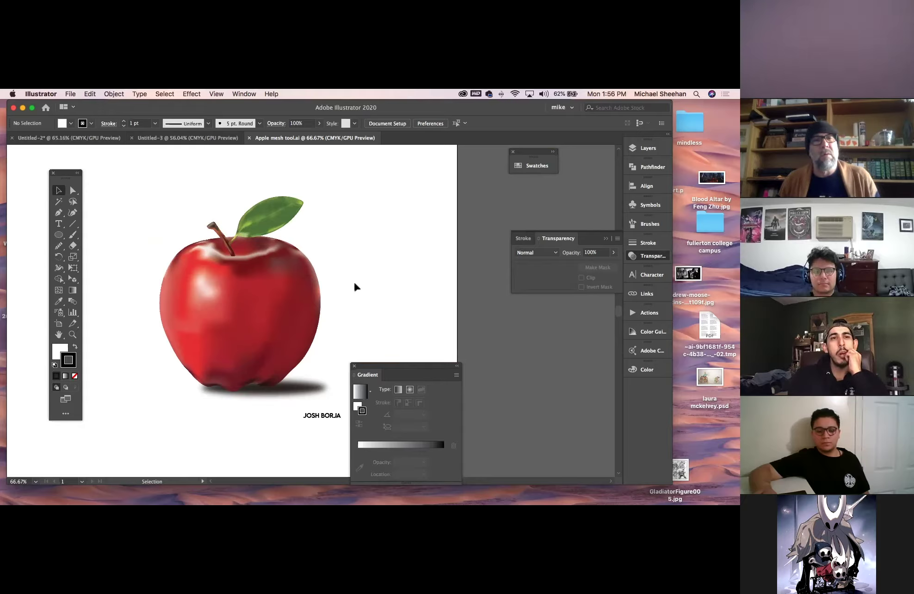
Step: Close Apple mesh tool.ai and open the next student's apple exercise, ignoring the missing link Apple1.jpg, to review its mesh shading
click(249, 137)
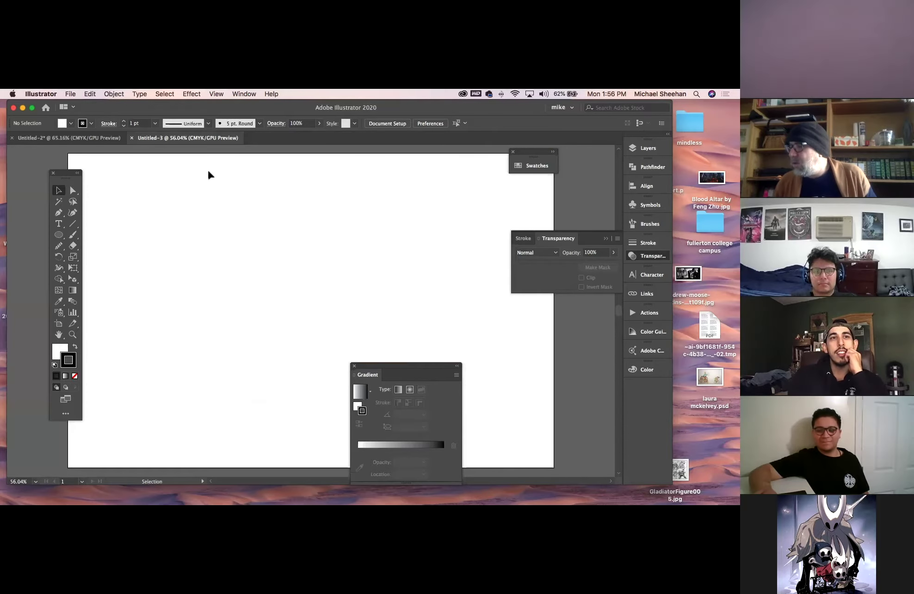
click(84, 138)
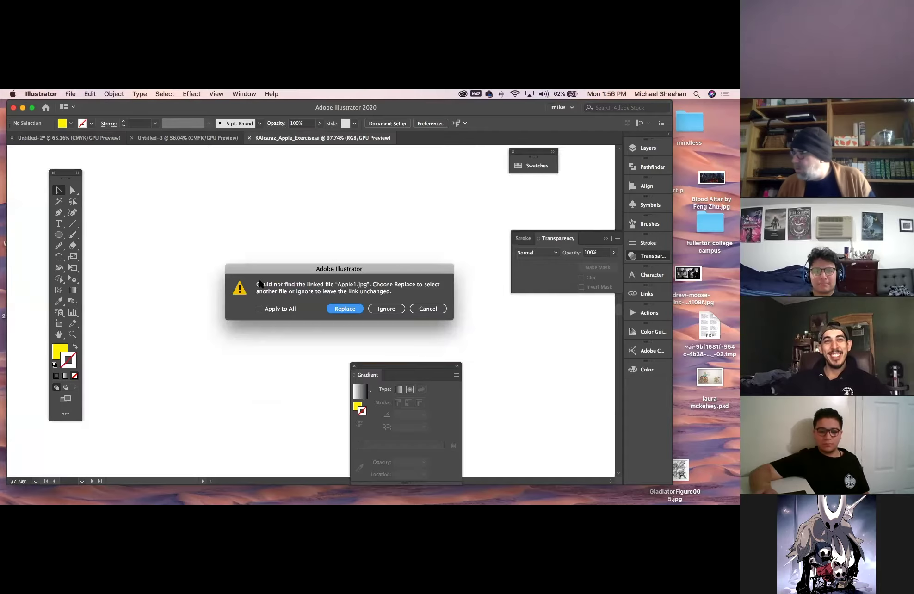
click(387, 309)
drag(398, 298, 238, 237)
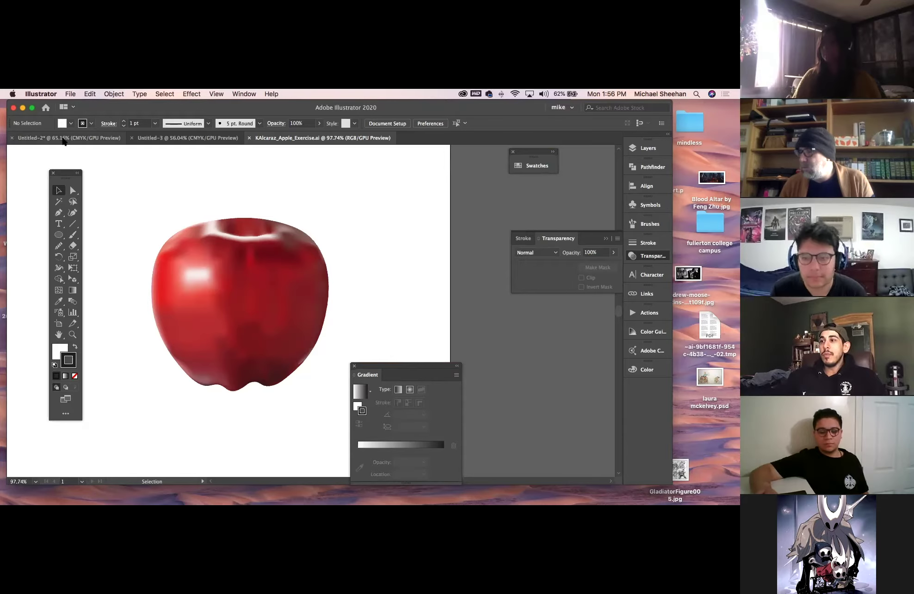
Step: Replace the open exercise with the next student's apple gradient mesh file, and dock the Gradient panel below Color
click(249, 139)
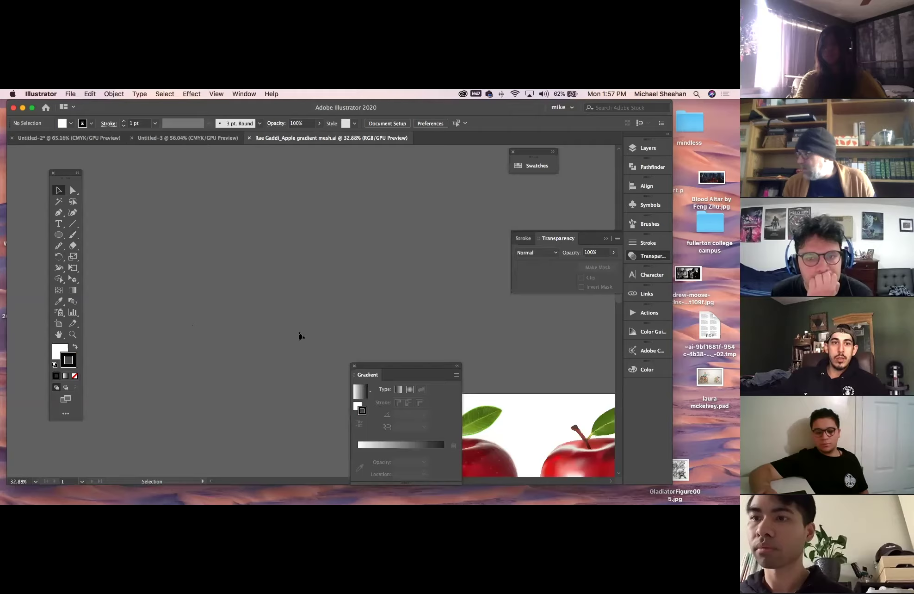
drag(438, 366, 641, 395)
drag(539, 405, 292, 217)
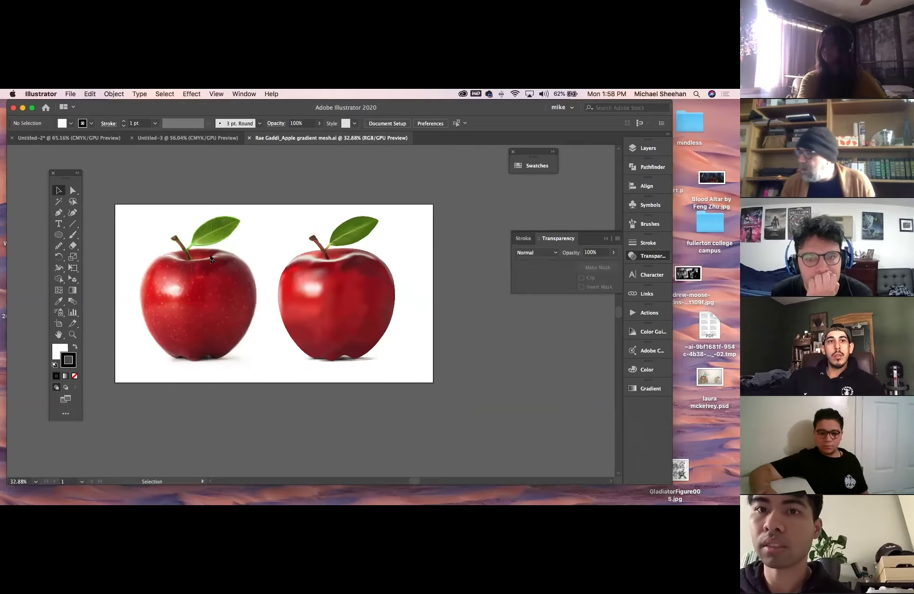
Step: Examine the drawn apple beside the reference photo up close, checking its mesh shading, stem and leaf
click(73, 333)
drag(353, 292, 461, 363)
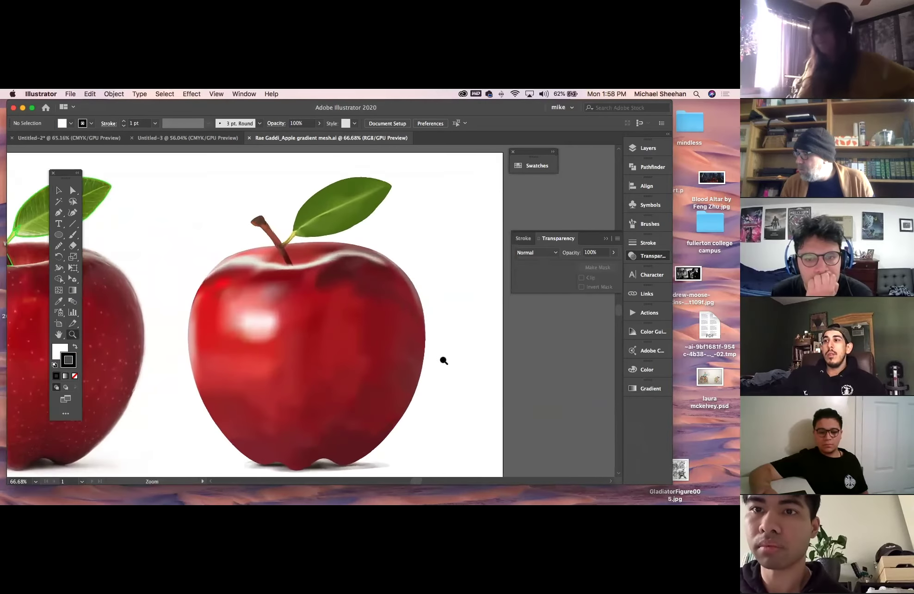
click(58, 190)
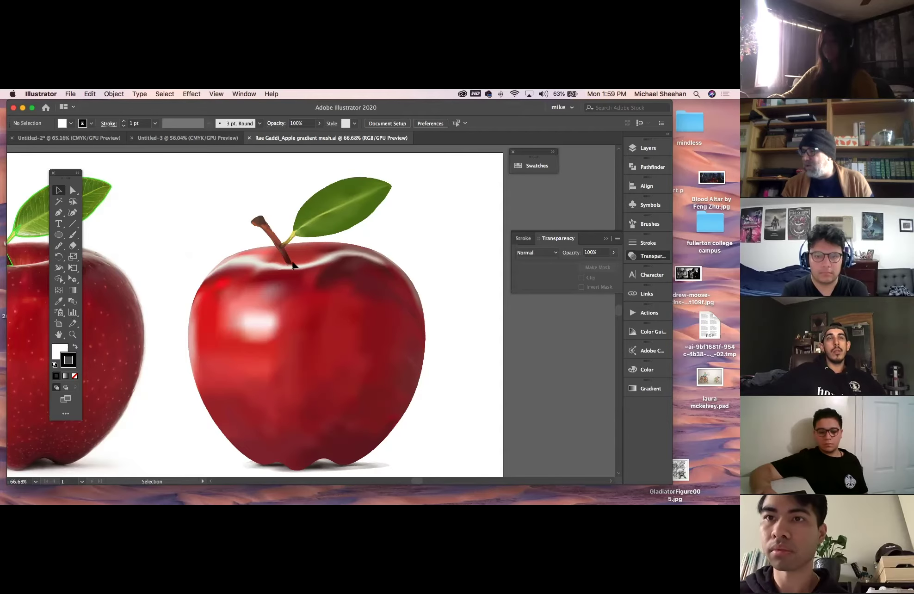
Step: Close this apple gradient mesh file, open APPLE .ai3.0.ai, and bring its second artboard closer
click(249, 138)
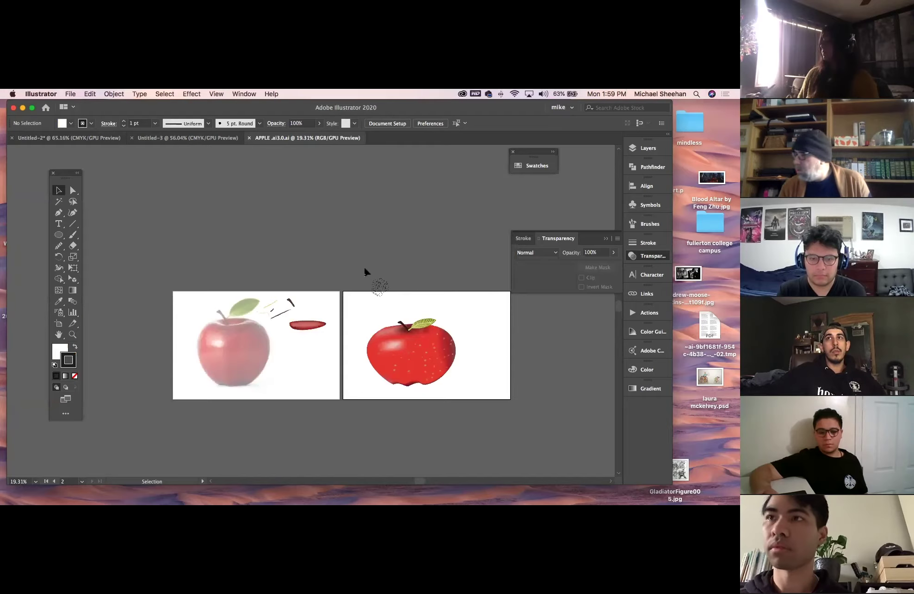
key(z)
drag(442, 366, 378, 372)
click(59, 191)
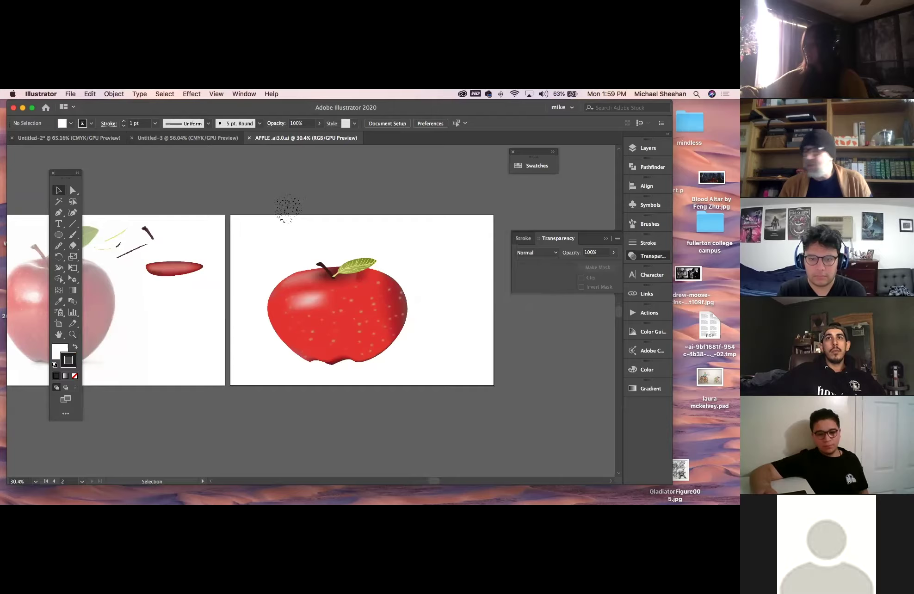
Step: Select the apple group to inspect its mesh, and check the shading beneath the leaf up close
click(377, 334)
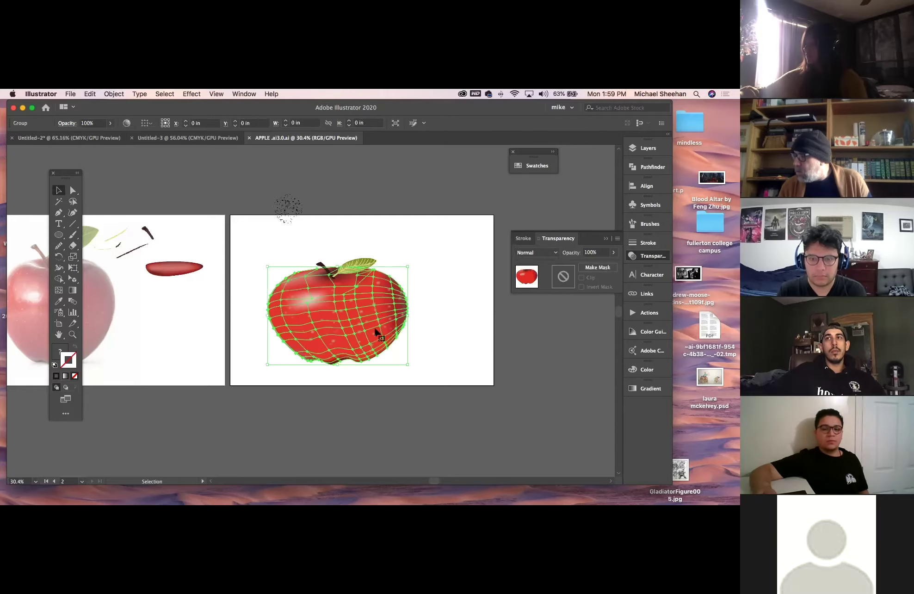
click(435, 332)
key(z)
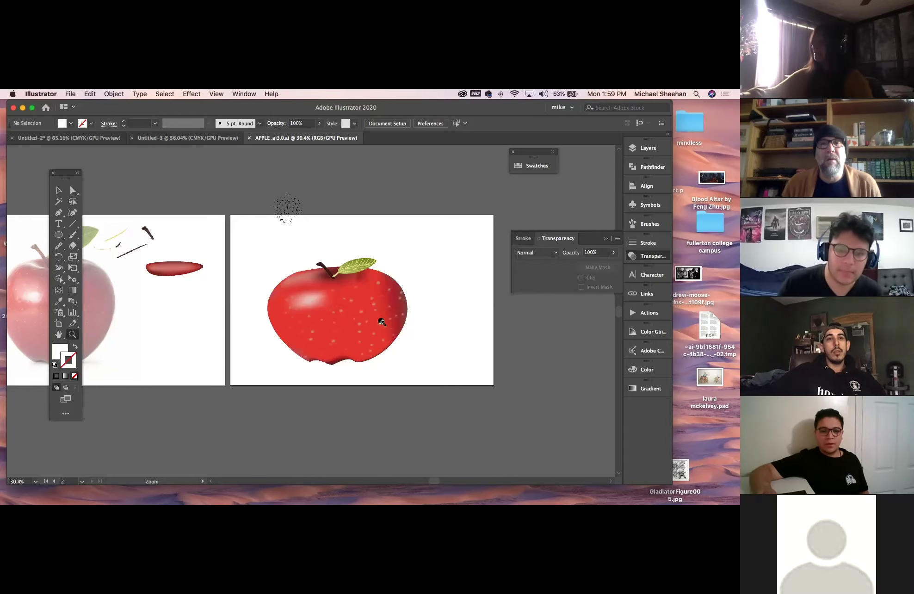
drag(381, 322, 475, 383)
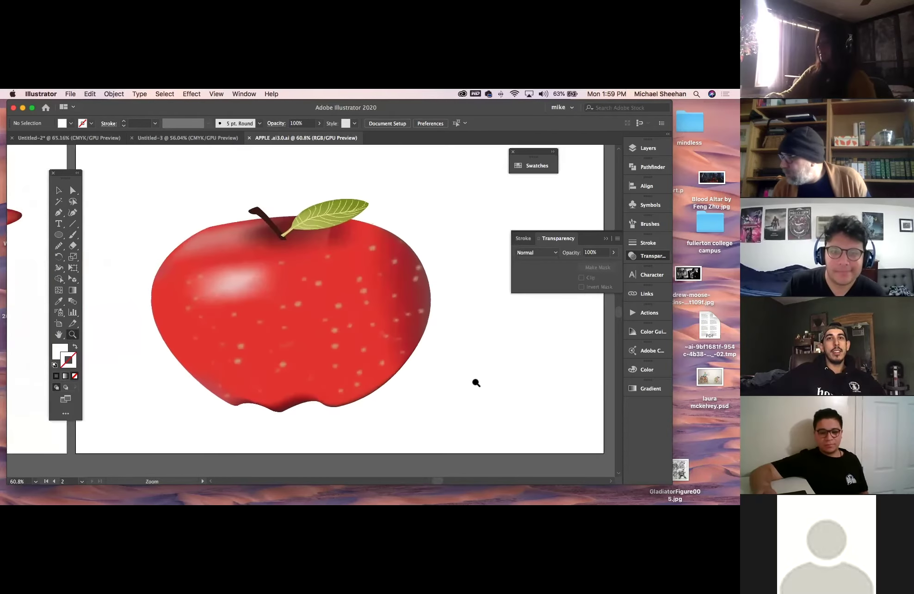
click(58, 190)
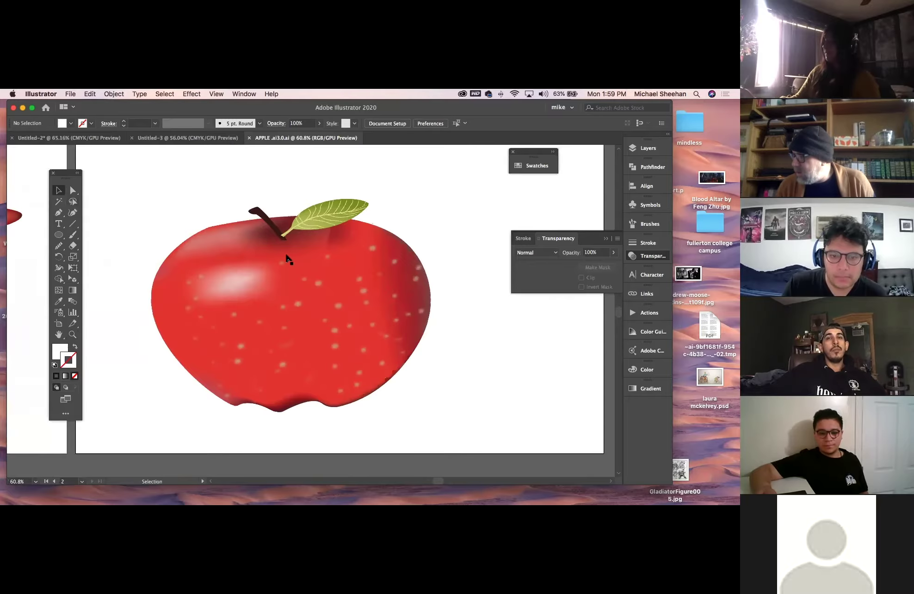
click(325, 226)
mouse_move(326, 224)
mouse_down()
mouse_move(314, 189)
mouse_move(328, 218)
mouse_up()
click(432, 199)
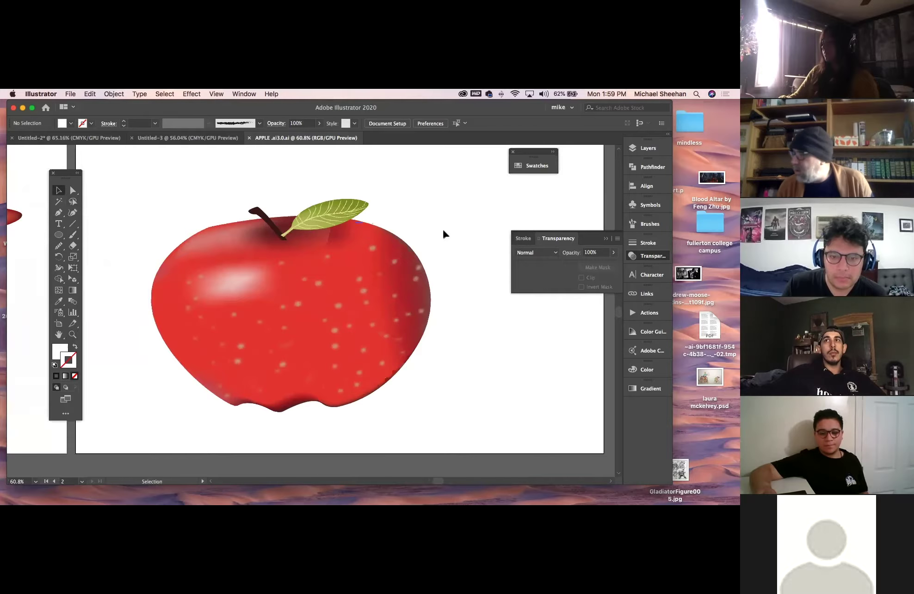
Step: Select several light speckles across the apple's left and centre, set their stroke and fill to none, and deselect them
click(294, 308)
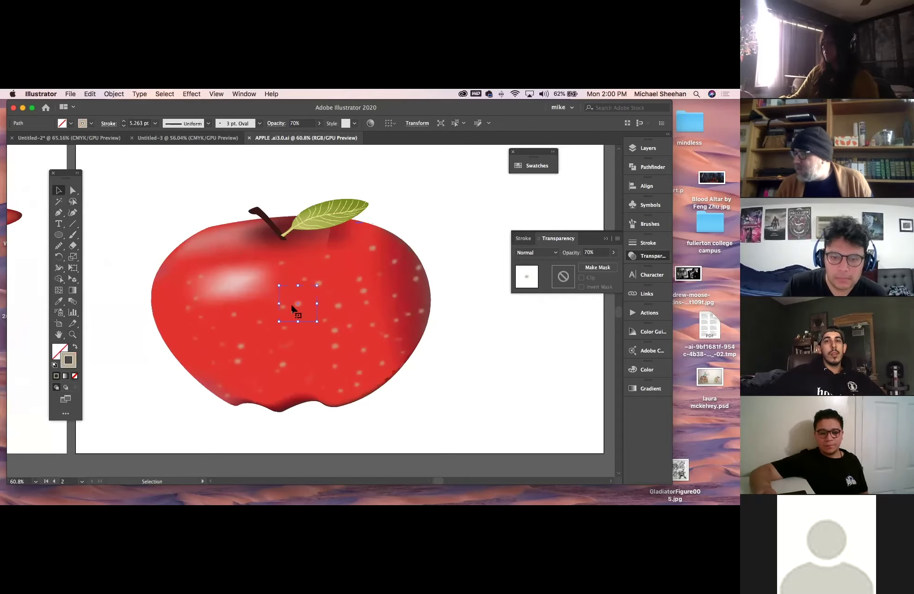
shift+click(260, 322)
shift+click(234, 315)
shift+click(240, 347)
shift+click(238, 361)
shift+click(279, 371)
shift+click(281, 372)
shift+click(197, 297)
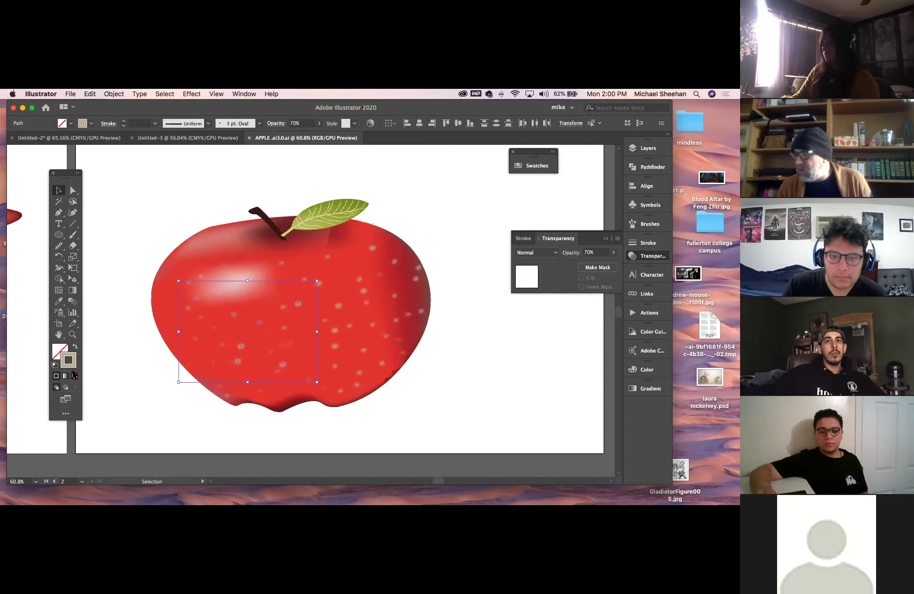
click(75, 377)
click(58, 335)
click(60, 351)
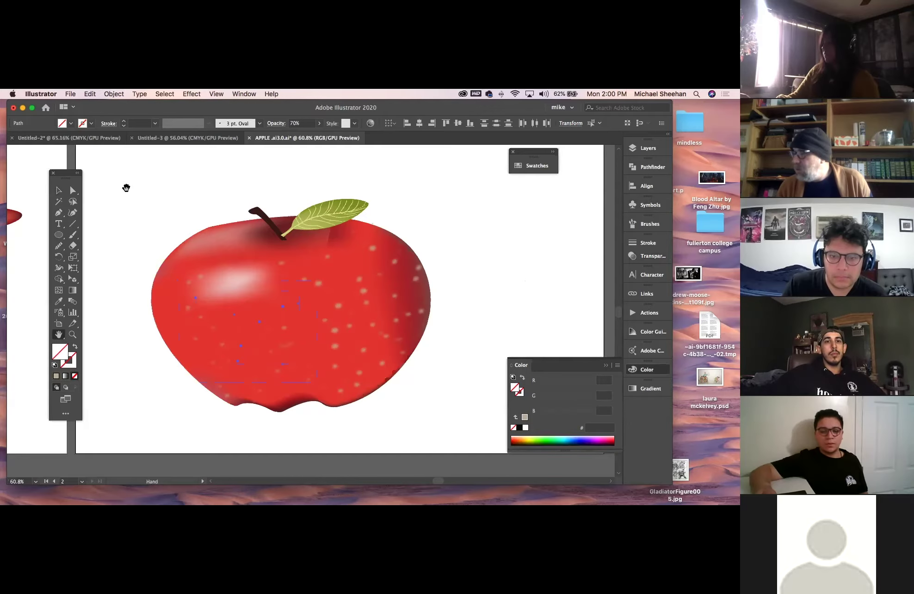
click(59, 190)
click(147, 180)
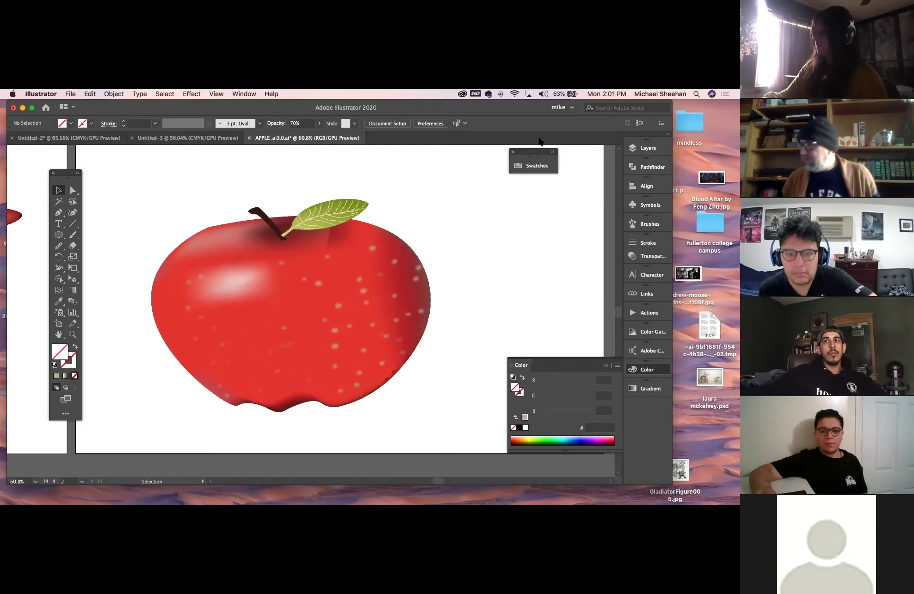
drag(415, 223, 548, 207)
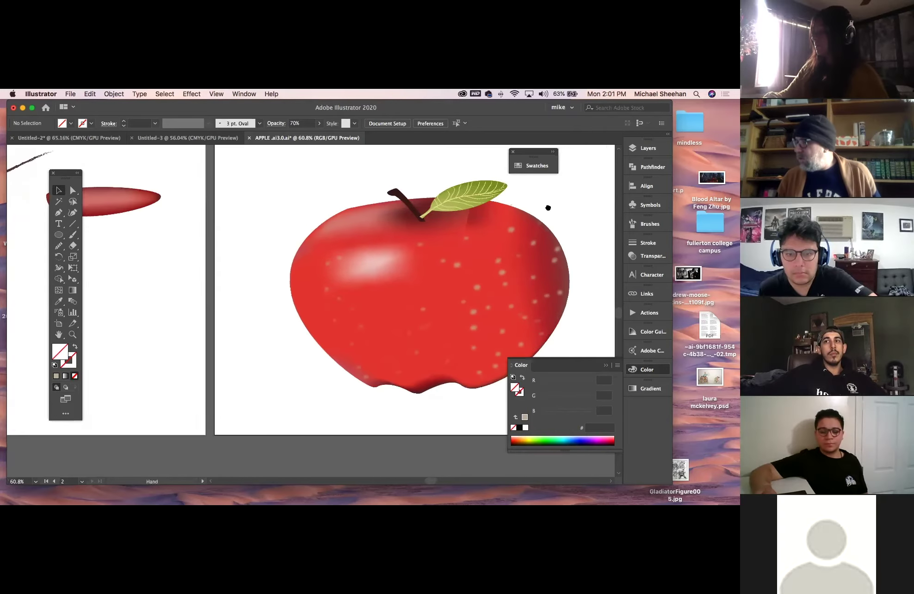
drag(275, 261, 219, 273)
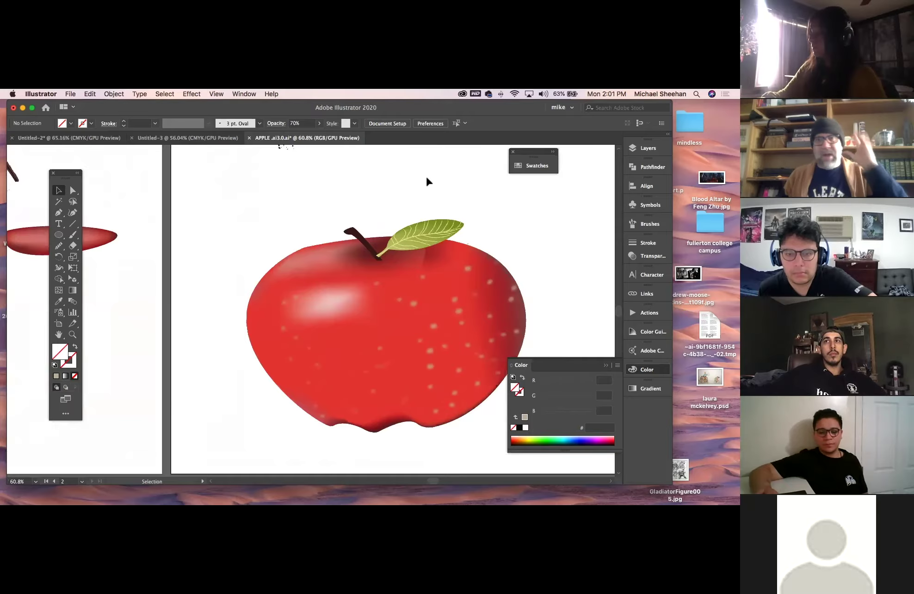
Step: Close APPLE .ai3.0.ai without saving changes, and open Apple Painting.ai while ignoring its missing linked file Apple1.jpg
click(250, 138)
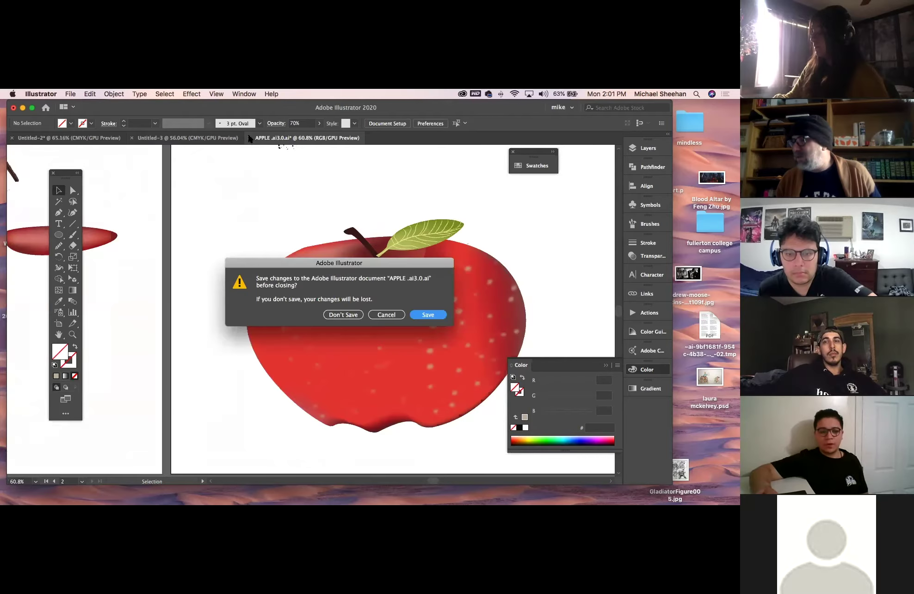
click(344, 315)
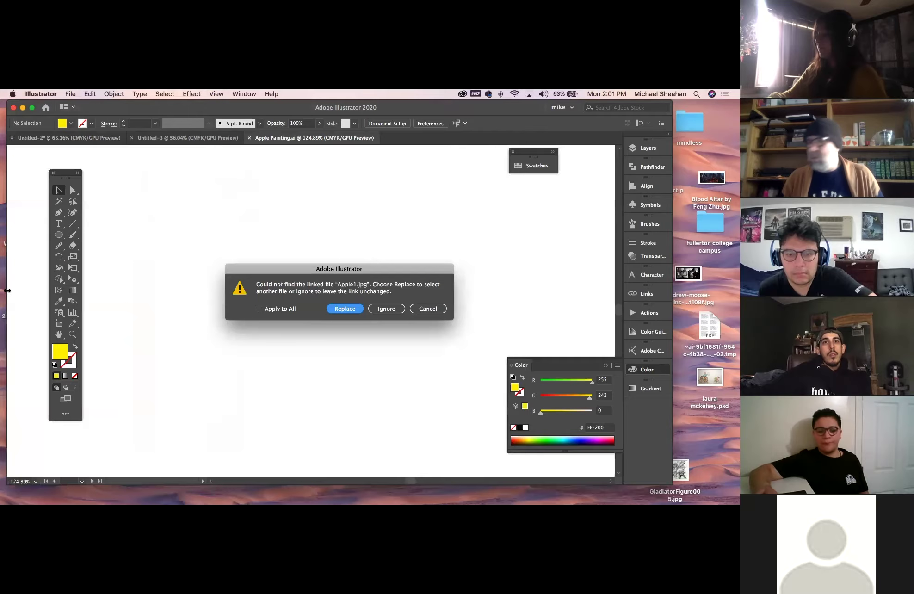
click(386, 308)
drag(482, 320, 296, 282)
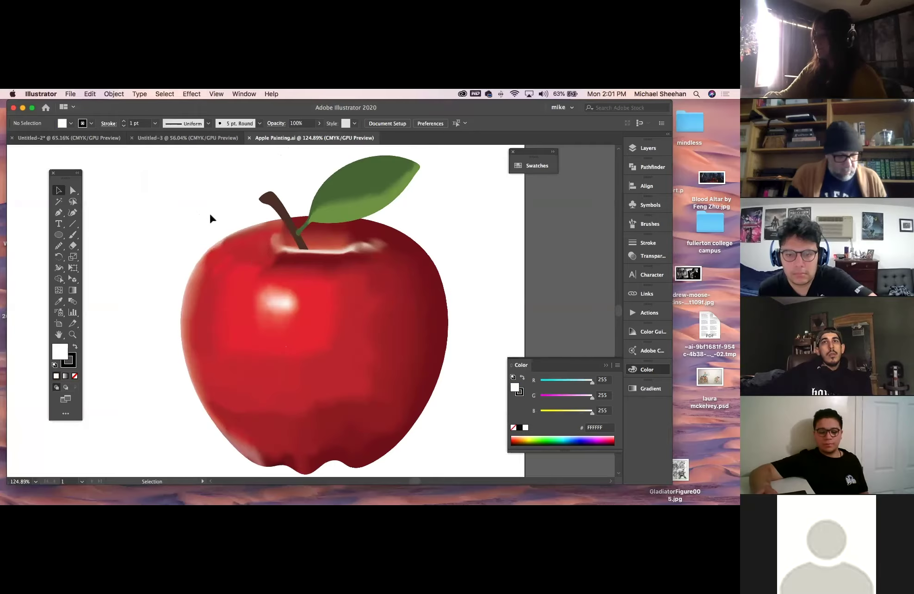
key(super+minus)
key(super+minus)
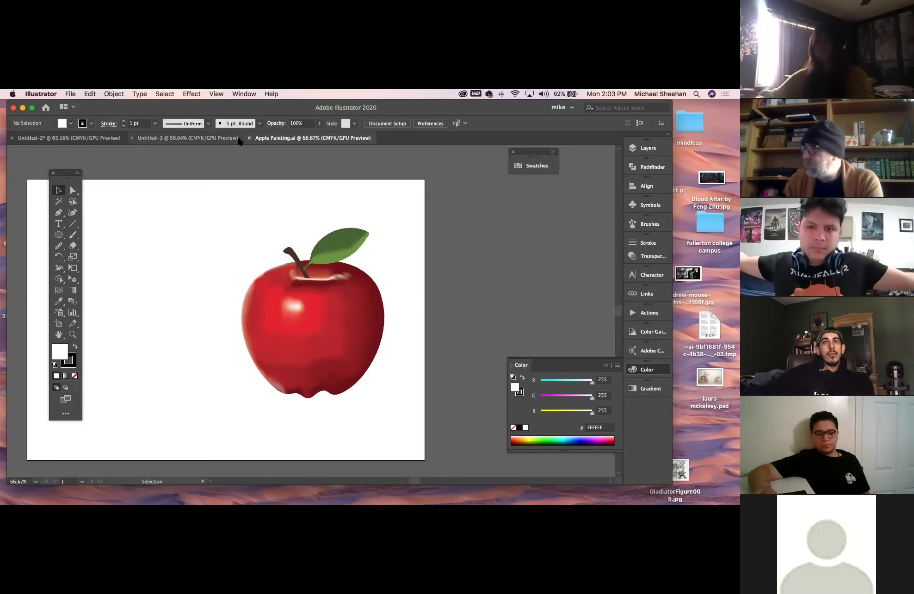
Step: Close Apple Painting.ai and switch to the blank Untitled-3 document with the Color controls collapsed
click(249, 140)
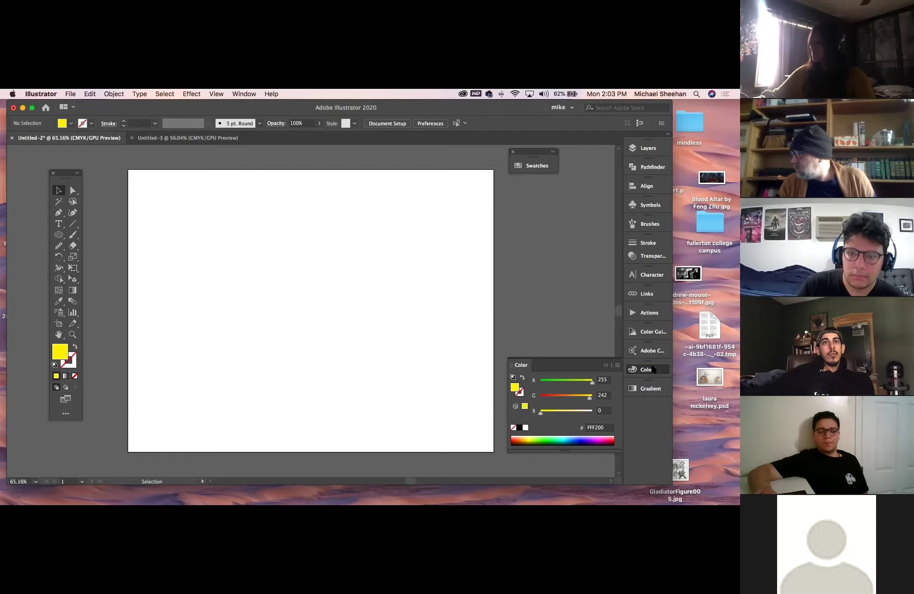
click(654, 370)
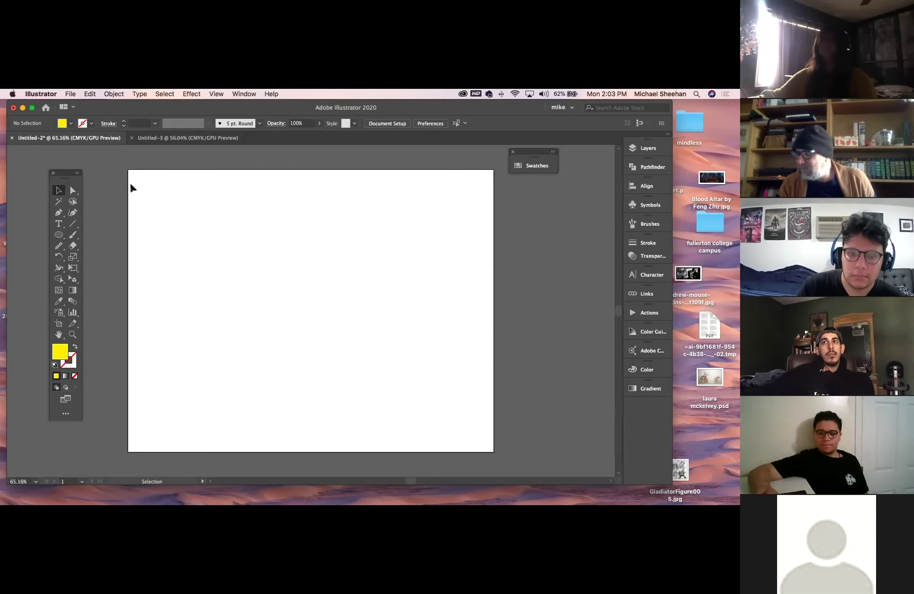
click(151, 138)
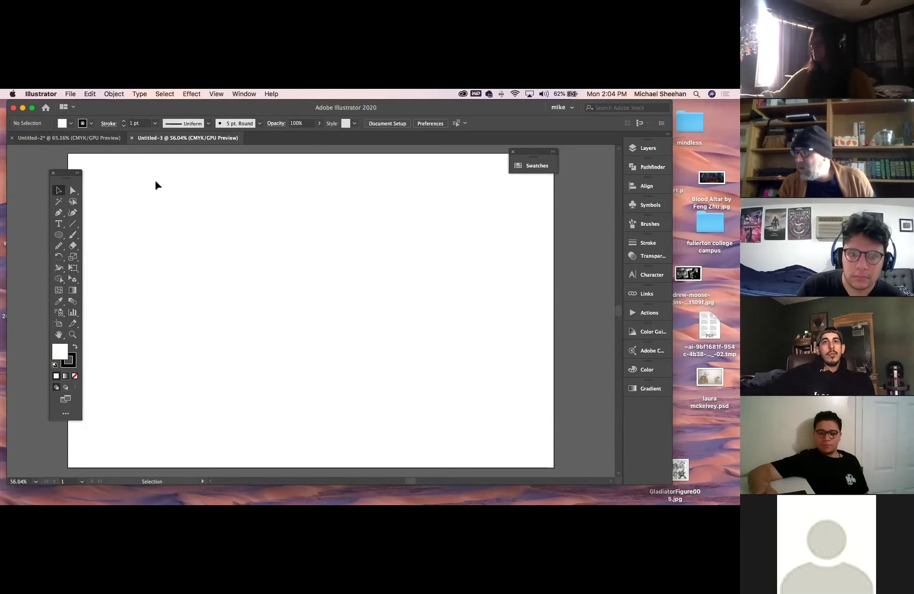
drag(155, 201, 184, 206)
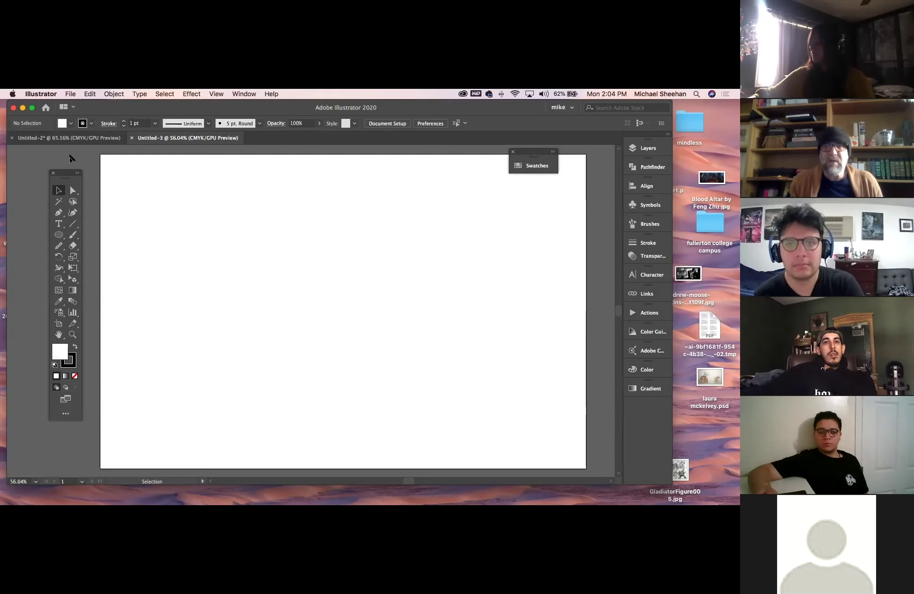
key(super+Tab)
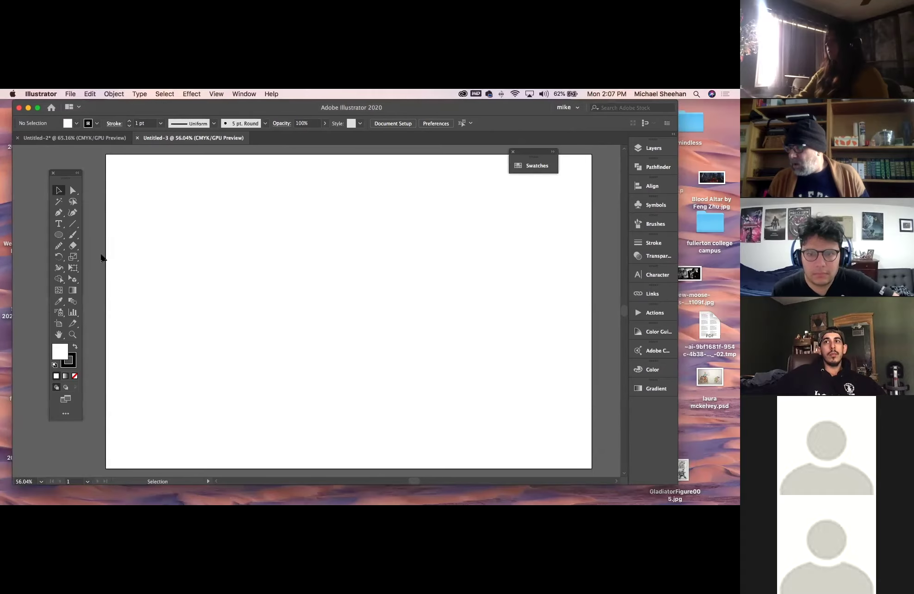
Step: Activate the Perspective Grid tool to display the two-point grid, and move the floating tools clear of its planes
drag(65, 175, 279, 183)
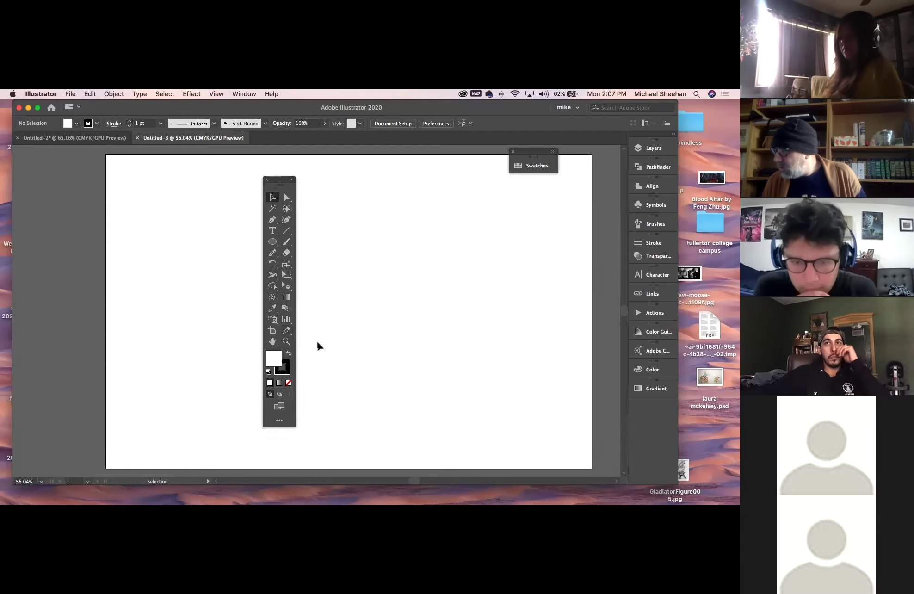
click(287, 291)
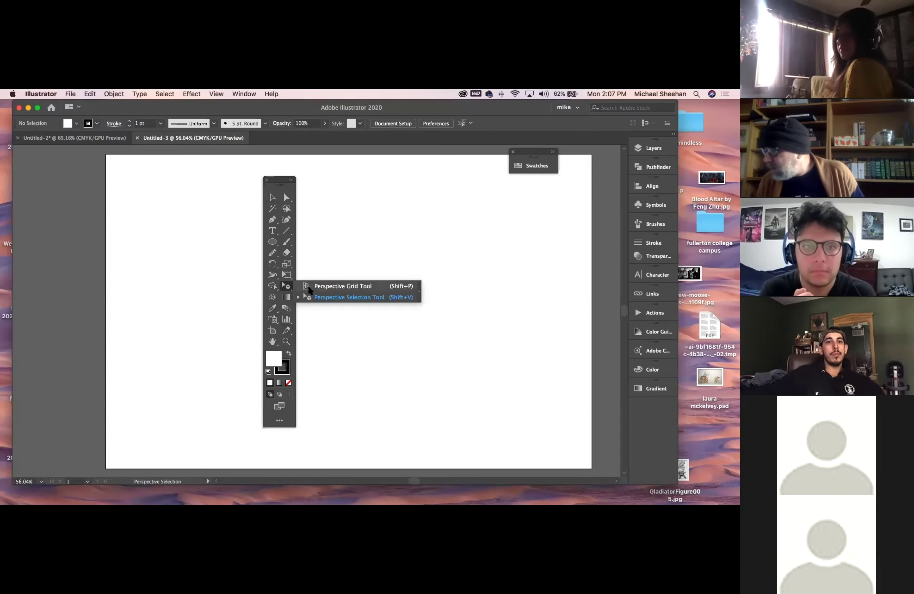
click(309, 288)
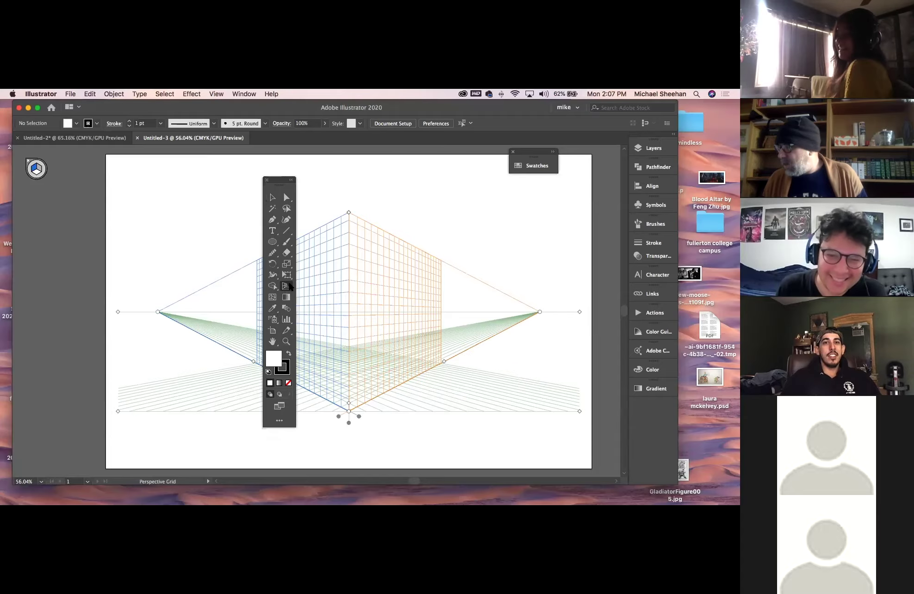
drag(291, 183, 157, 154)
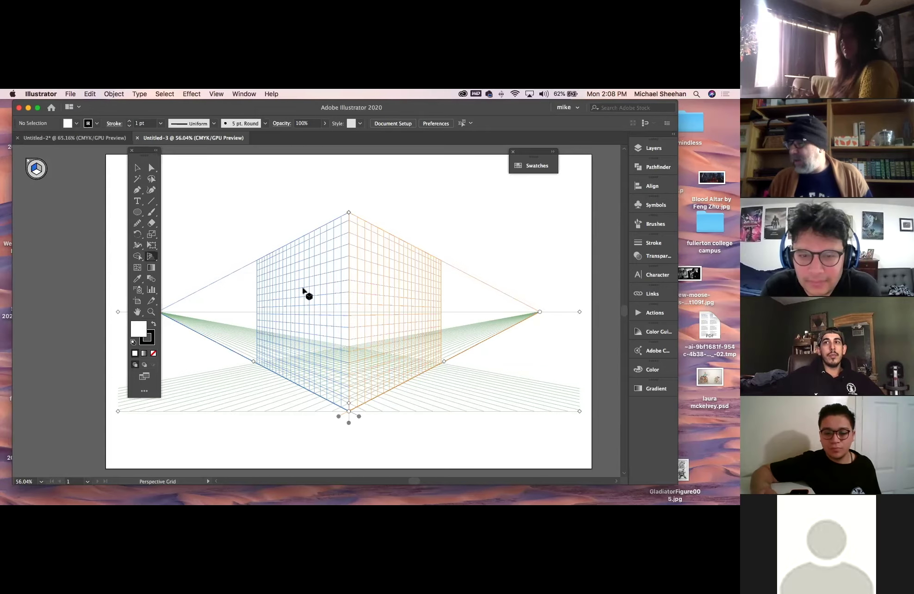
Step: Switch between the Perspective Grid and Perspective Selection tools to compare how each shows the grid's handles, and hide the grid
click(138, 165)
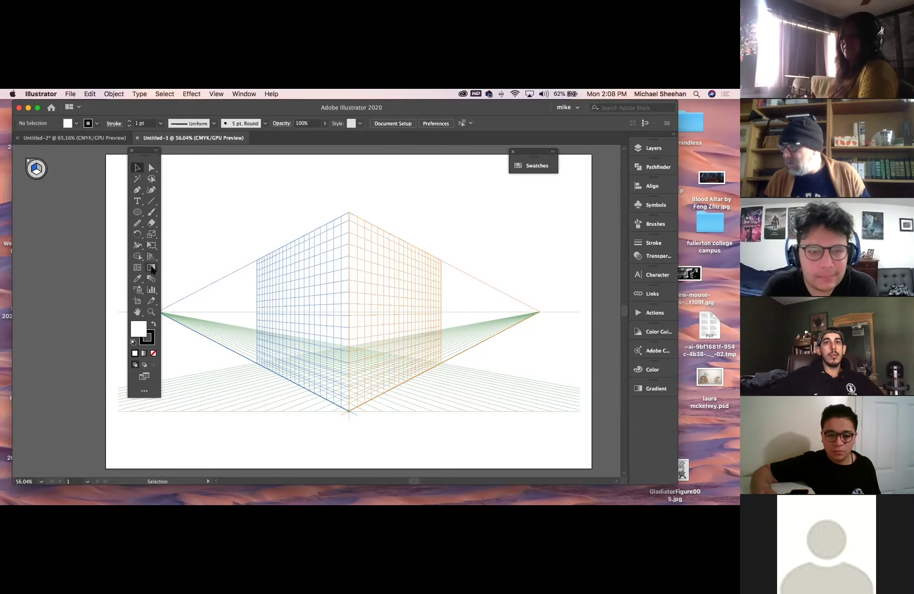
click(150, 256)
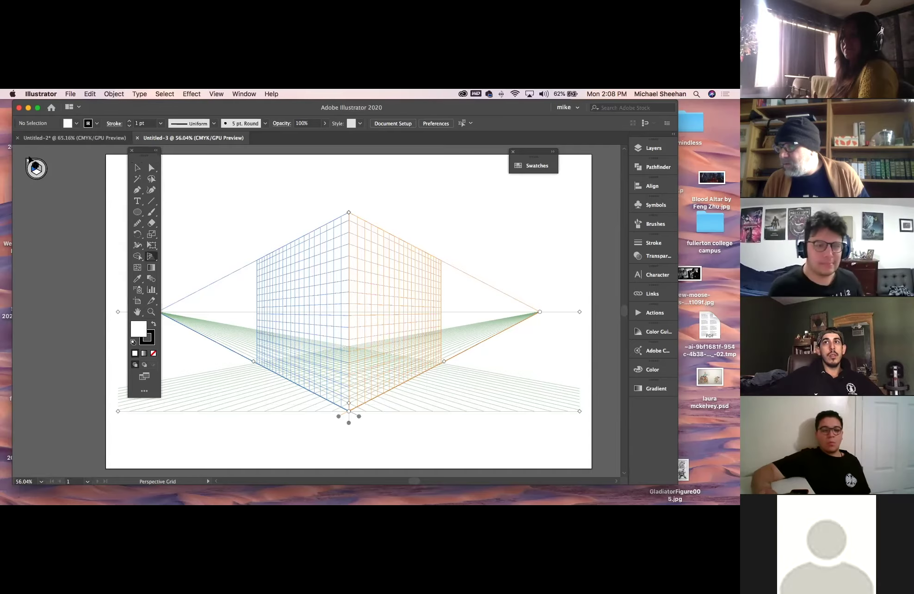
key(shift+v)
key(shift+p)
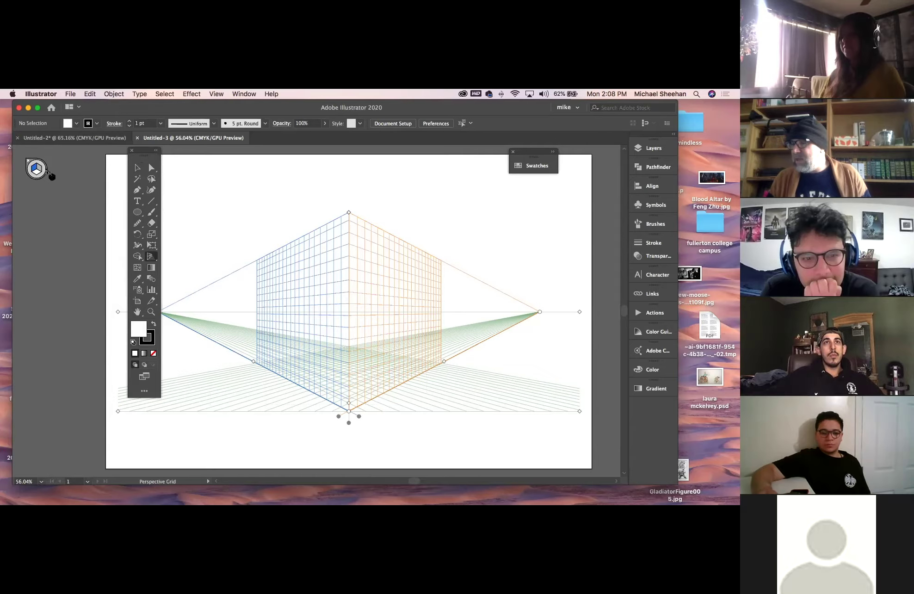
key(shift+v)
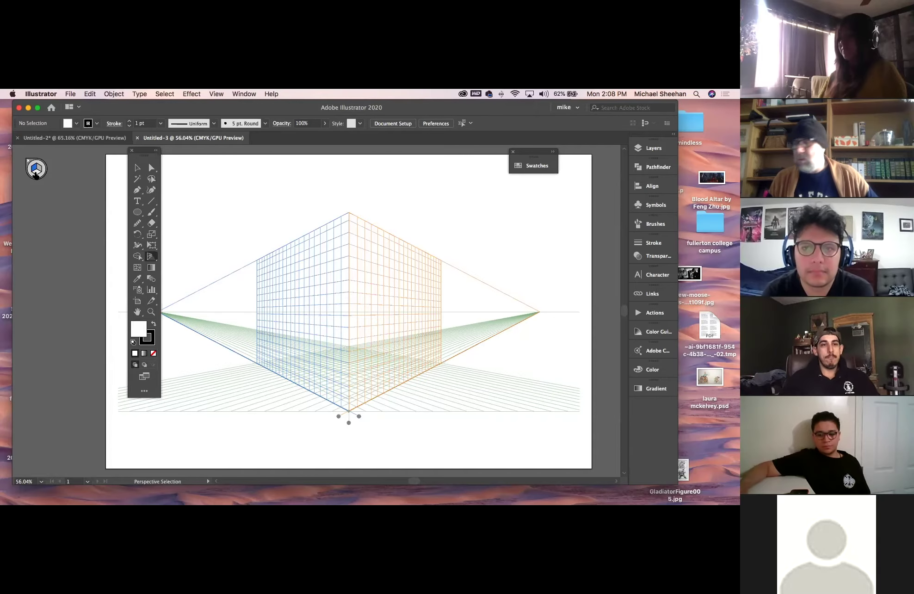
key(shift+p)
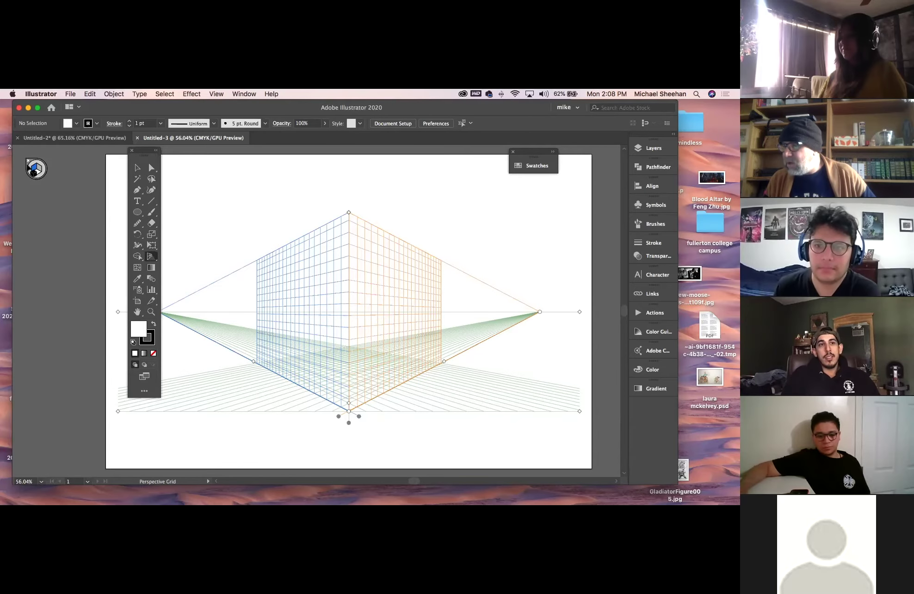
click(149, 257)
click(185, 268)
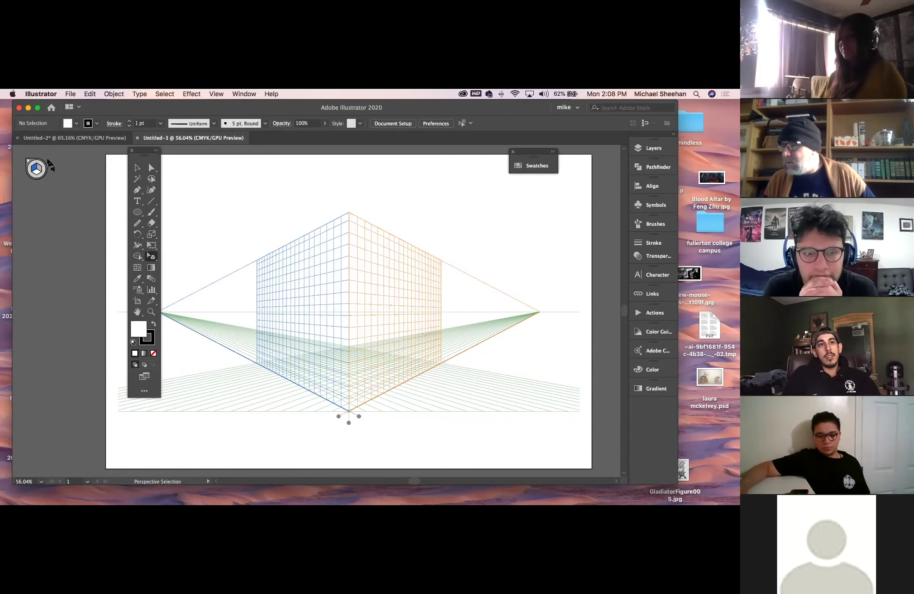
click(150, 259)
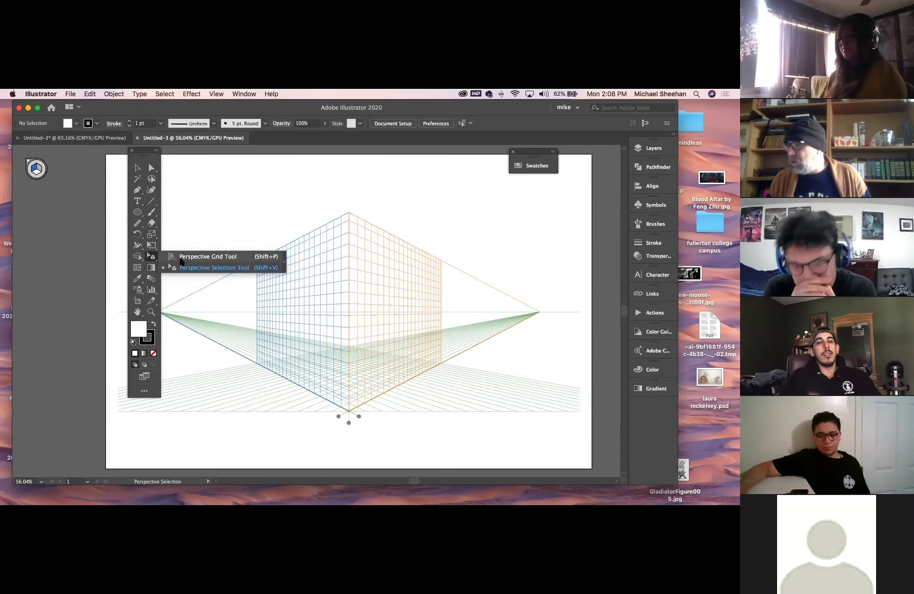
click(181, 258)
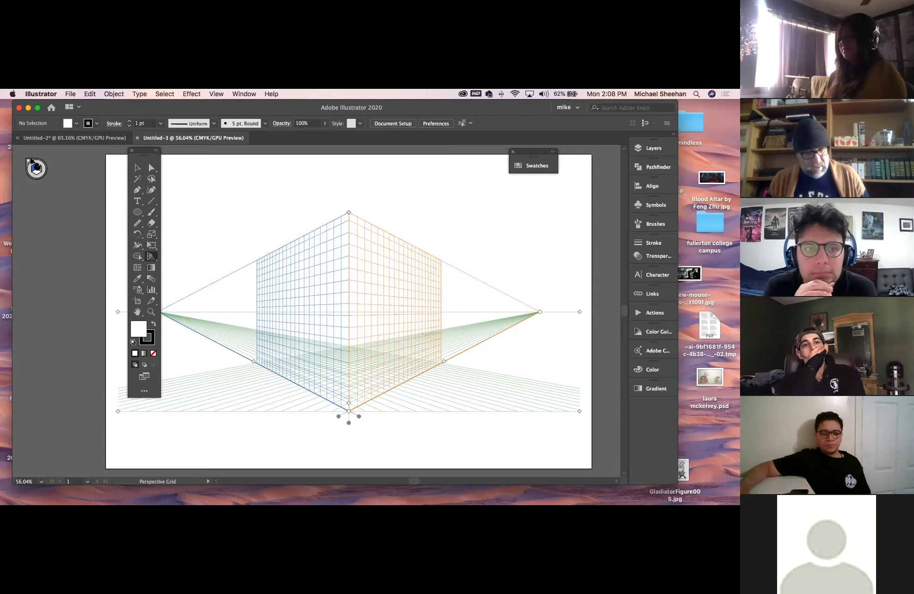
key(shift+v)
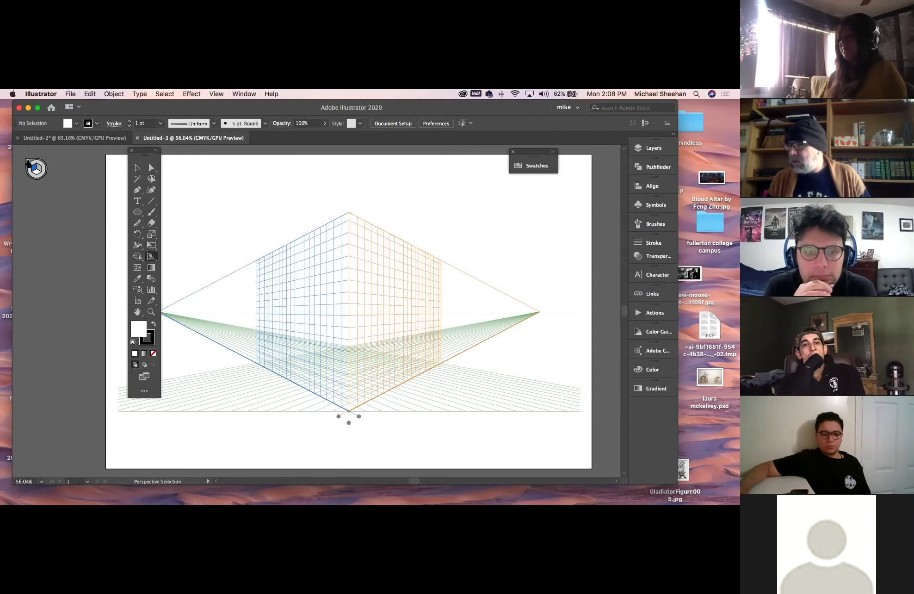
click(28, 163)
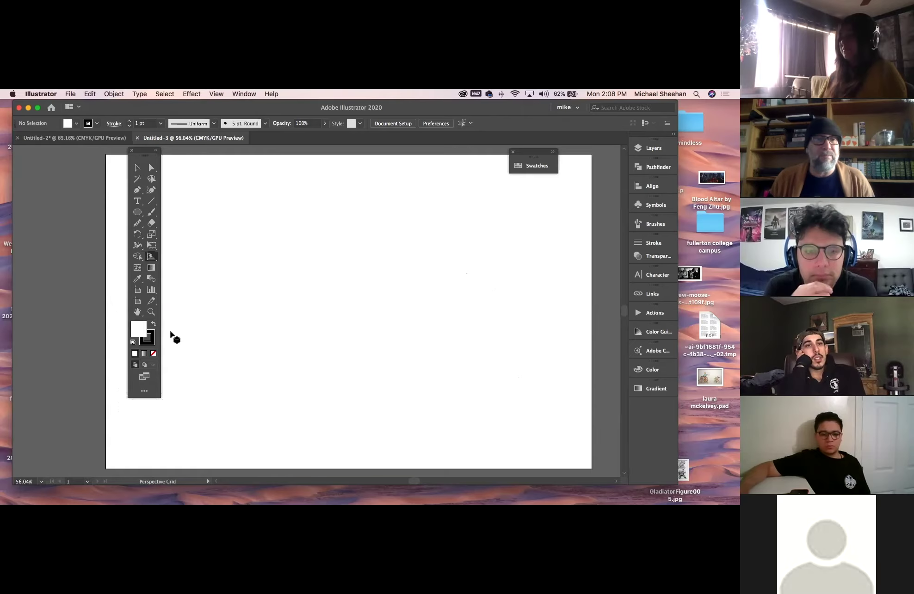
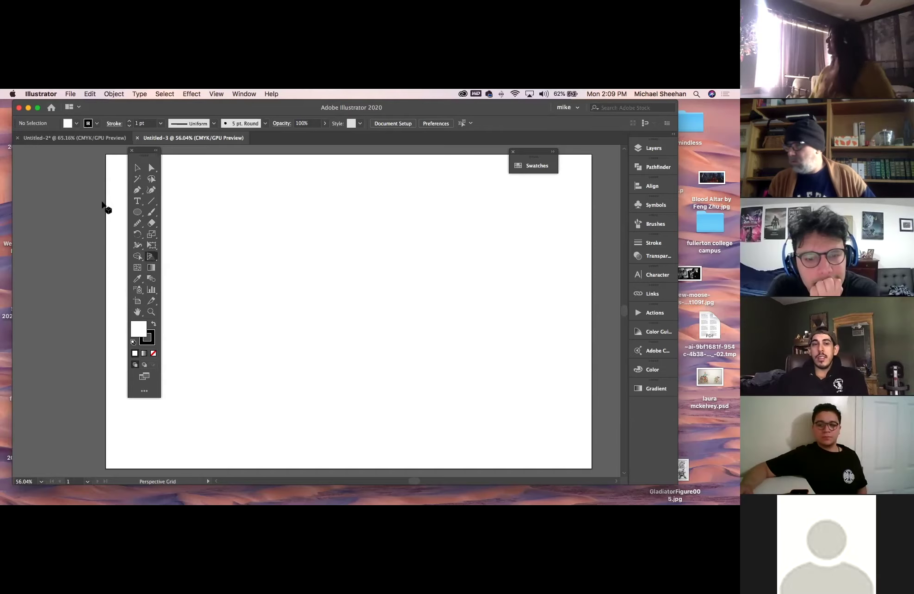
Step: Display the perspective grid again and move the floating tools off the artboard
click(138, 169)
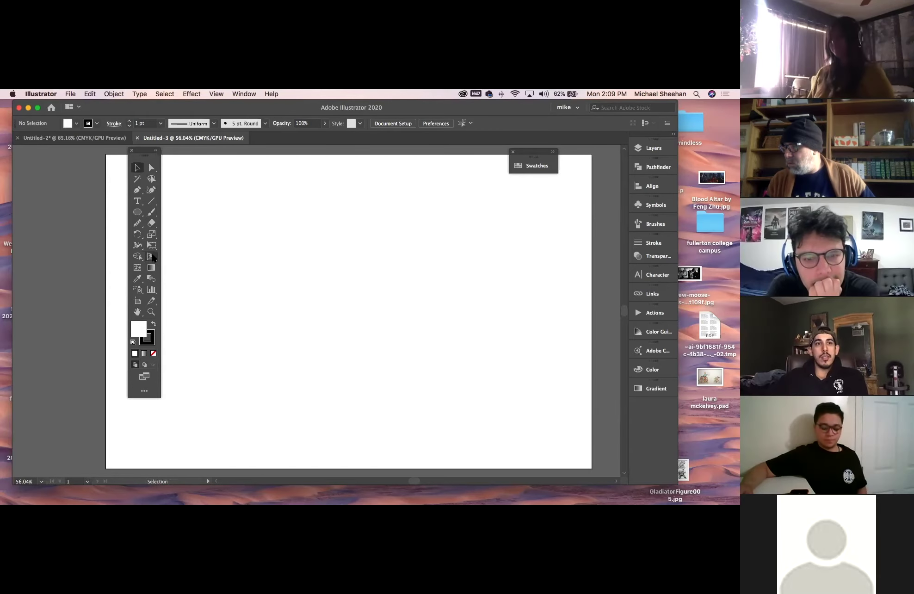
click(151, 256)
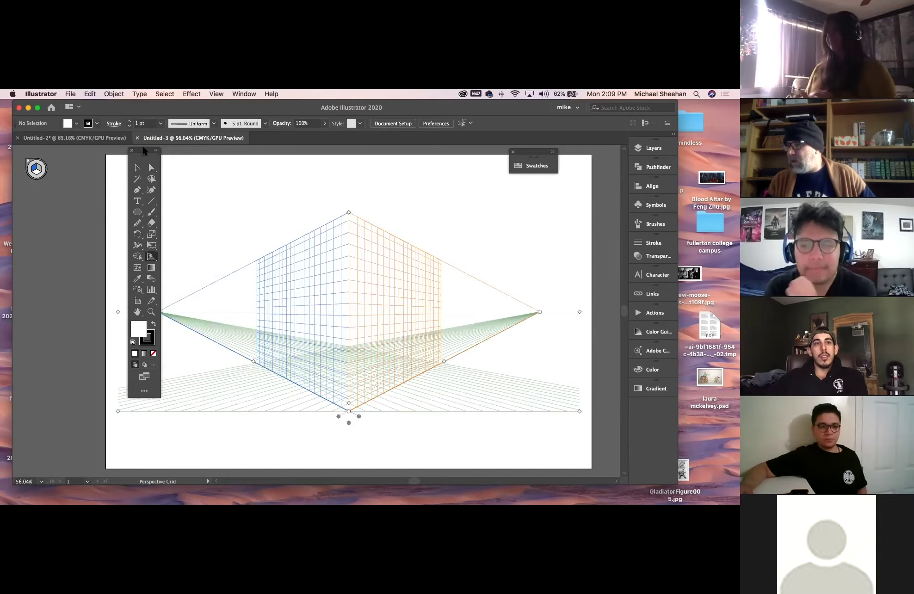
drag(144, 151, 67, 154)
Step: Examine the Perspective Grid view options, including the one-, two- and three-point perspective presets, and the available workspace windows
click(245, 94)
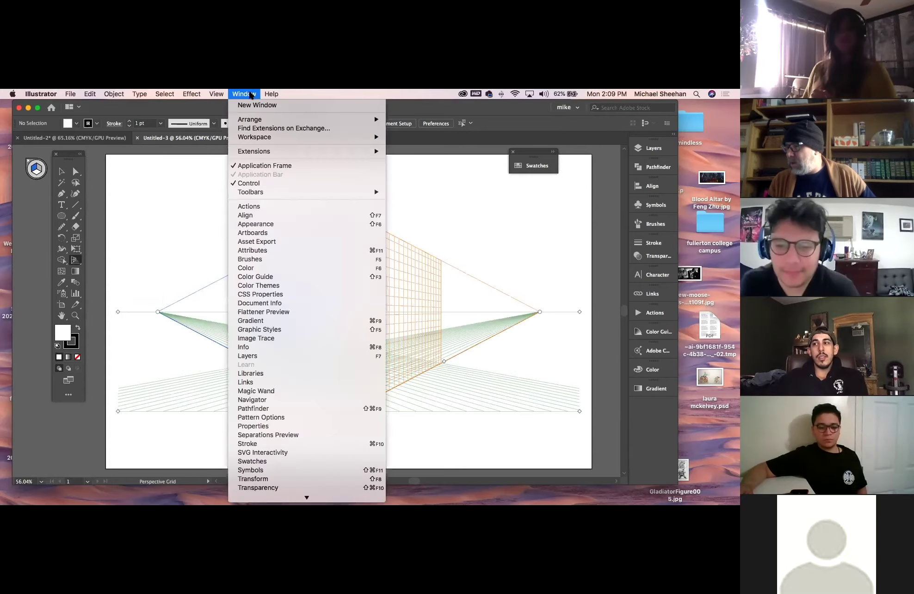
mouse_move(216, 94)
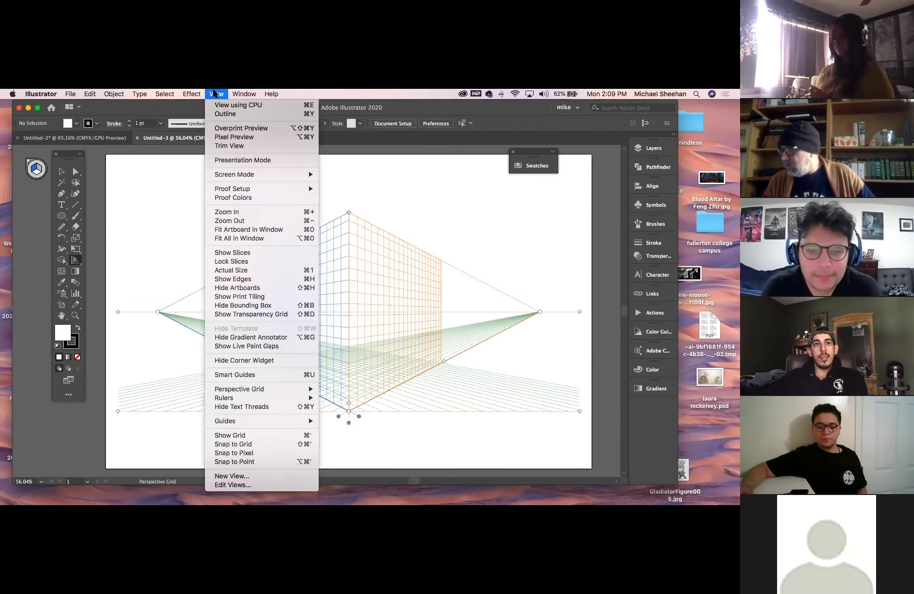
mouse_move(260, 392)
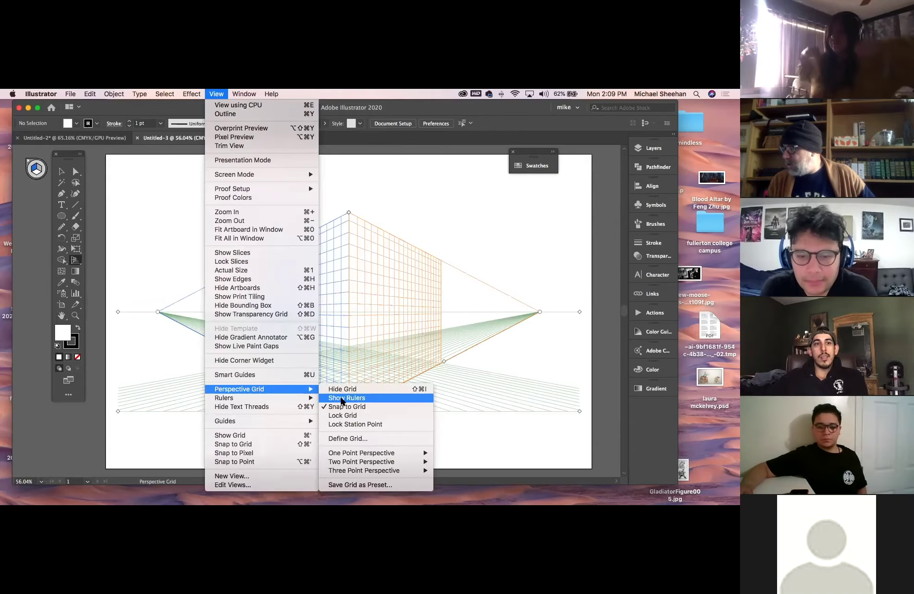
mouse_move(358, 463)
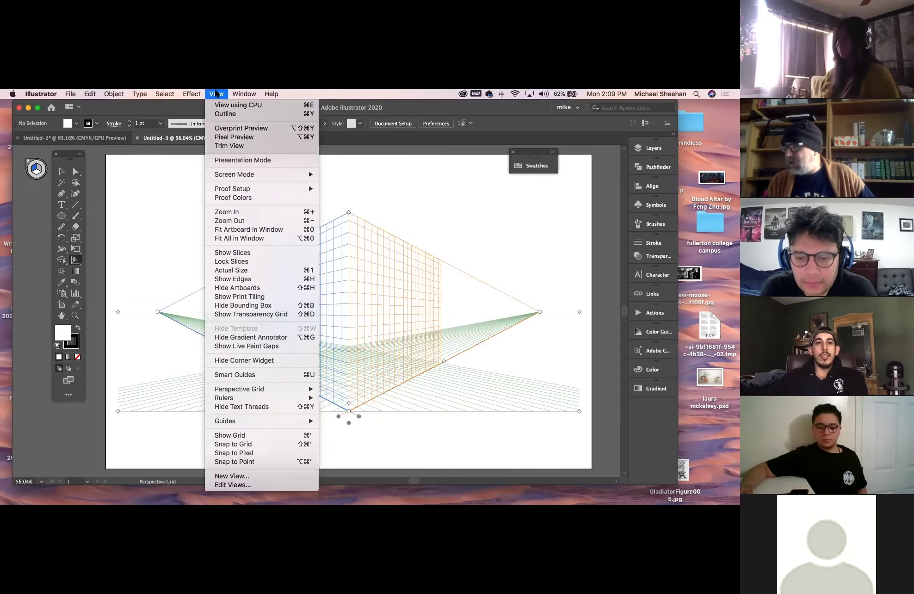
click(216, 95)
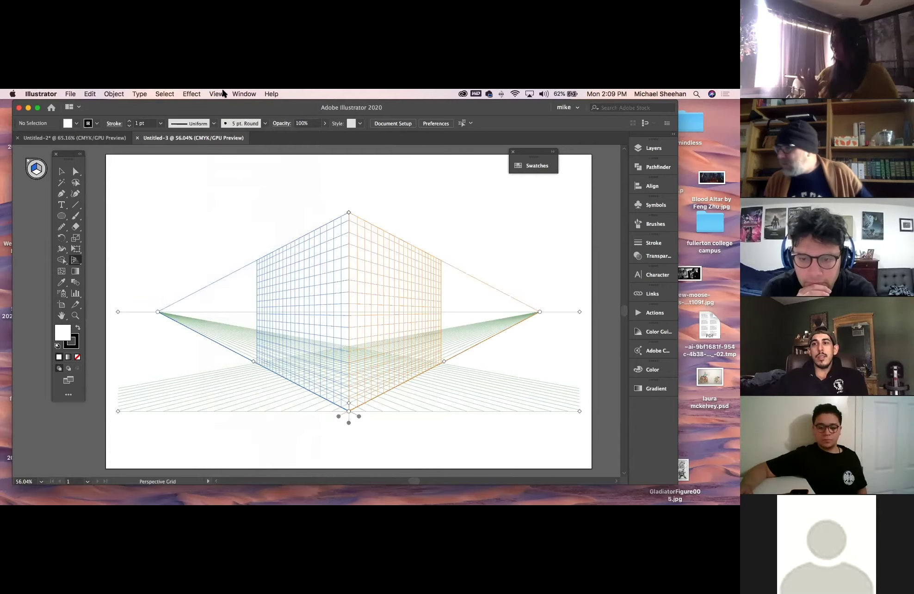
click(240, 94)
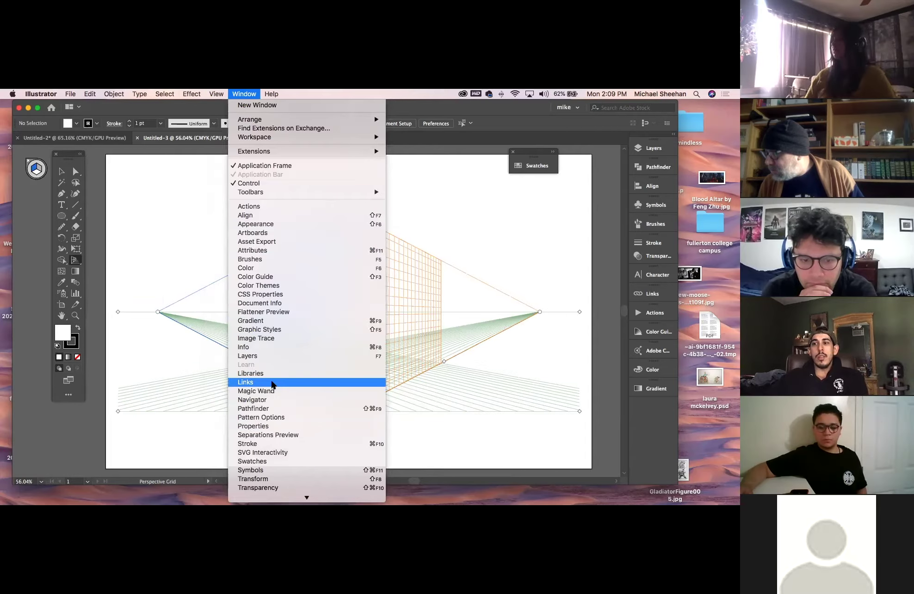
click(244, 94)
click(244, 94)
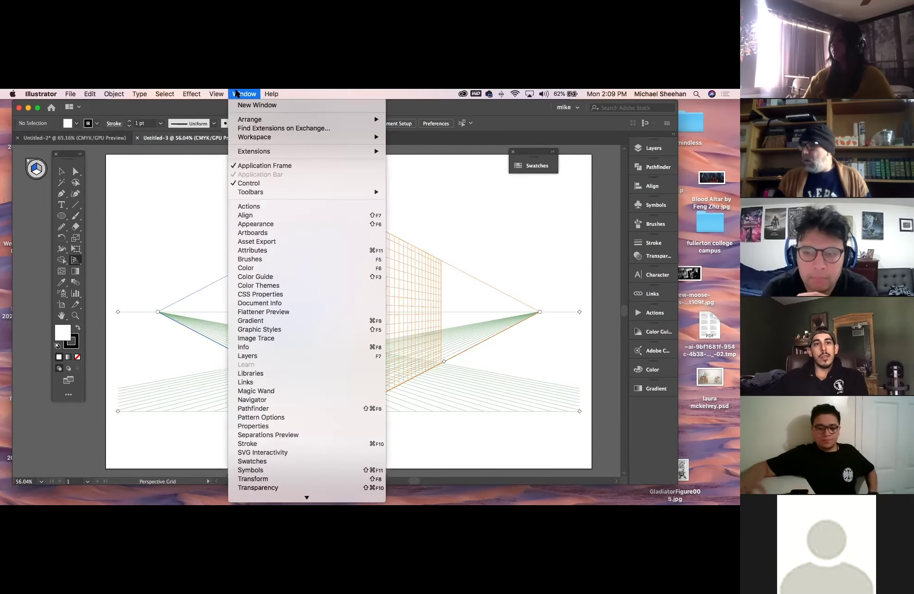
click(273, 153)
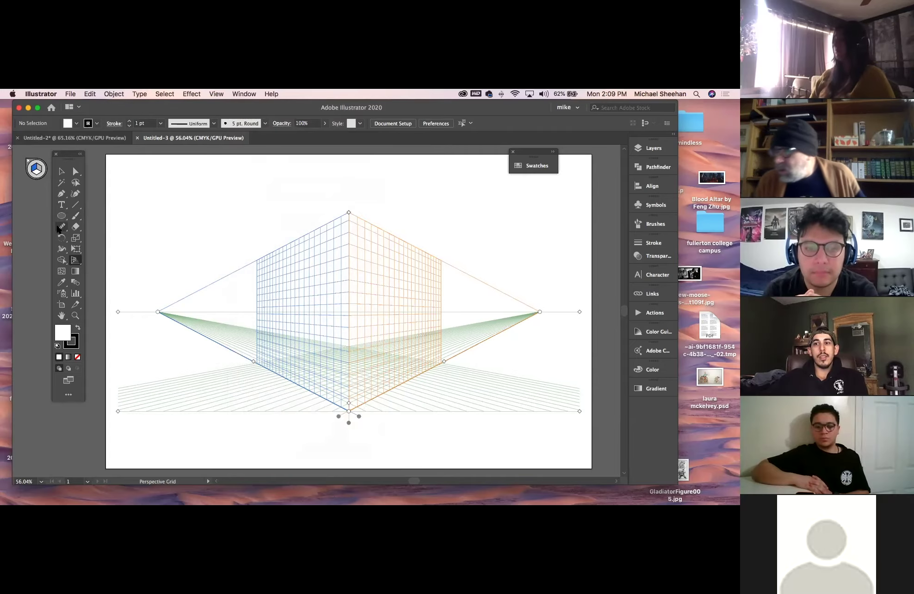
Step: Draw a rectangle with the Rectangle tool on the left plane of the perspective grid, reaching the base of the grid's front vertical edge
drag(61, 215, 98, 215)
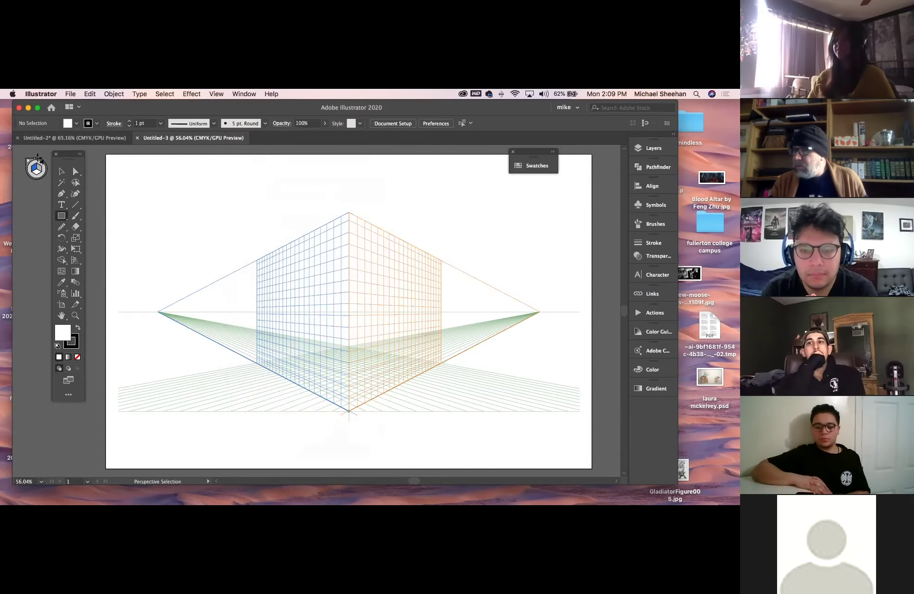
drag(30, 160, 34, 171)
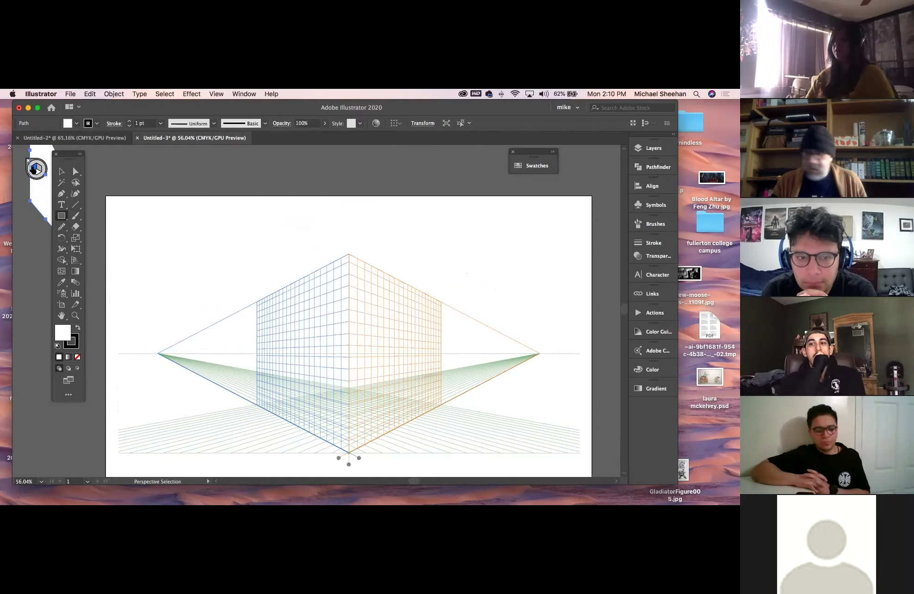
key(super+z)
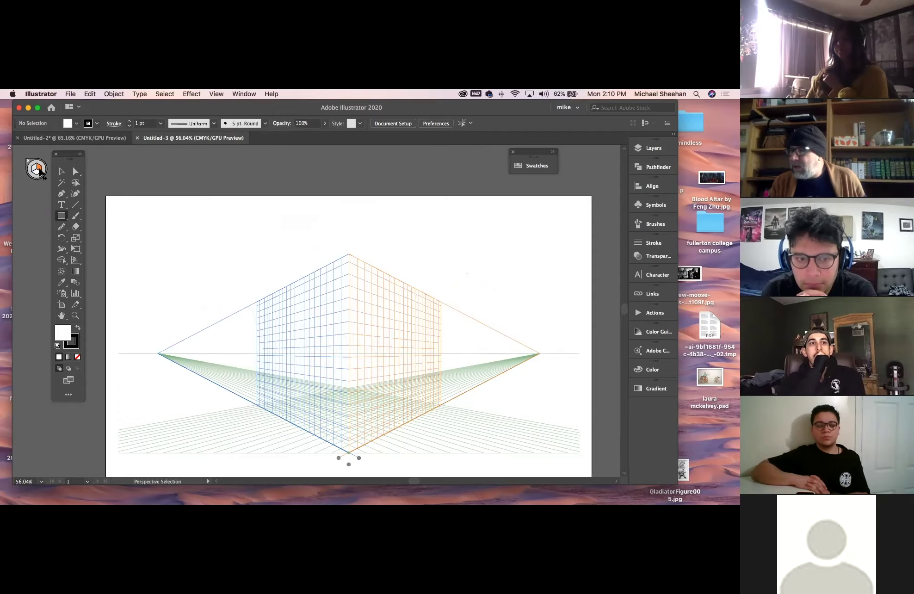
click(35, 174)
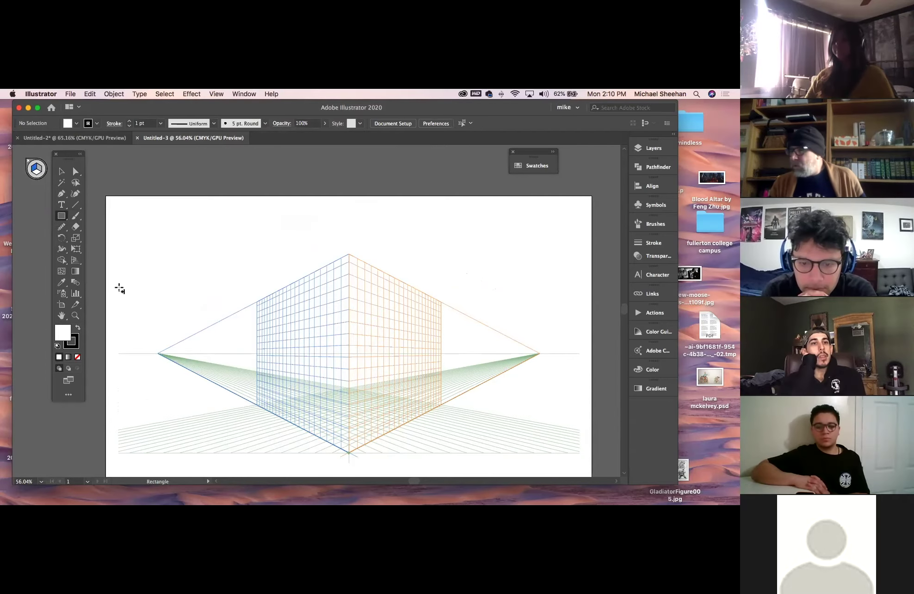
click(35, 169)
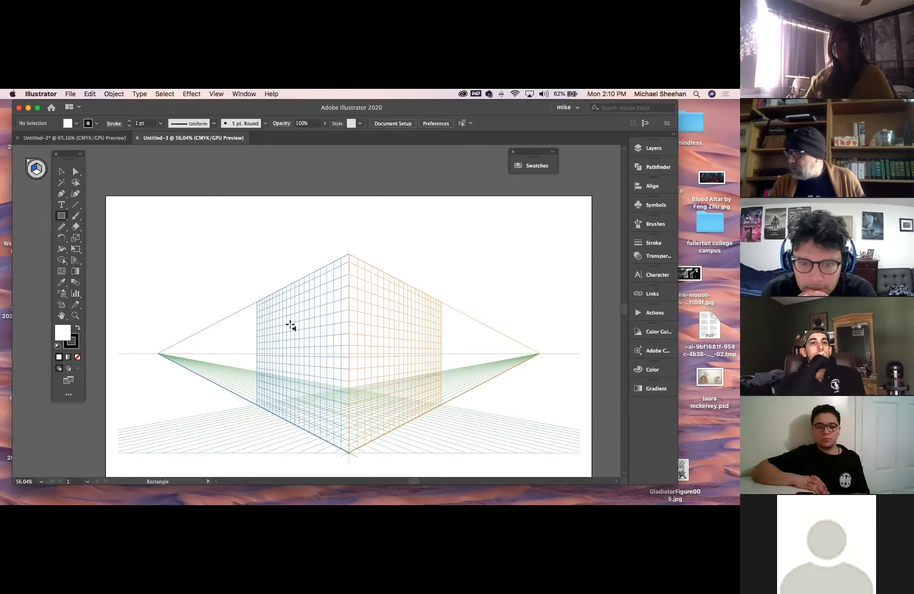
mouse_move(300, 345)
mouse_down()
mouse_move(313, 422)
mouse_move(349, 451)
mouse_up()
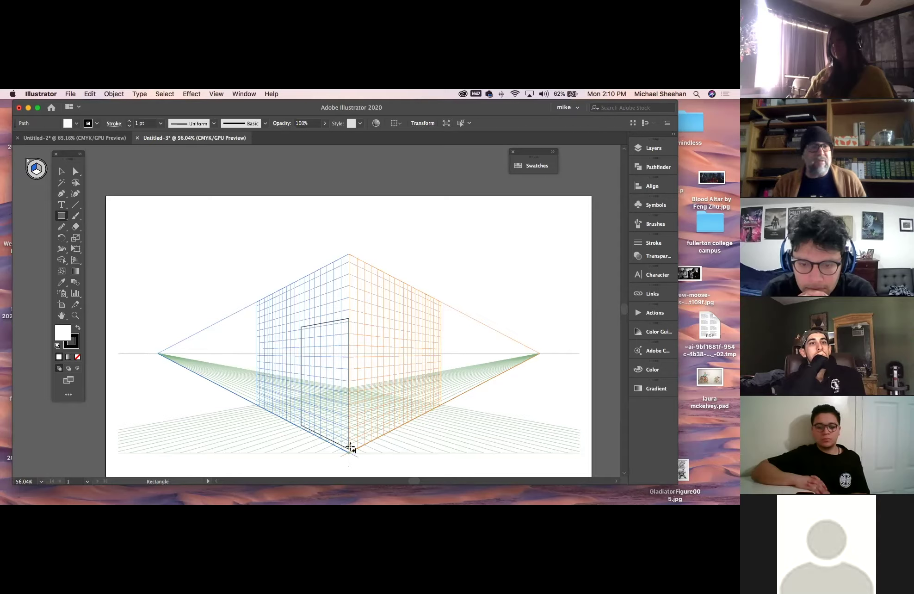
Step: Remove the stroke from the left-plane rectangle and fill it with the orange swatch
click(73, 343)
click(77, 356)
click(64, 329)
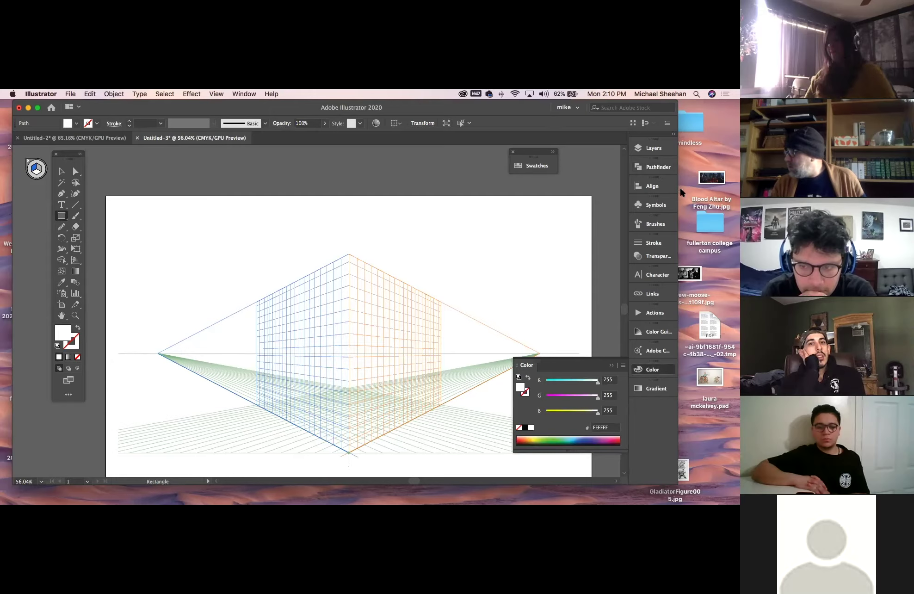
click(653, 370)
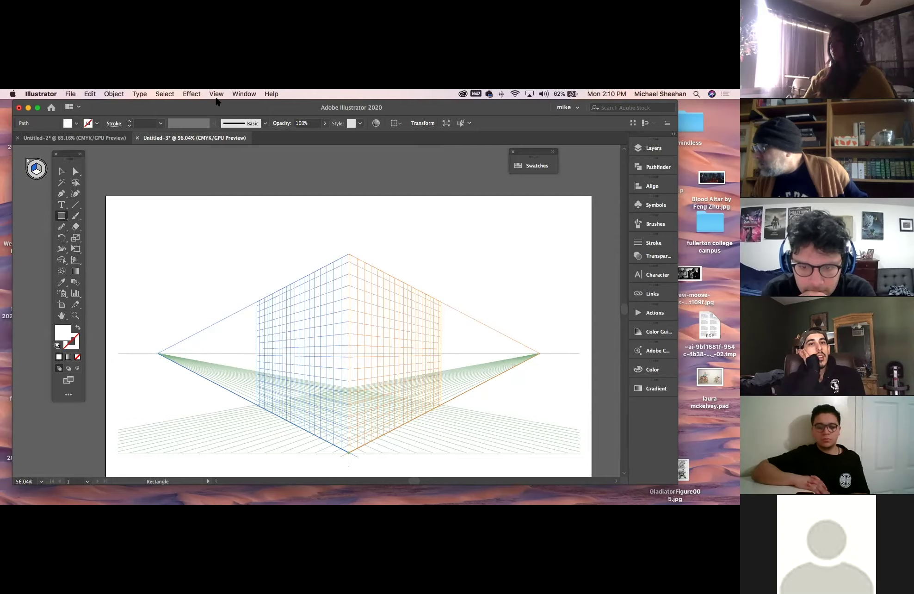
drag(530, 168, 658, 165)
click(657, 166)
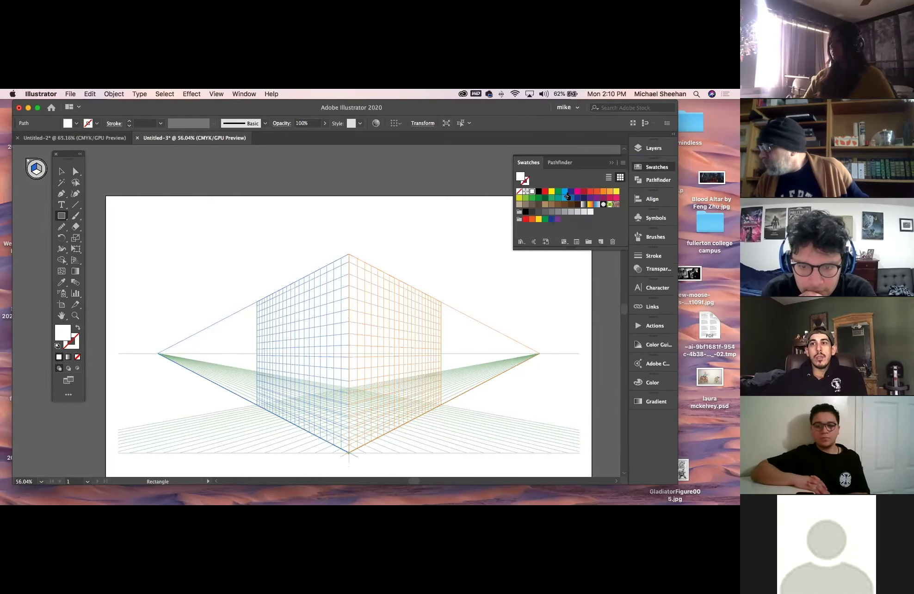
click(604, 192)
Step: Activate the right perspective plane and draw a rectangle wall on it that meets the orange wall at the corner edge
key(shift+v)
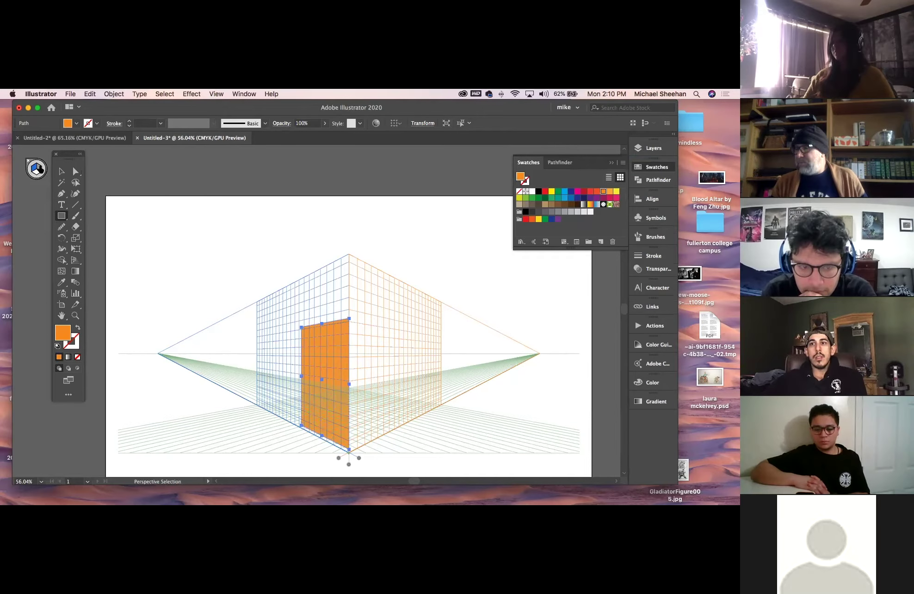
key(super+shift+a)
key(m)
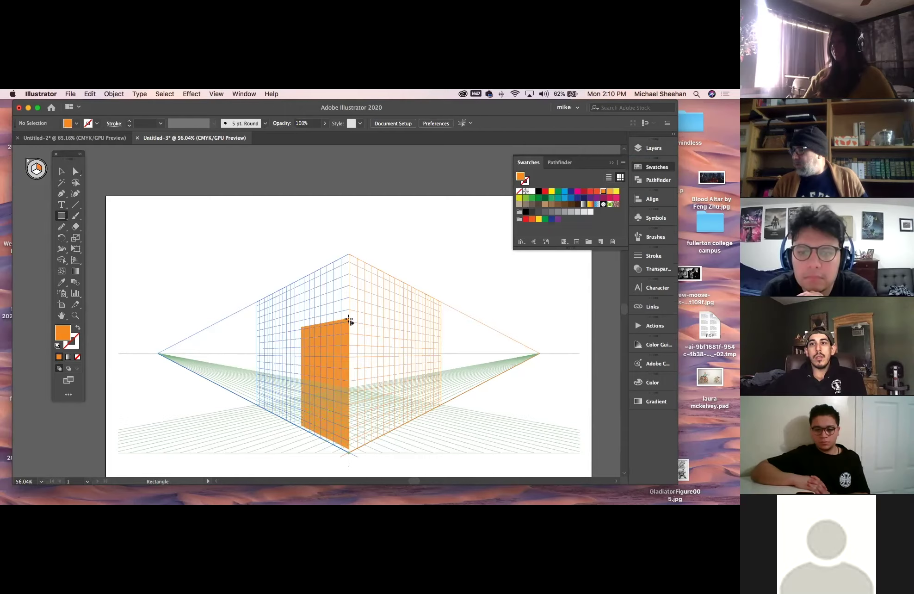
drag(350, 320, 389, 431)
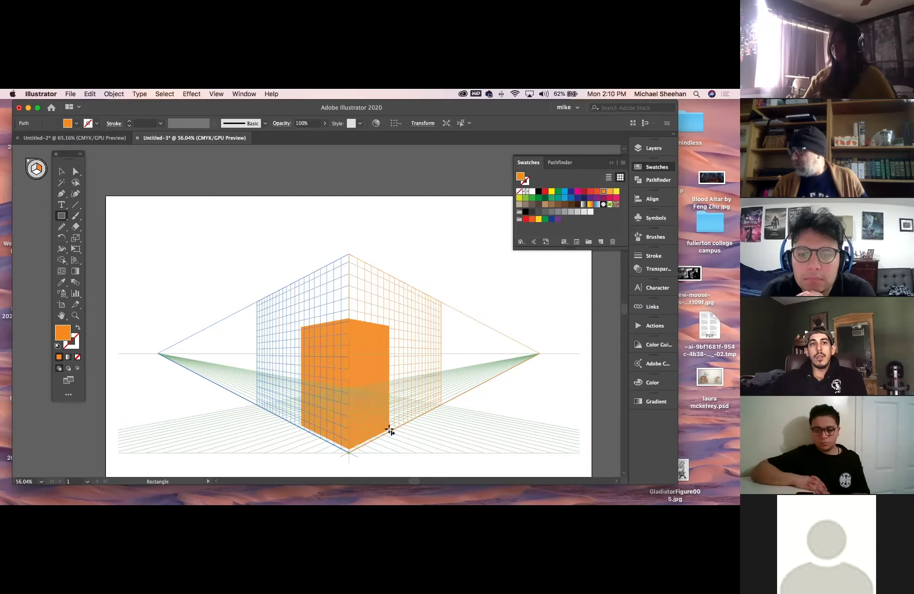
Step: Darken the right wall's fill to the burnt orange C6590E (RGB 198, 89, 14)
click(653, 383)
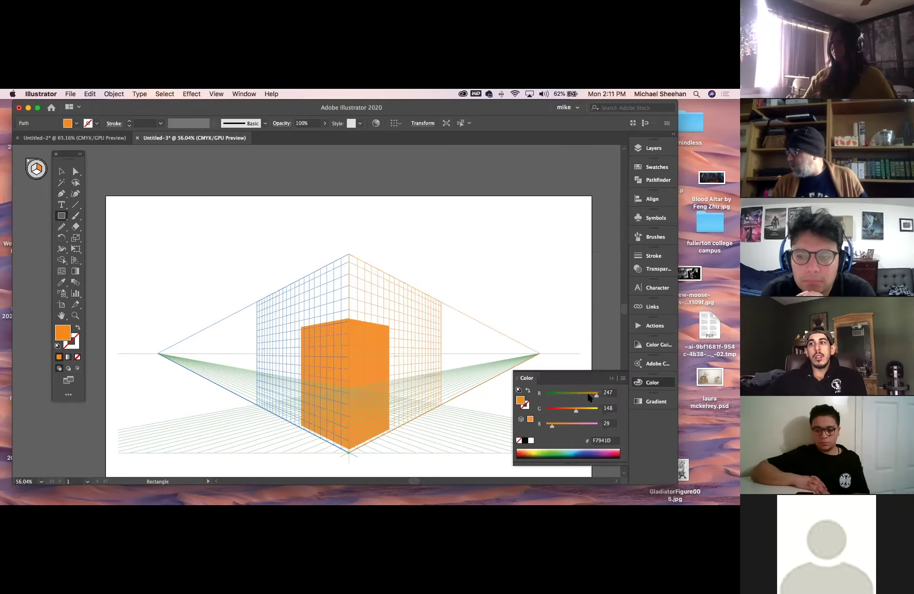
click(566, 410)
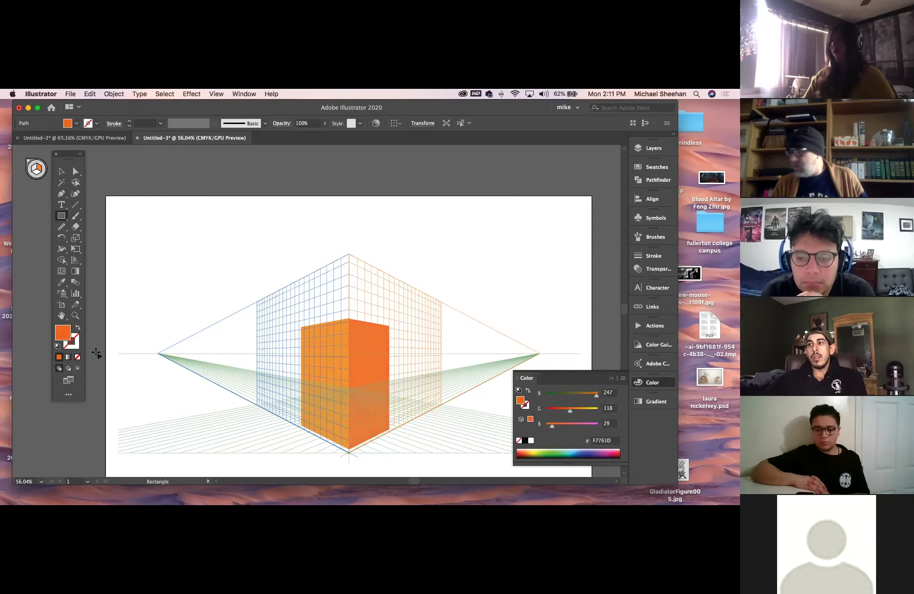
double_click(59, 335)
drag(355, 259, 357, 269)
click(468, 248)
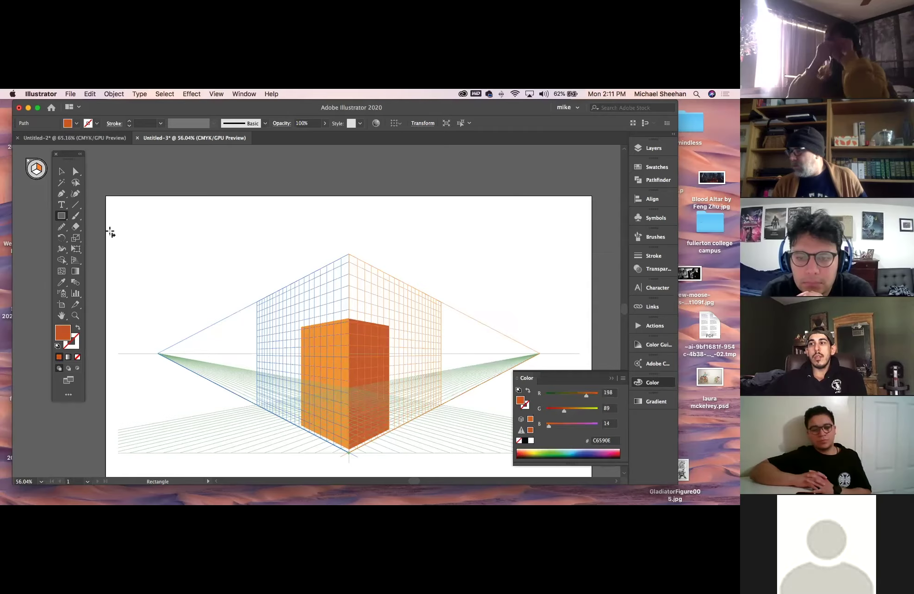
Step: On the left perspective plane, draw a narrow window near the orange wall's upper outer corner and duplicate it in perspective towards the building corner
click(62, 172)
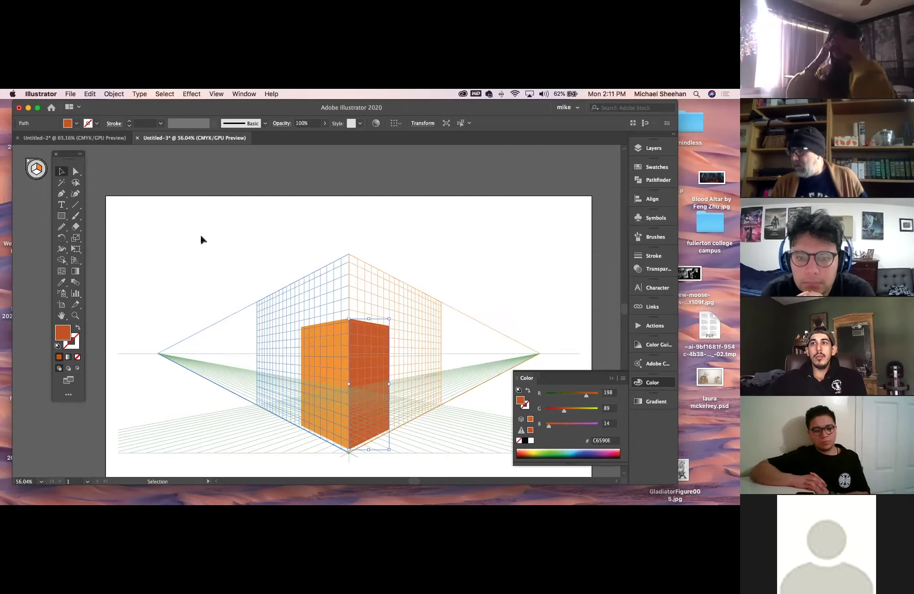
click(35, 168)
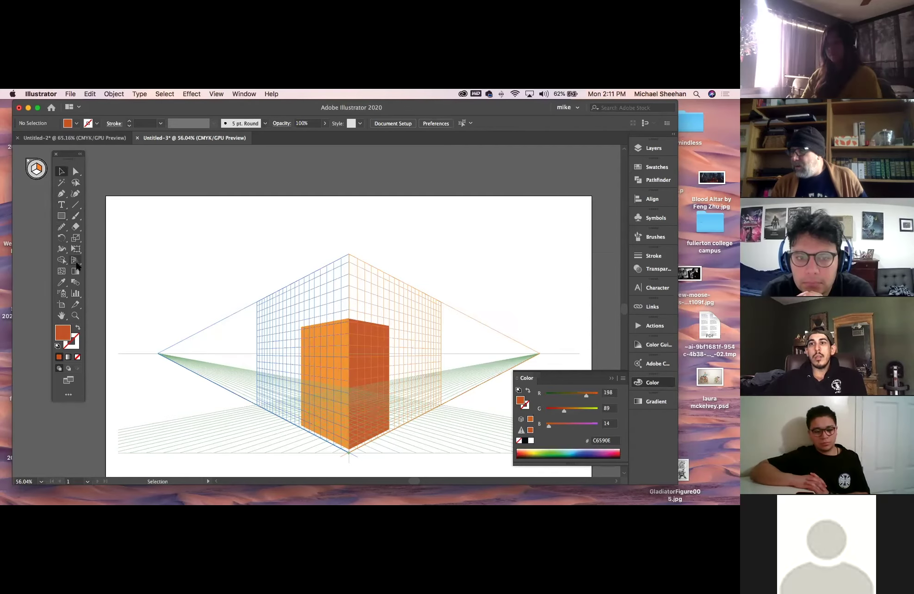
click(73, 262)
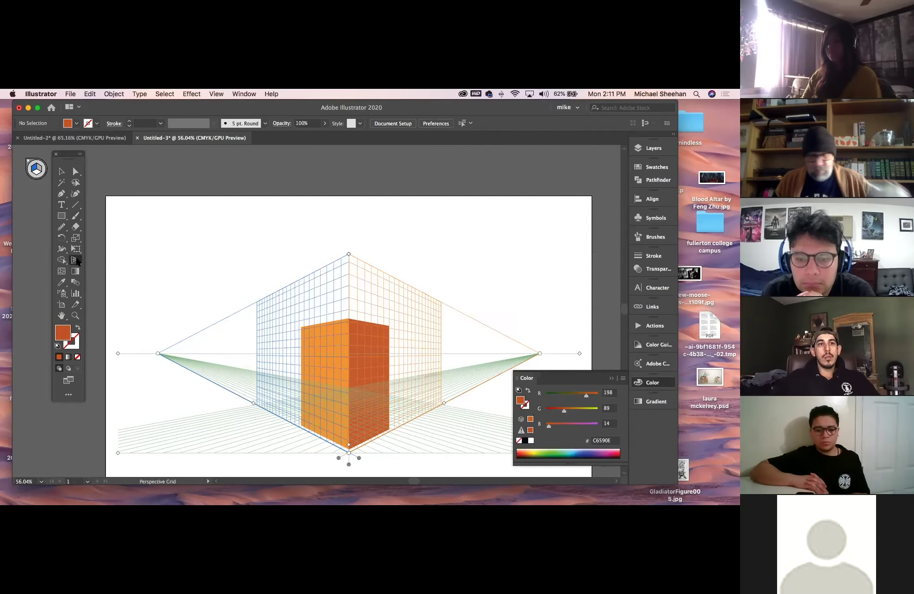
alt+click(75, 260)
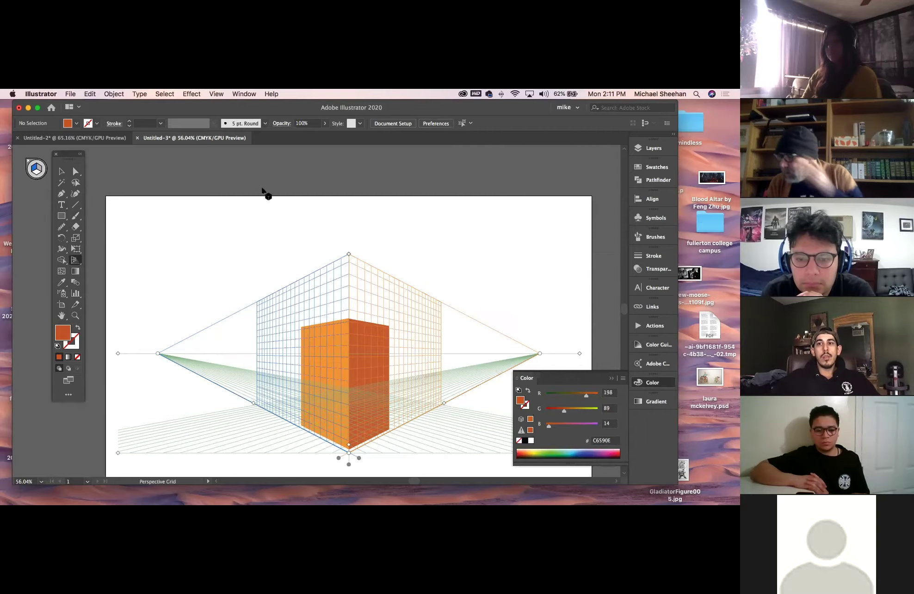
click(61, 216)
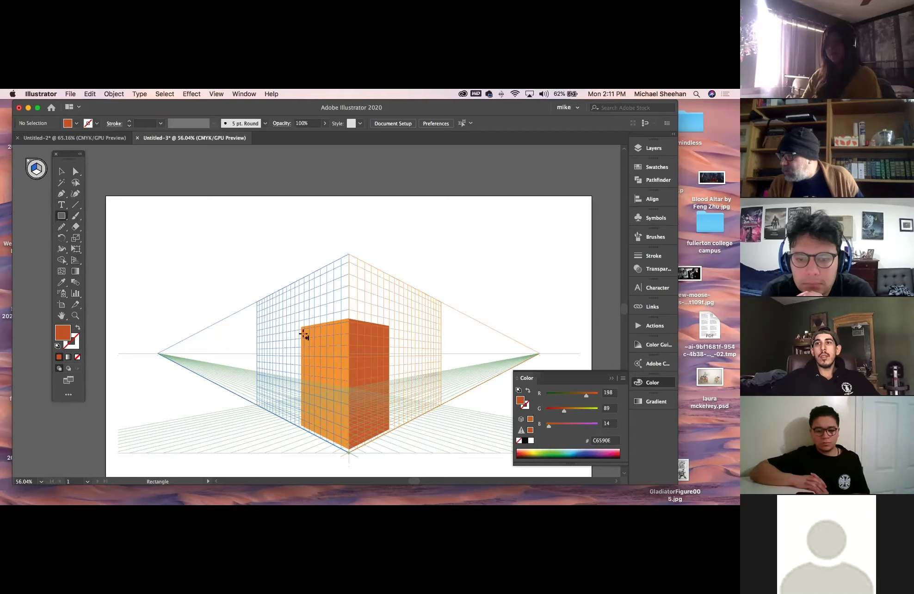
drag(319, 383, 313, 363)
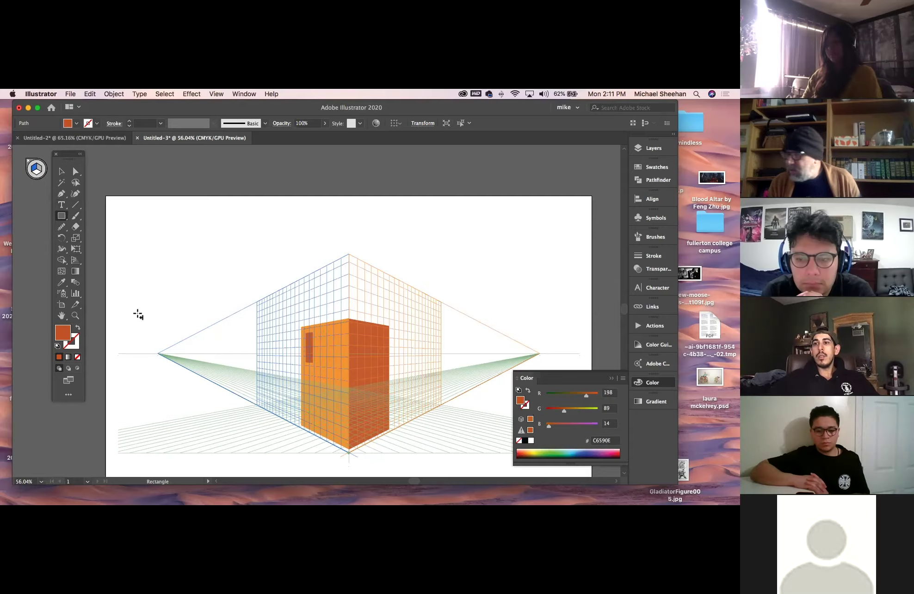
drag(80, 266, 128, 272)
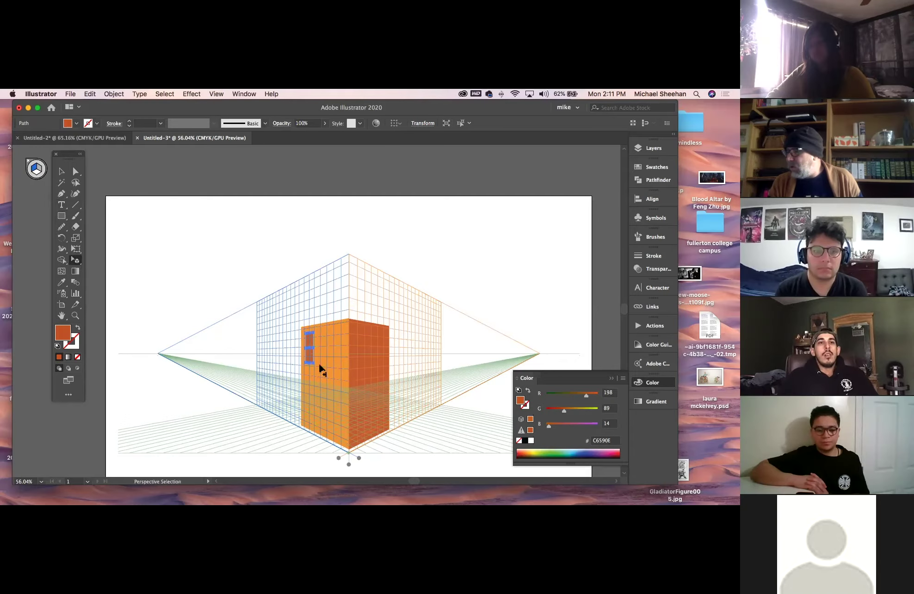
drag(310, 346, 324, 344)
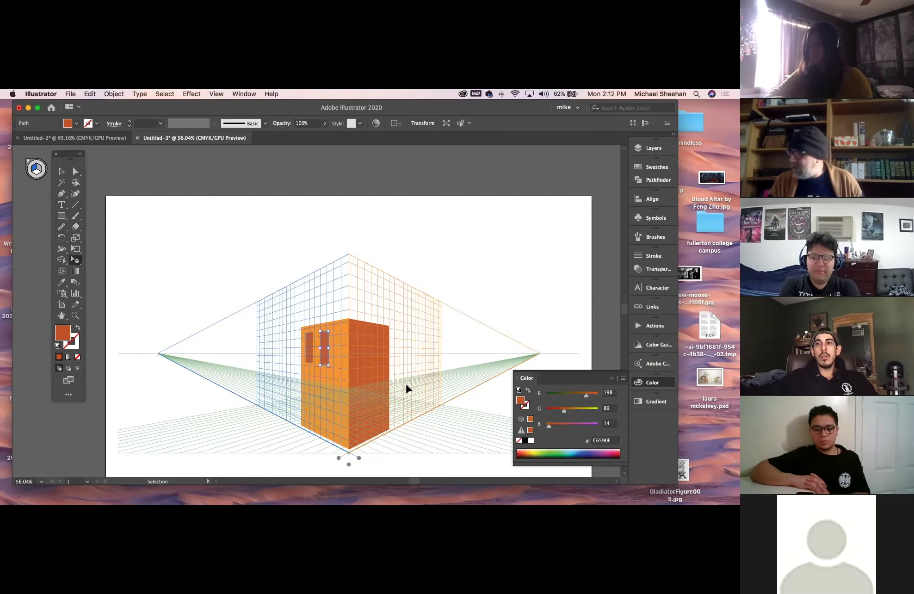
Step: Try a third window copy beside the second one on the left wall, and delete it
key(super+d)
drag(343, 342, 339, 341)
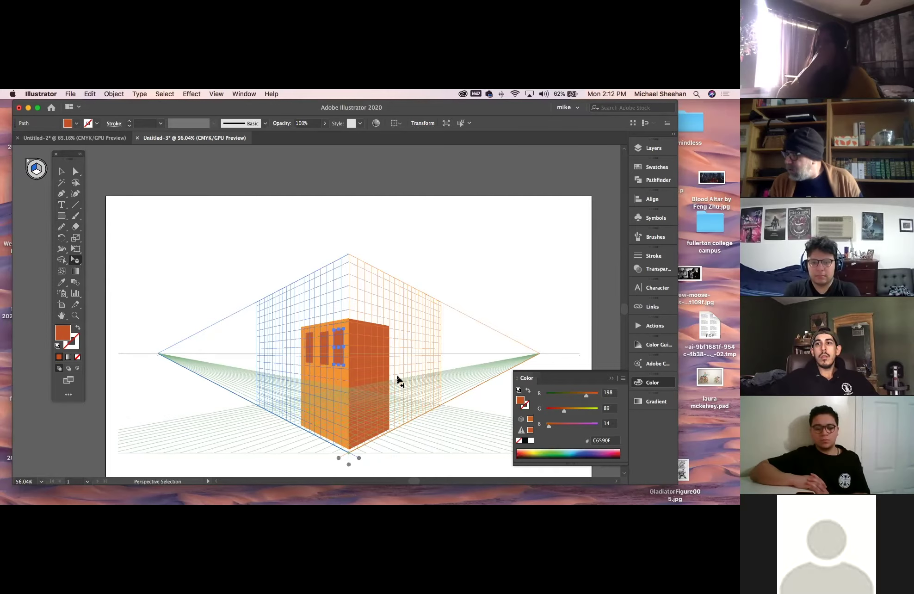
click(393, 385)
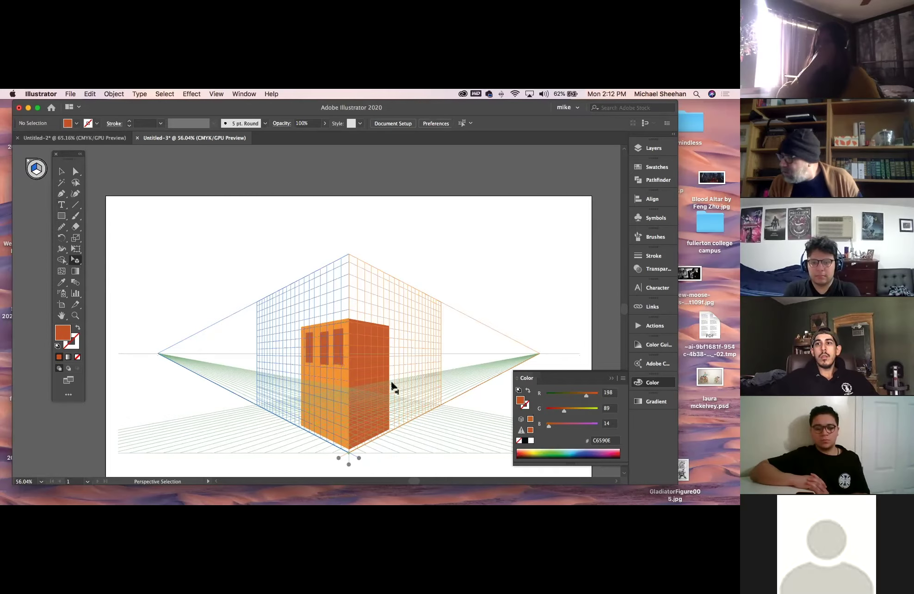
click(342, 348)
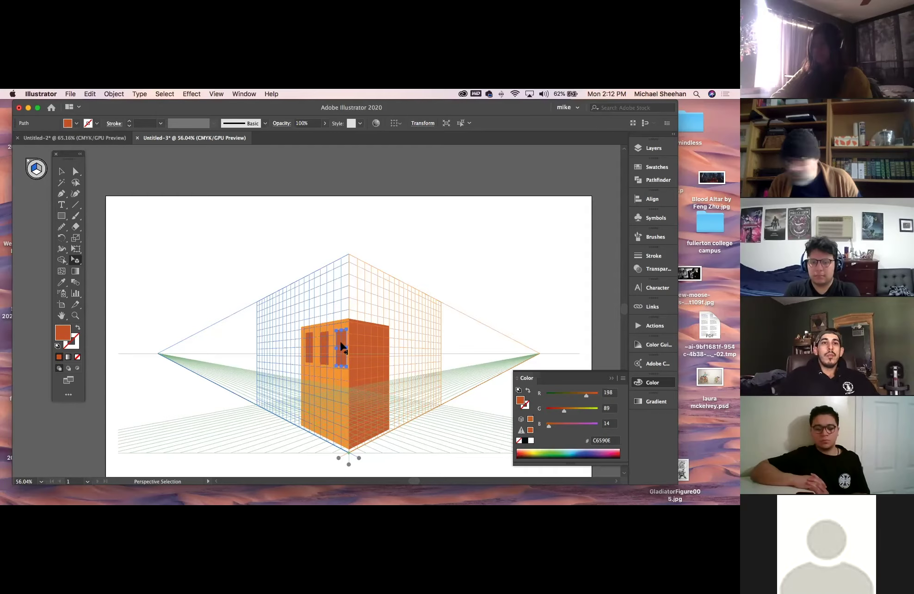
key(Delete)
Step: Move the second window slightly towards the first and shorten it so its lower edge follows the perspective of the first window
click(324, 350)
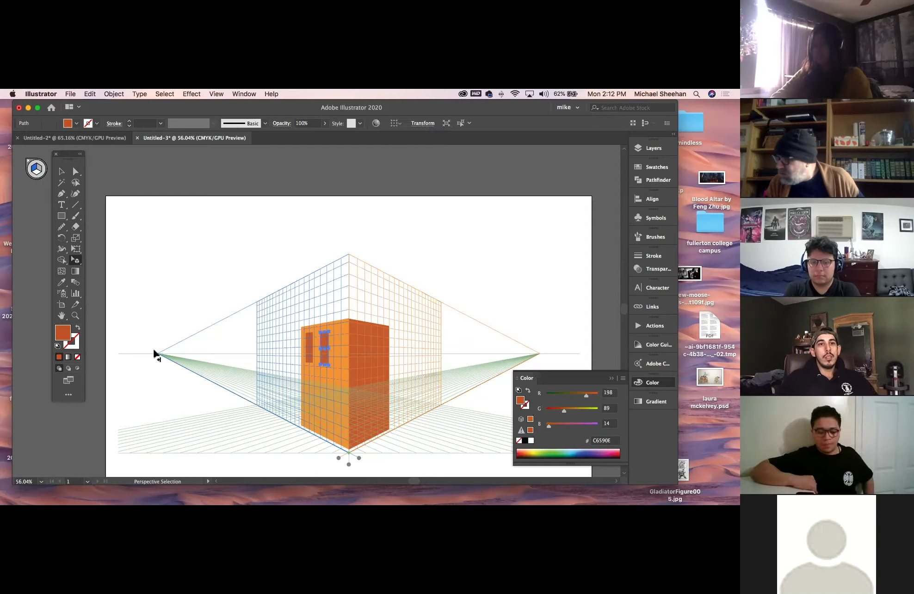
click(75, 317)
drag(339, 363, 457, 416)
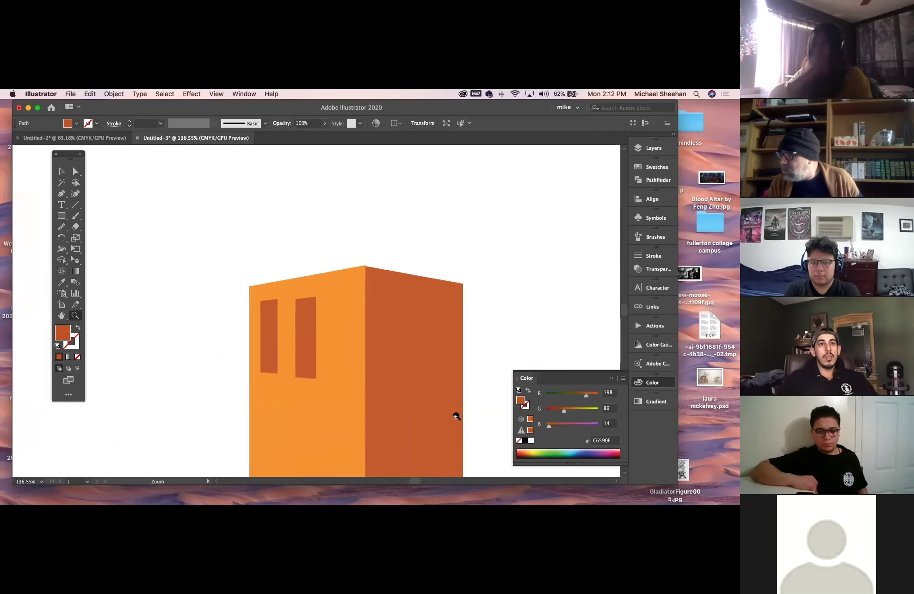
key(v)
click(302, 320)
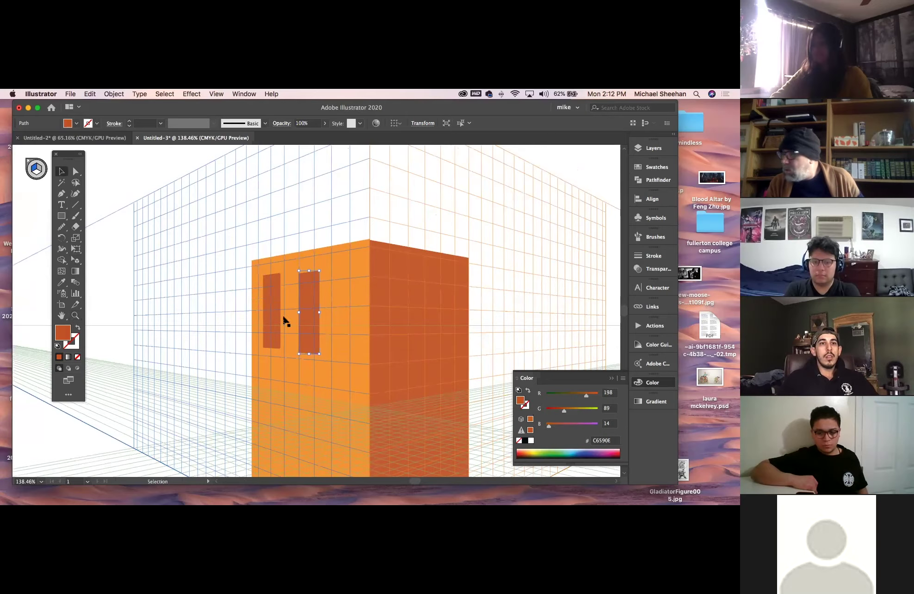
drag(307, 297, 307, 298)
key(a)
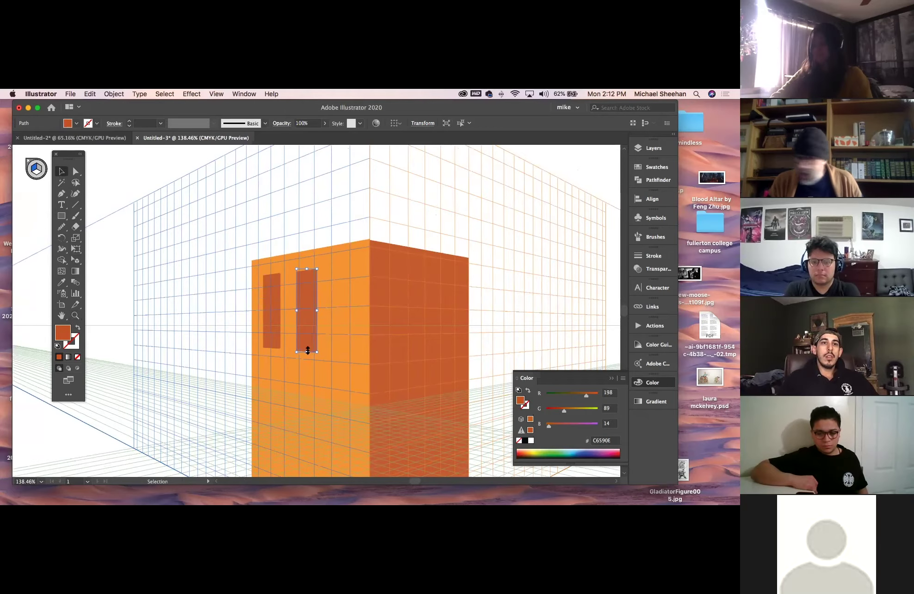
click(306, 356)
key(v)
click(306, 347)
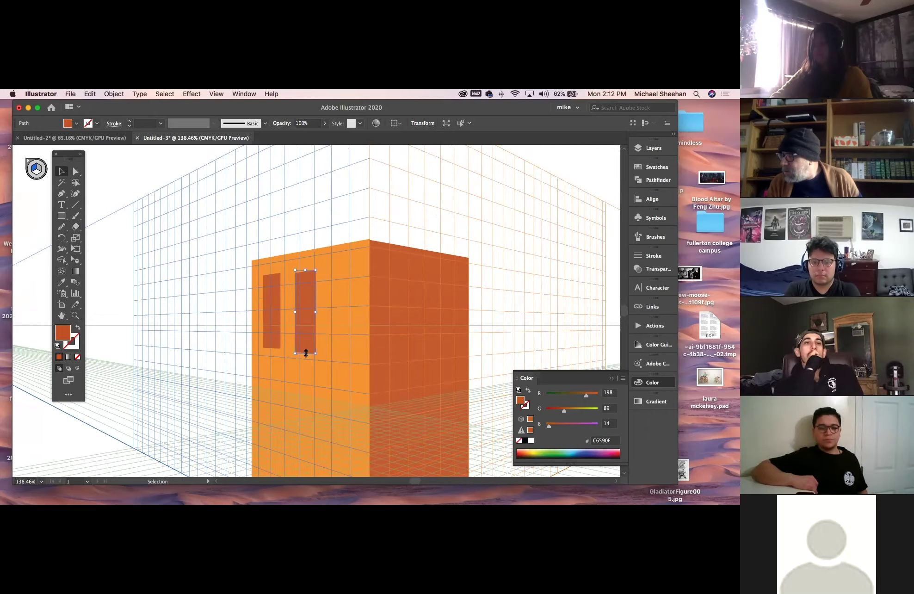
drag(305, 353, 306, 353)
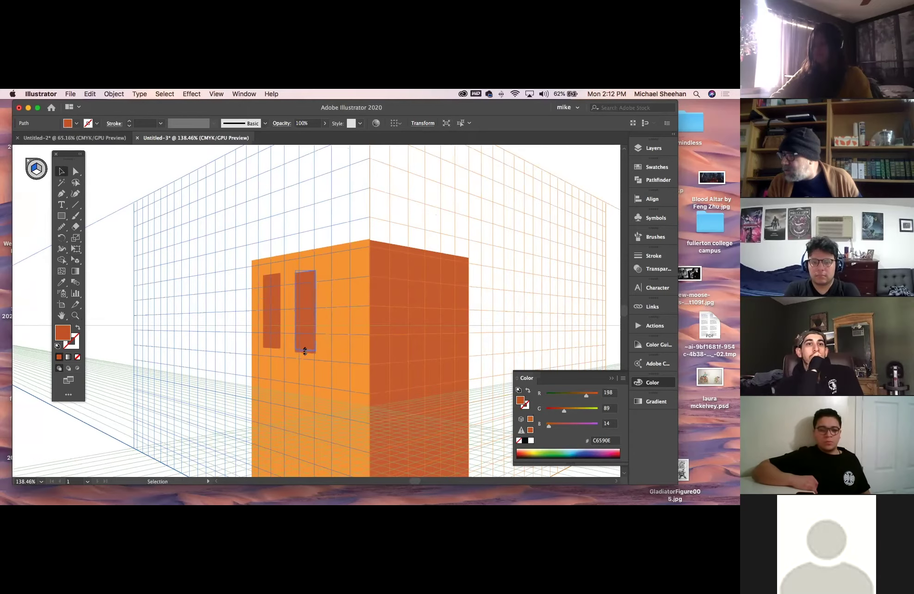
click(380, 367)
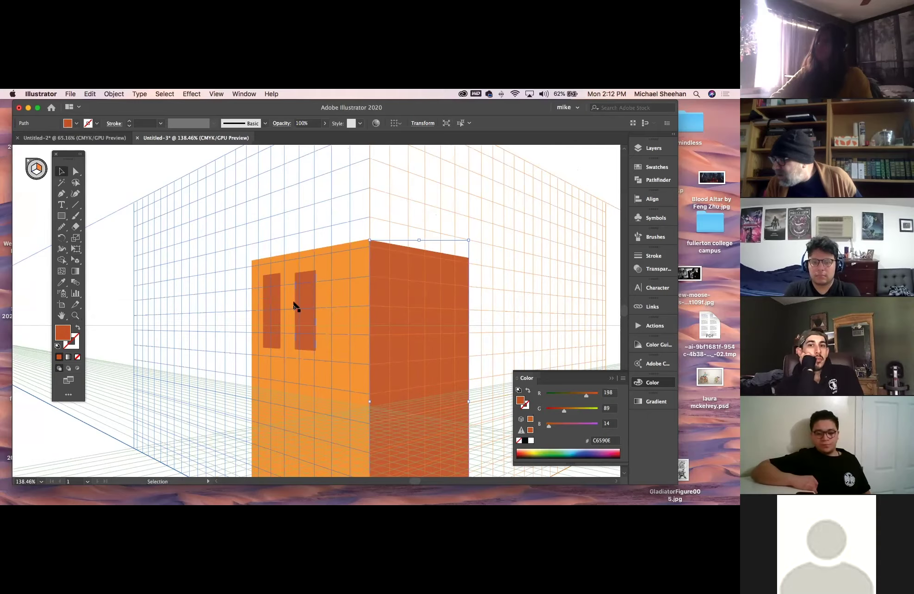
Step: Duplicate the second window in perspective towards the building corner to add a third window on the left wall
click(76, 257)
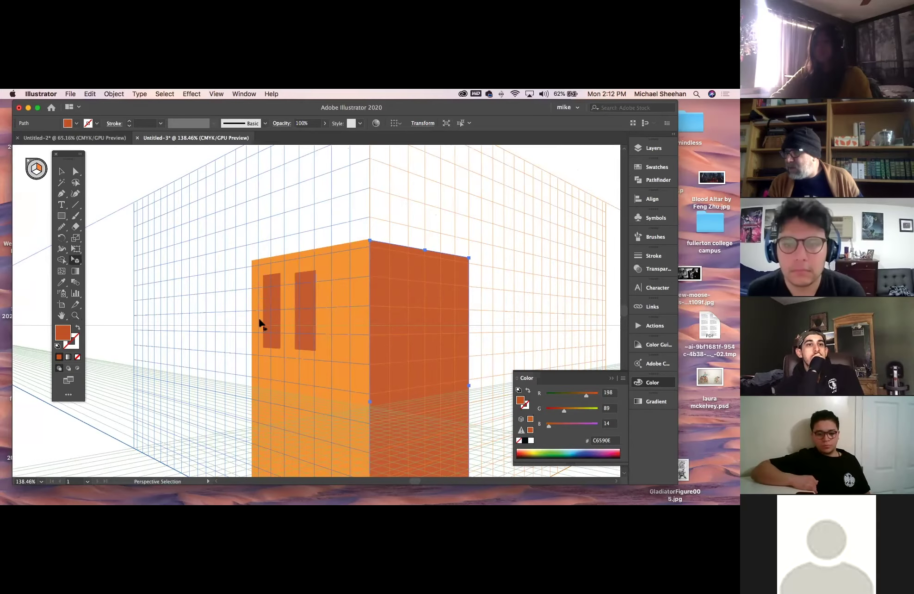
click(303, 311)
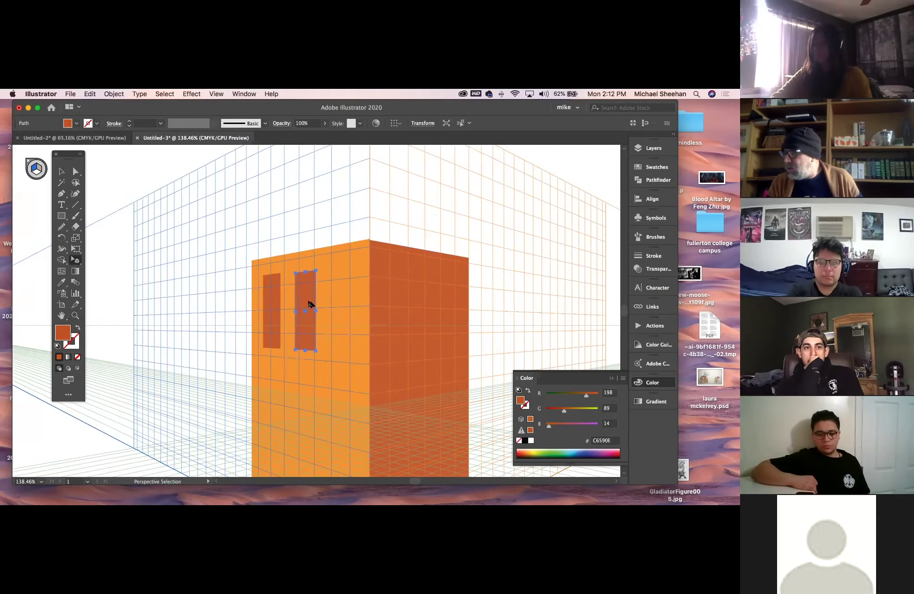
drag(308, 300, 345, 298)
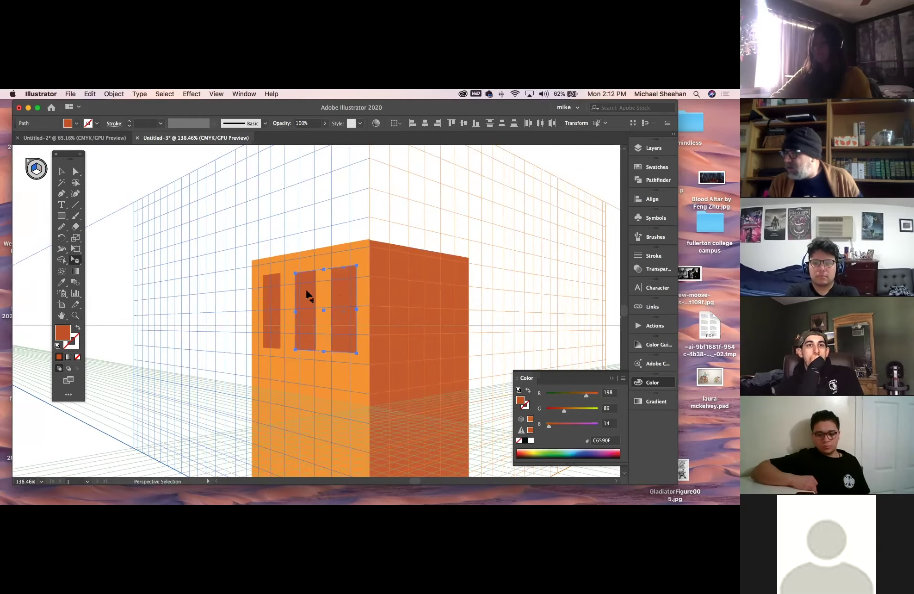
Step: Duplicate the row of three windows in perspective straight down the left wall as a second row, and deselect it
drag(342, 343, 352, 267)
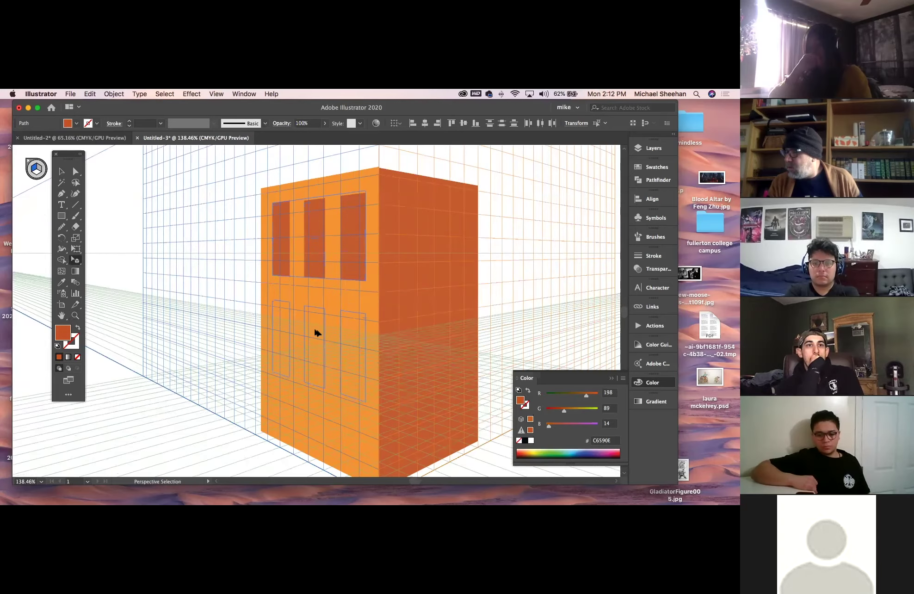
drag(314, 324, 315, 326)
click(62, 171)
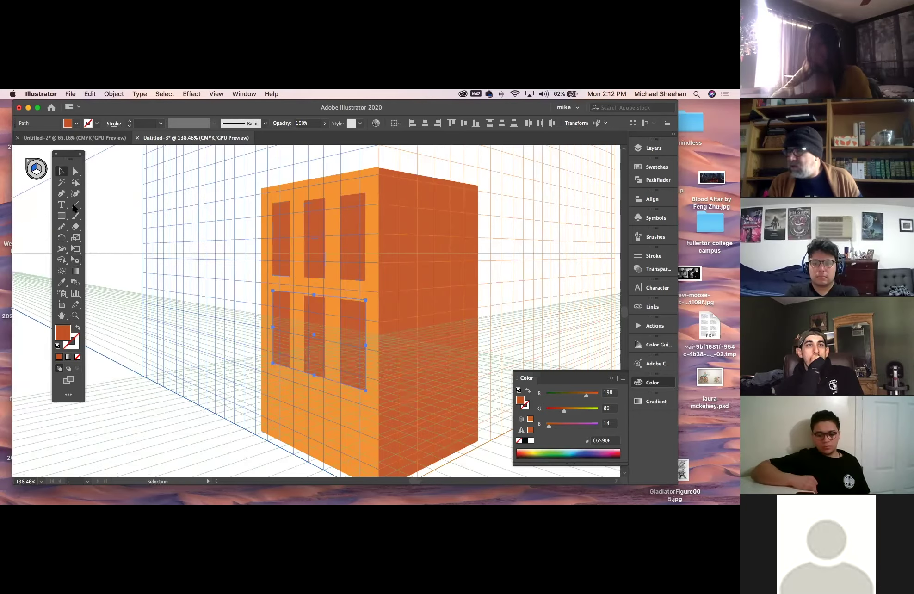
click(128, 432)
Step: Draw a thin burnt-orange cornice along the left wall's upper edge, slightly overhanging its outer side and ending at the building corner
drag(333, 259, 310, 321)
key(m)
drag(226, 243, 348, 235)
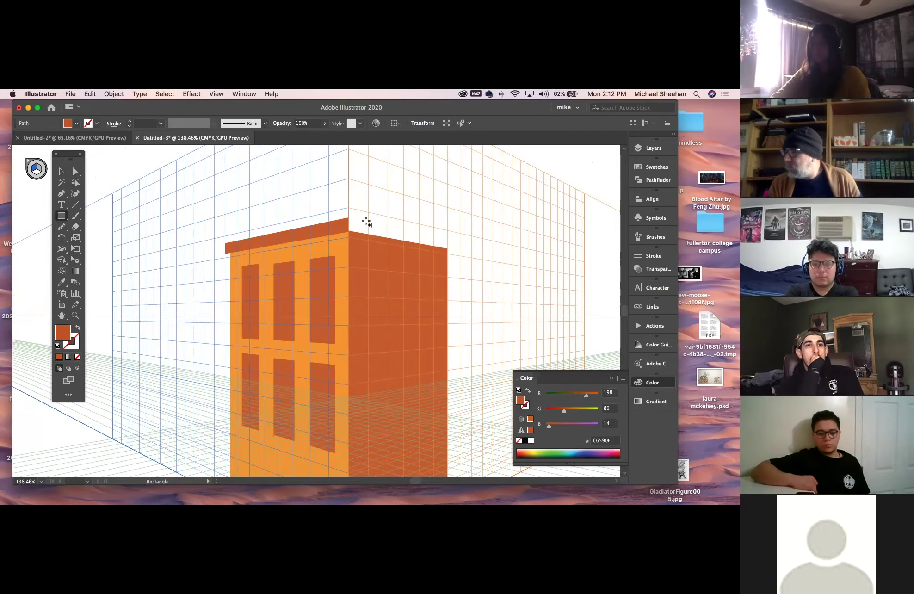
Step: Activate the right perspective plane and draw a matching cornice along the right wall's upper edge, slightly overhanging its outer side
key(shift+v)
key(super+shift+a)
key(m)
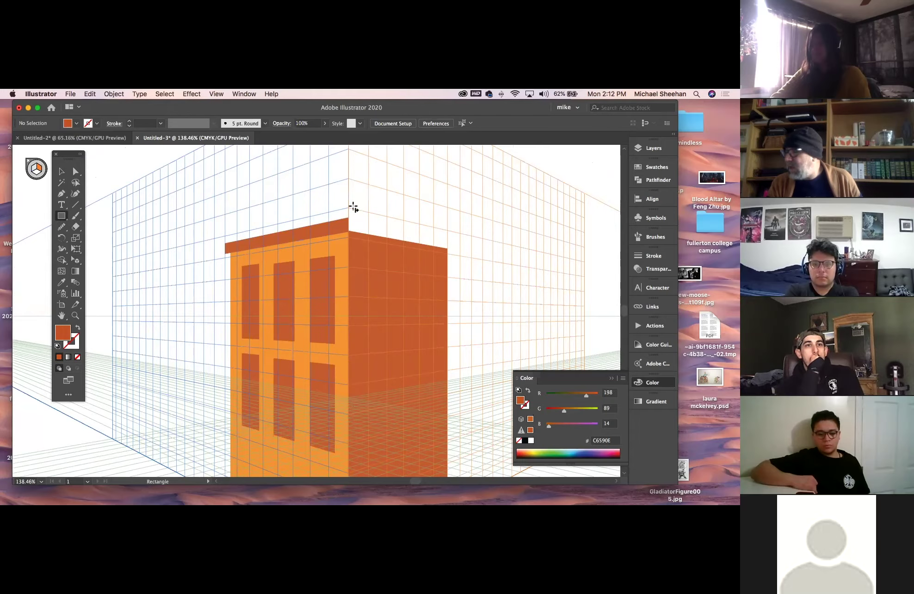
drag(348, 218, 451, 251)
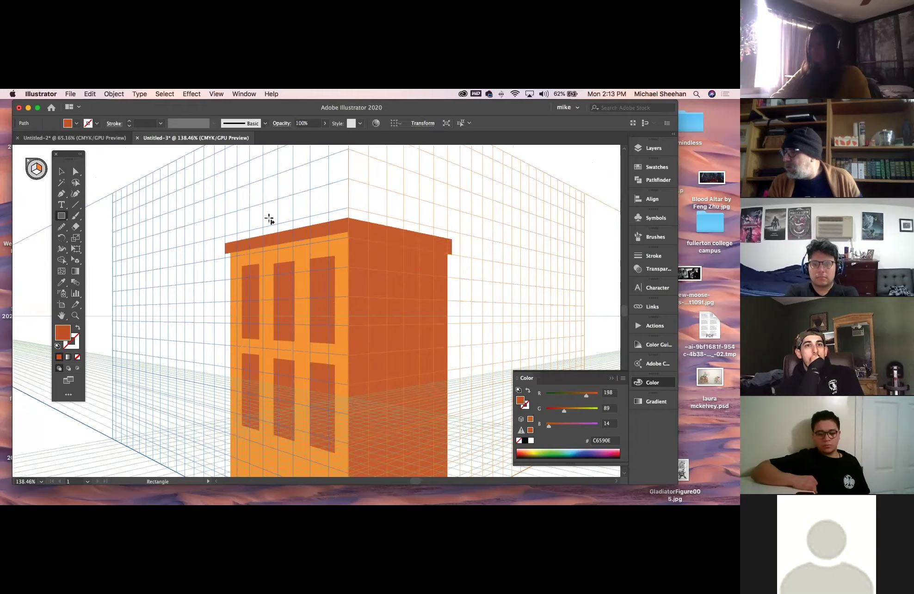
click(61, 171)
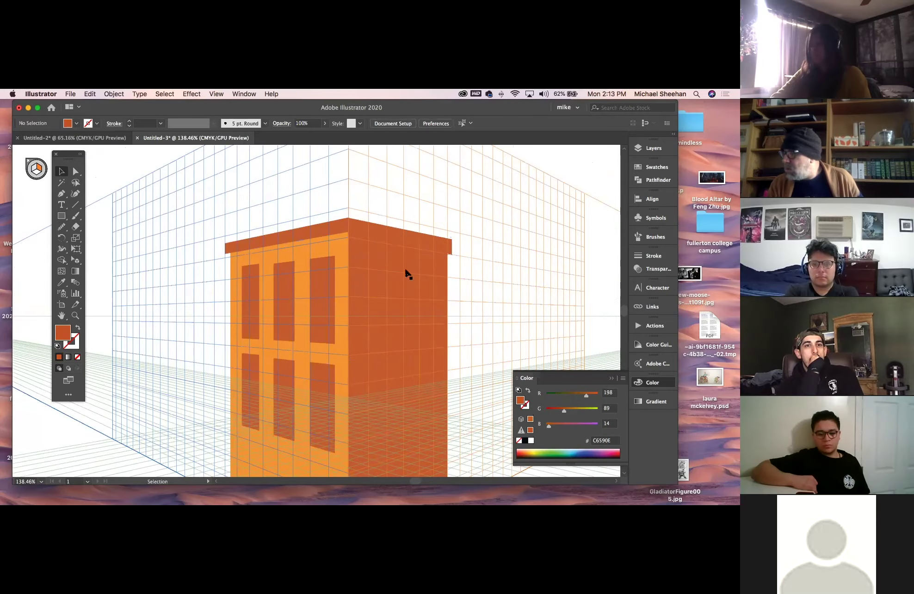
drag(398, 250, 397, 247)
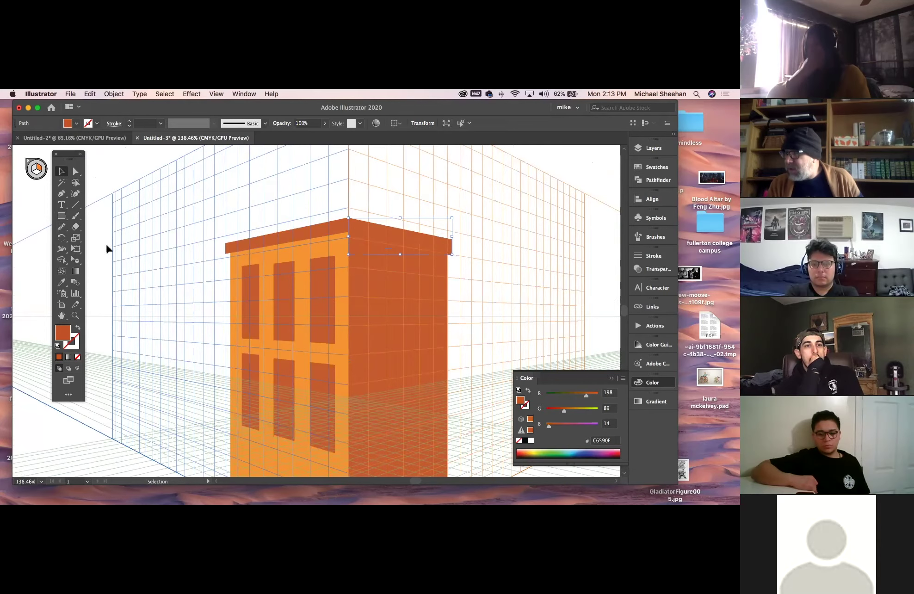
click(76, 261)
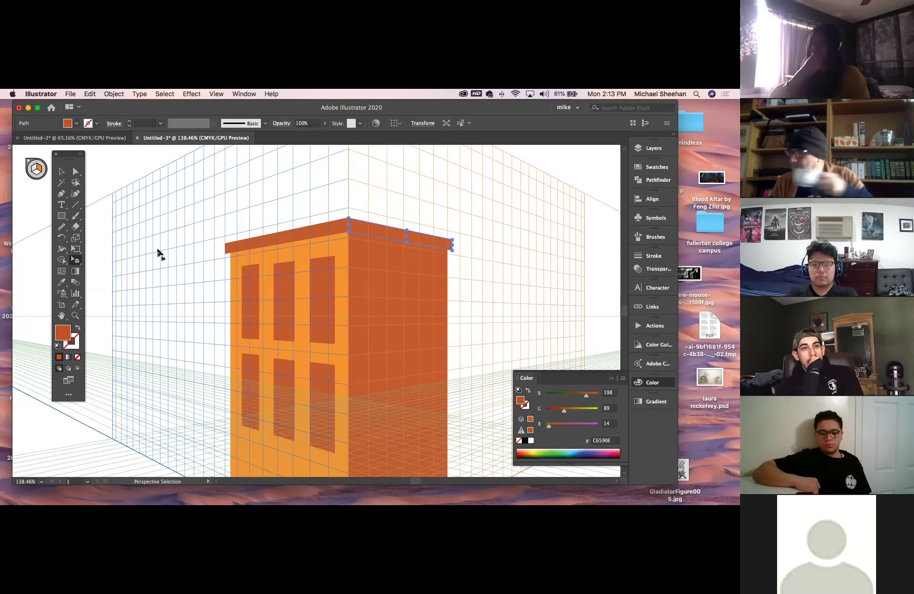
click(110, 160)
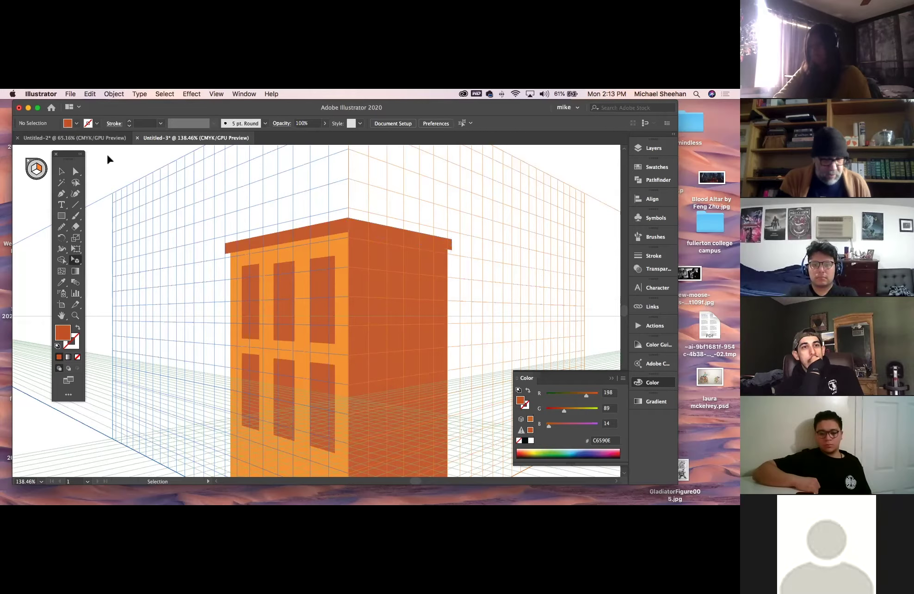
Step: Draw a tall burnt-orange ellipse on the right perspective plane, in the empty grid area beside the building
key(super+1)
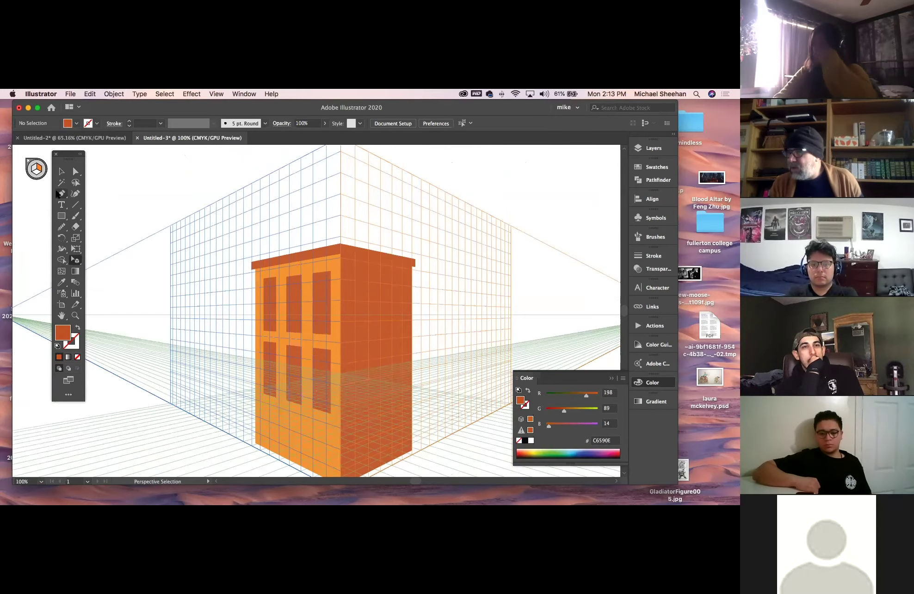
click(62, 215)
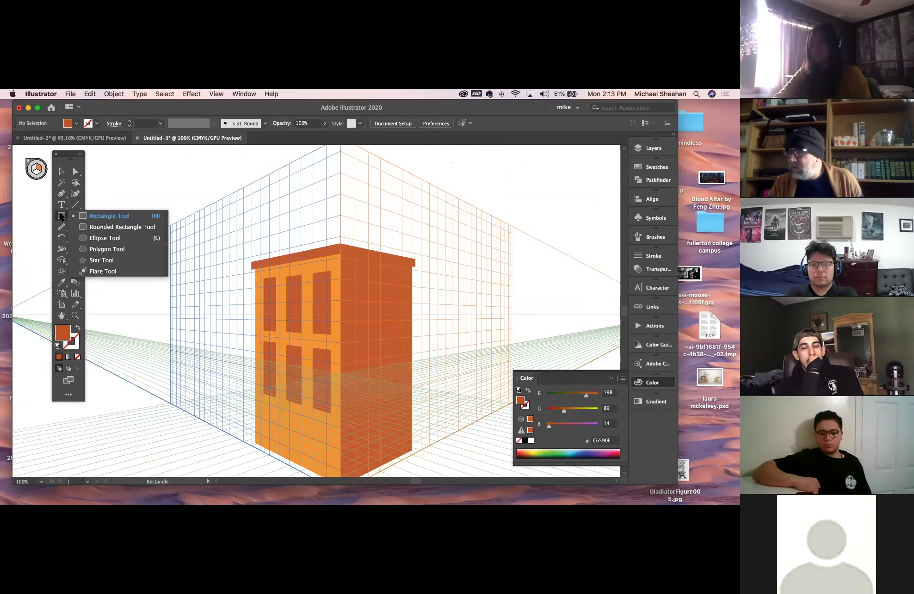
click(86, 238)
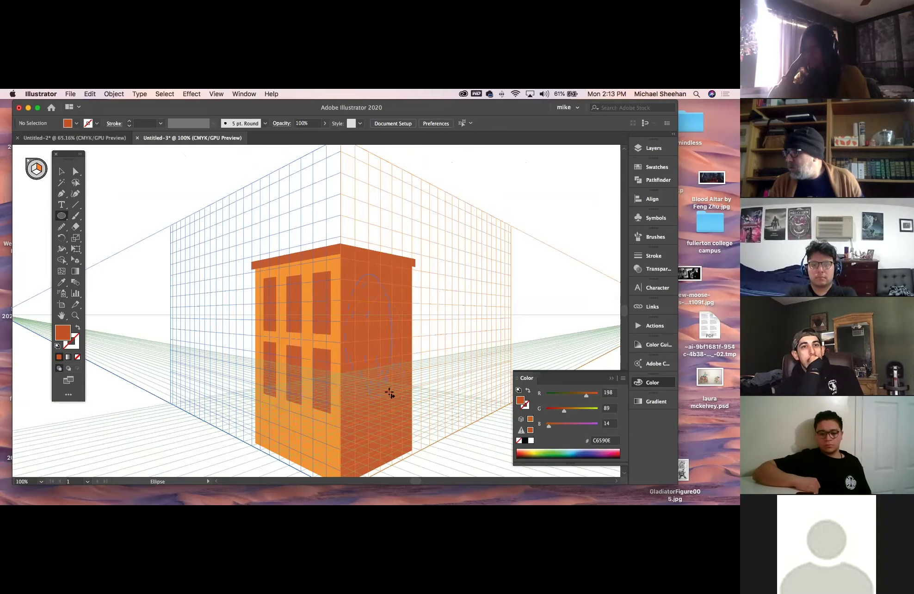
drag(403, 404, 408, 375)
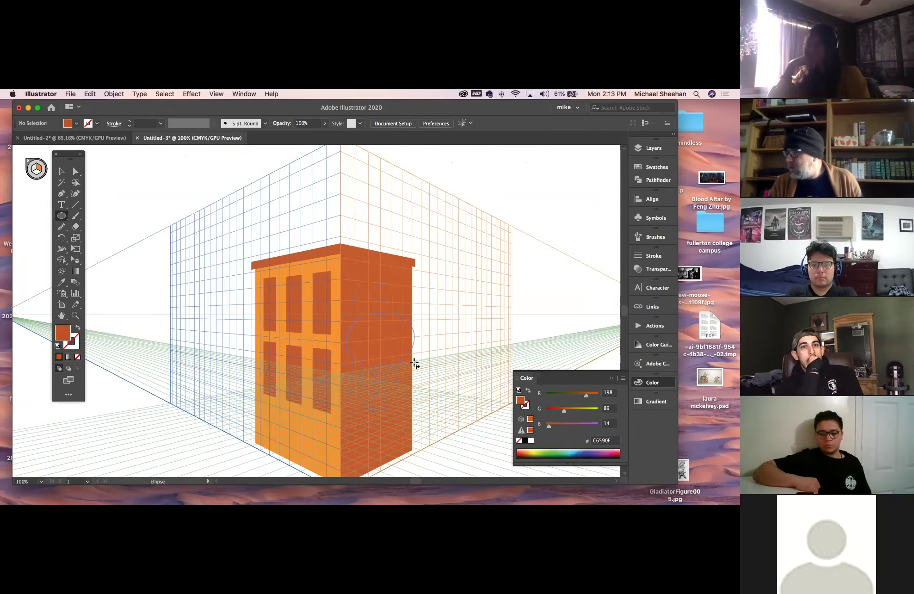
key(super+shift+a)
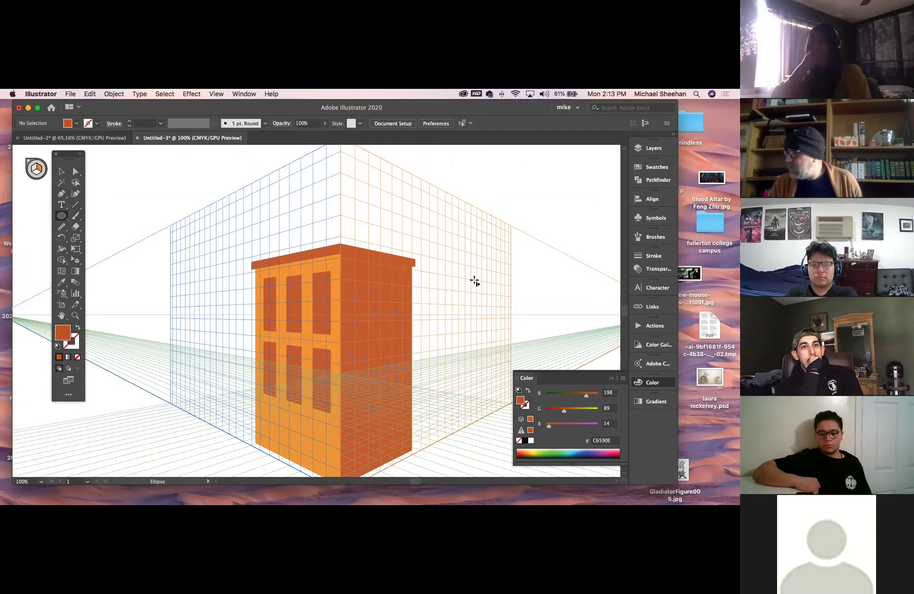
drag(473, 283, 506, 299)
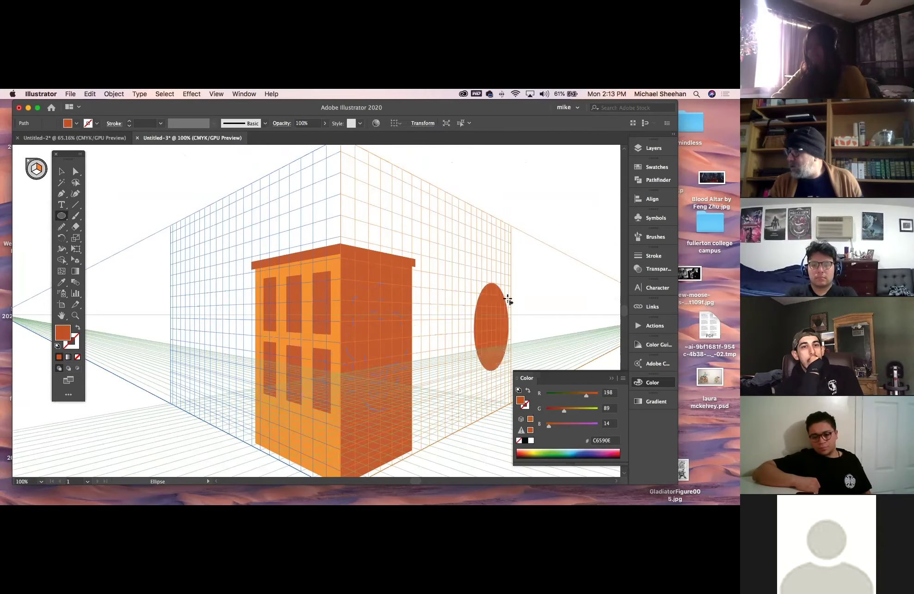
Step: Move the ellipse in perspective onto the right wall and shrink it to fit within the wall
key(shift+v)
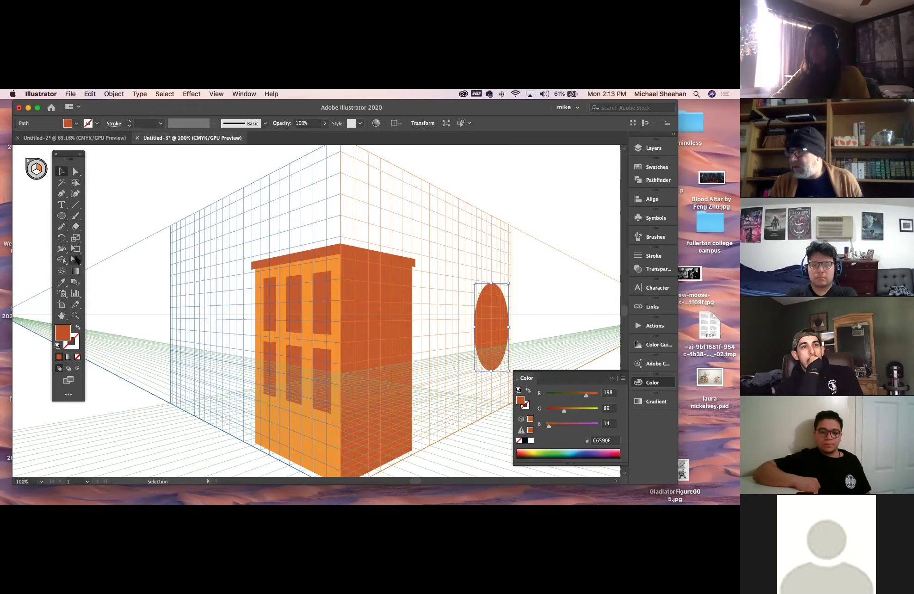
drag(503, 306, 401, 313)
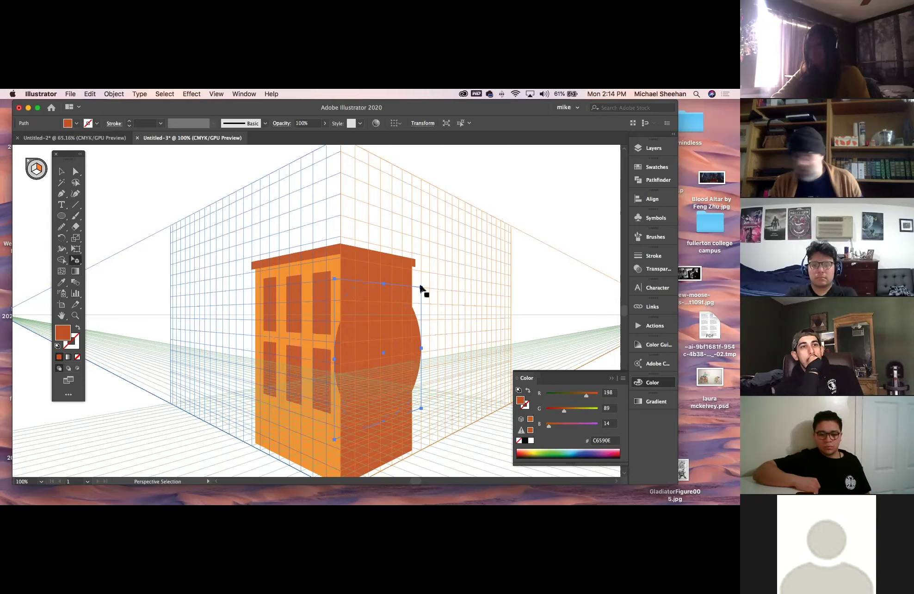
drag(421, 287, 388, 317)
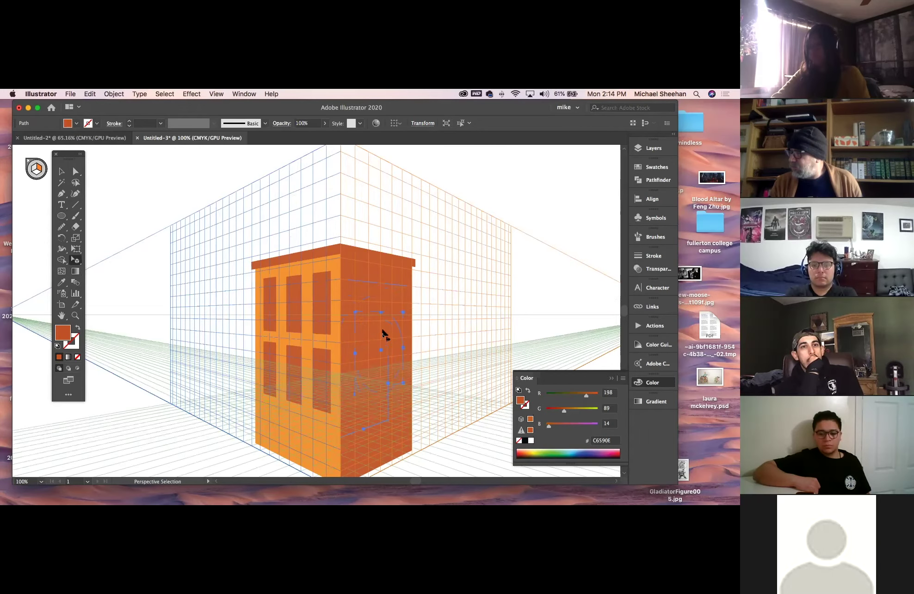
Step: Fill the ellipse on the right wall with dark brown 914410 and deselect it
double_click(65, 333)
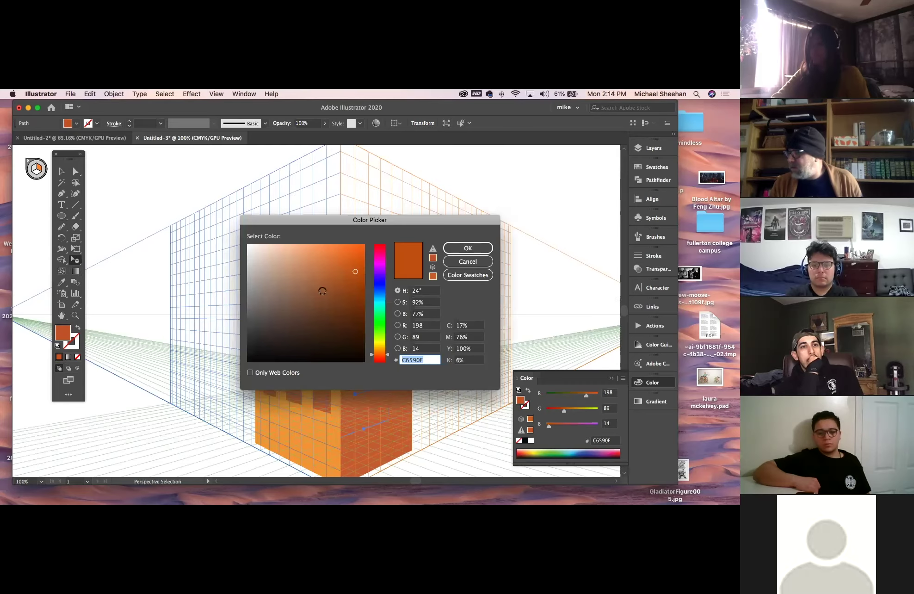
text(914410)
key(Return)
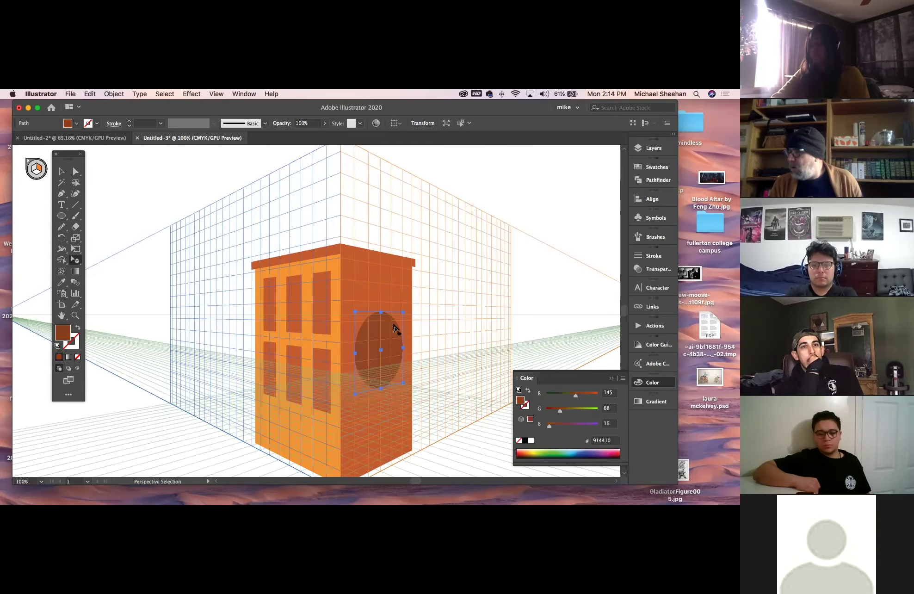
click(61, 171)
click(143, 167)
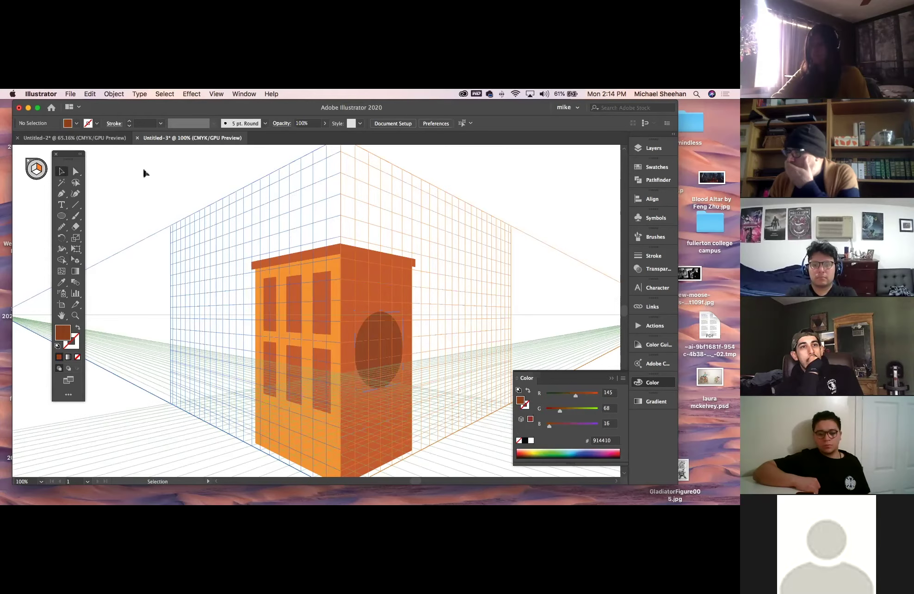
Step: Activate the left perspective plane for the rooftop lettering
key(t)
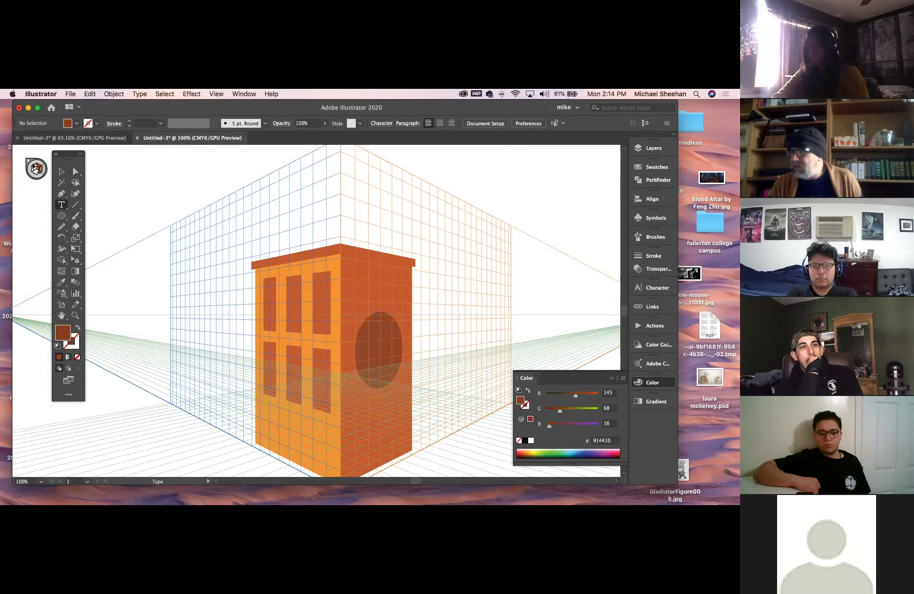
click(36, 168)
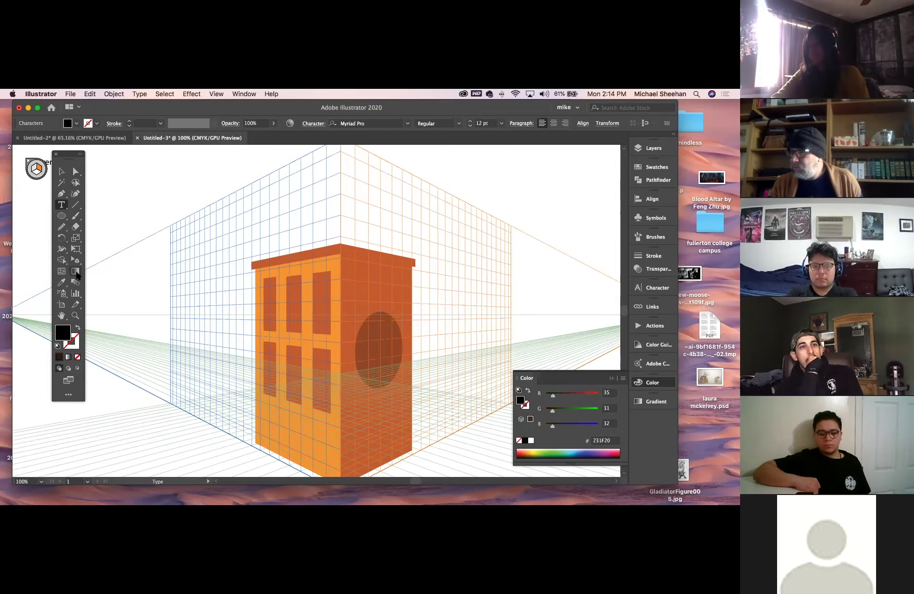
click(76, 260)
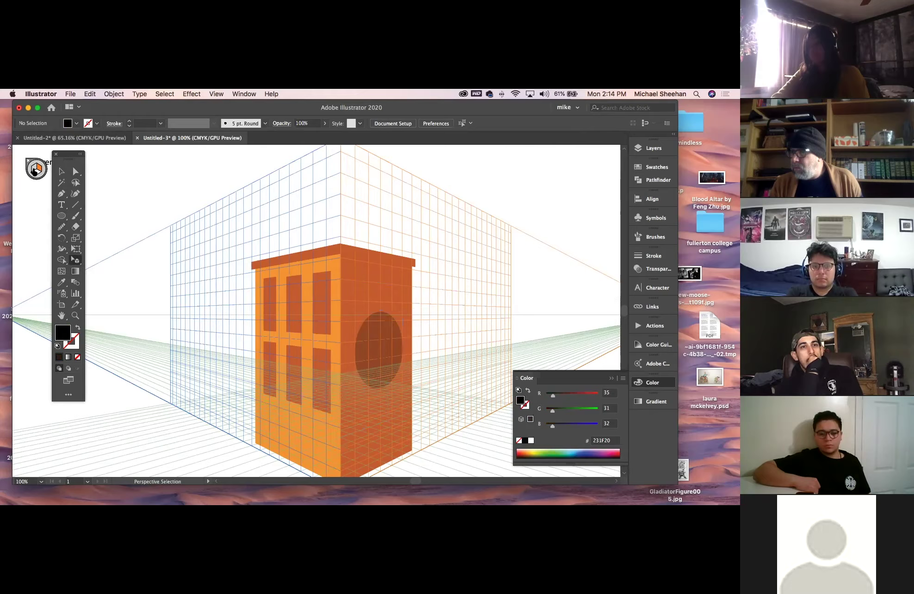
click(61, 205)
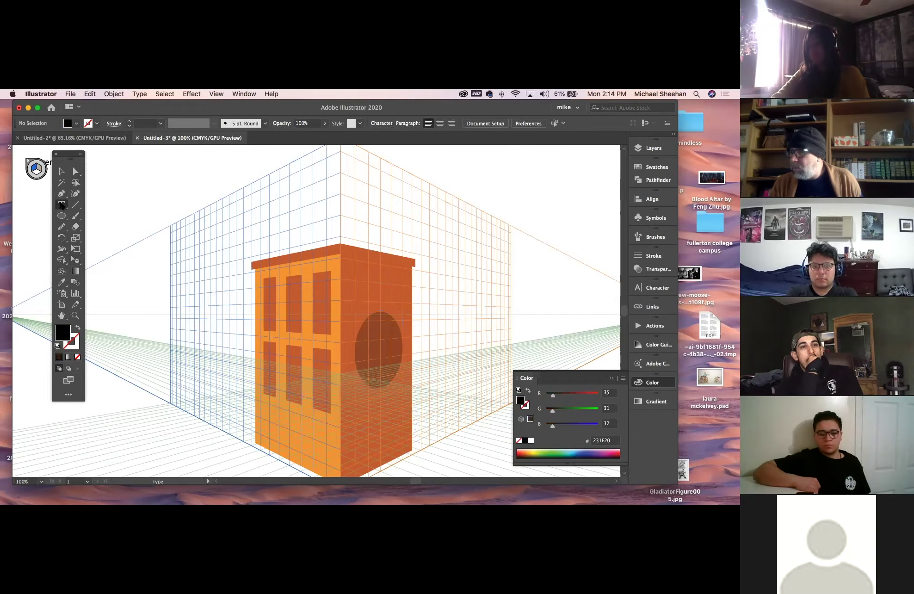
click(205, 237)
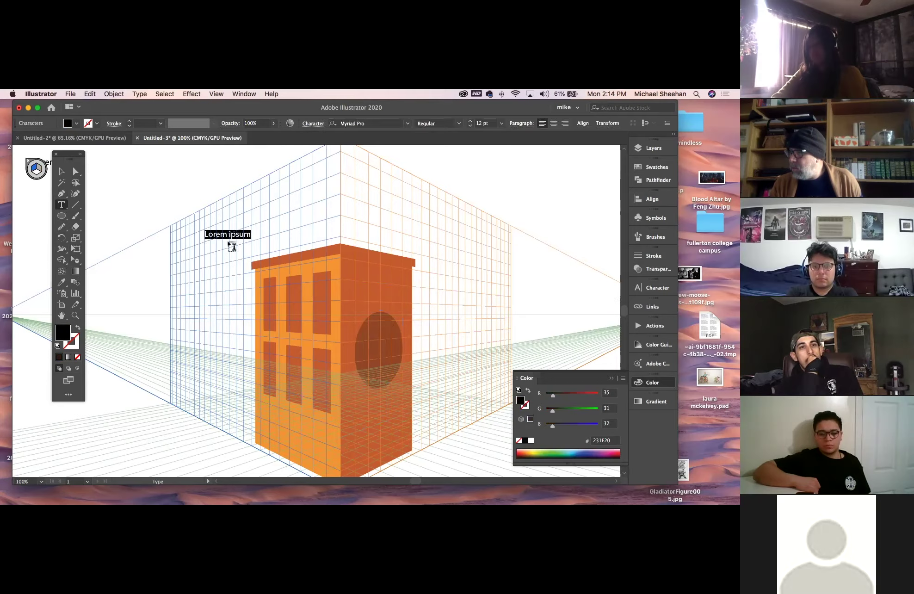
key(super+z)
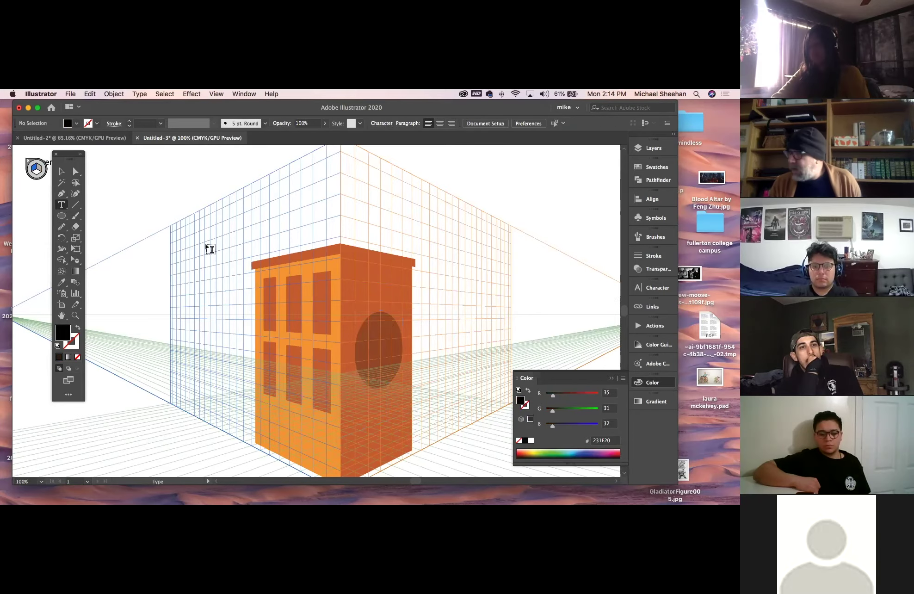
click(75, 260)
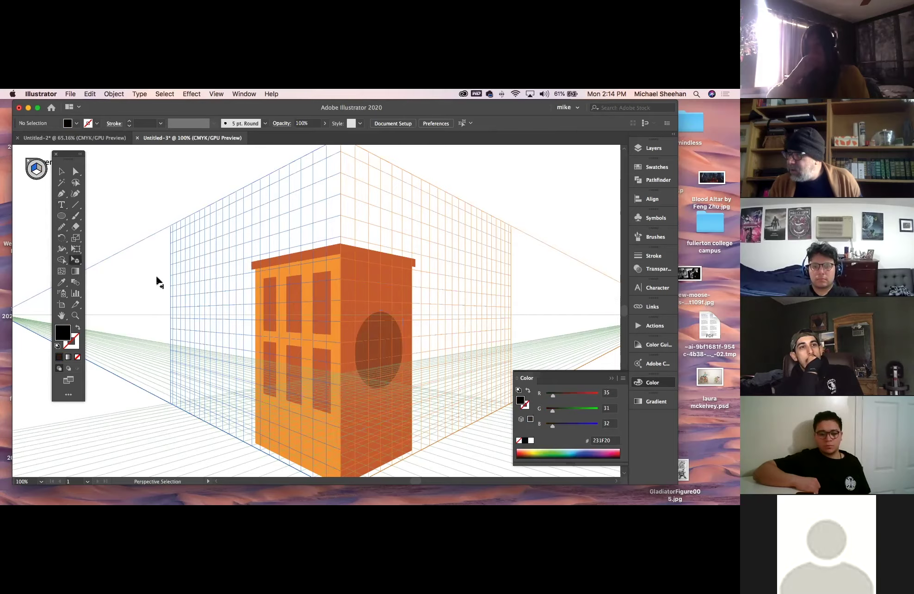
Step: Add a line of text with the presenter's first name in capitals in the blank area outside the grid
click(62, 205)
click(103, 186)
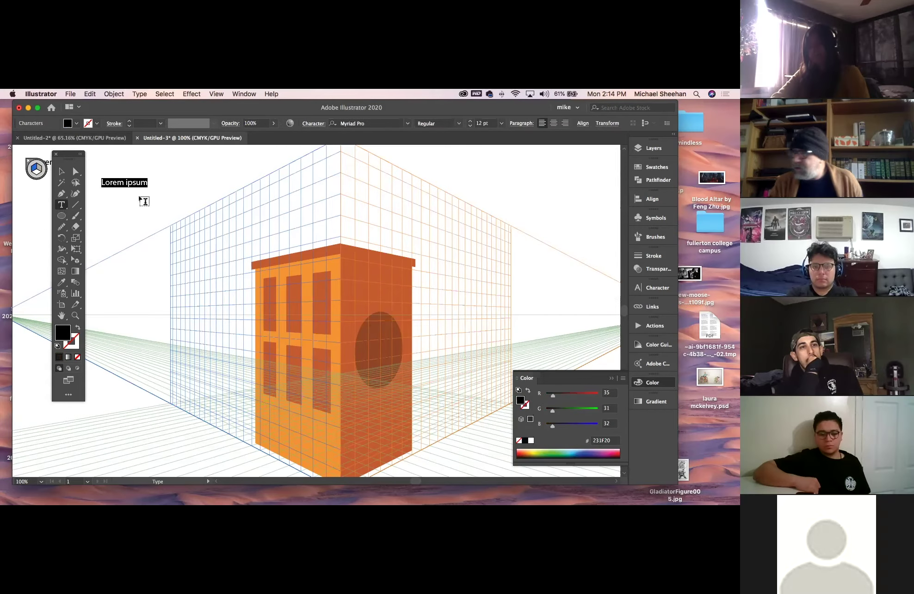
text(MIKE)
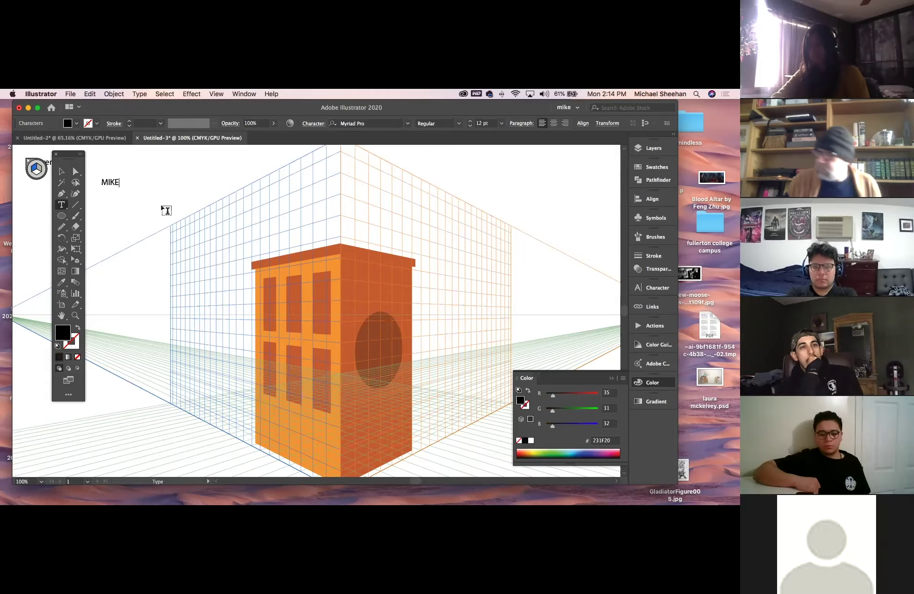
click(61, 171)
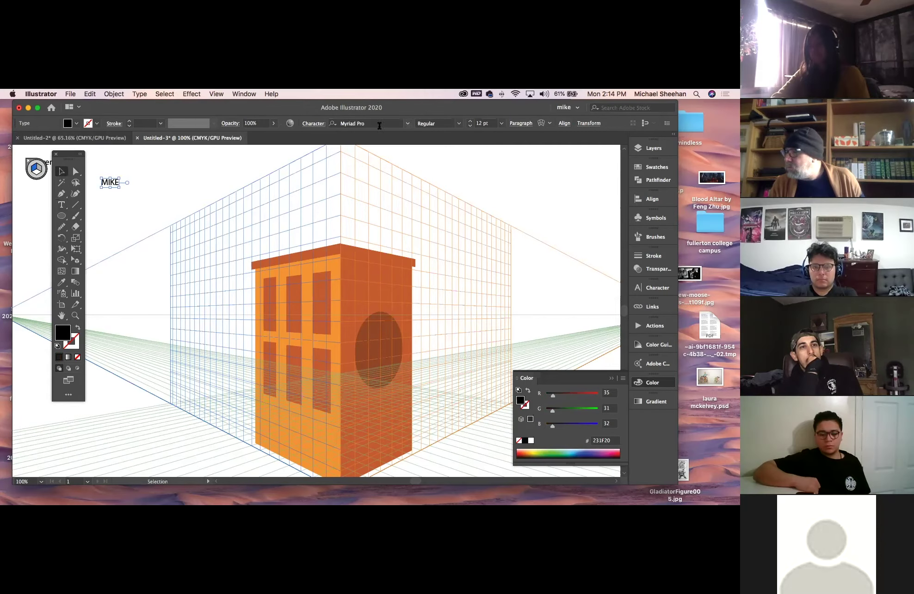
Step: Set the name text's font to Avenir in the Black style
click(379, 125)
text(ave)
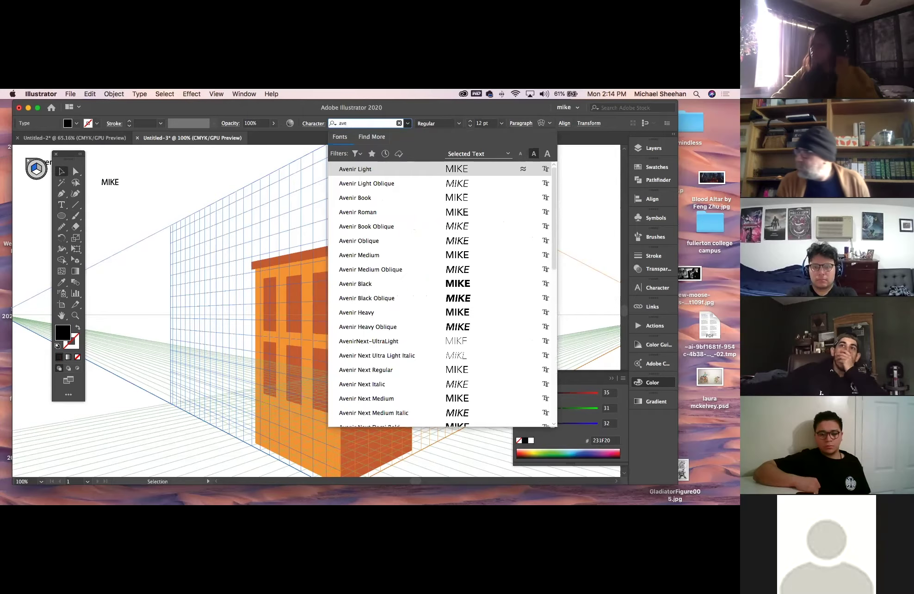
key(Return)
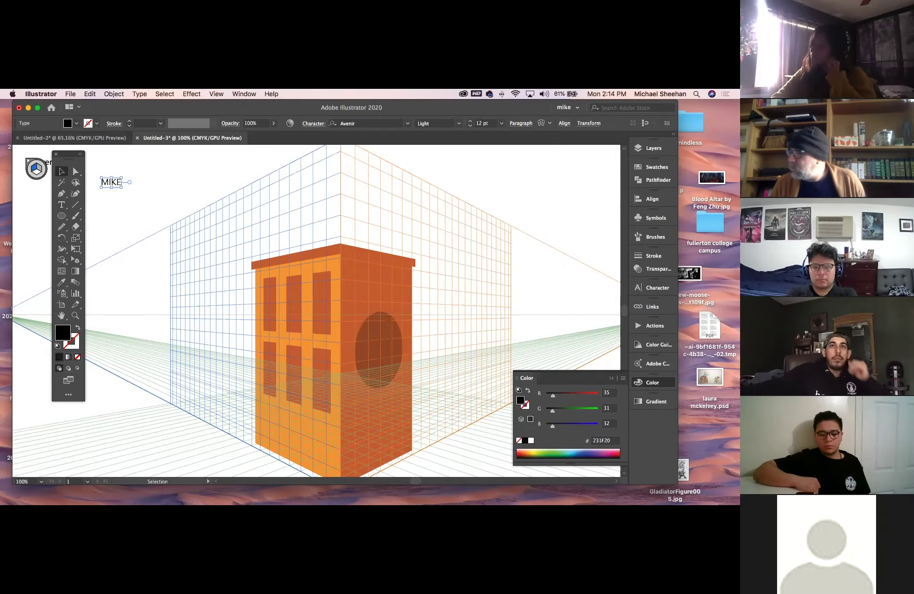
click(459, 123)
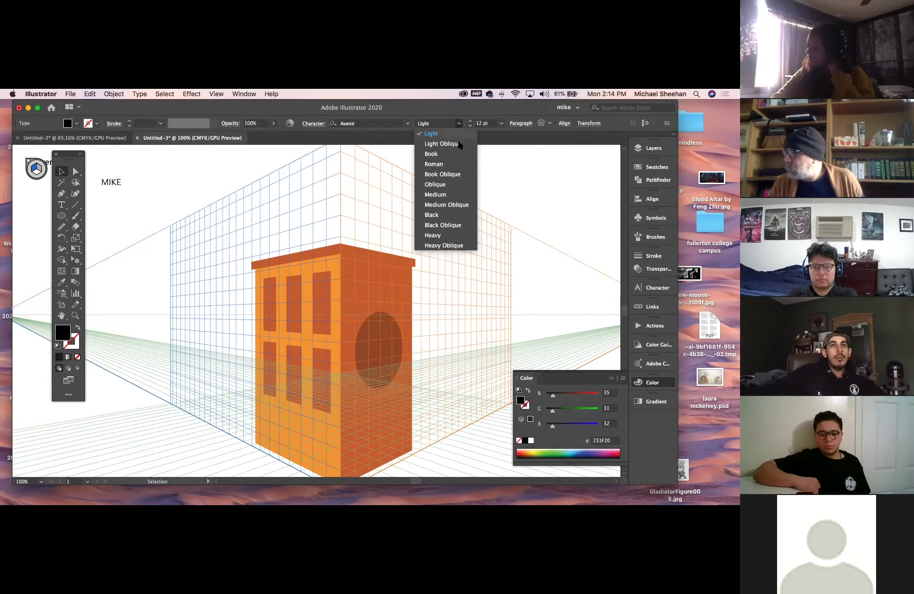
click(451, 215)
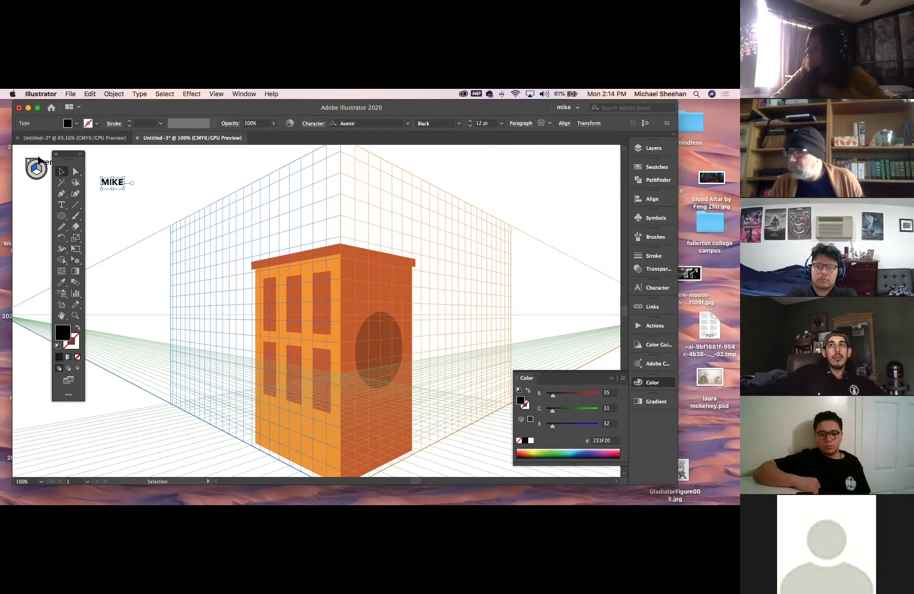
Step: Match the name text's fill to the left cornice's burnt orange and enlarge it to about 31 pt
click(114, 200)
key(i)
click(294, 254)
click(61, 171)
click(111, 183)
drag(123, 187, 143, 207)
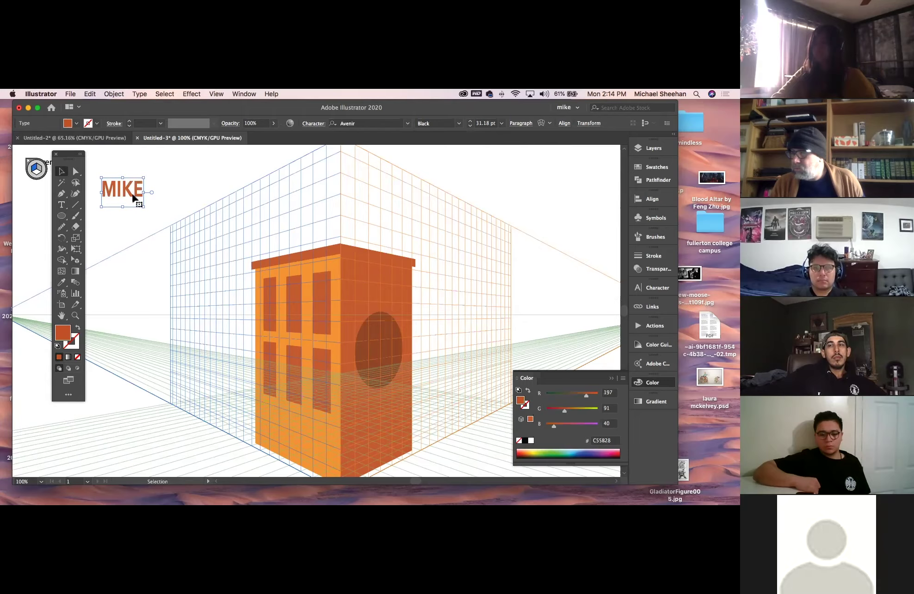
Step: Cut and paste the name text, attaching it to the left perspective plane so it stands along the left cornice and spans the wall
key(Delete)
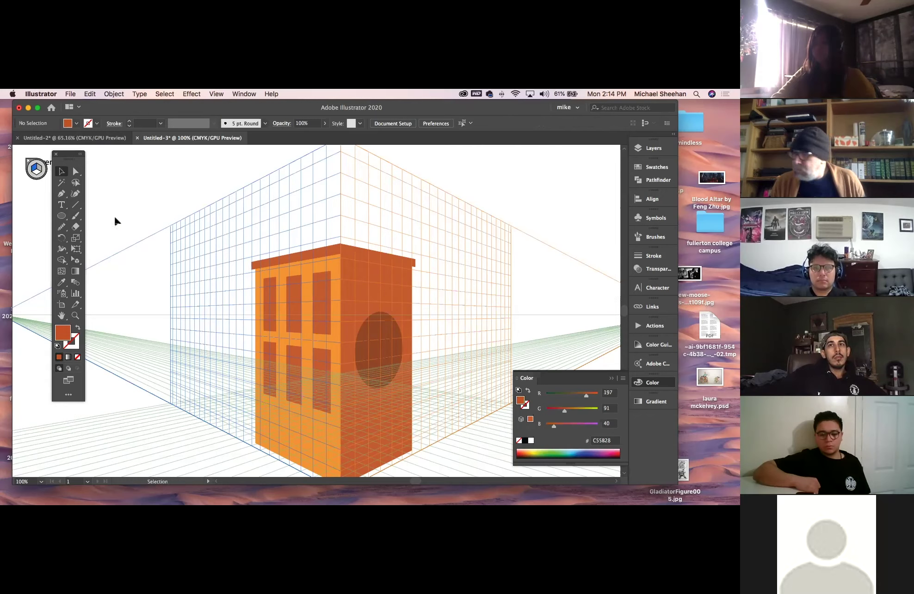
click(77, 261)
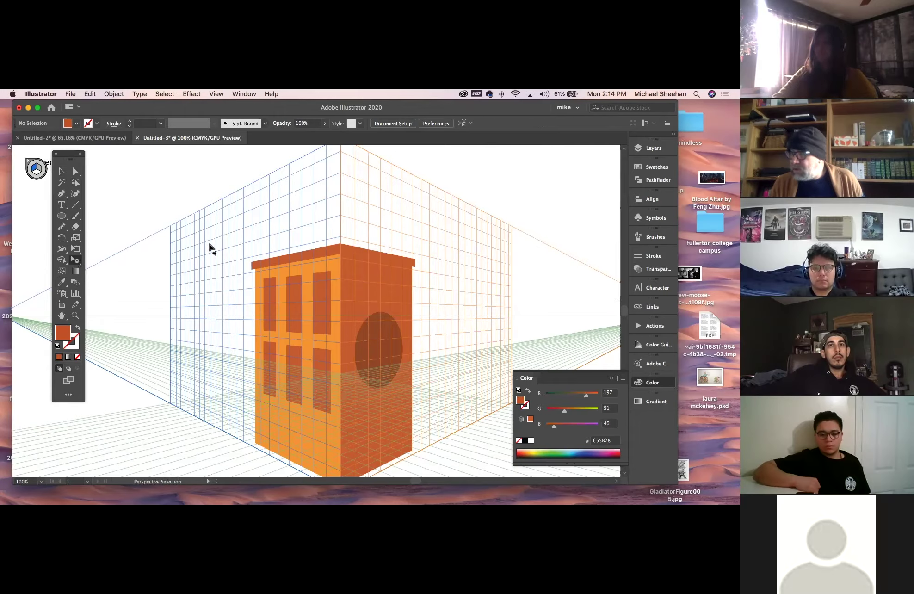
key(super+z)
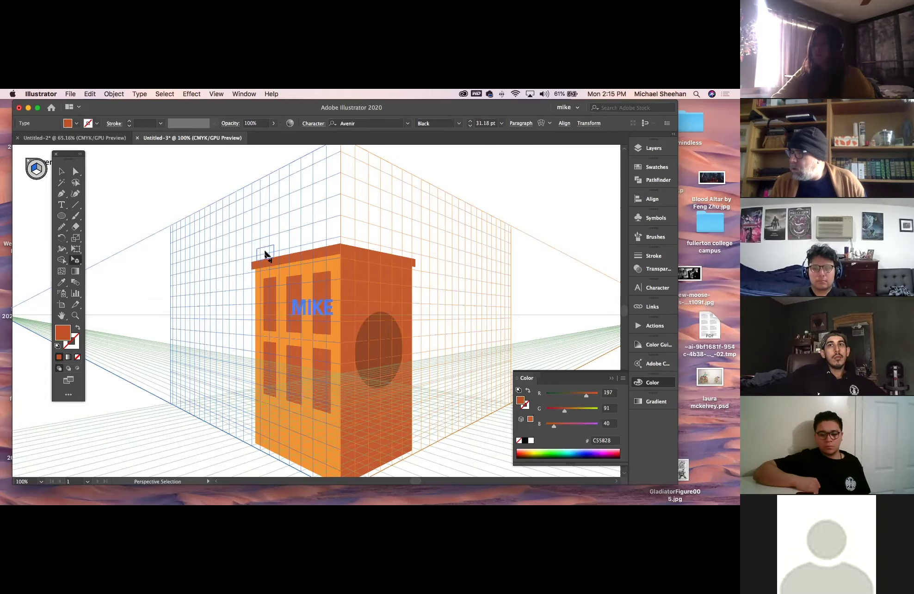
drag(266, 251, 335, 201)
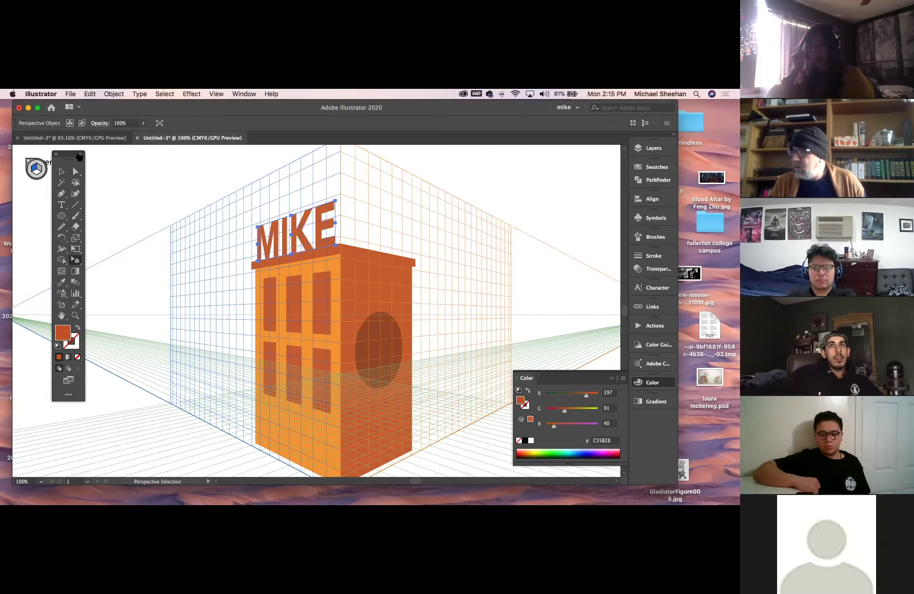
Step: Nudge the rooftop name lettering slightly along the cornice with the Selection tool, accepting the expansion of the perspective object
click(62, 171)
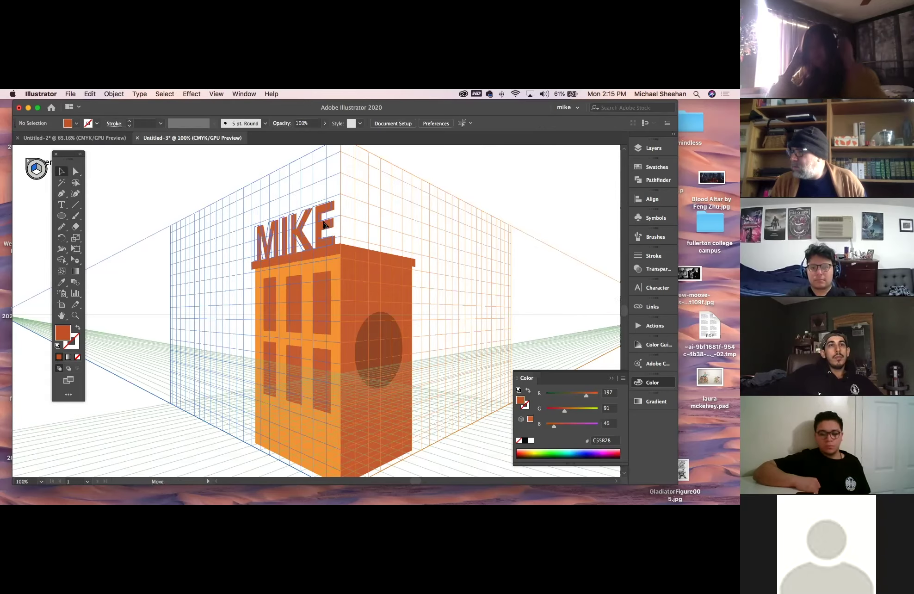
drag(324, 224, 326, 227)
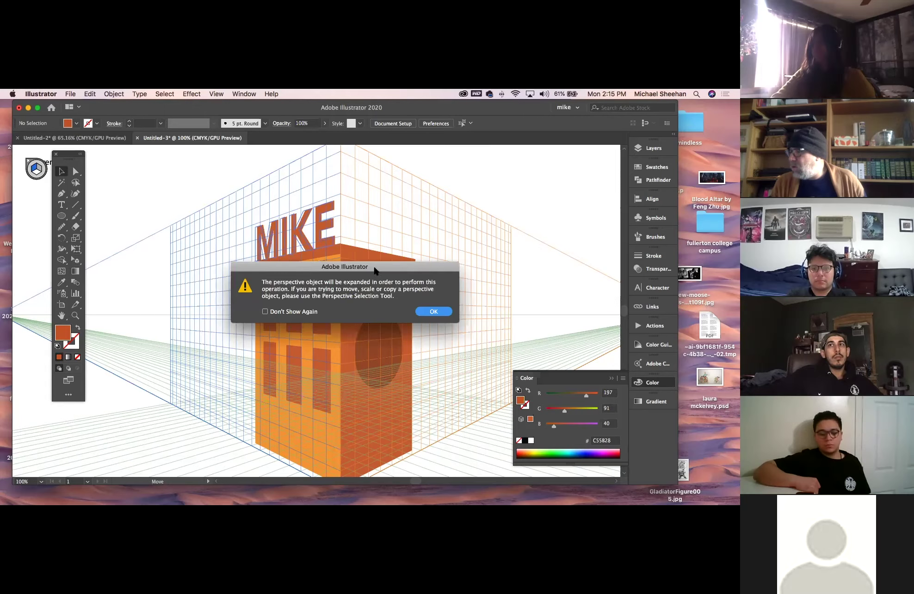
click(441, 313)
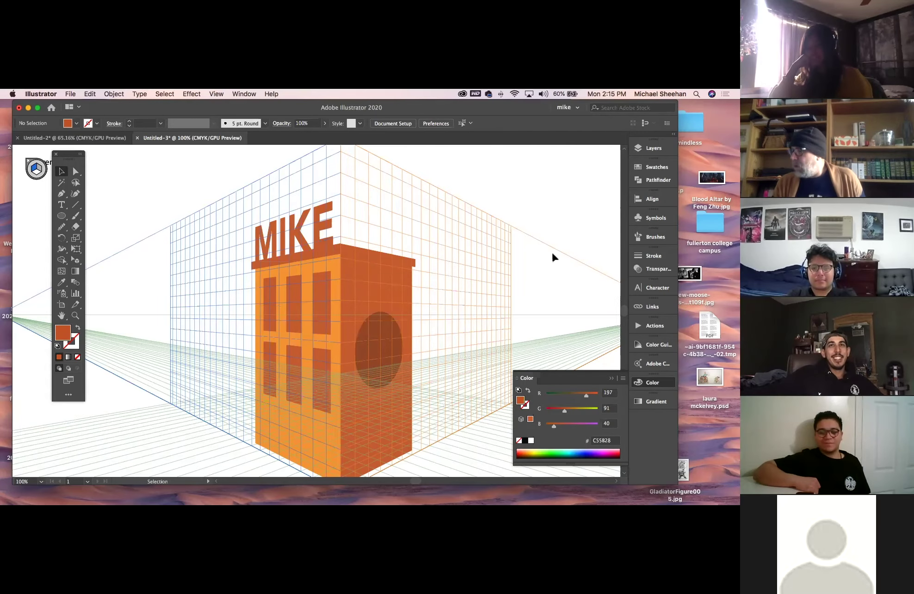
Step: Draw a tall, narrow burnt-orange rectangle on the right perspective plane, beyond the first building, as a second building's right wall
scroll(429, 255, right, 5)
scroll(428, 255, down, 3)
drag(61, 216, 94, 210)
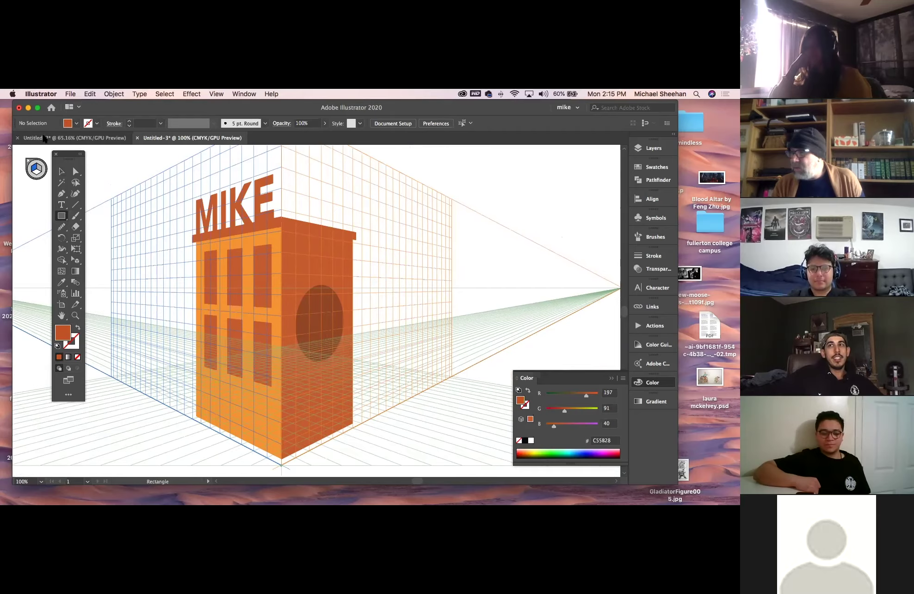
key(3)
drag(420, 234, 446, 380)
key(super+z)
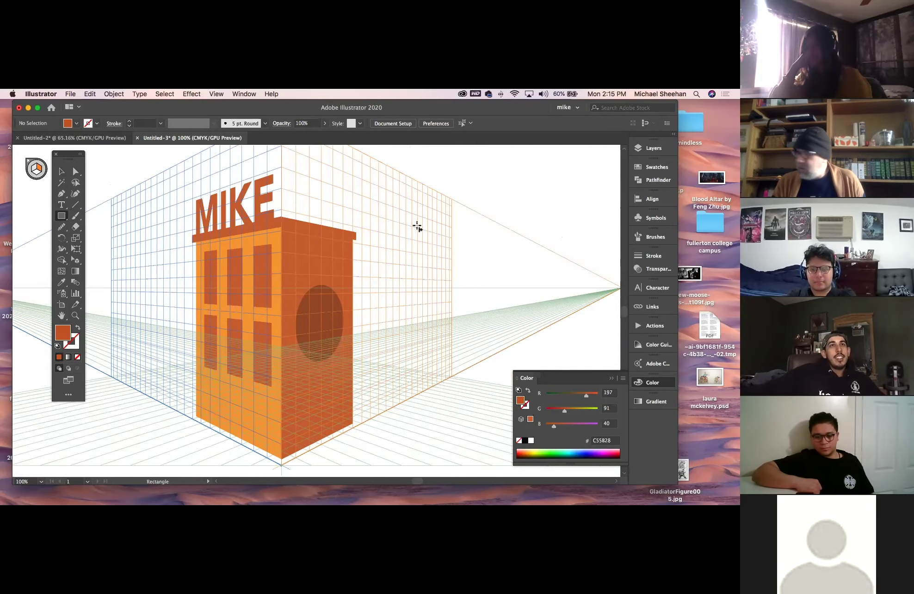
drag(415, 195, 444, 370)
Step: Draw the second building's left wall on the left plane and match its fill to the first building's light orange wall
click(75, 183)
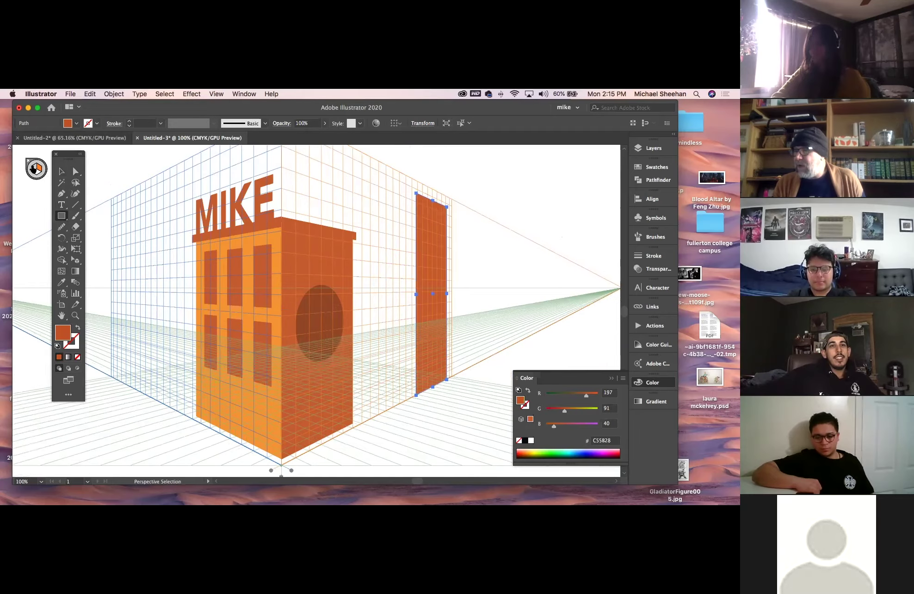
click(35, 170)
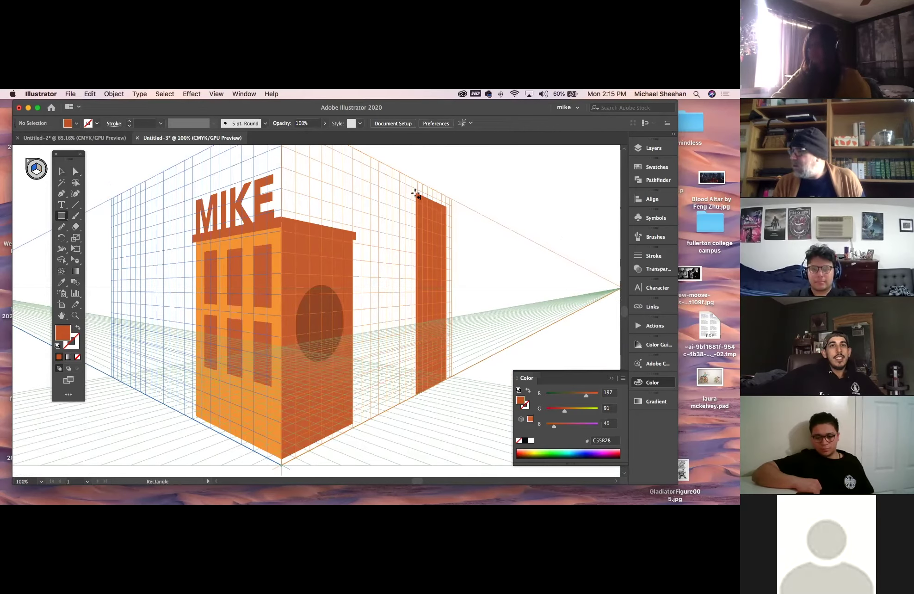
drag(373, 216, 383, 388)
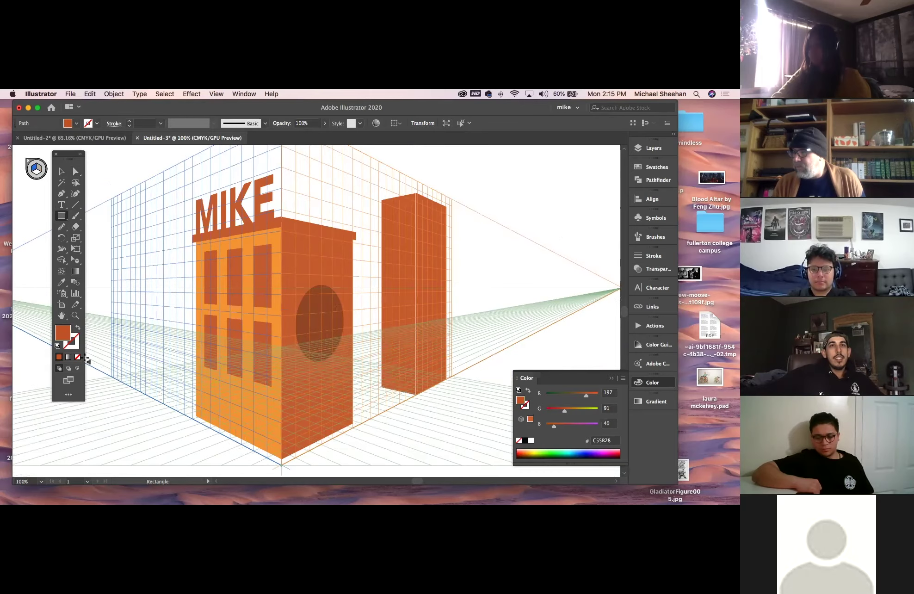
click(61, 283)
click(221, 385)
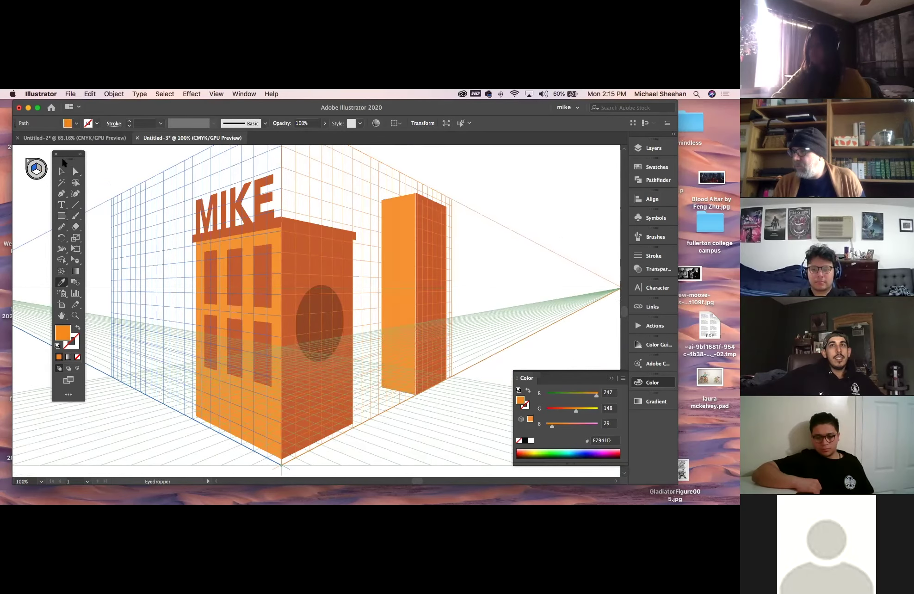
key(v)
click(159, 203)
Step: Make the ground plane active and set the fill to a dark grey swatch
drag(384, 252, 494, 202)
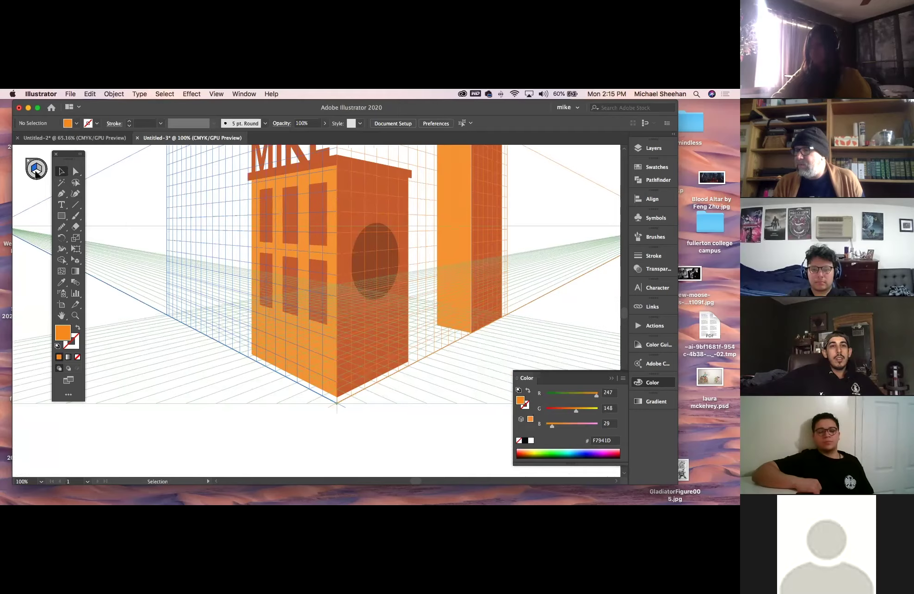
click(75, 260)
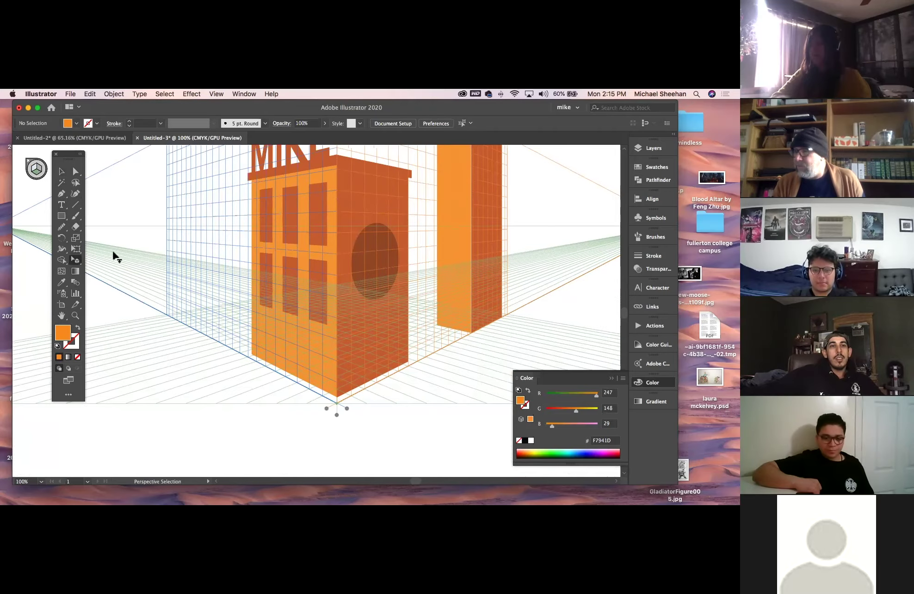
key(super+minus)
key(super+minus)
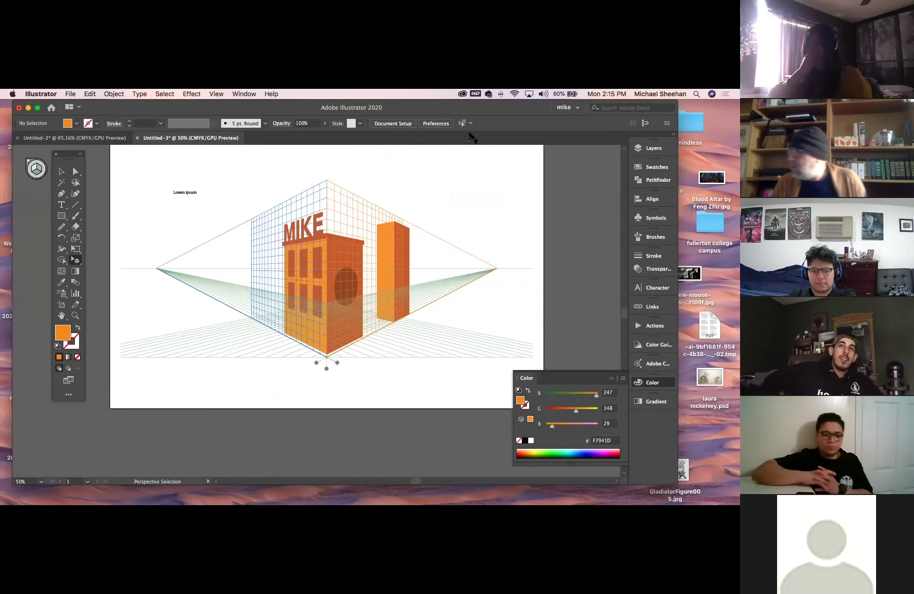
click(657, 167)
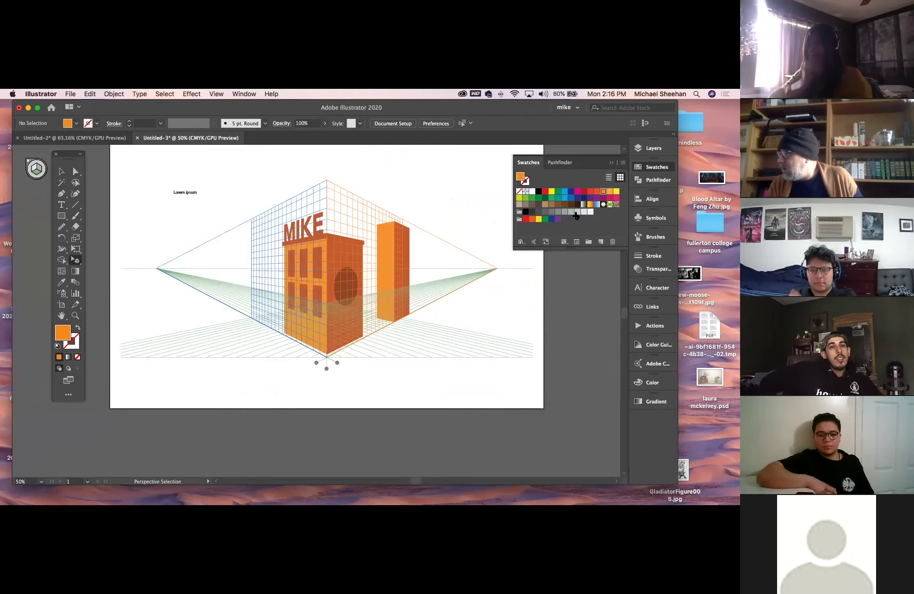
click(548, 214)
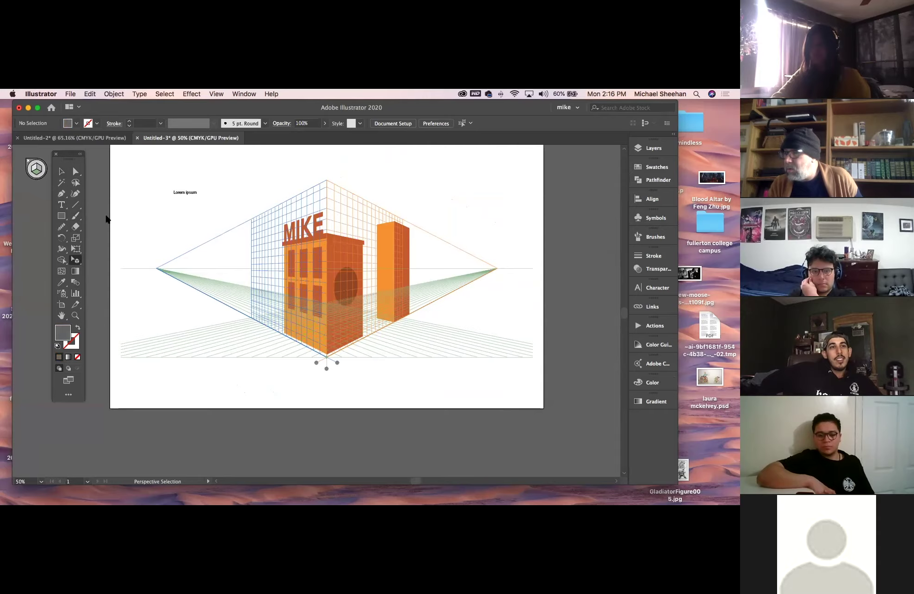
Step: Try to draw a large rectangle across the whole grid as the ground, and undo the attempts
click(344, 347)
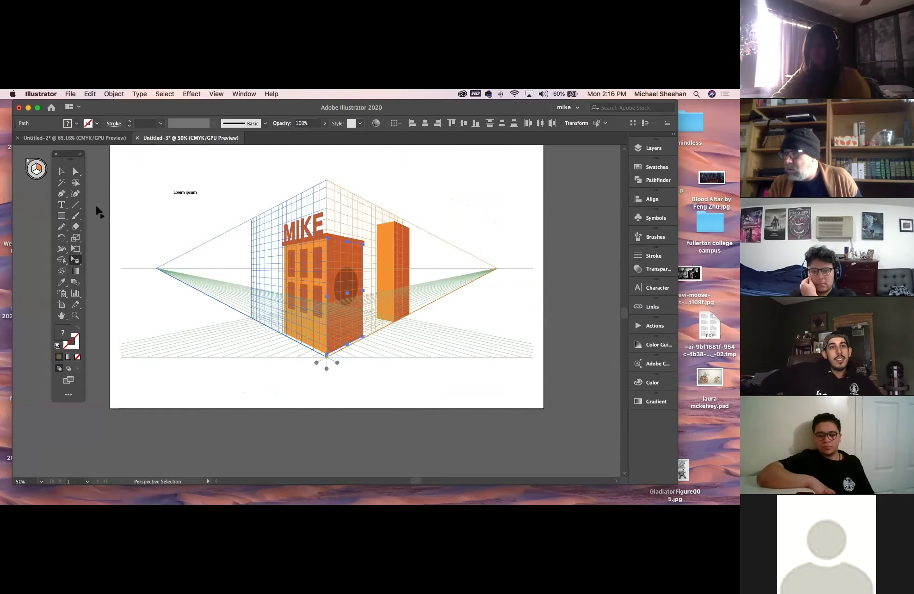
click(61, 215)
drag(186, 275, 363, 337)
key(super+z)
click(75, 260)
click(210, 281)
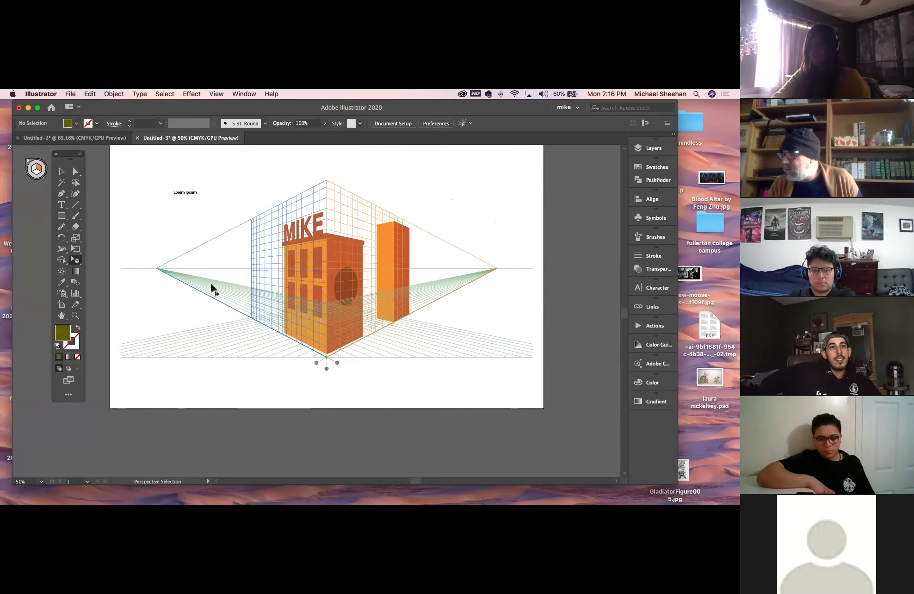
key(m)
drag(188, 277, 397, 329)
key(shift+v)
key(ctrl+z)
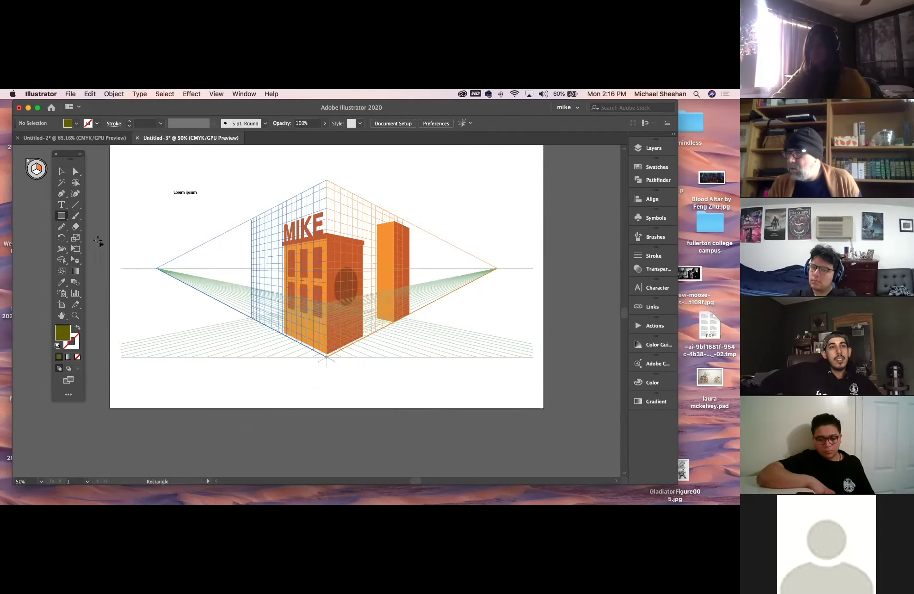
click(77, 261)
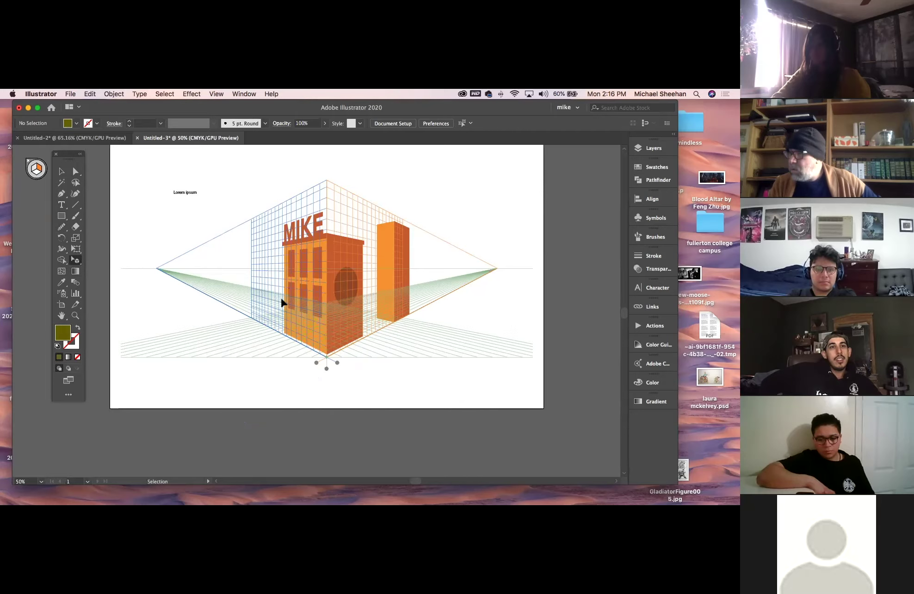
key(ctrl+shift+z)
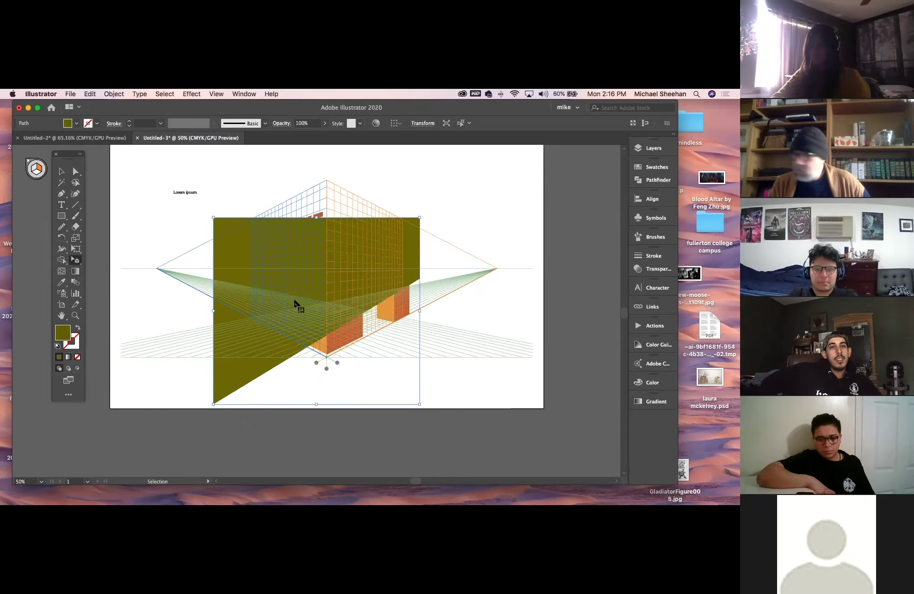
key(ctrl+z)
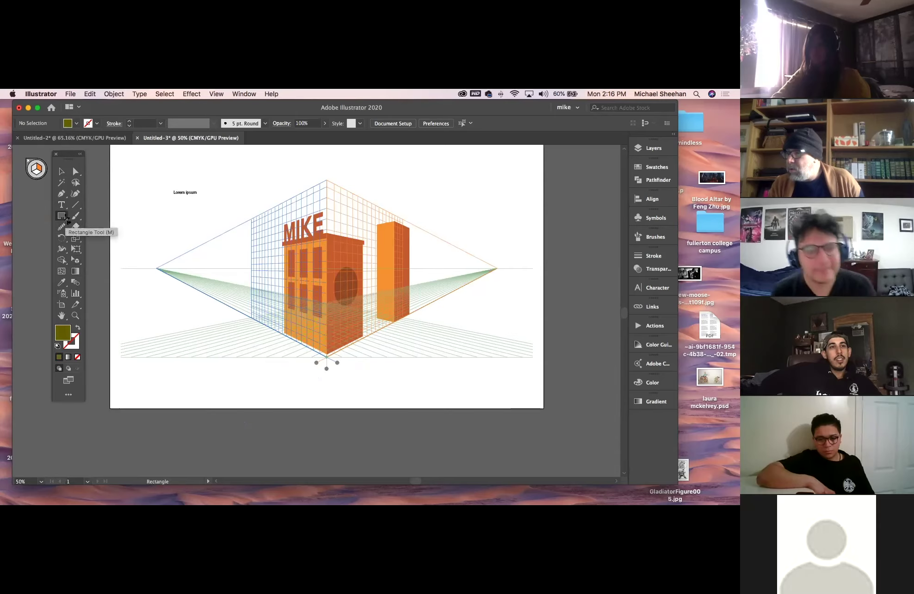
Step: Try again to draw the ground rectangle, starting left of the first building, and undo it
click(61, 216)
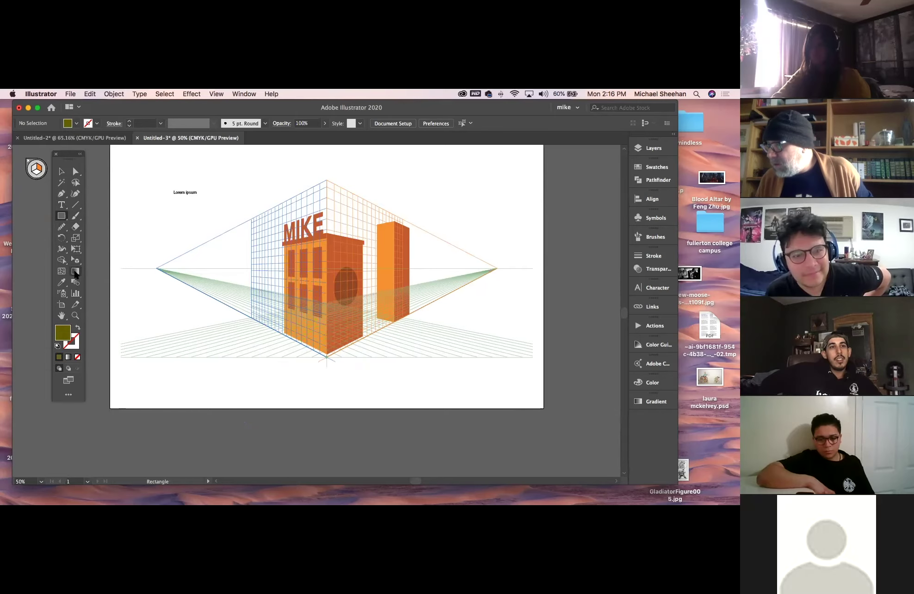
click(75, 260)
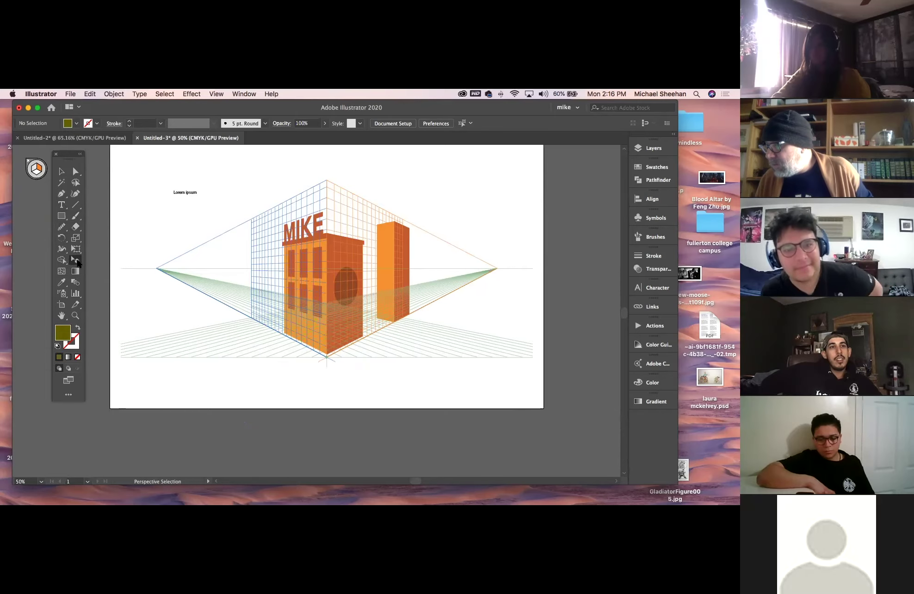
click(61, 216)
drag(229, 282, 297, 288)
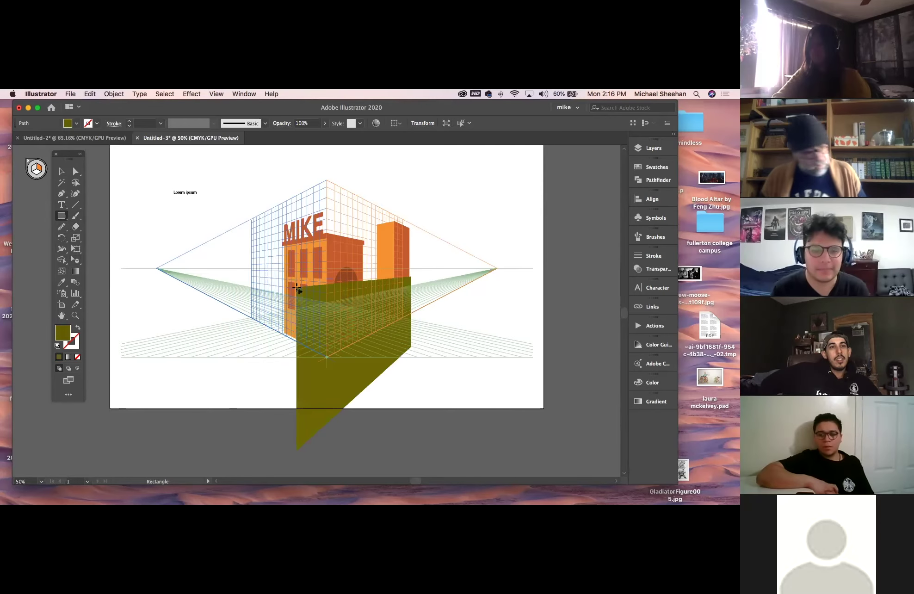
key(super+z)
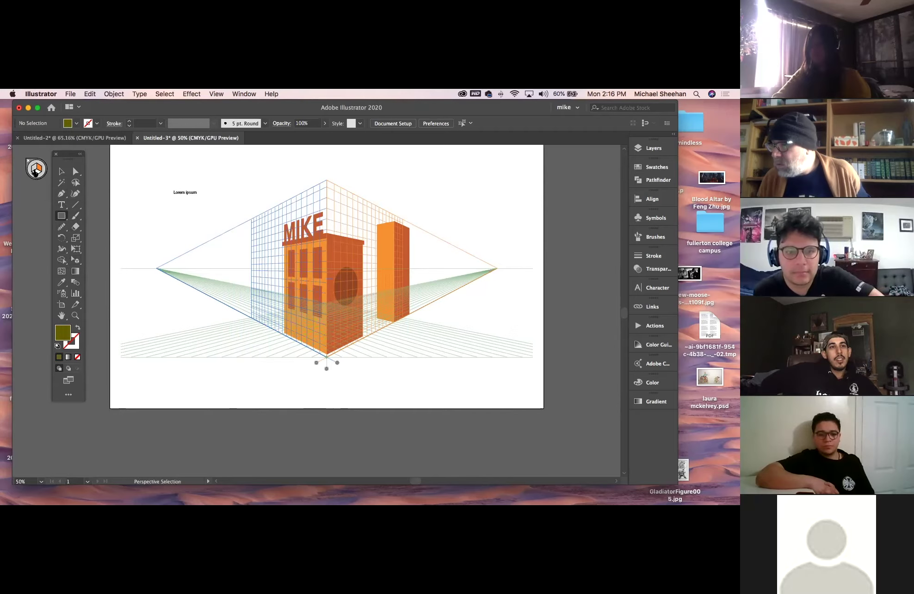
Step: Draw a large rectangle on the ground plane reaching back to the horizon and fill it with a dark grey swatch
key(m)
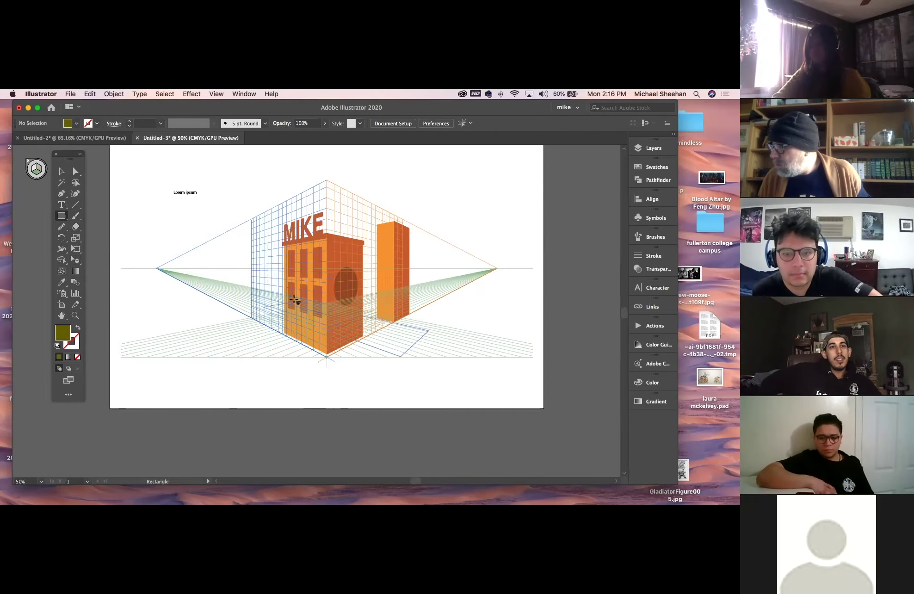
drag(232, 258, 343, 302)
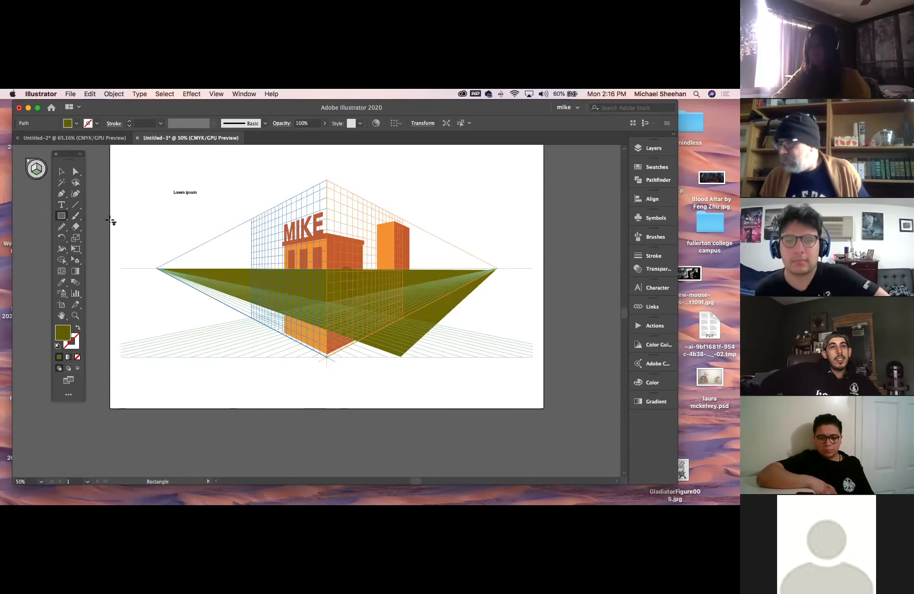
click(653, 167)
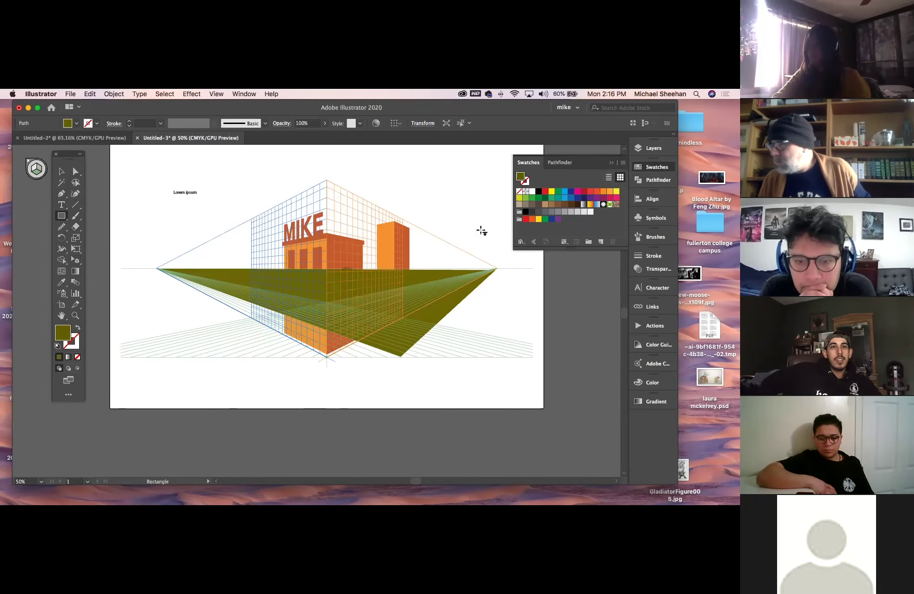
click(545, 212)
key(v)
drag(403, 325, 386, 361)
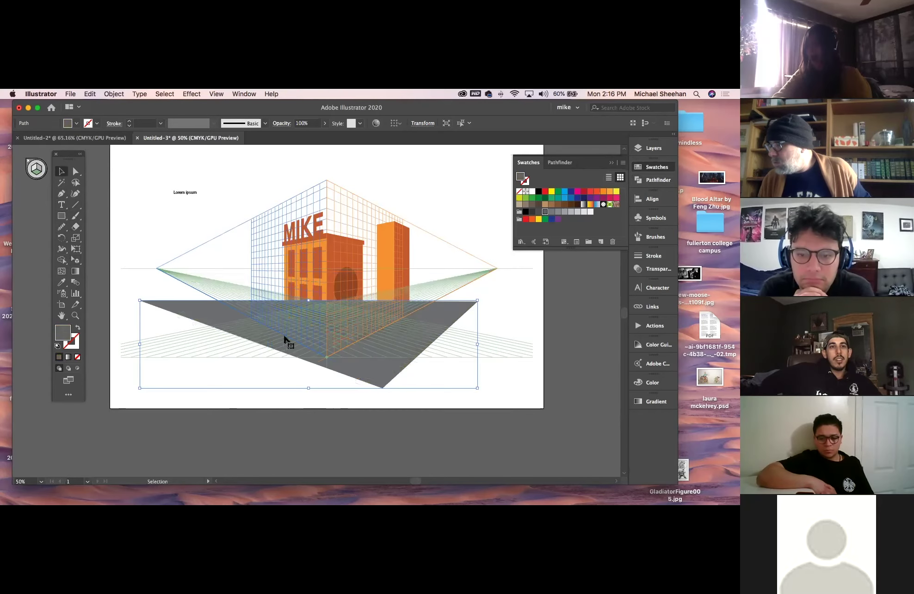
key(super+z)
Step: Move the grey ground in perspective so its front corner lies below the first building, and send it behind all artwork
click(75, 261)
drag(406, 326, 375, 346)
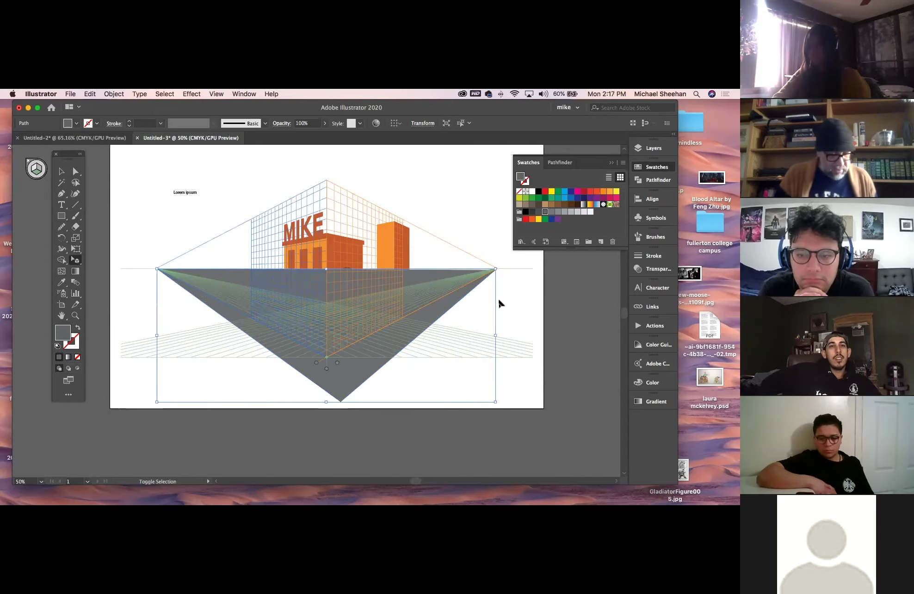
key(super+shift+bracketleft)
key(v)
click(125, 170)
Step: Draw a small yellow-orange road stripe on the ground plane, left of the first building
click(62, 216)
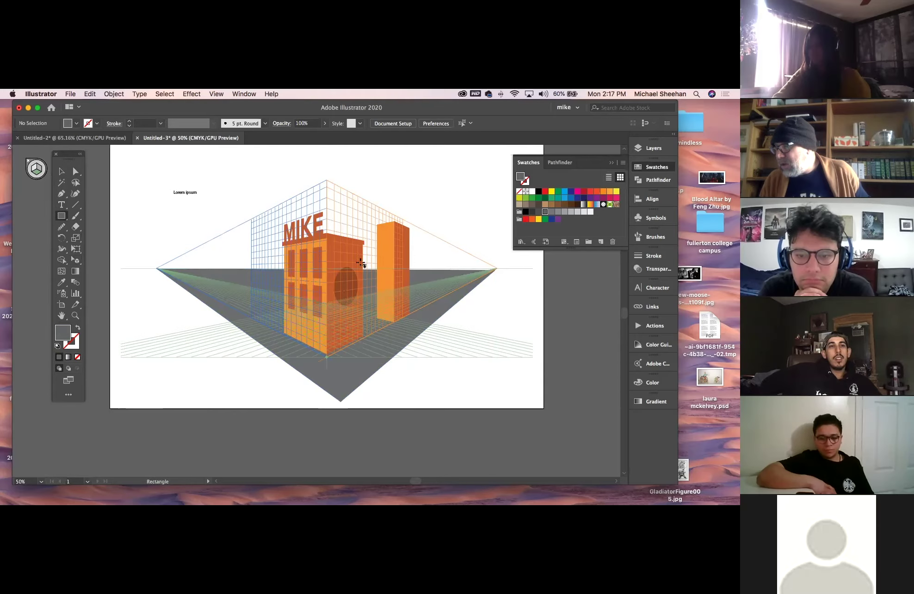
click(610, 192)
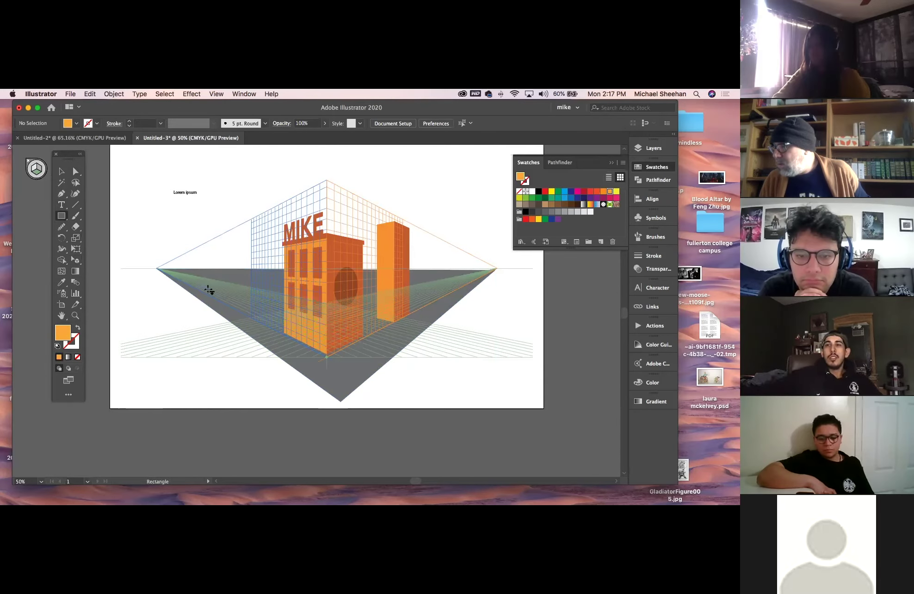
drag(204, 289, 207, 296)
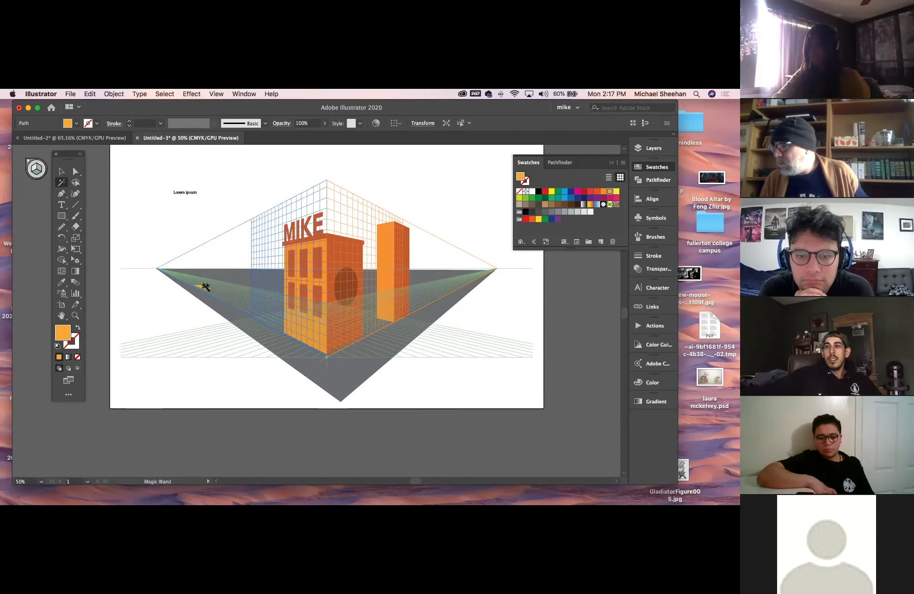
Step: Duplicate the road stripe in perspective toward the front along the first building's street, and repeat the transformation for a third stripe
click(74, 261)
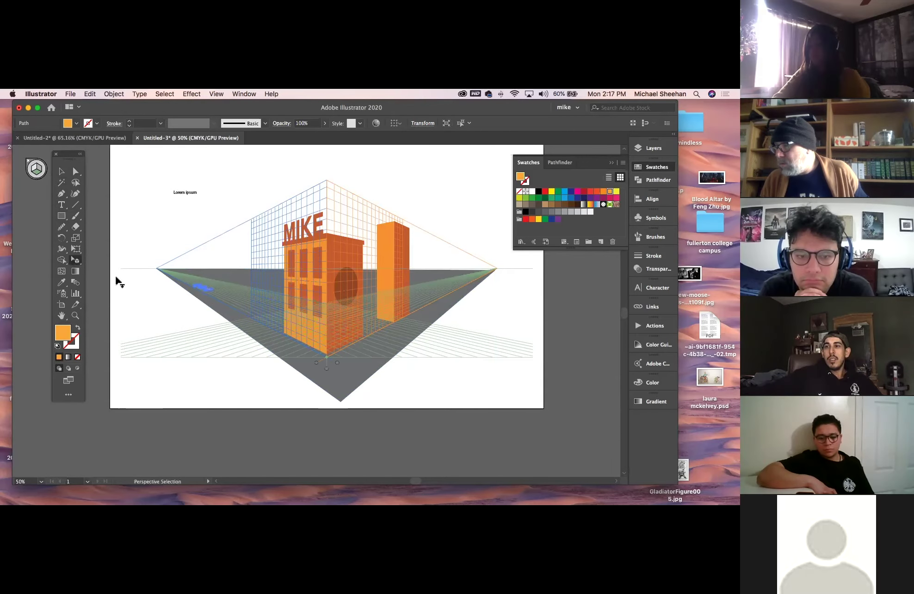
click(203, 288)
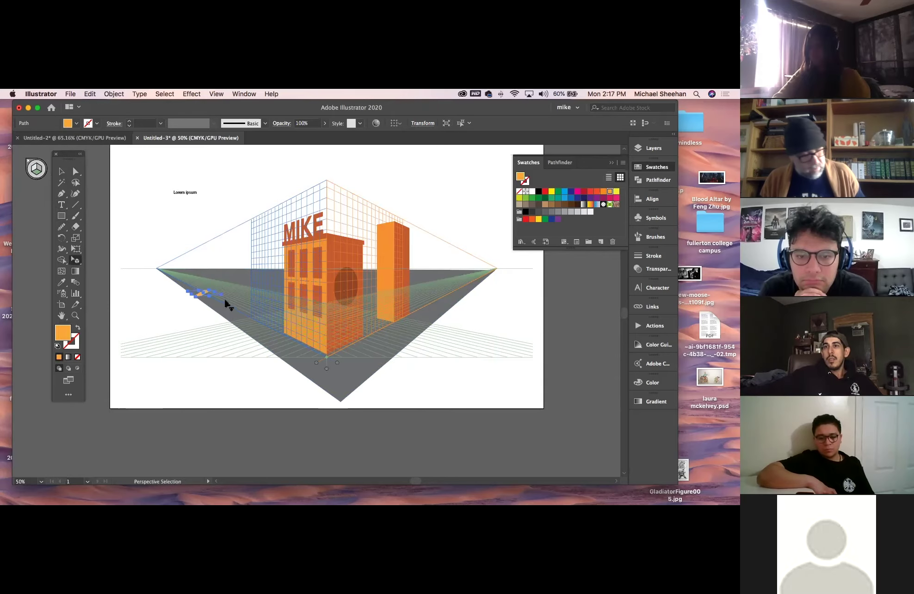
click(75, 315)
drag(174, 335, 231, 284)
click(62, 171)
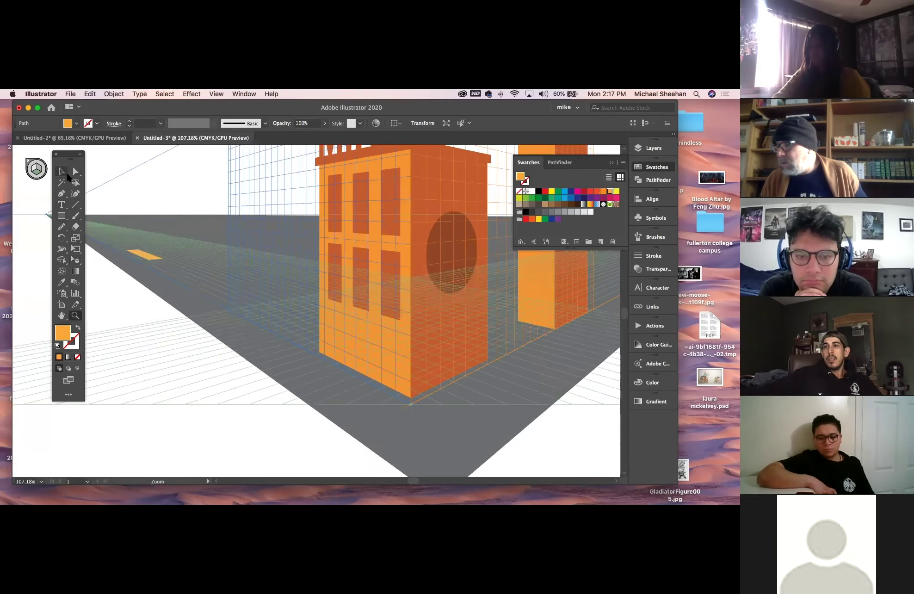
click(75, 260)
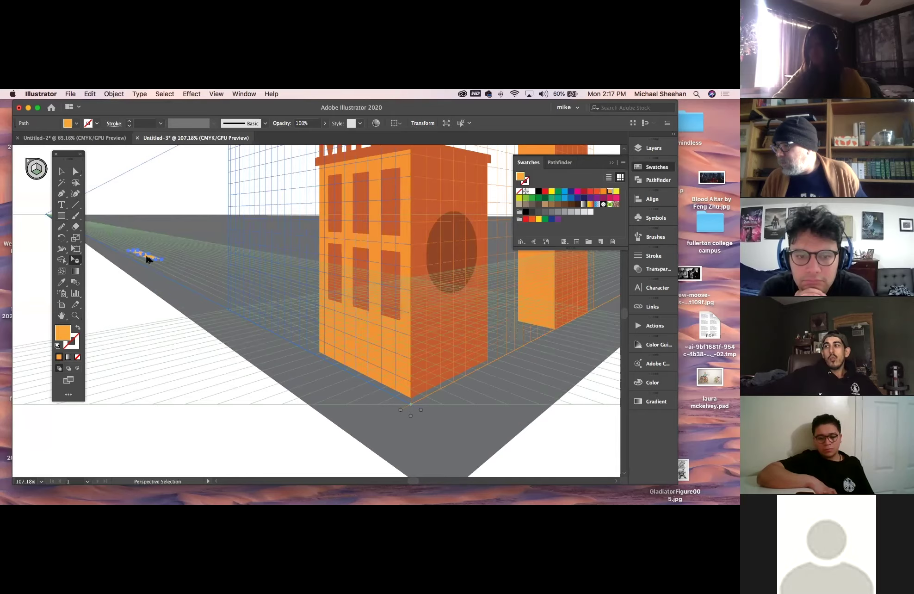
drag(193, 280, 240, 306)
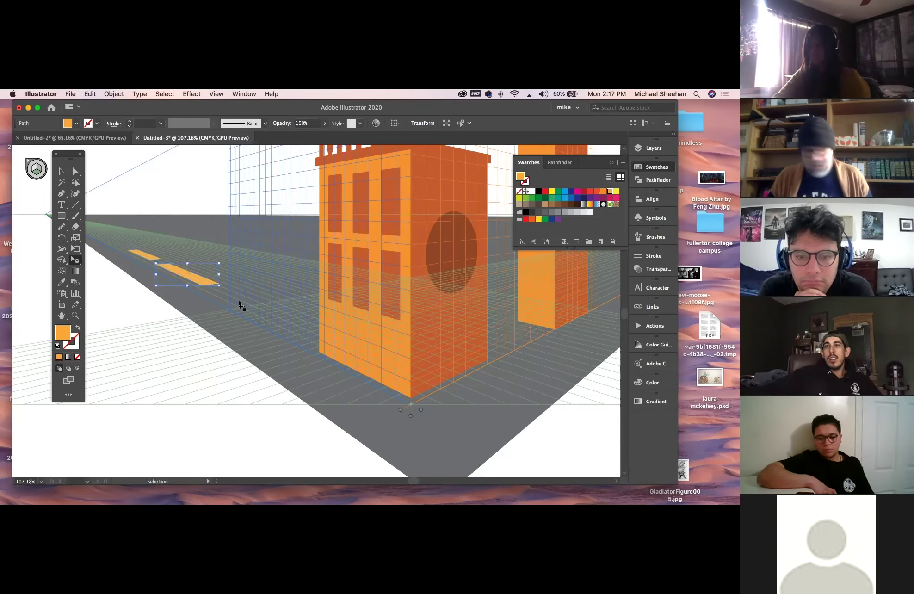
key(ctrl+d)
key(ctrl+d)
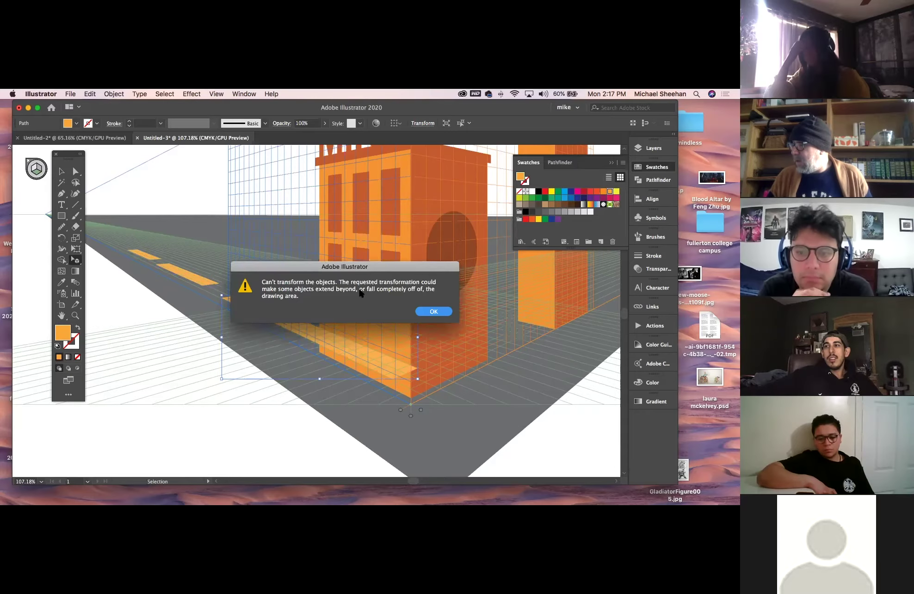
click(434, 312)
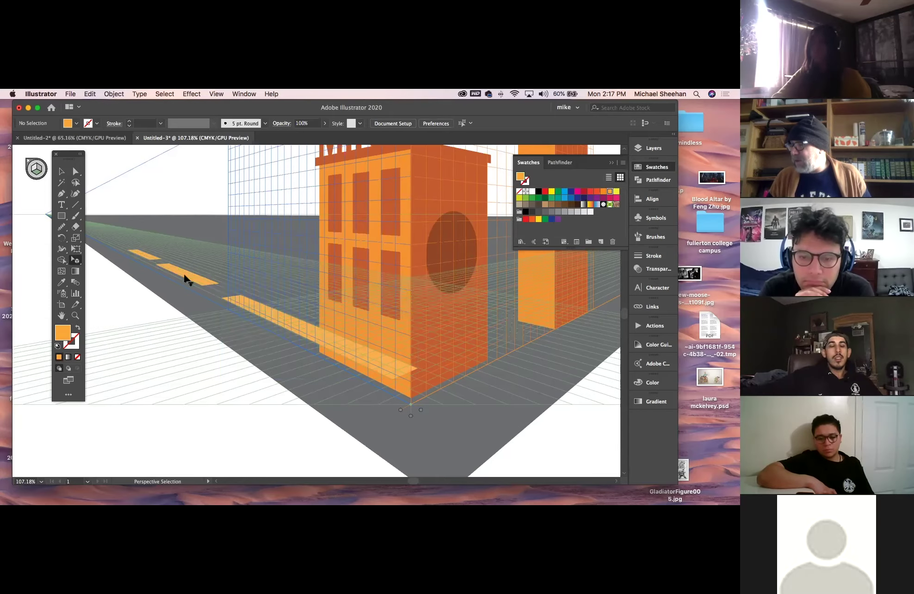
Step: Arrange the three road stripes behind the first building but above the grey ground
drag(147, 261, 273, 314)
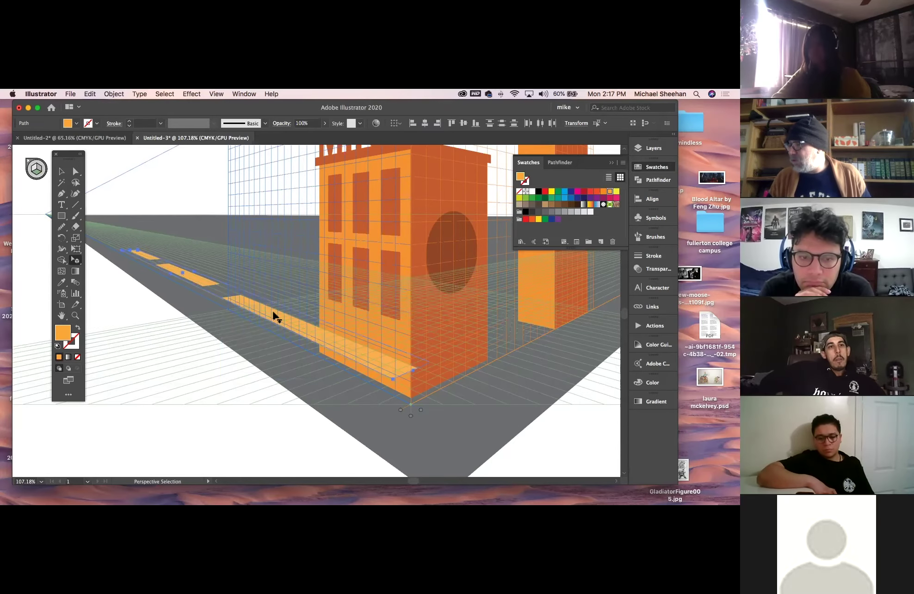
click(229, 303)
click(226, 301)
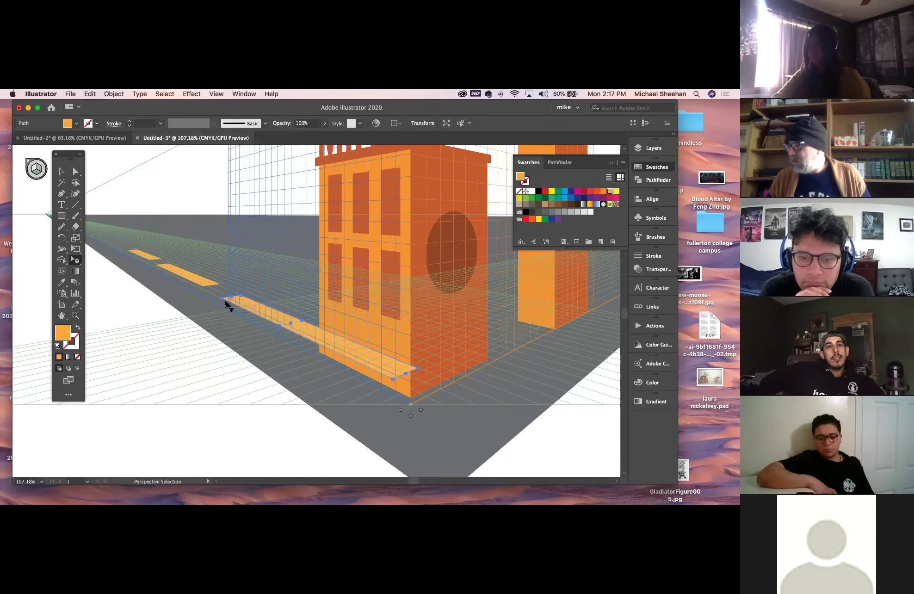
shift+click(204, 284)
shift+click(151, 263)
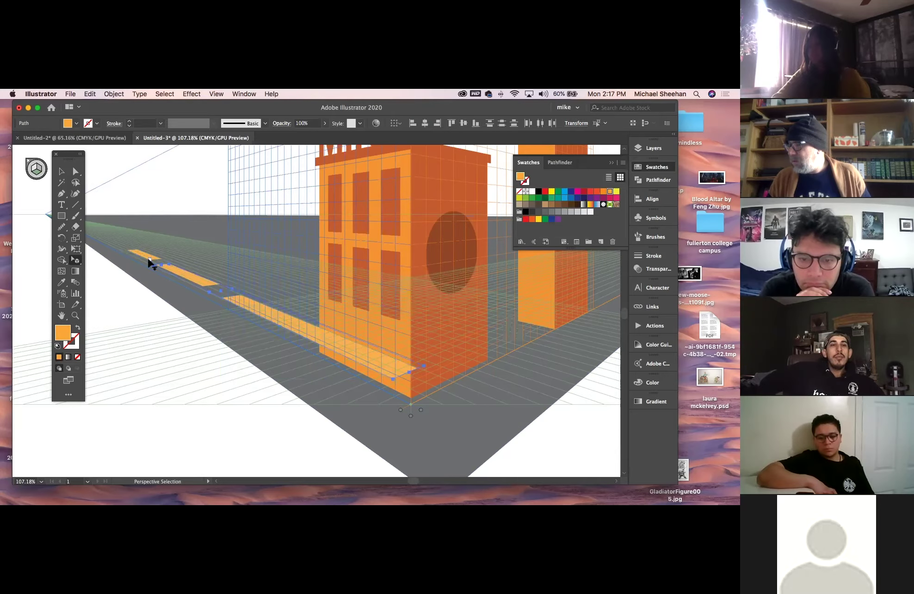
shift+click(167, 299)
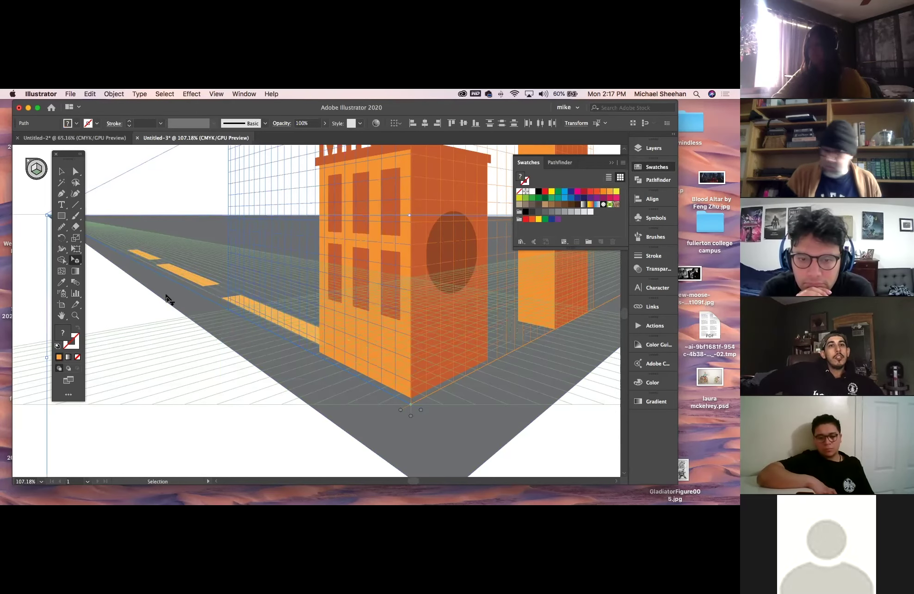
click(131, 307)
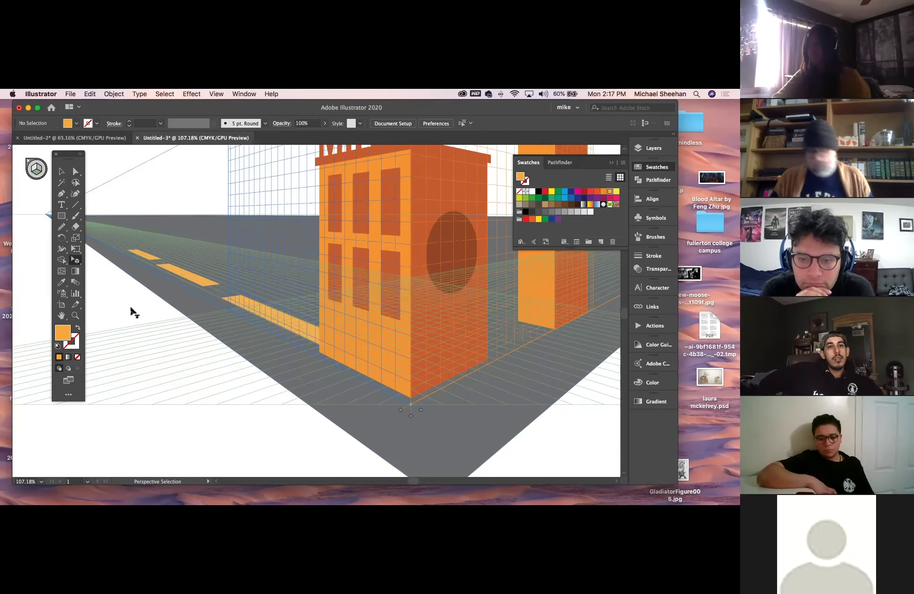
key(super+minus)
key(super+minus)
key(super+minus)
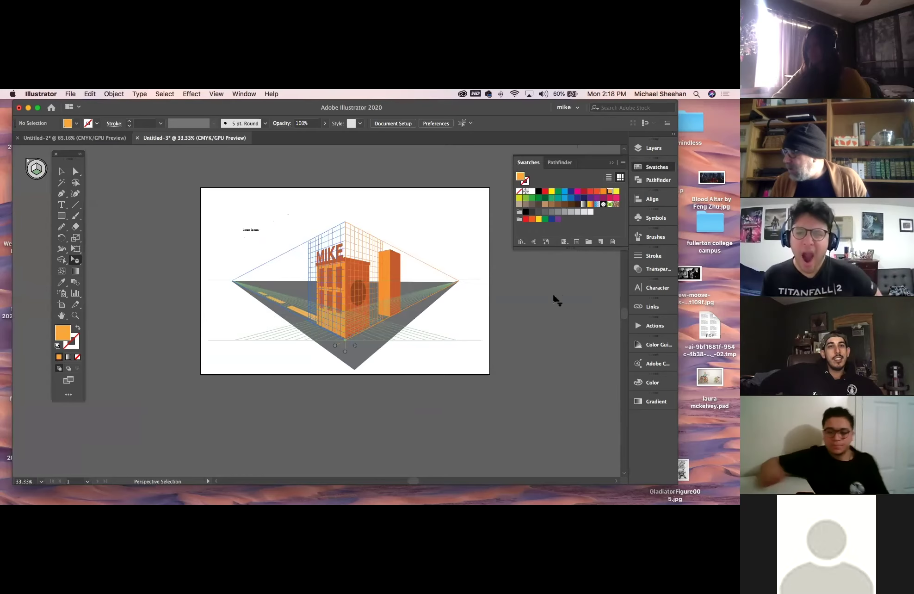
Step: Switch to the Untitled-2 document, draw a tall rectangle as a building body, and fill it with a medium brown swatch
click(74, 138)
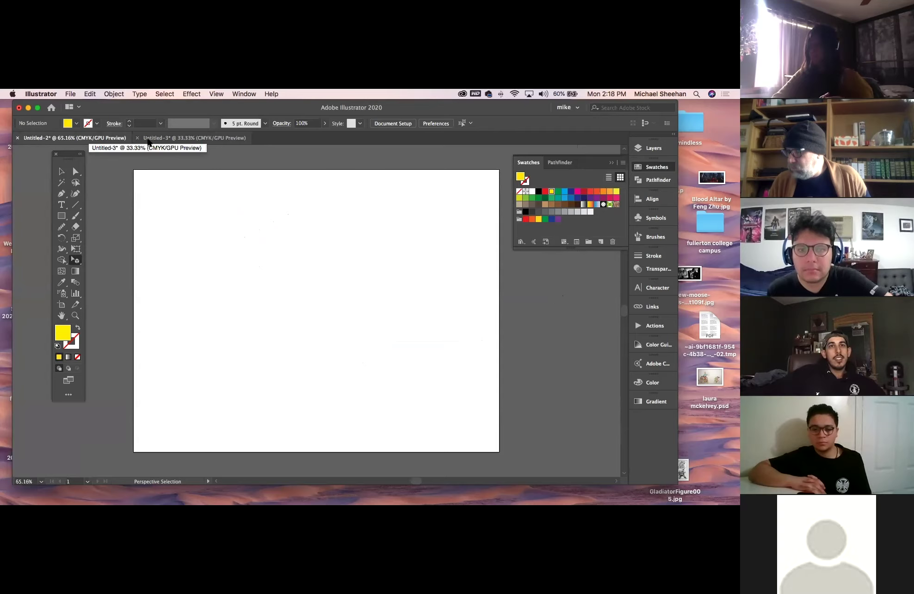
click(61, 216)
drag(237, 251, 315, 391)
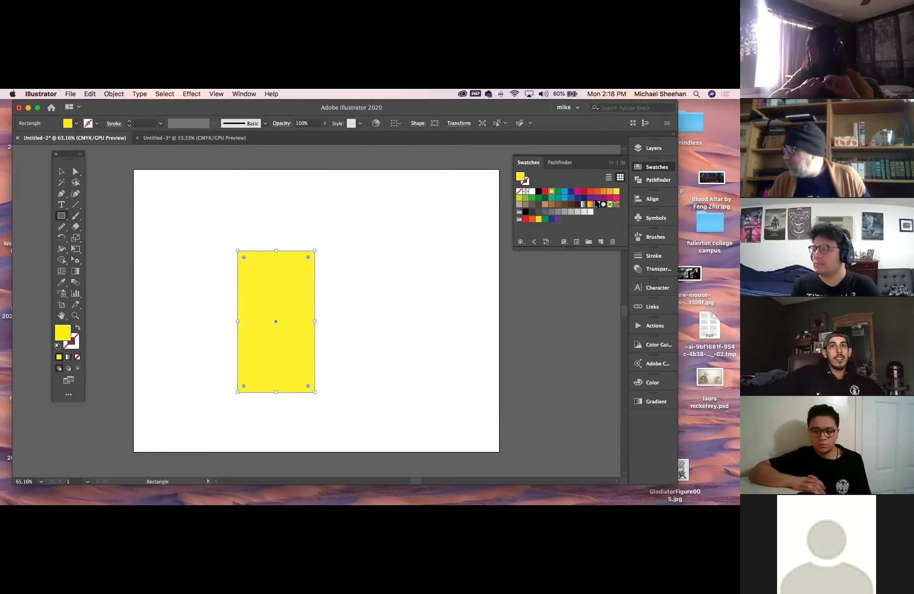
click(564, 191)
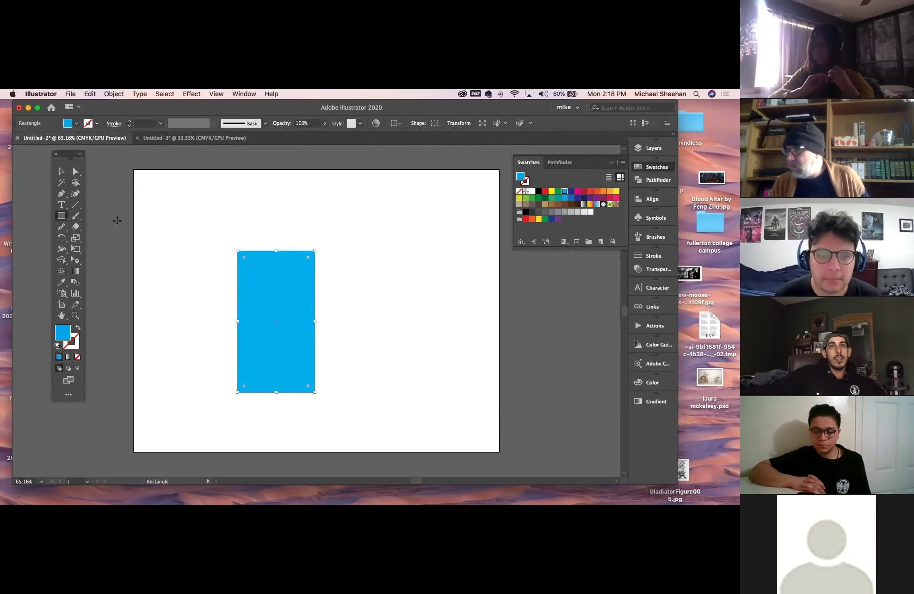
click(551, 205)
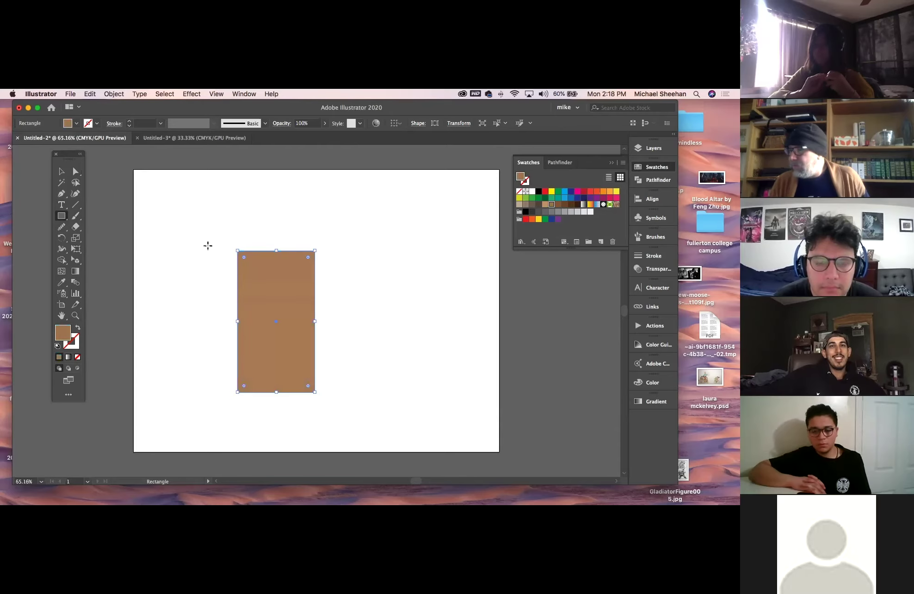
Step: Draw a slightly wider, thin cornice rectangle across the top of the brown body and fill it with a lighter brown swatch
drag(229, 240, 321, 256)
click(61, 172)
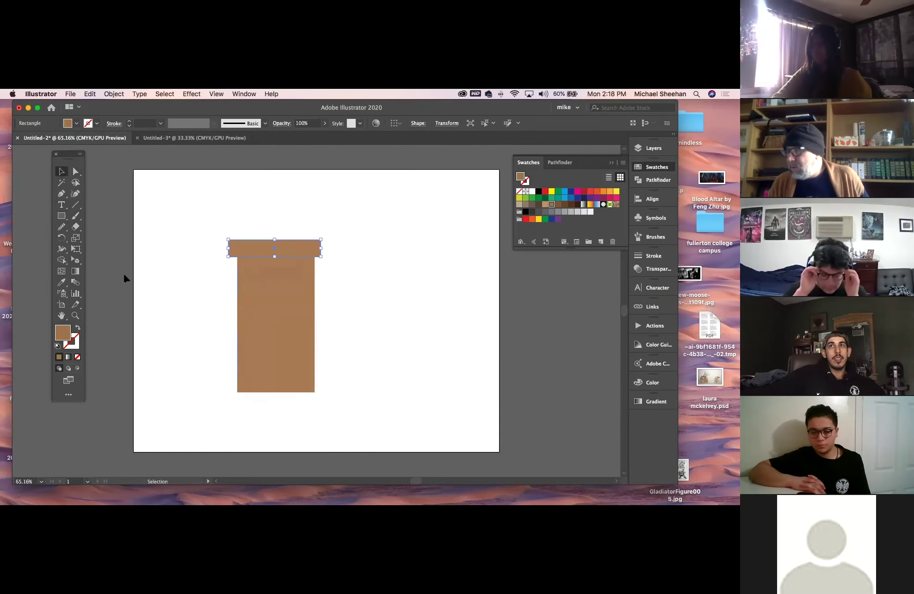
click(545, 205)
click(398, 214)
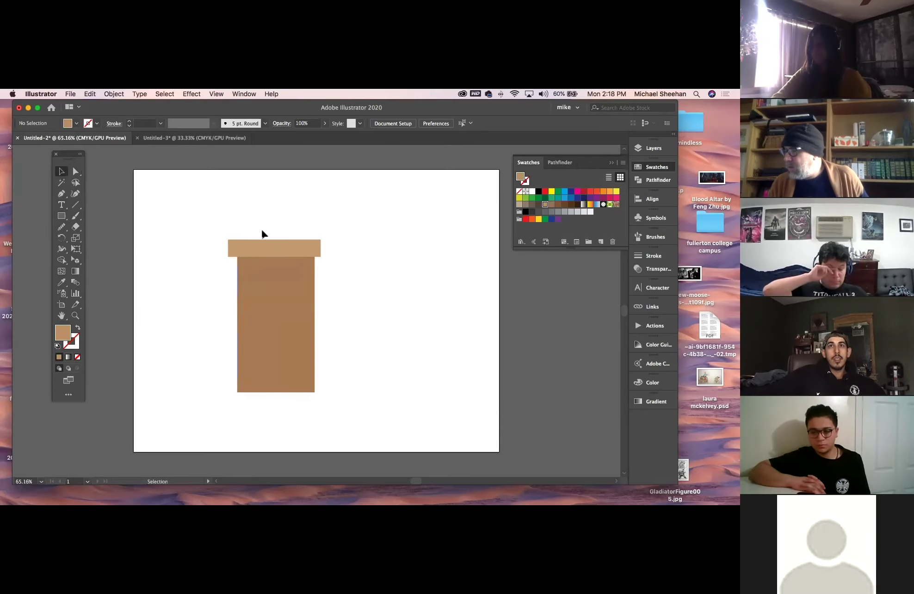
Step: Select the building body and cornice and align them by their horizontal centres
key(super+a)
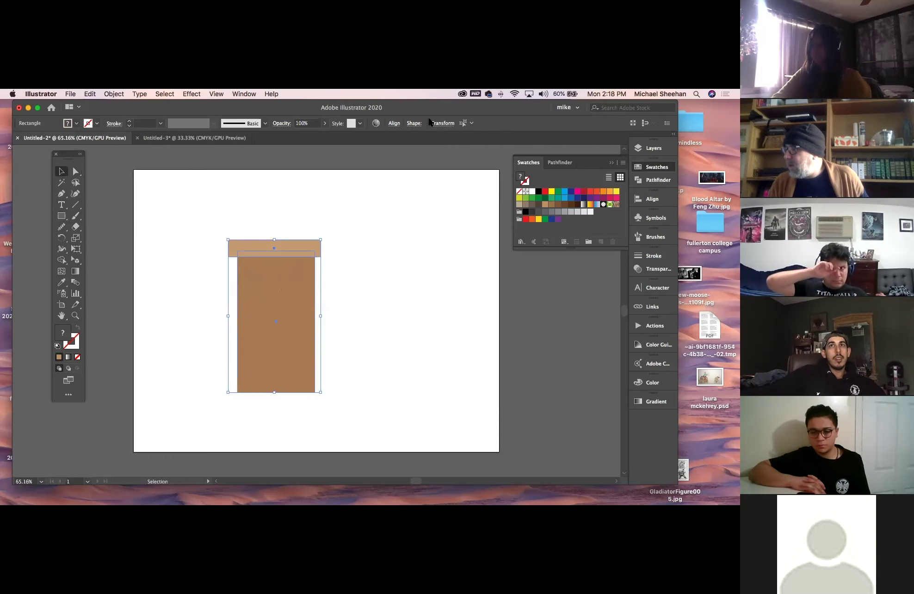
drag(444, 104, 240, 105)
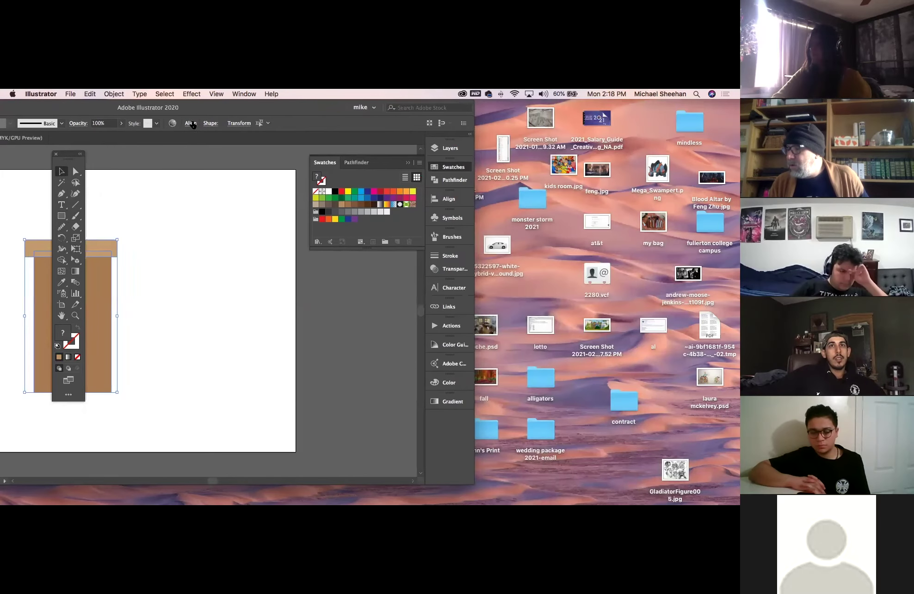
click(191, 124)
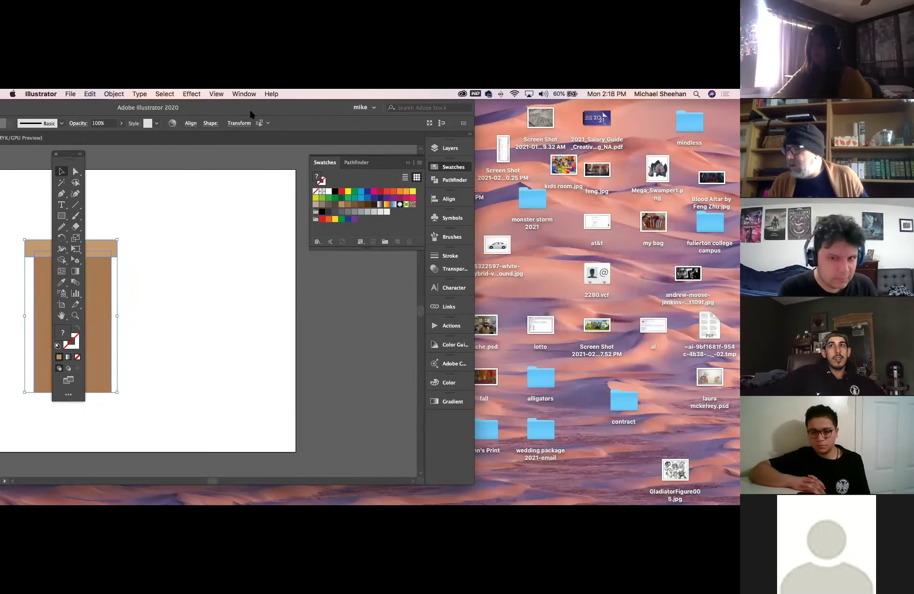
drag(228, 107, 336, 108)
click(191, 217)
click(214, 319)
click(298, 125)
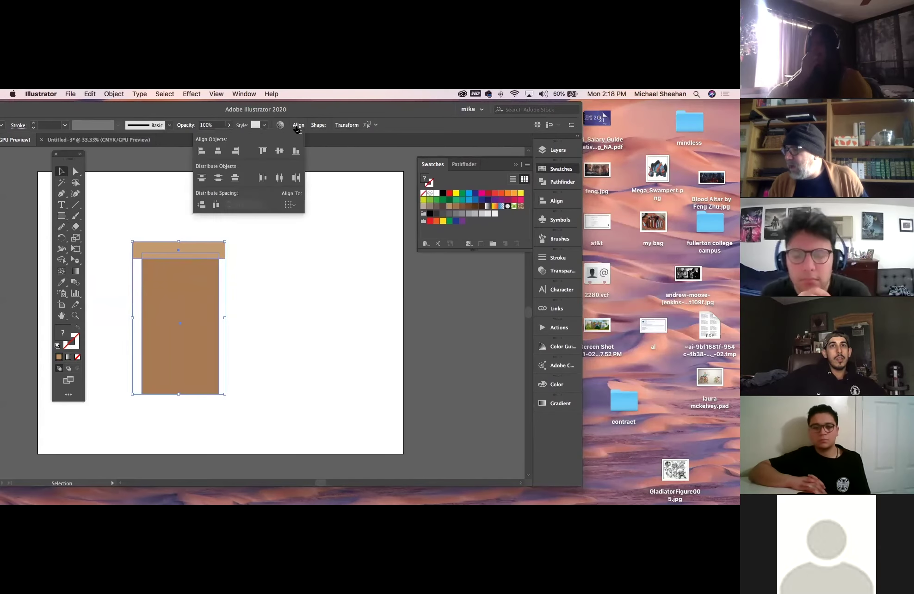
click(218, 152)
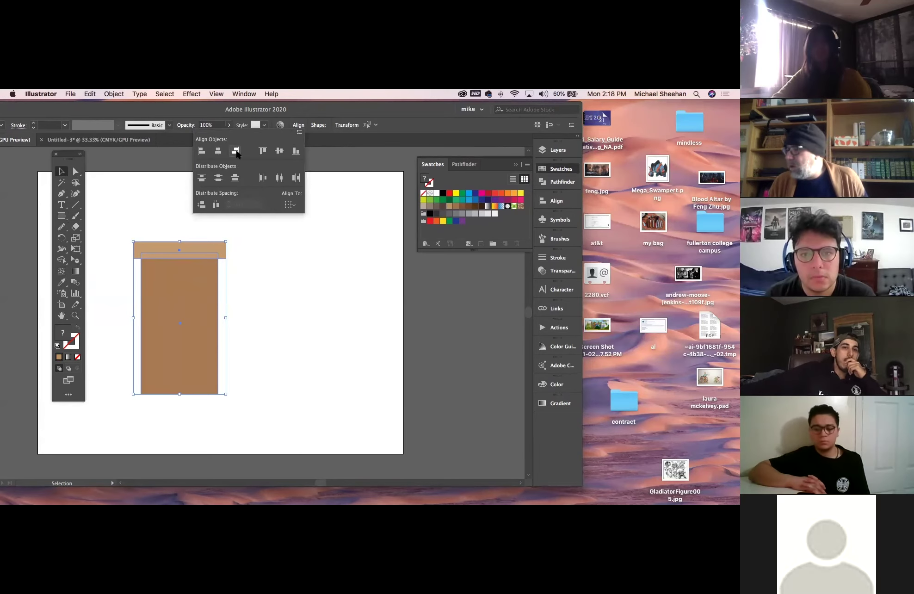
Step: Try right, left, top, vertical centre and bottom alignment on the building body and cornice
click(236, 151)
click(201, 151)
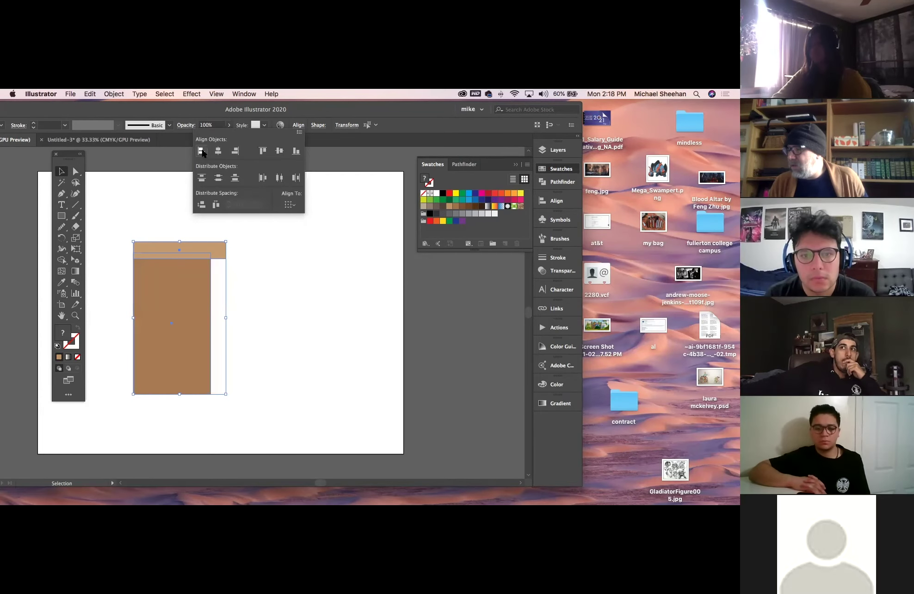
click(263, 151)
click(279, 151)
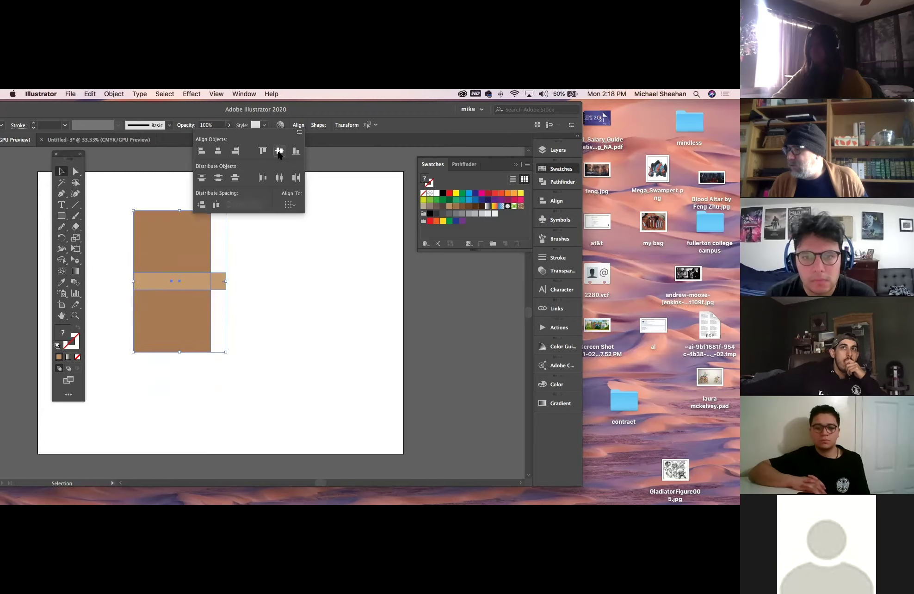
click(296, 151)
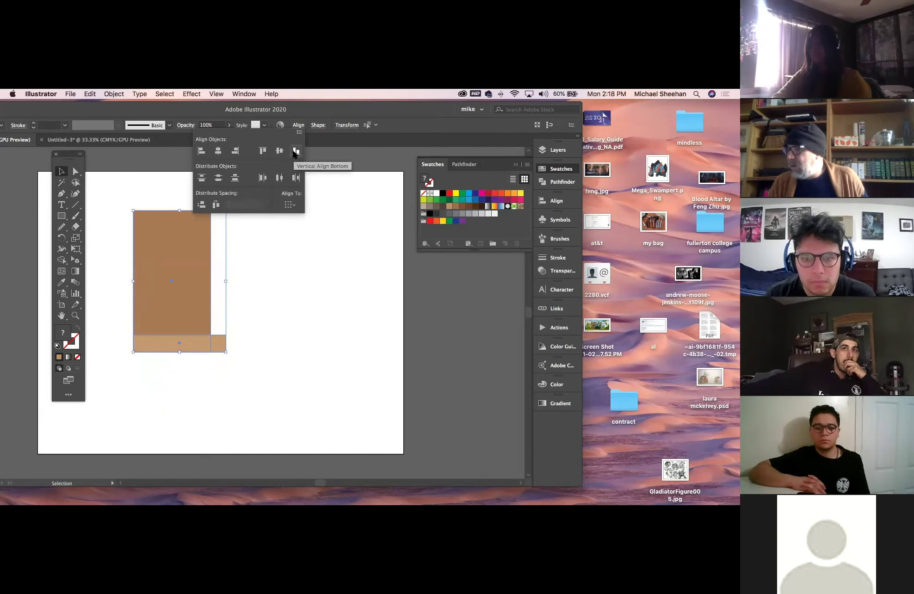
Step: Align the building body and cornice by their horizontal centres and top edges
click(218, 152)
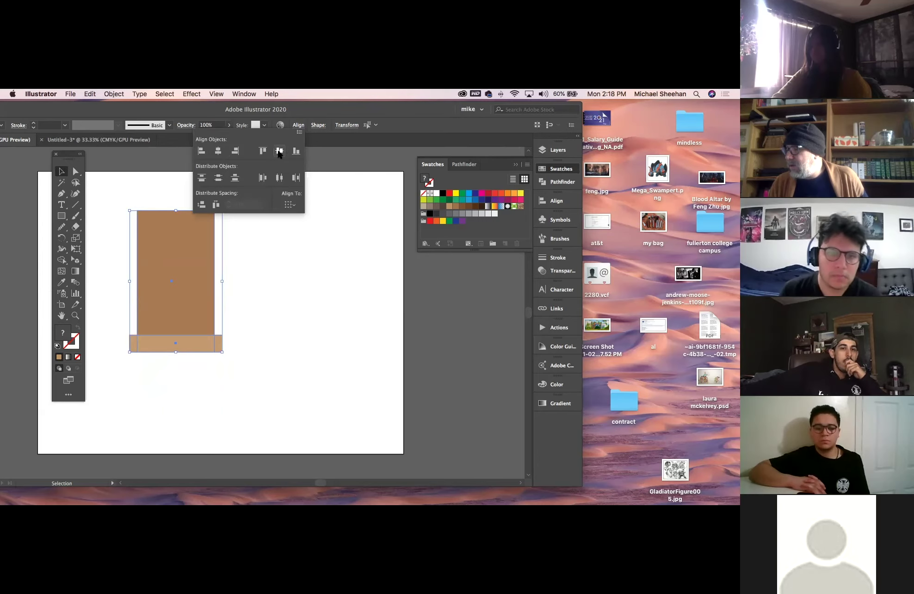
click(262, 152)
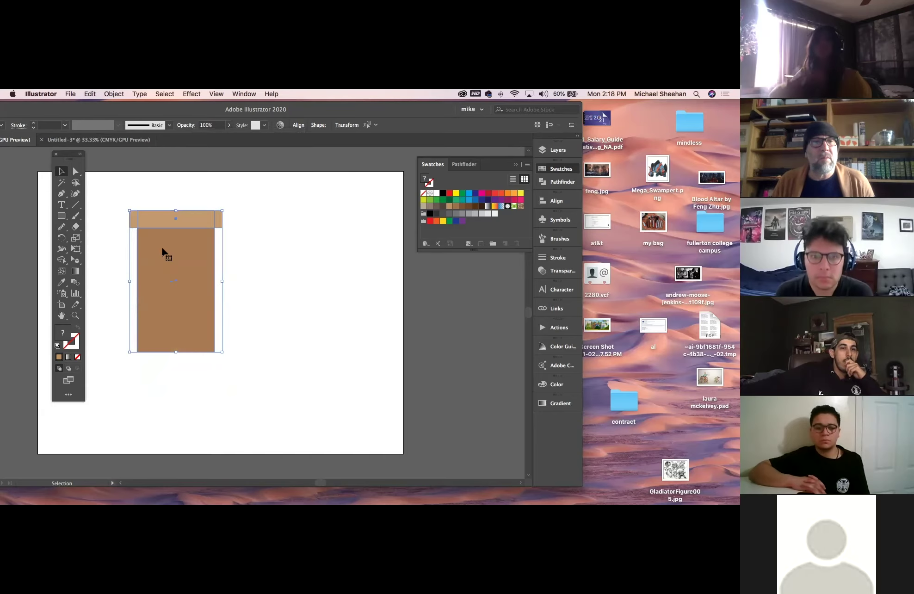
click(277, 263)
Step: Draw a small light-brown tooth under the cornice's left part and duplicate it into a row of five evenly spaced teeth
click(61, 215)
drag(146, 223, 151, 234)
click(61, 172)
drag(148, 228, 162, 233)
key(ctrl+d)
key(ctrl+d)
key(ctrl+d)
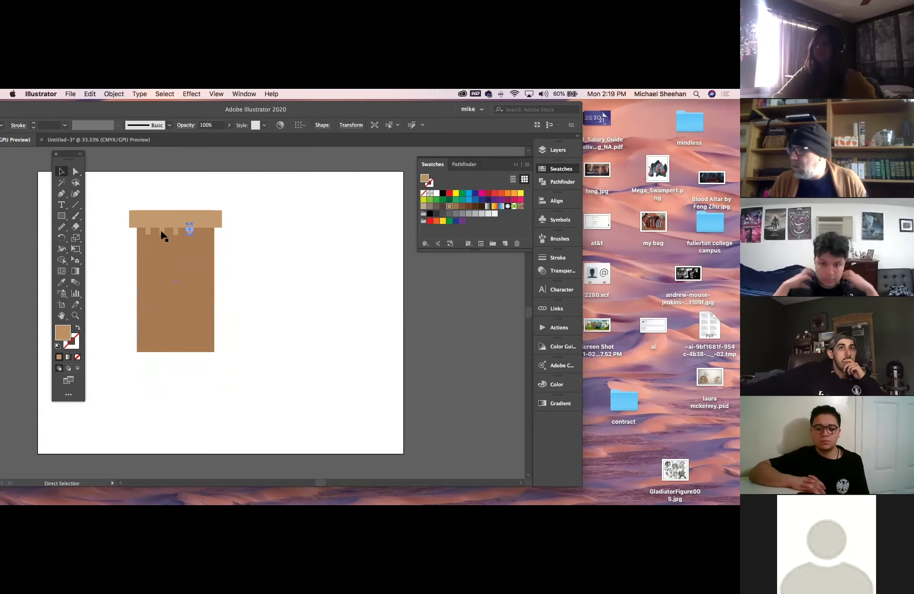
click(329, 260)
Step: Draw a tall narrow window on the body's upper left and fill it with a pale tan, RGB 209, 179, 151
click(62, 216)
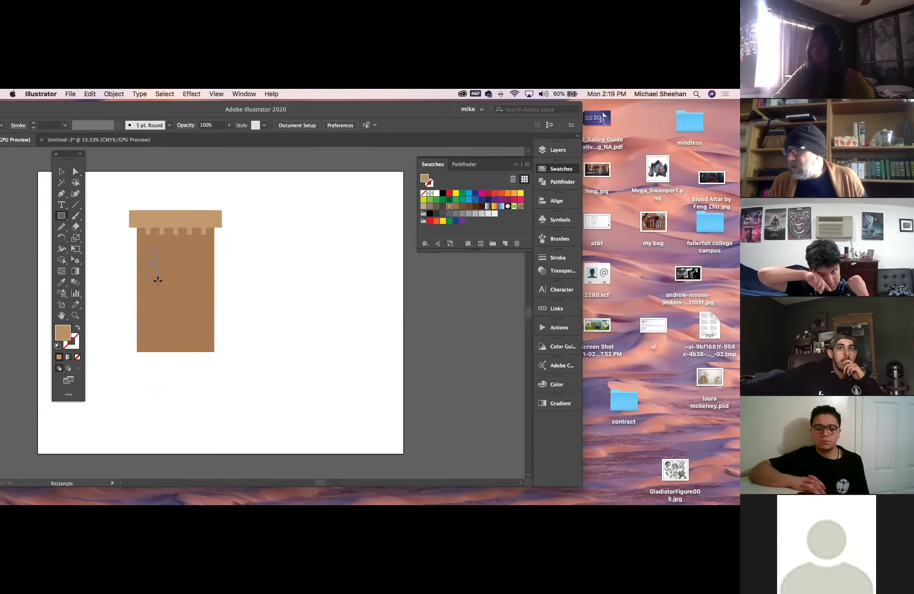
drag(157, 280, 158, 283)
click(61, 282)
click(180, 300)
double_click(63, 332)
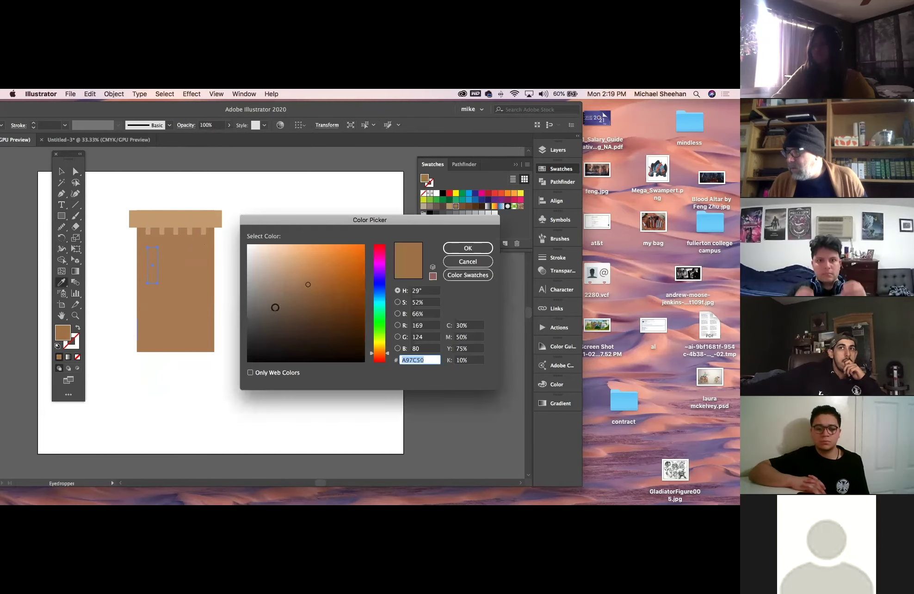
click(280, 263)
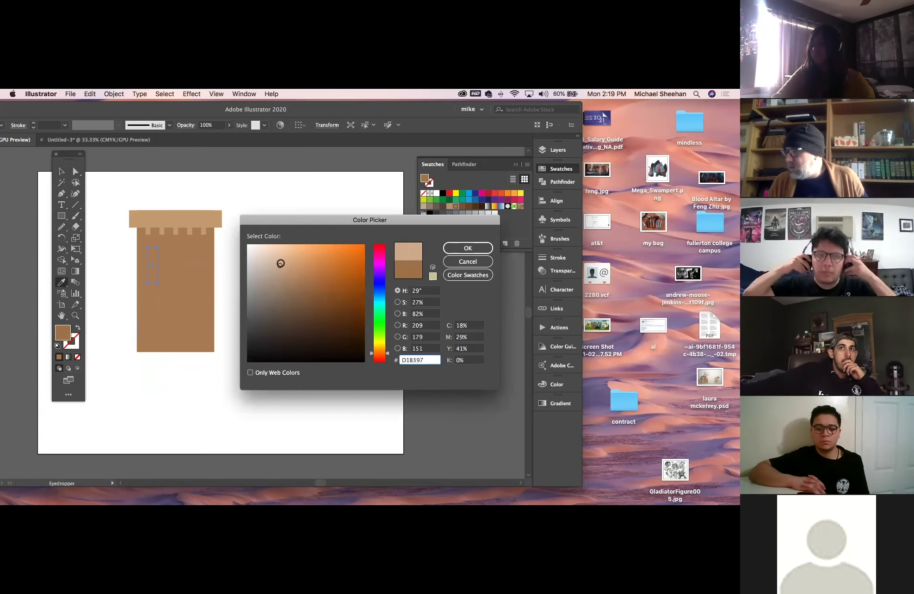
click(467, 248)
Step: Move the brown building body down and to the right, away from the cornice and window
click(61, 171)
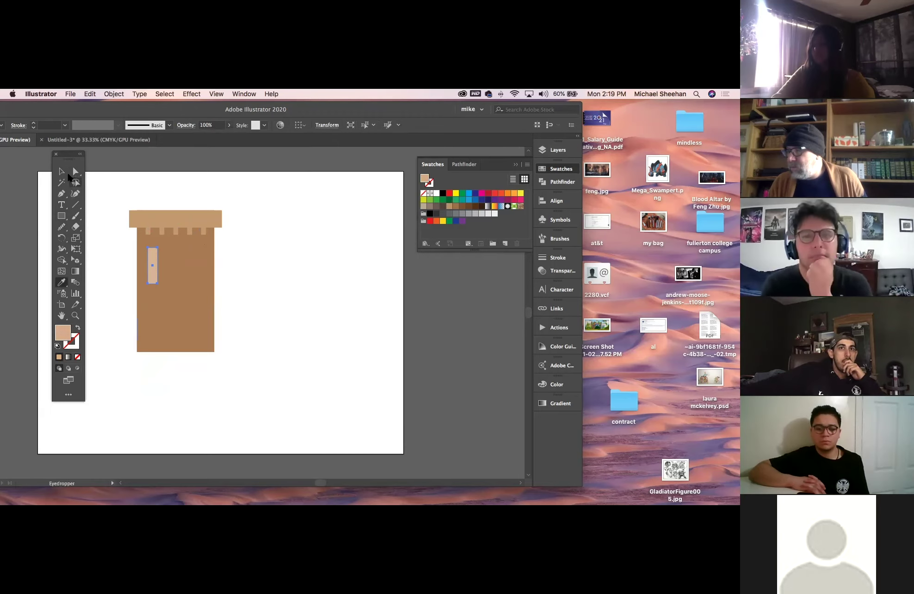
click(110, 199)
drag(144, 271, 199, 310)
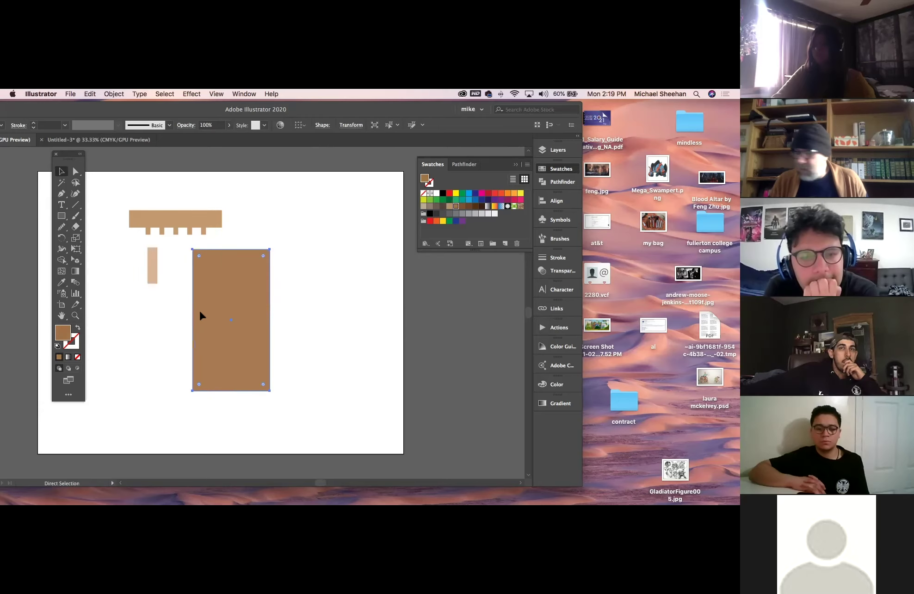
Step: Undo the last move of the brown building body and deselect it
key(super+z)
click(130, 194)
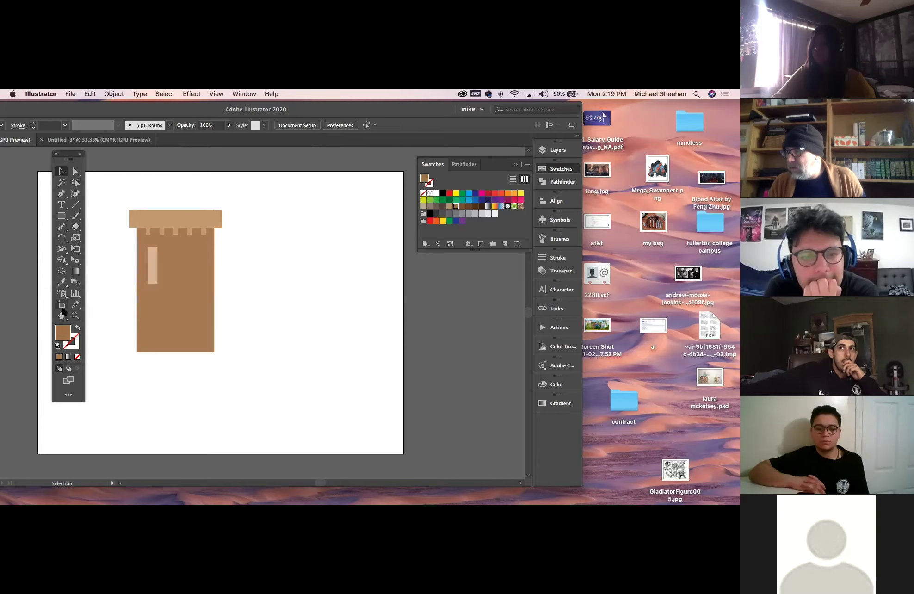
Step: Draw a thin sill slightly wider than the window across its base and fill it with the cornice's light brown
click(76, 316)
drag(150, 244, 231, 319)
click(62, 174)
click(61, 216)
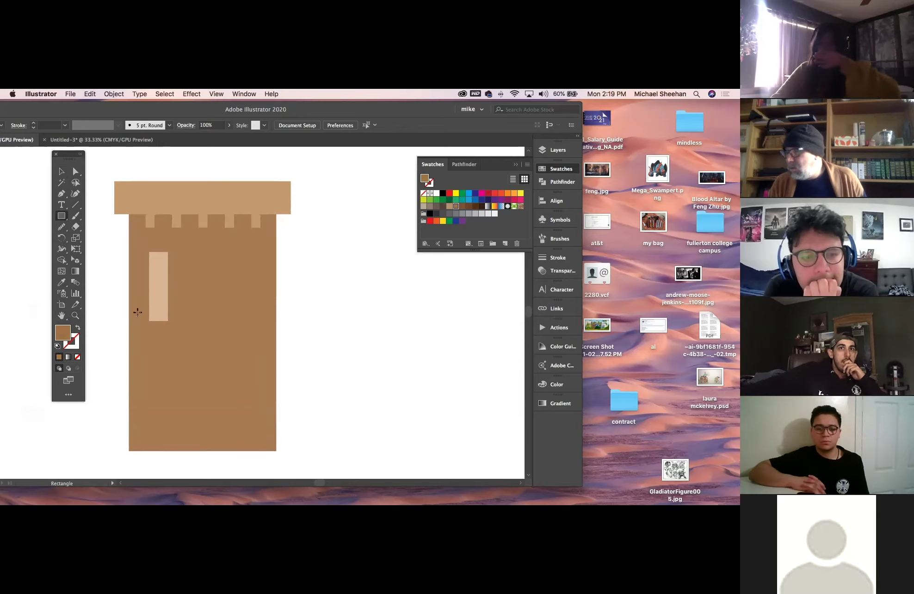
drag(141, 318, 174, 322)
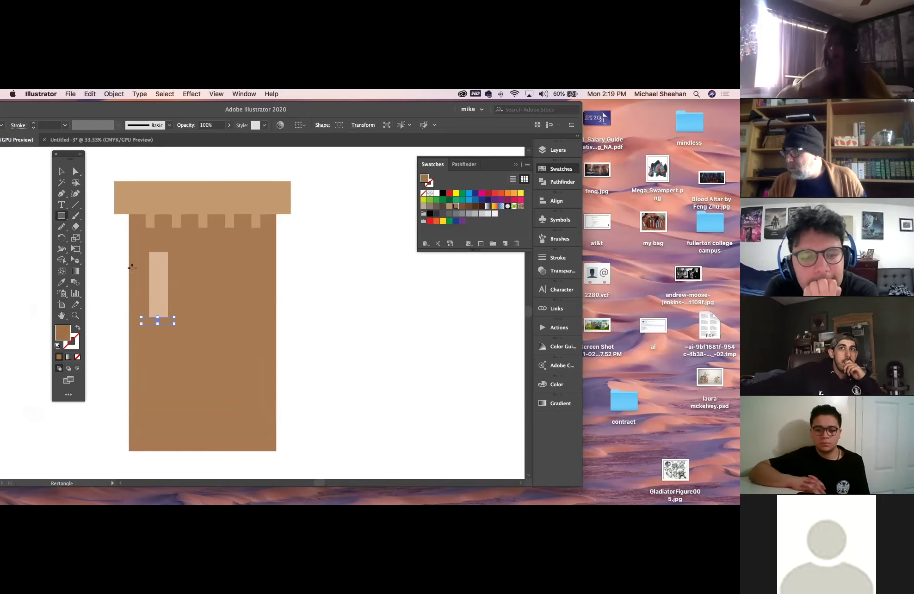
key(i)
click(151, 208)
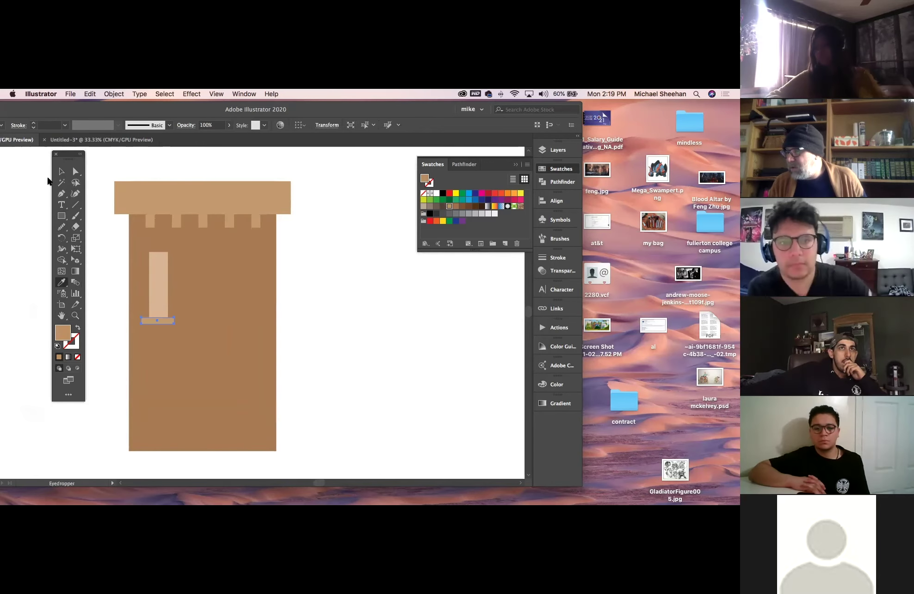
click(61, 171)
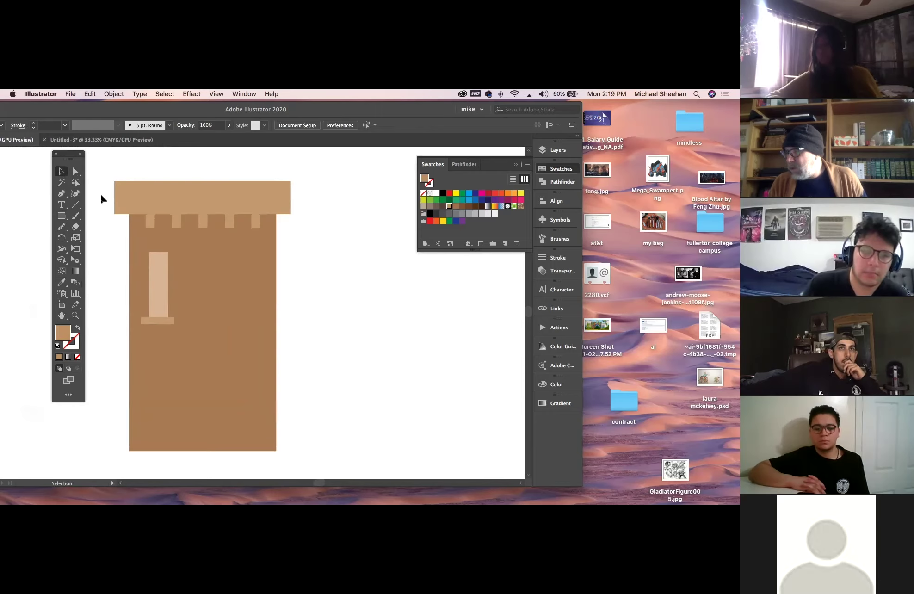
Step: Duplicate the window with its sill twice across the facade to make an evenly spaced row of three
click(157, 297)
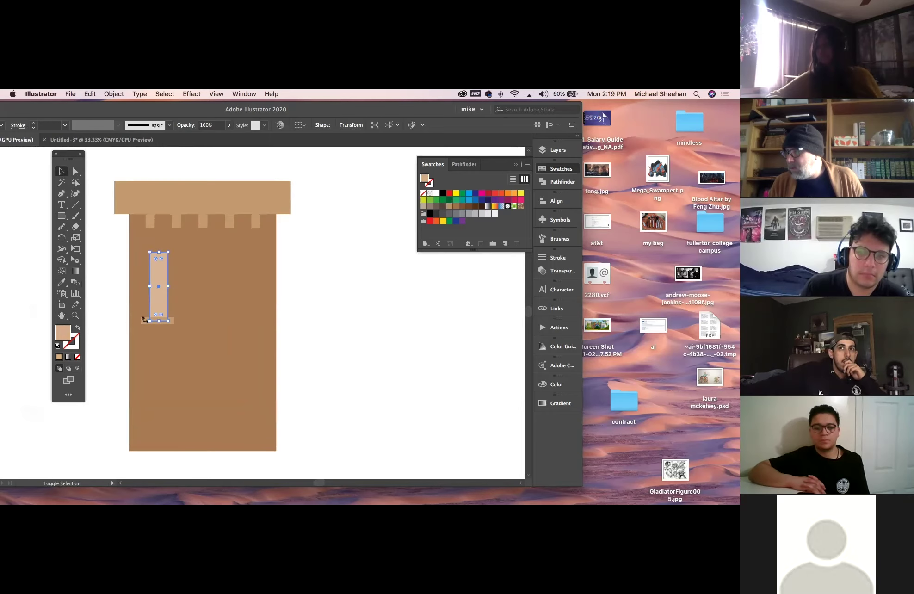
click(122, 315)
click(152, 320)
shift+click(157, 292)
drag(156, 296, 202, 300)
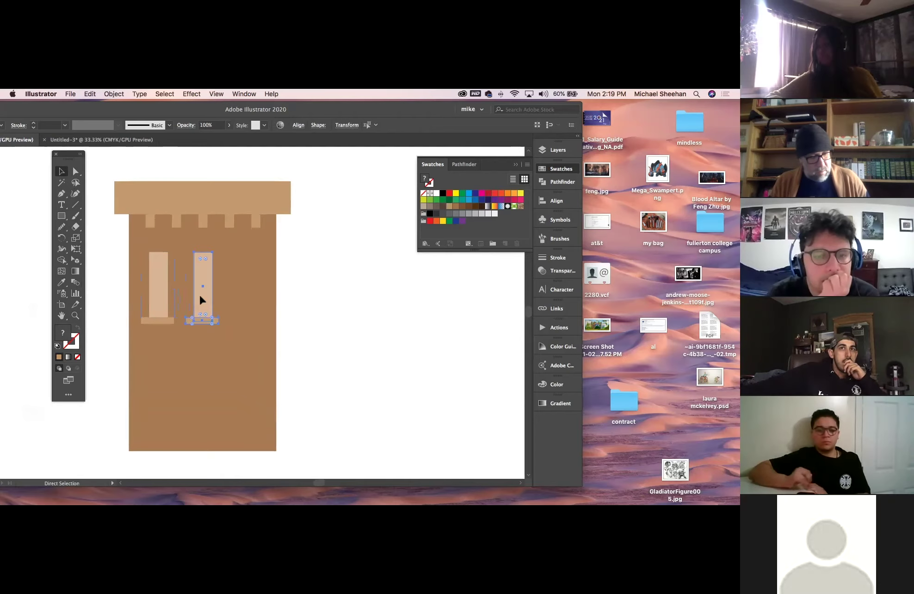
key(super+d)
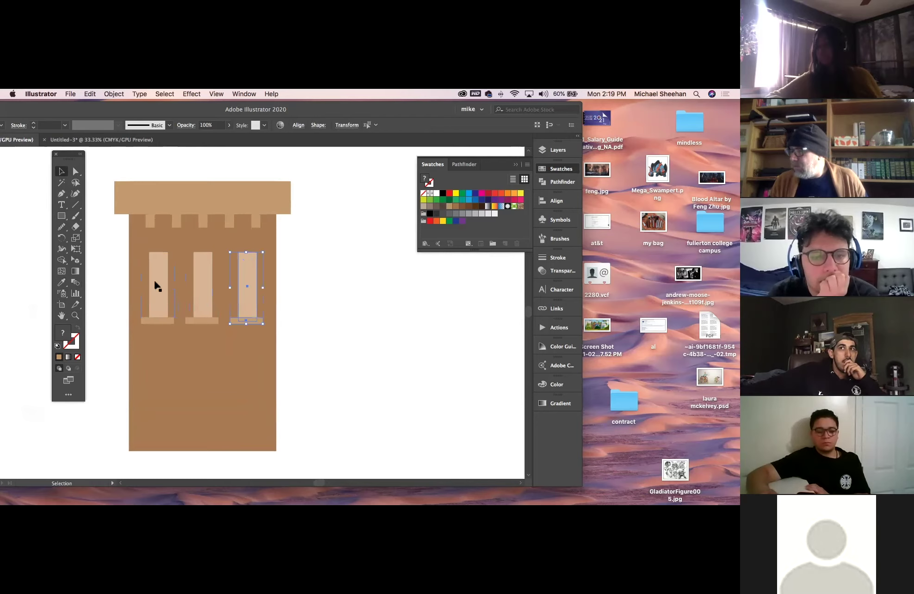
Step: Copy the row of three windows and sills straight down to form a second row on the facade
click(154, 320)
shift+click(202, 322)
shift+click(247, 322)
shift+click(245, 294)
shift+click(198, 287)
shift+click(159, 280)
drag(205, 275, 211, 359)
click(316, 347)
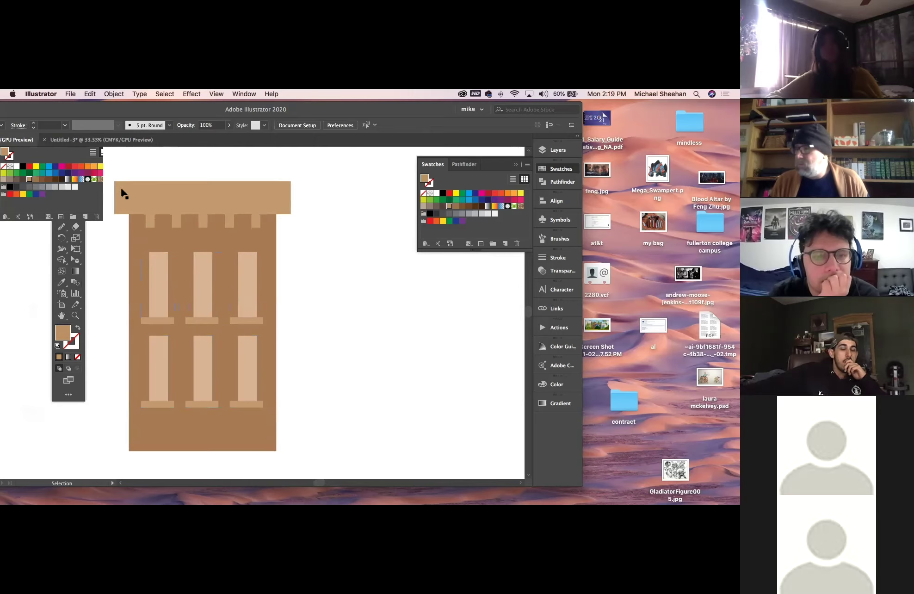
Step: Group and copy all the facade artwork, and switch to the Untitled-3 perspective document
key(super+a)
key(super+g)
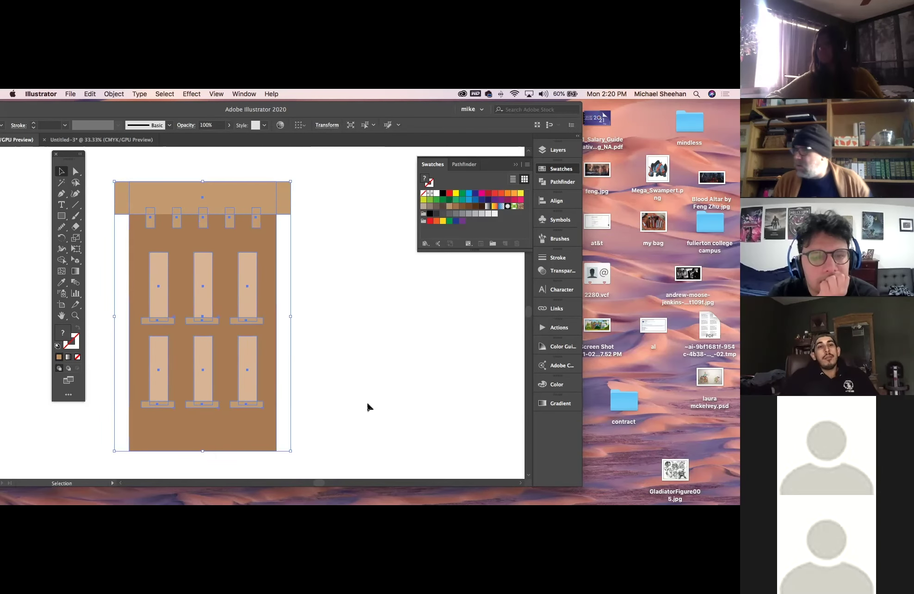
click(86, 140)
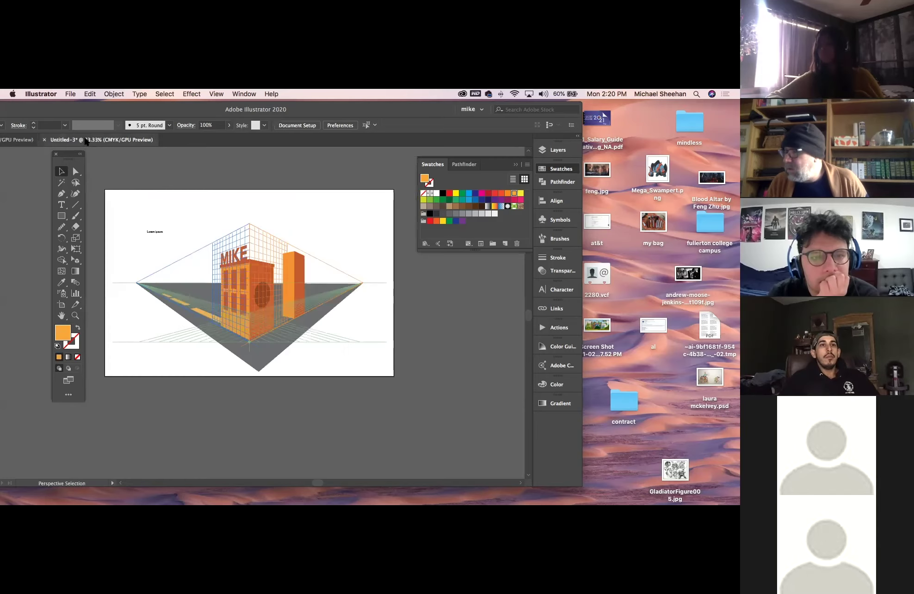
Step: Paste the brown facade and attach it to the left perspective plane, behind the MIKE building
drag(222, 291, 344, 306)
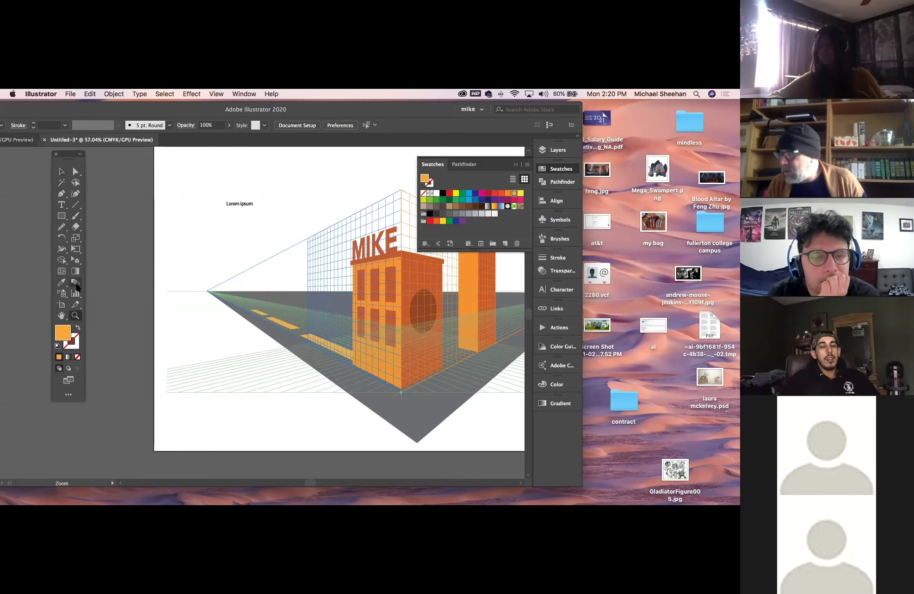
click(75, 260)
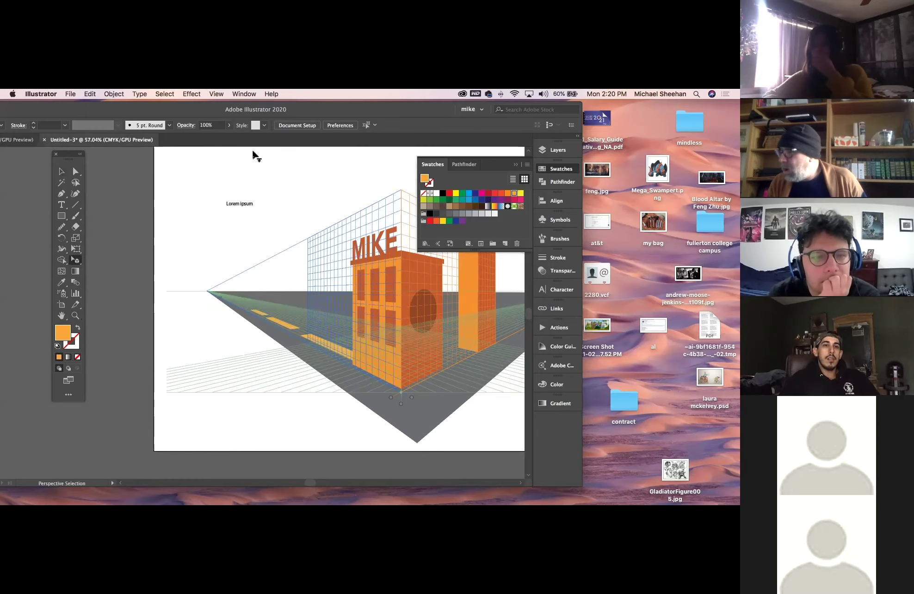
drag(151, 104, 225, 104)
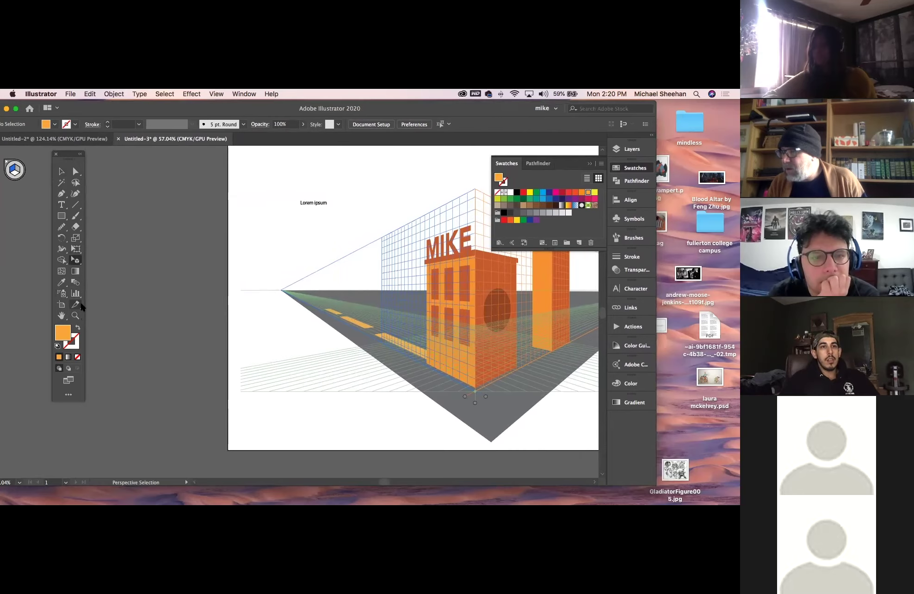
key(ctrl+v)
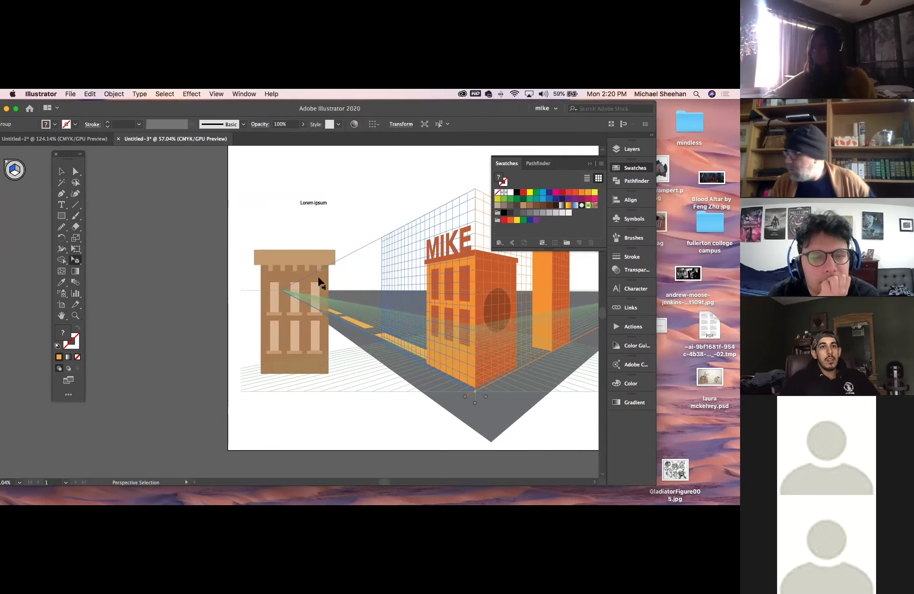
drag(286, 253, 286, 265)
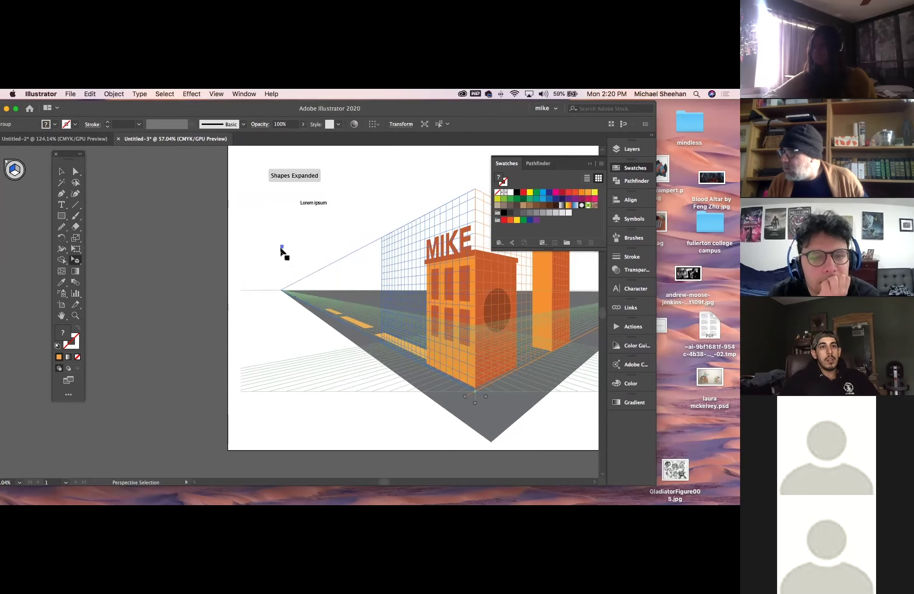
click(305, 260)
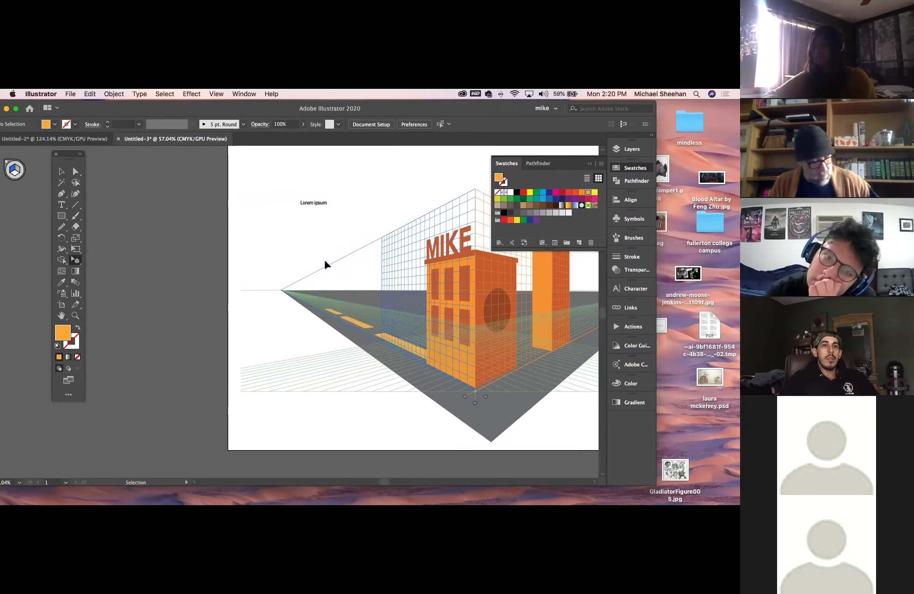
key(ctrl+v)
drag(325, 265, 446, 217)
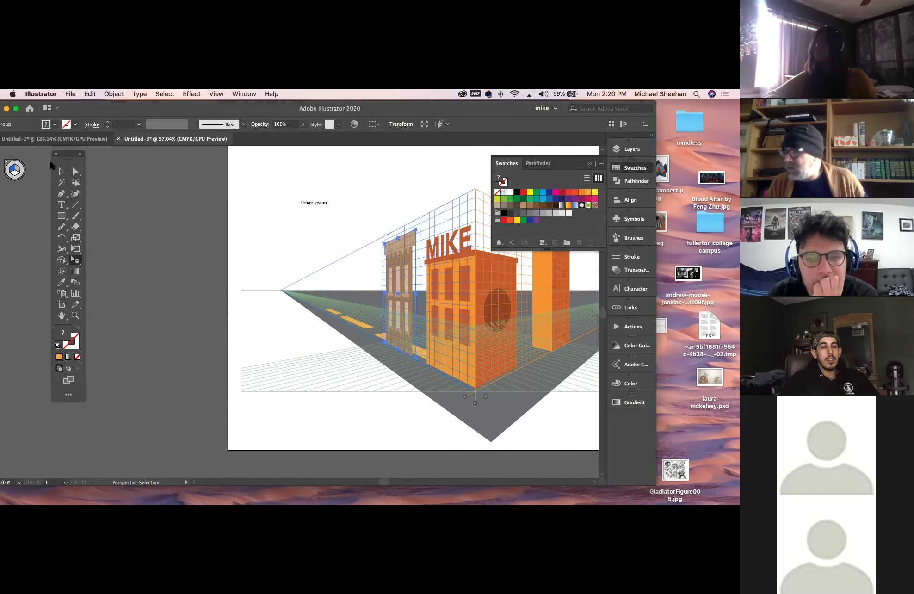
click(118, 194)
Step: Attach a second copy of the brown facade to the right perspective plane beside the first one
drag(418, 298, 316, 298)
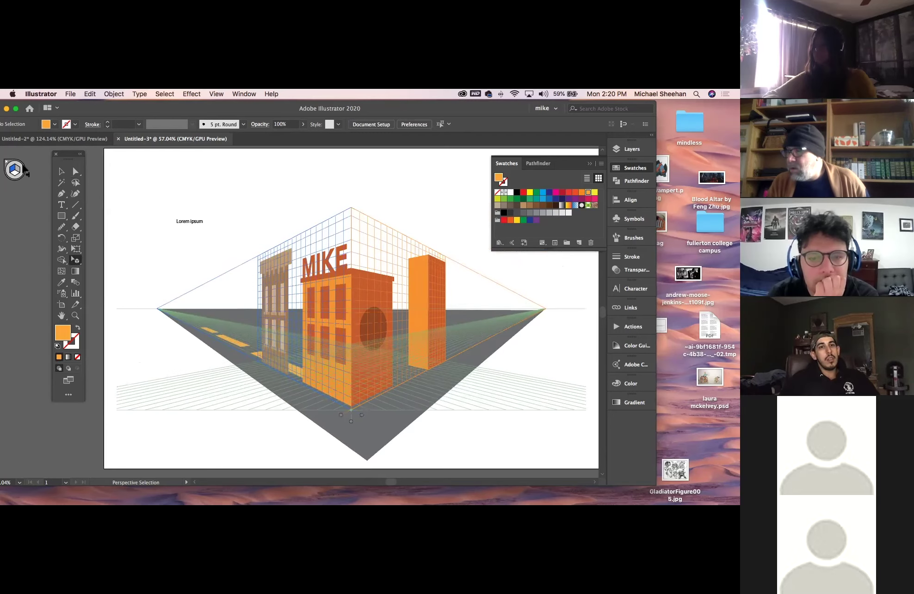
click(23, 171)
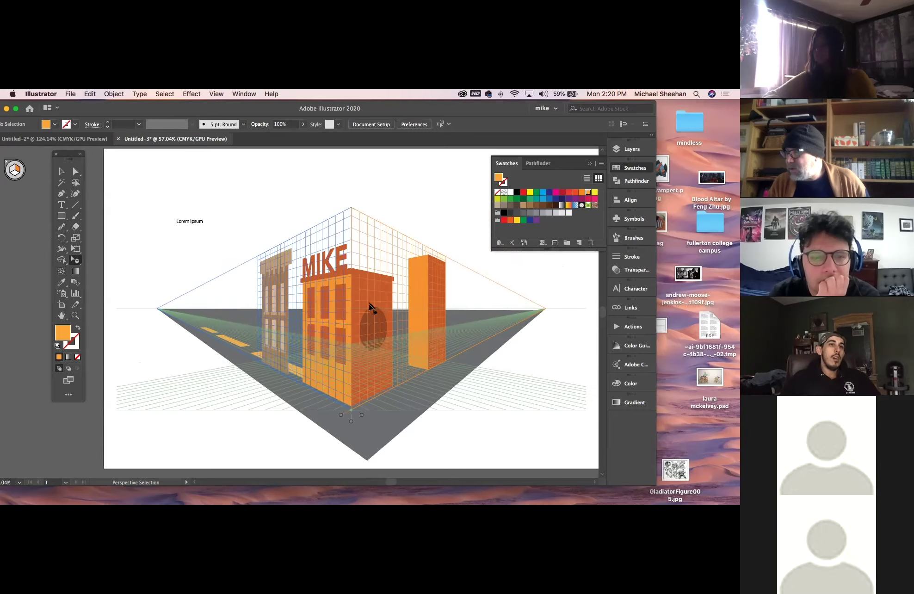
drag(424, 318, 501, 335)
drag(332, 300, 347, 315)
drag(324, 268, 322, 270)
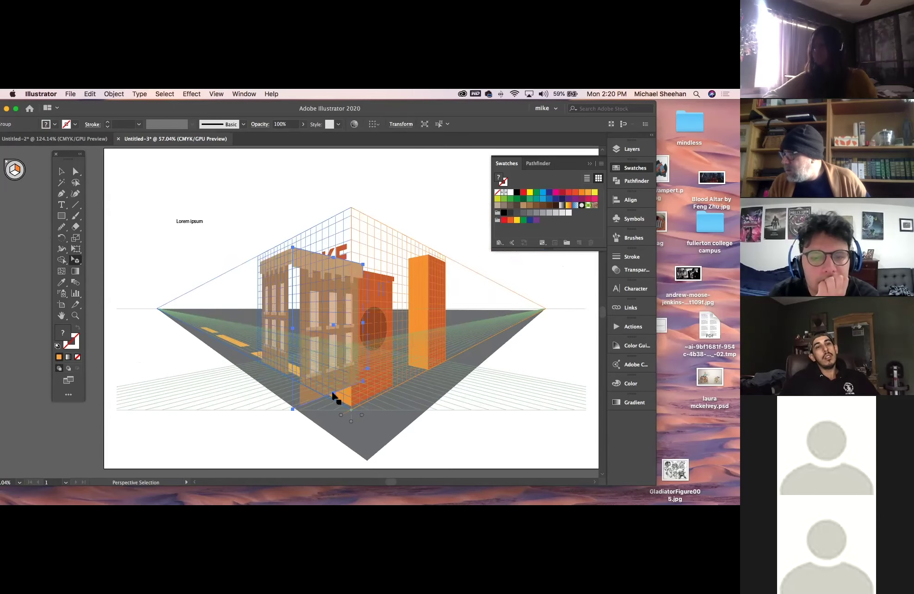
Step: Shorten the right-plane facade from its base and shift it to meet the left facade at the corner
drag(333, 394, 331, 356)
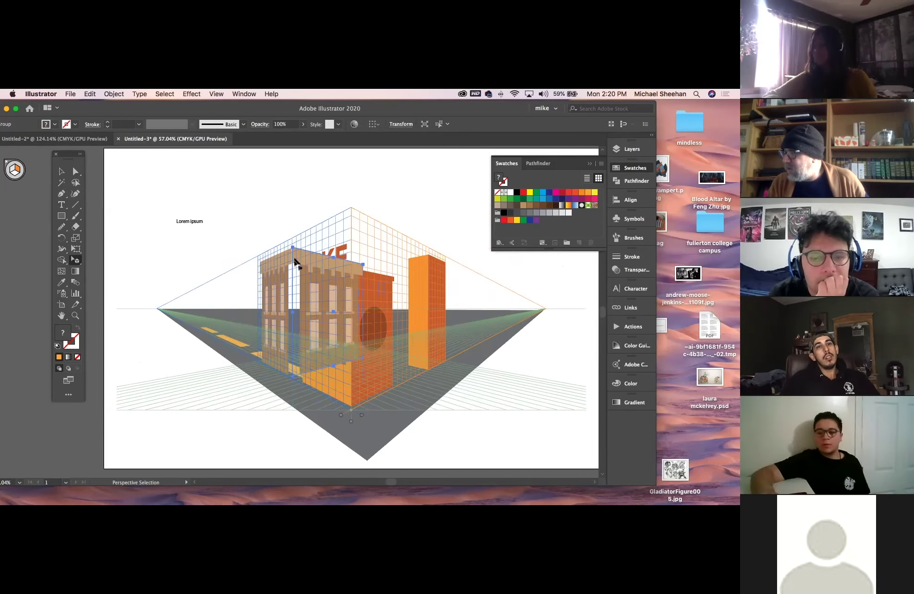
drag(333, 264, 329, 267)
drag(322, 370, 324, 370)
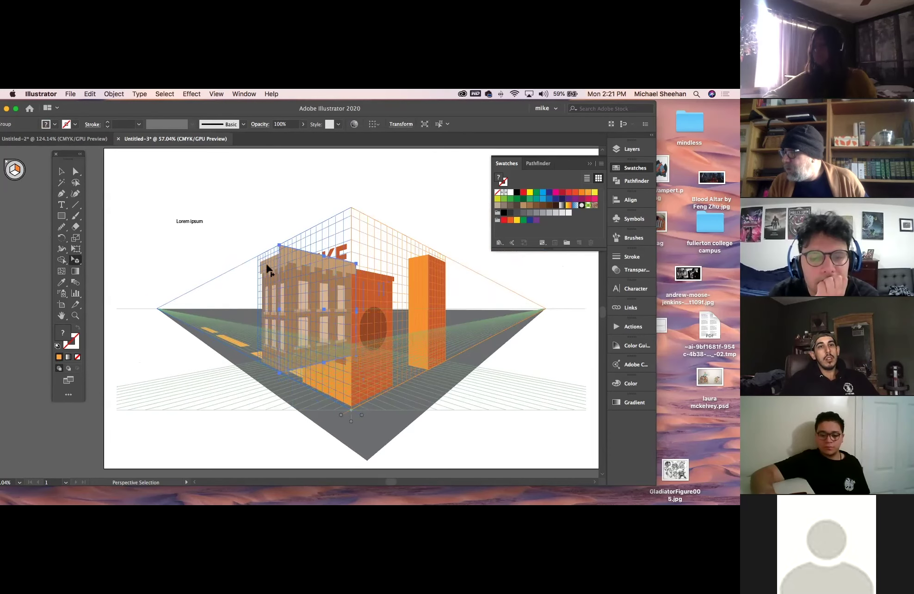
click(282, 252)
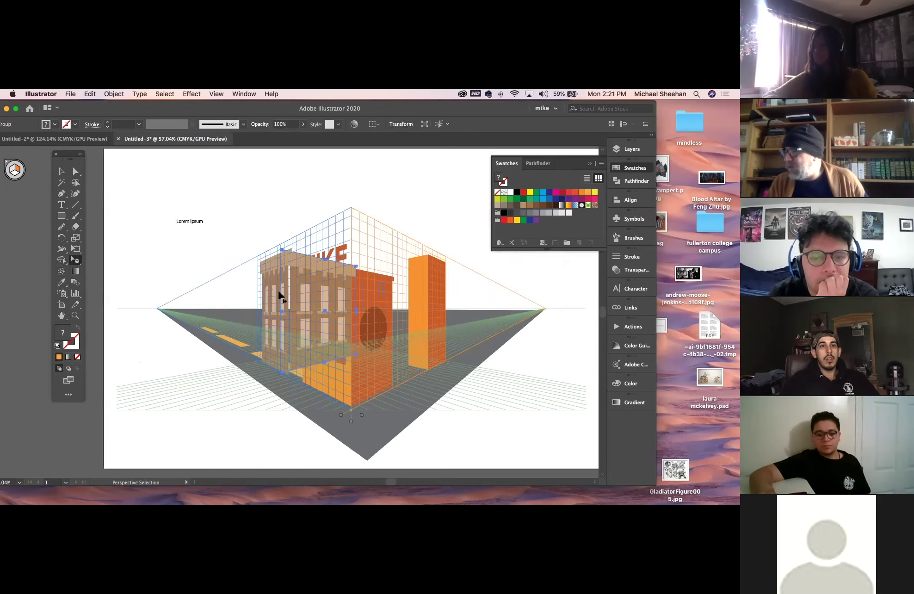
Step: In the Untitled-2 document, pull the cornice's right end in to line up with the body's right edge
click(89, 140)
key(v)
click(402, 218)
click(361, 204)
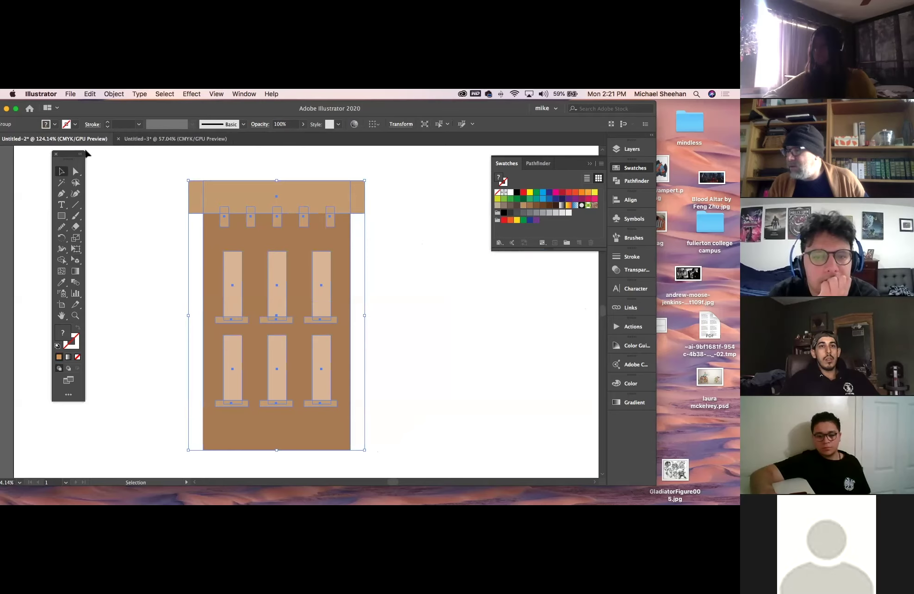
click(76, 172)
click(380, 190)
drag(363, 198, 352, 196)
key(super+z)
click(372, 199)
click(397, 232)
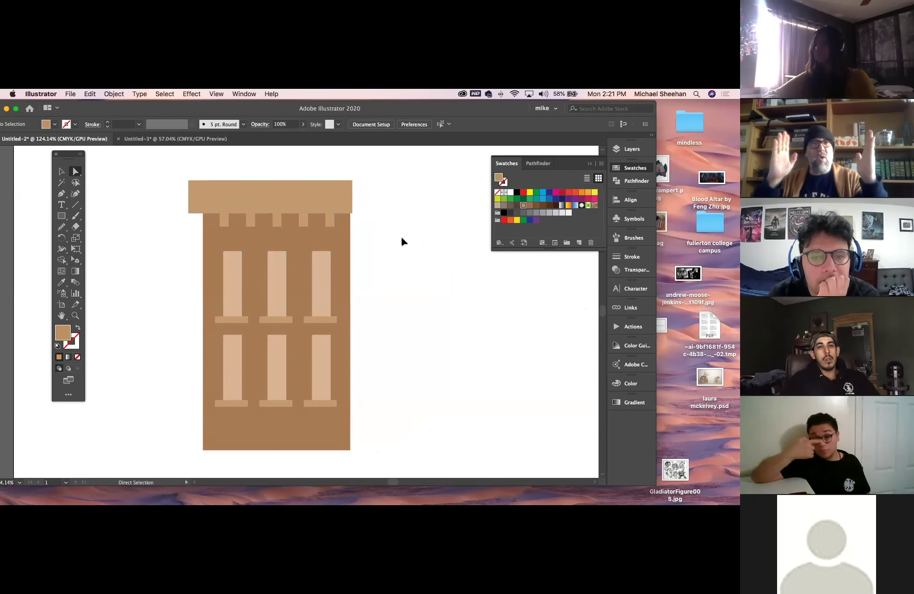
Step: In the Untitled-3 document, shift the left-plane facade toward the corner to close the gap with the right-plane facade
click(142, 140)
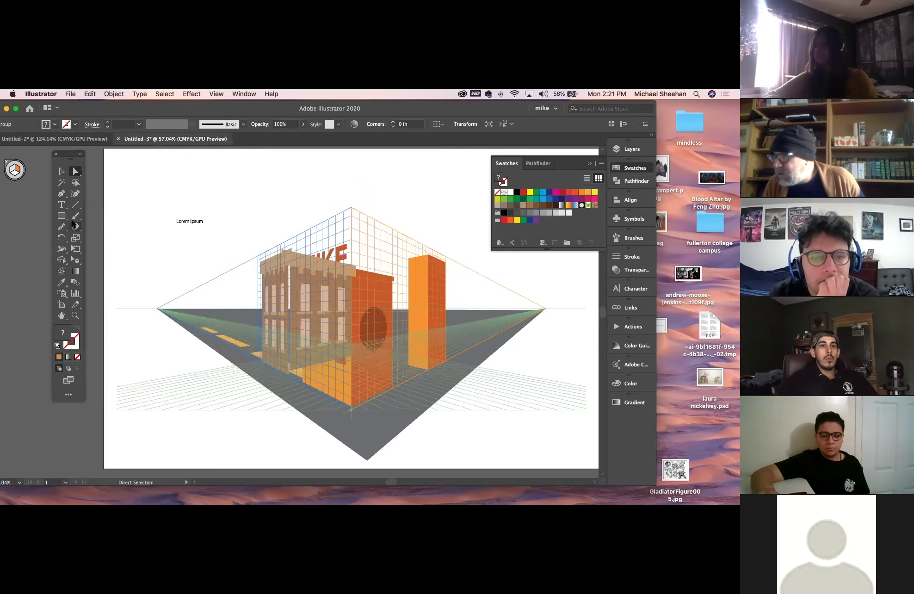
click(76, 315)
drag(291, 303, 398, 351)
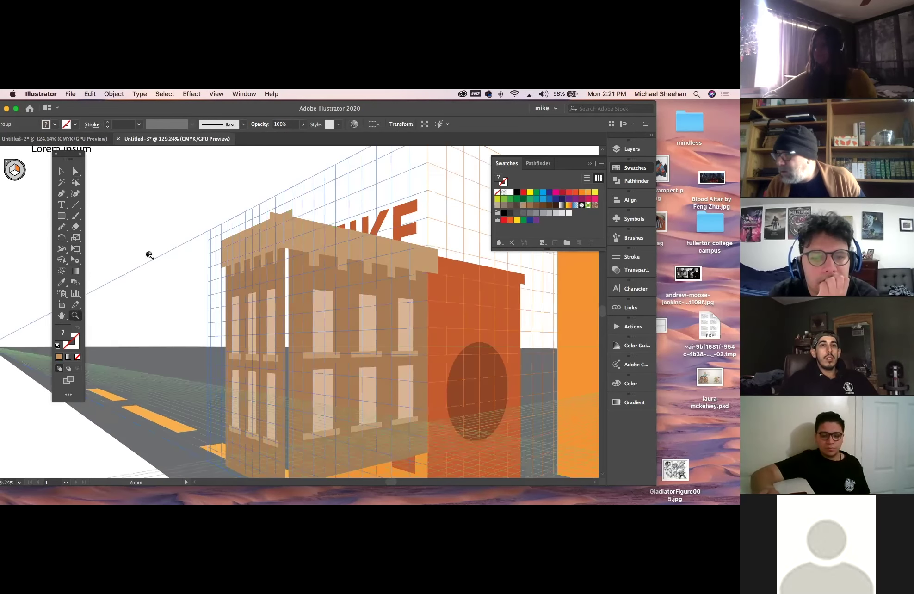
click(76, 260)
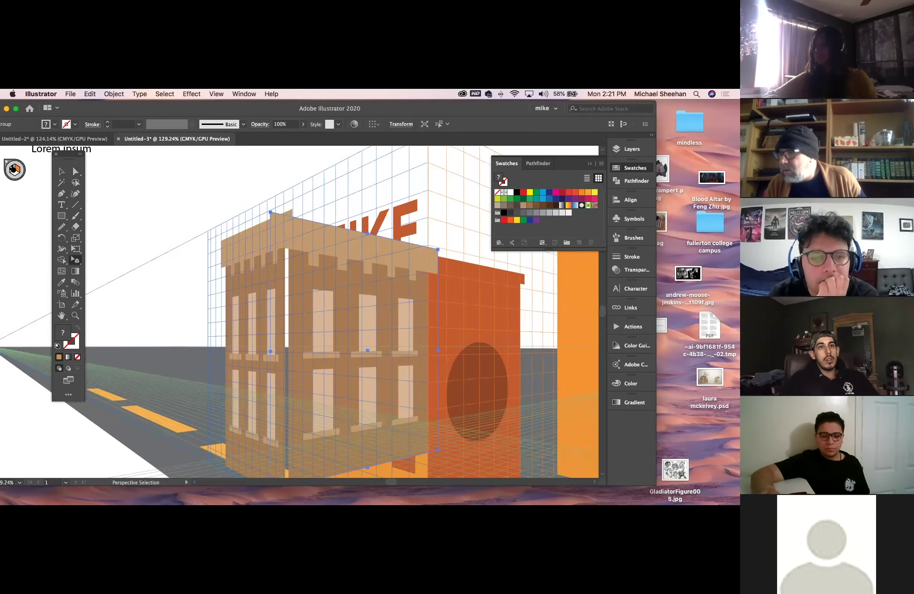
click(180, 283)
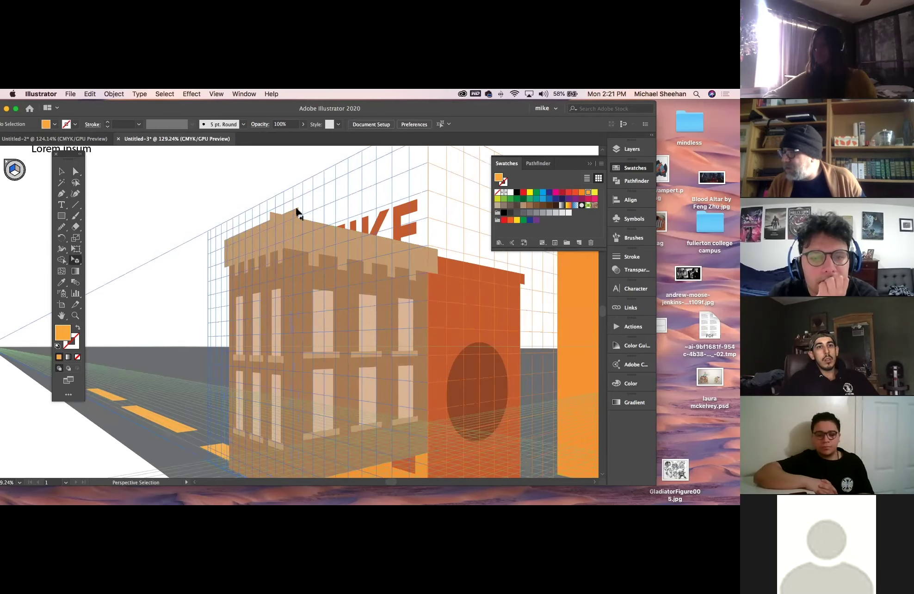
click(298, 213)
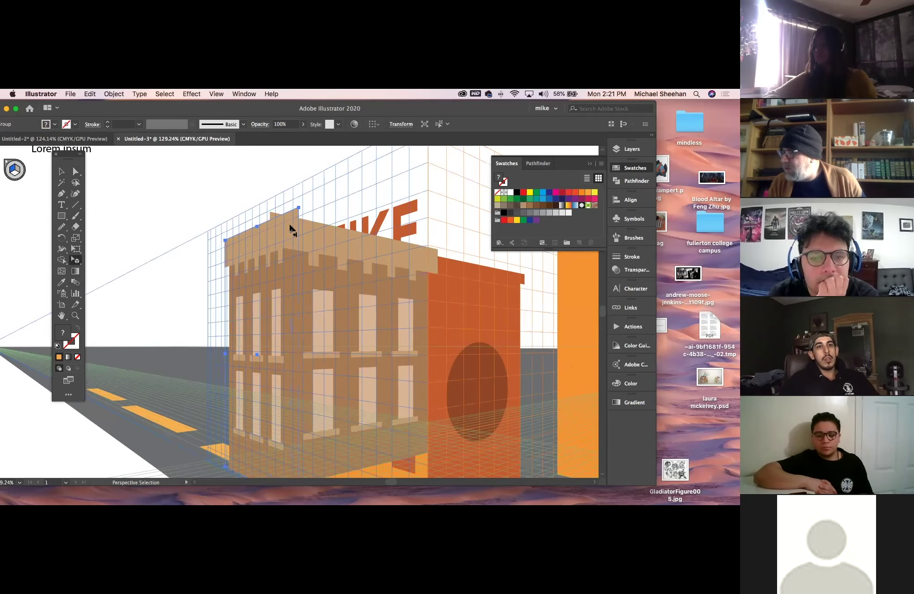
click(236, 188)
scroll(446, 365, down, 4)
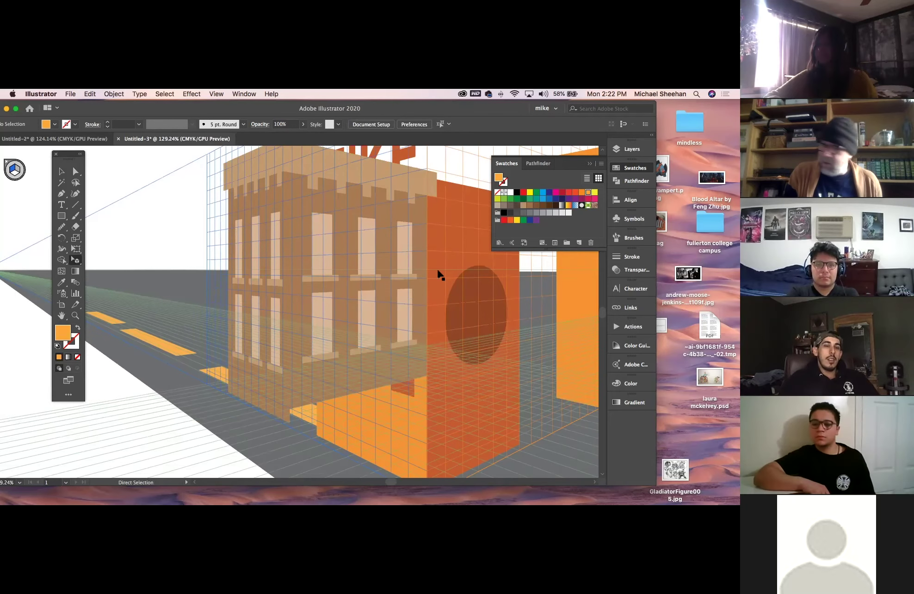
key(super+0)
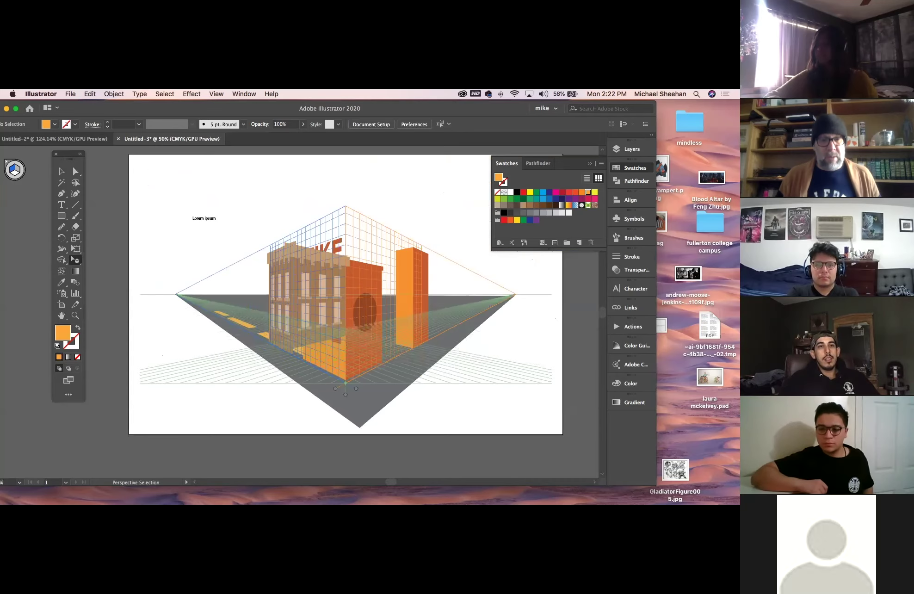
Step: Switch to Chrome to view the Instagram post showing illustrated Haunted Mansion buildings
key(super+Tab)
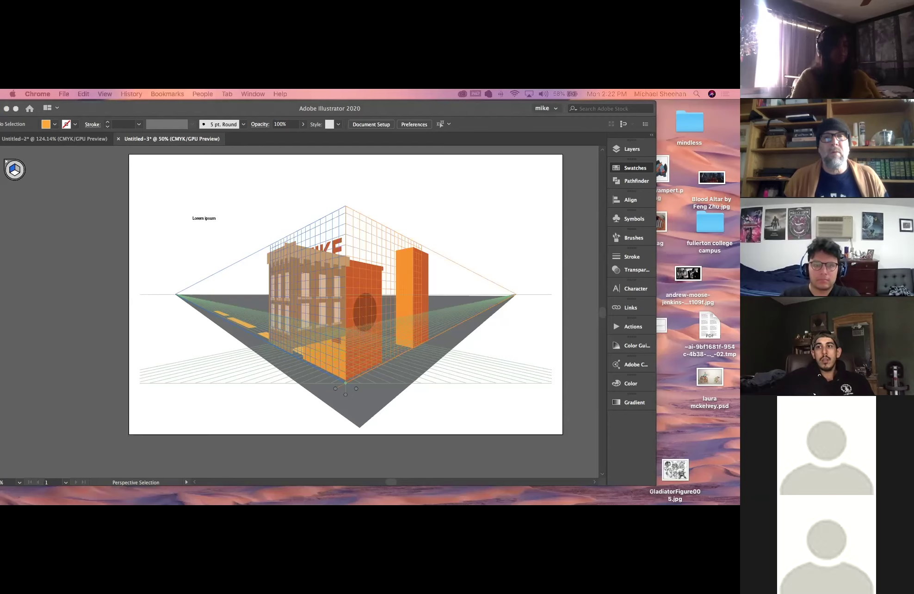
key(super+Tab)
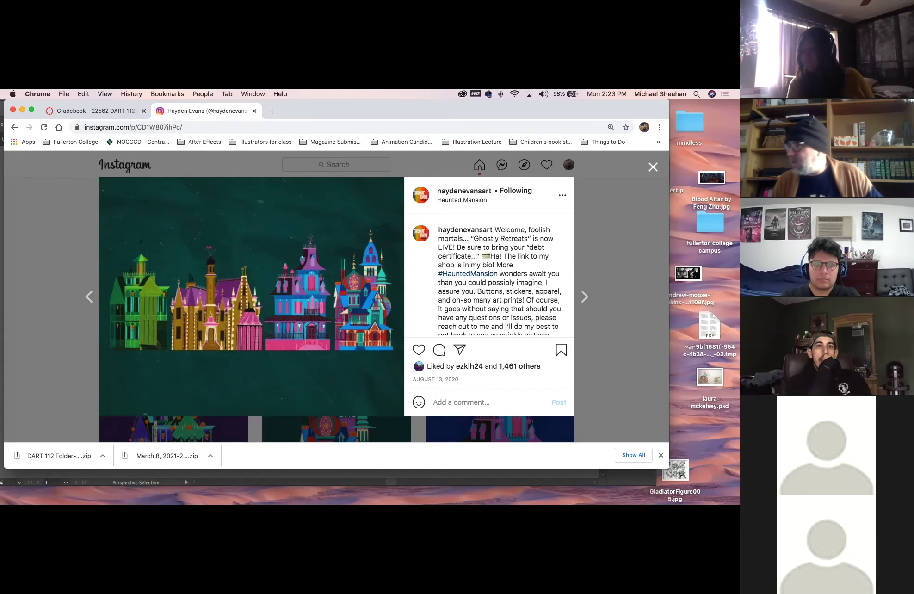
Step: Close the Haunted Mansion post and browse the artist's Instagram grid for further building and castle illustrations
click(653, 167)
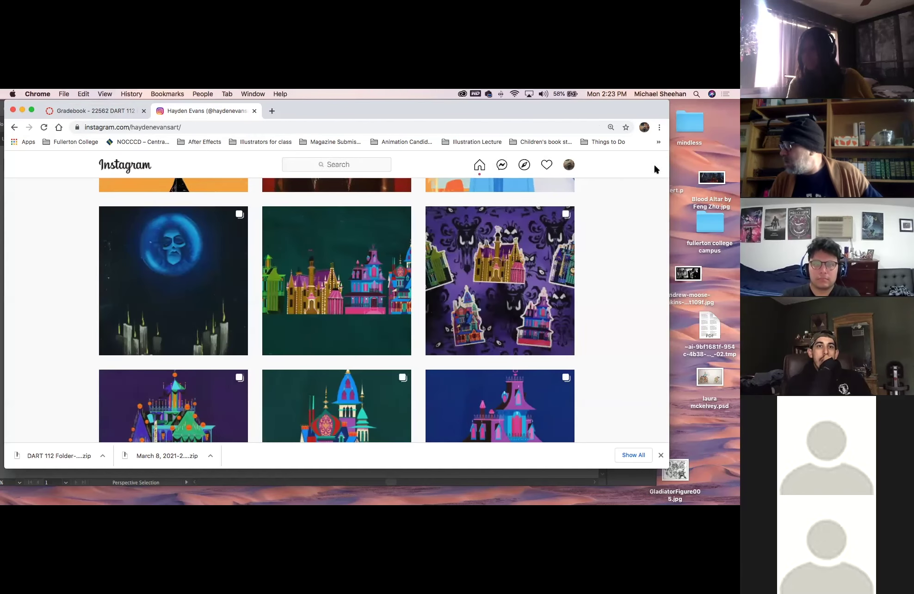
scroll(611, 305, down, 5)
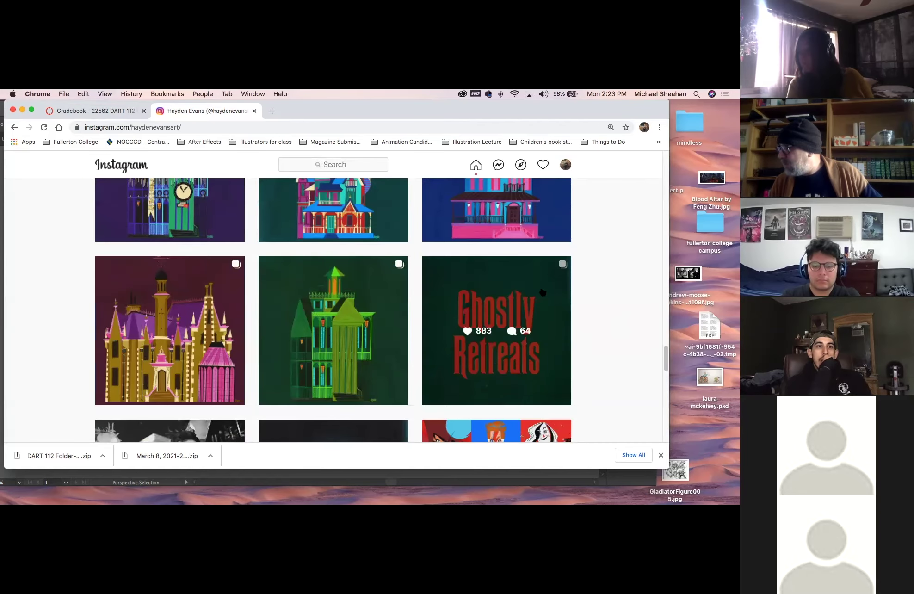
scroll(512, 342, up, 4)
scroll(512, 342, down, 2)
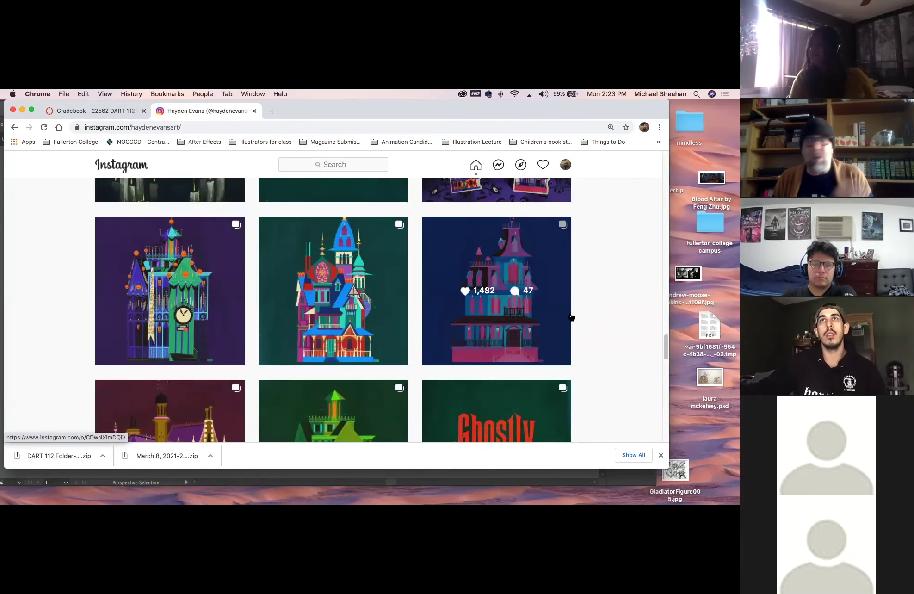
scroll(572, 319, down, 4)
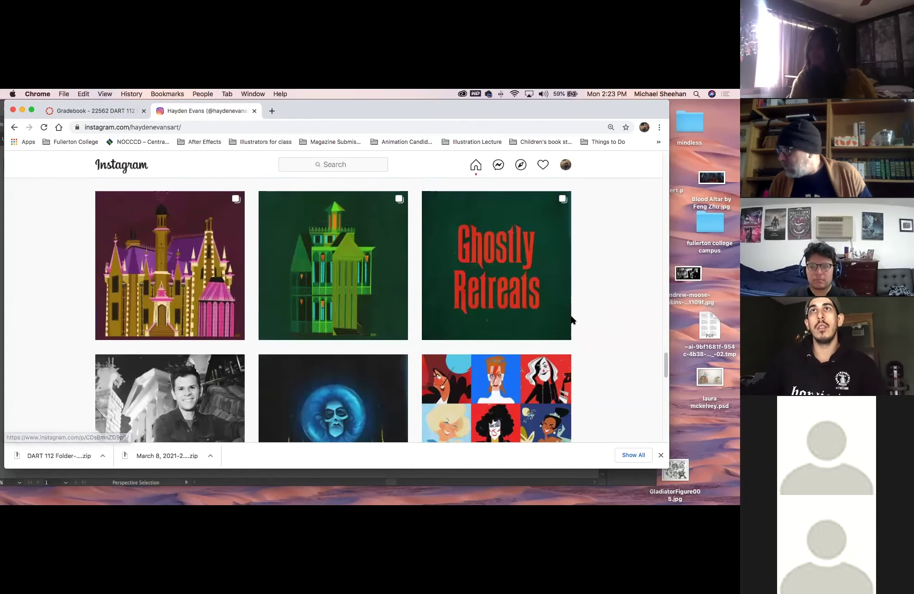
scroll(572, 319, down, 5)
scroll(572, 318, down, 2)
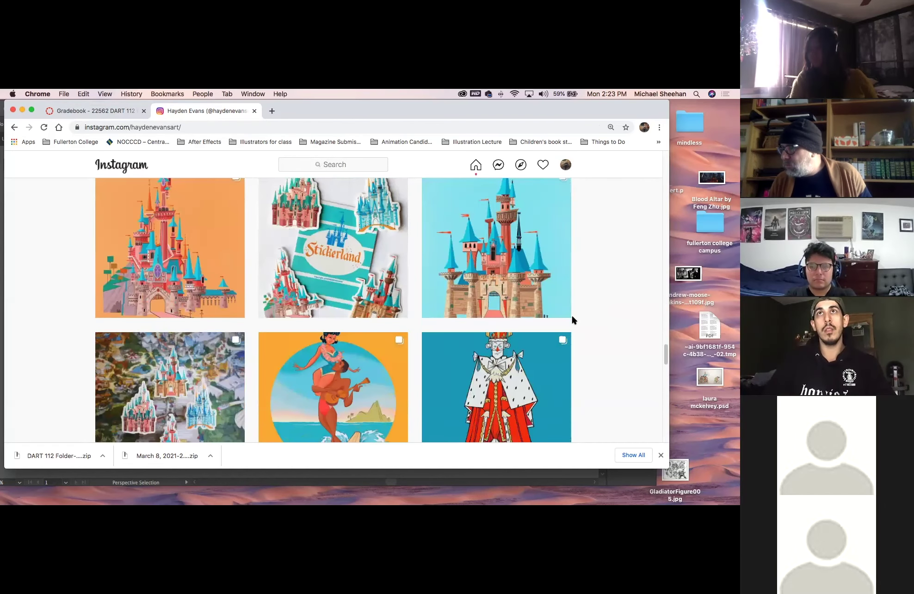
scroll(572, 318, down, 4)
scroll(571, 315, down, 5)
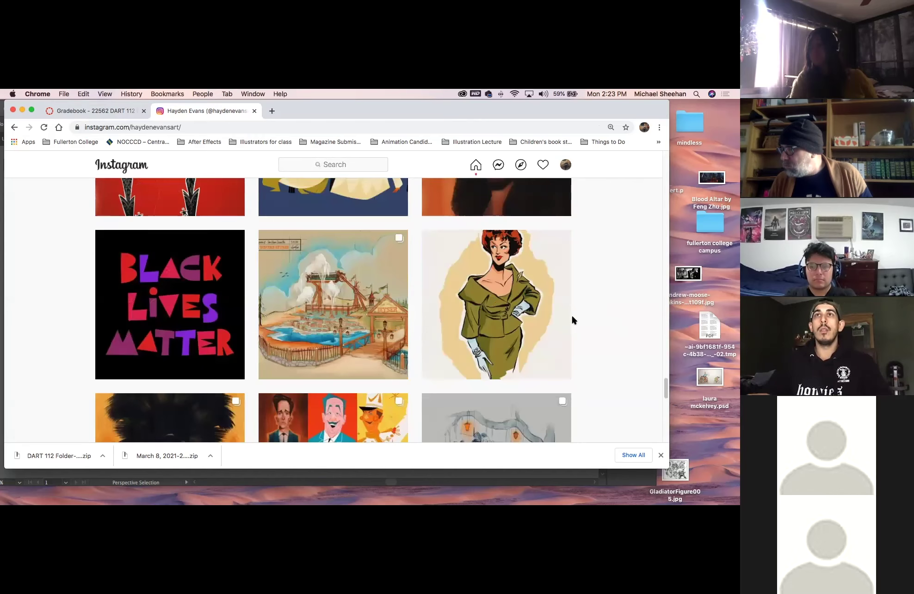
scroll(571, 313, down, 4)
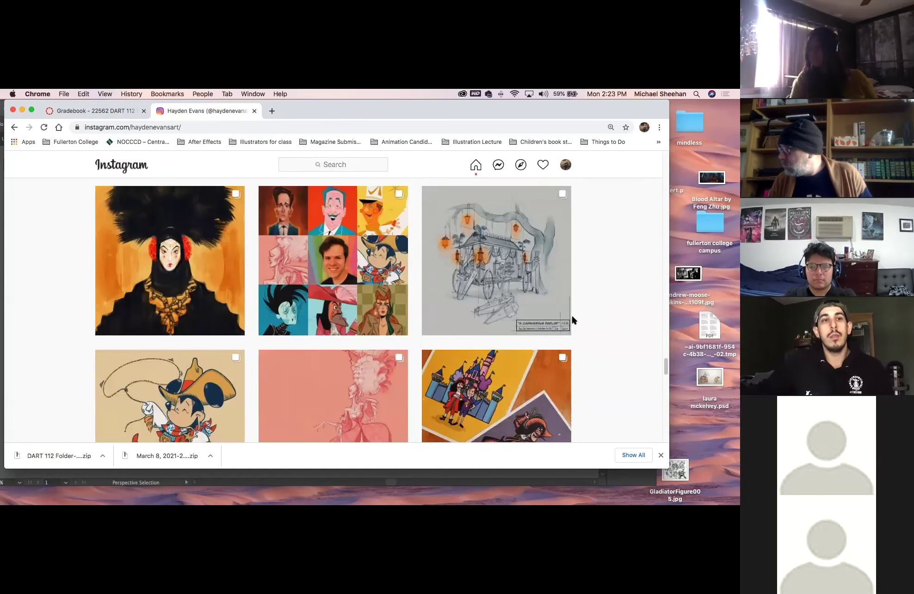
Step: View the post with the haunted food cart sketch "A Cadaverous Parlor" and return to the artist's grid
click(517, 260)
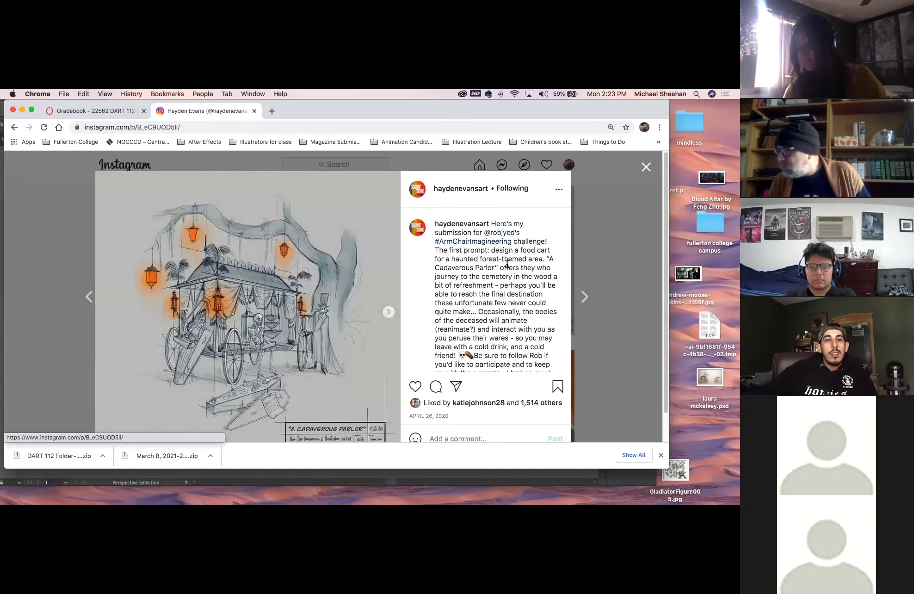
click(642, 228)
scroll(560, 278, down, 3)
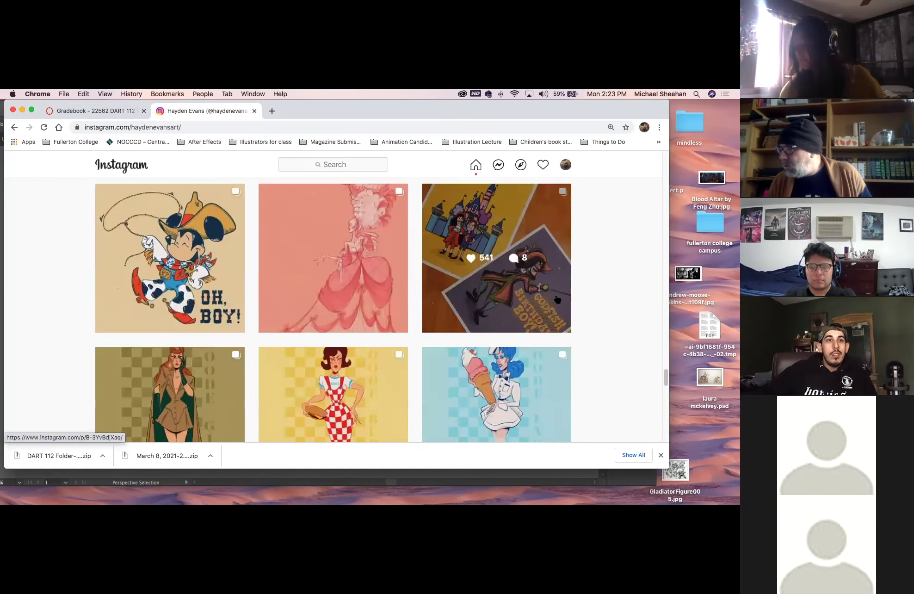
Step: Find the Disney California Adventure bridge illustration on the artist's profile, view its post, and close it
scroll(559, 301, down, 5)
scroll(558, 301, up, 15)
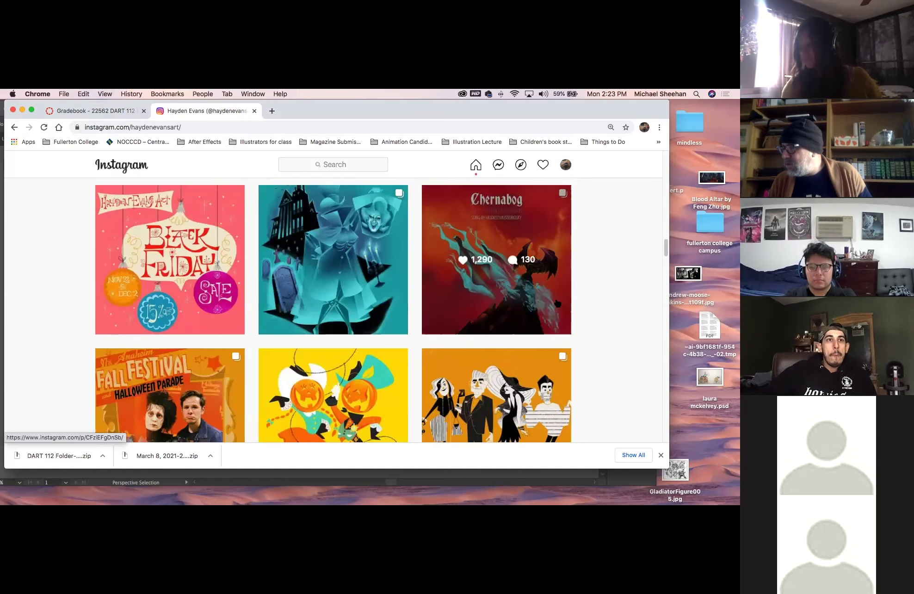
scroll(559, 301, down, 5)
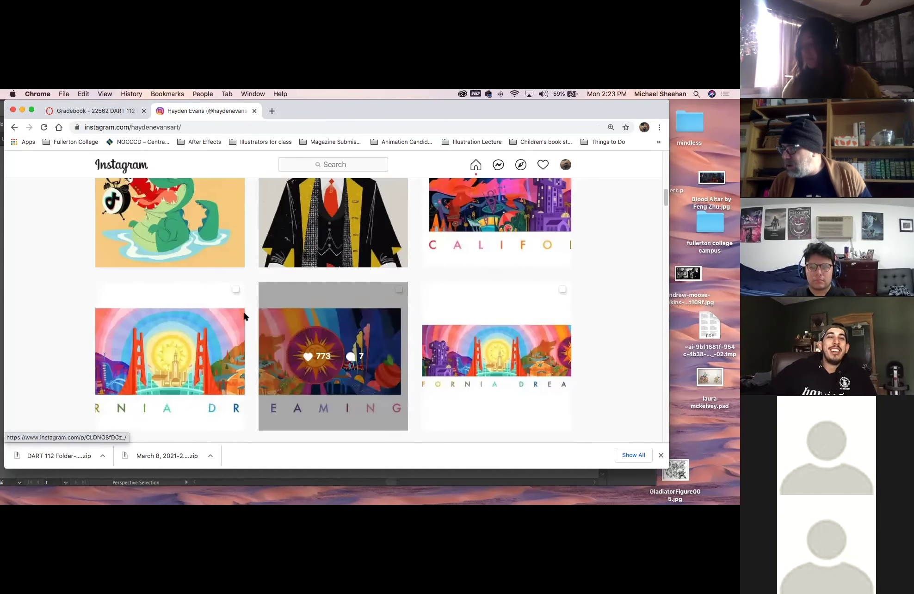
click(195, 329)
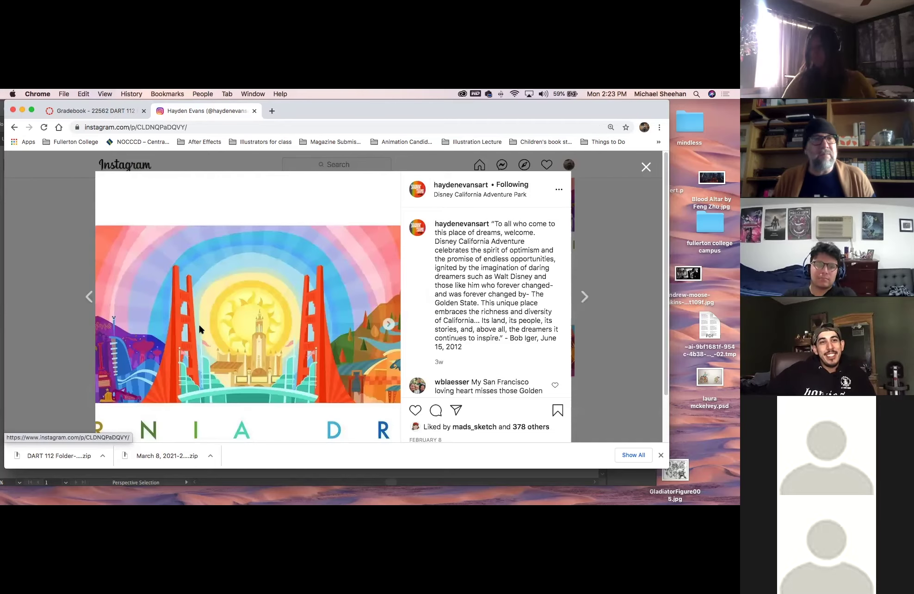
click(646, 167)
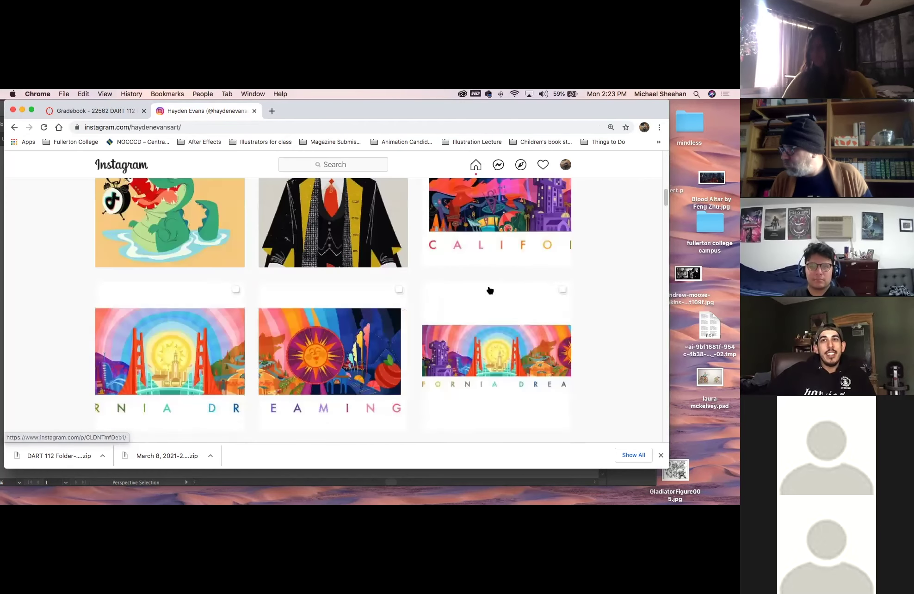
Step: Leave the artist's profile for the Instagram home feed and hide Chrome to show the Illustrator perspective drawing
scroll(509, 296, up, 10)
scroll(530, 303, up, 3)
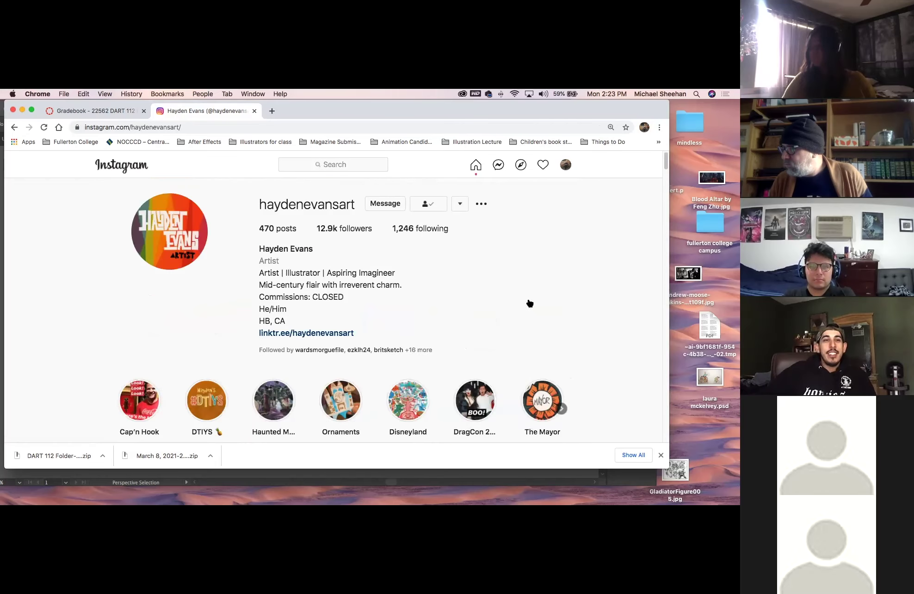
click(122, 168)
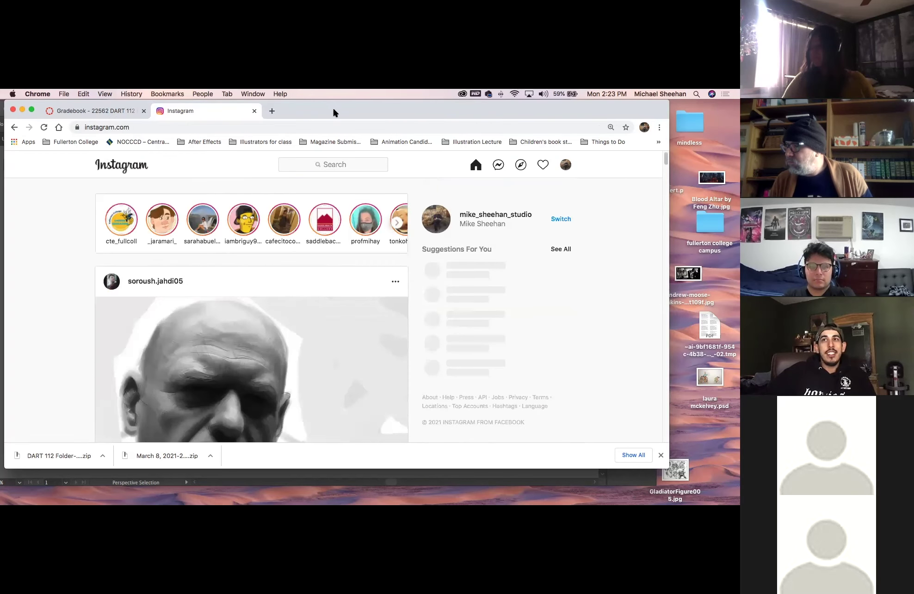
key(super+h)
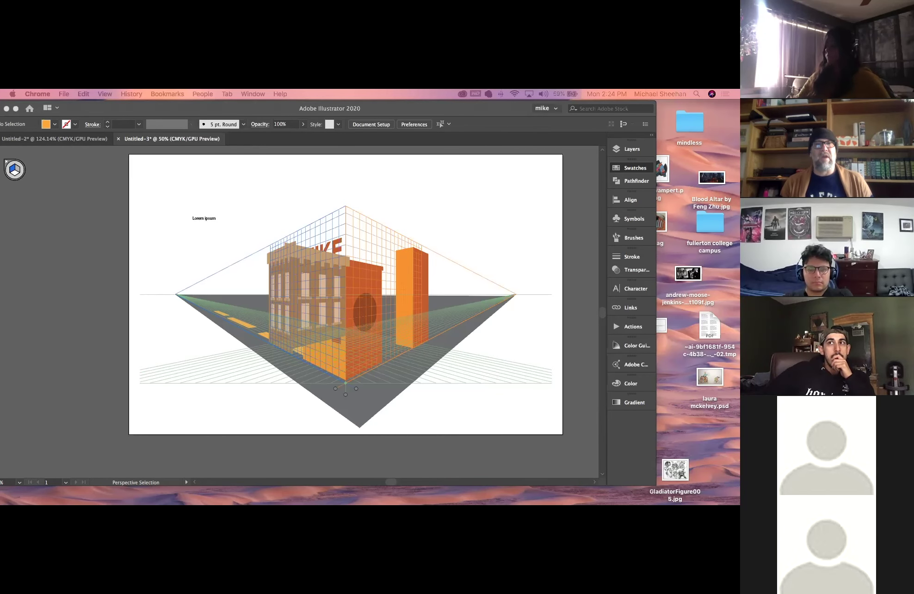
Step: Switch to Chrome and view the enlarged night cityscape in the Cityscape Reference blog post before moving the browser off the Illustrator drawing
key(super+Tab)
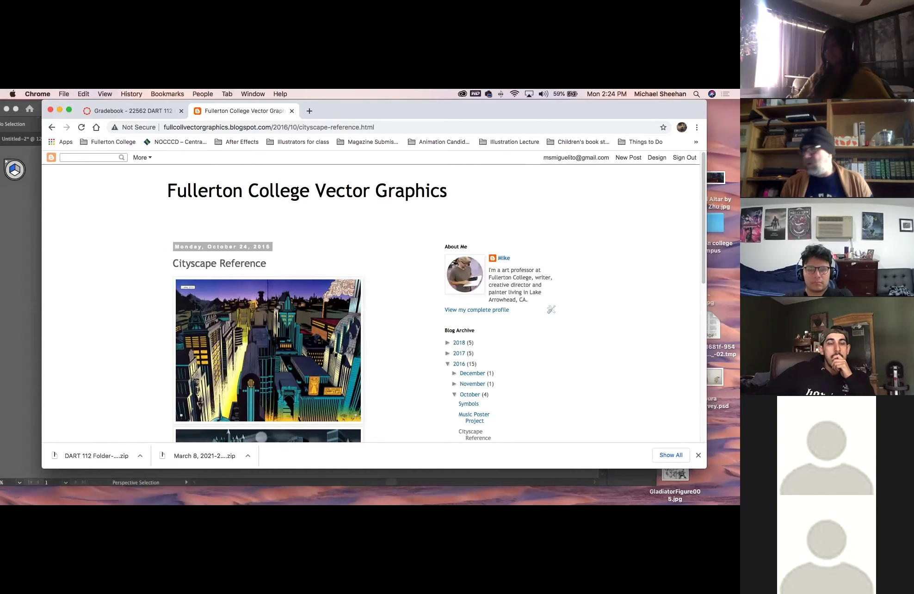
click(360, 410)
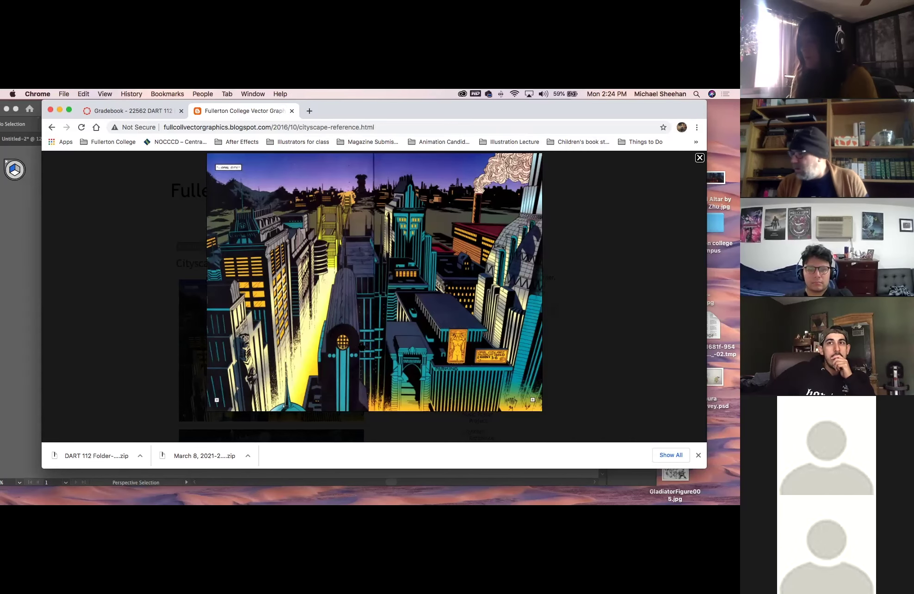
click(413, 338)
scroll(366, 343, down, 10)
scroll(366, 344, up, 3)
scroll(365, 344, up, 7)
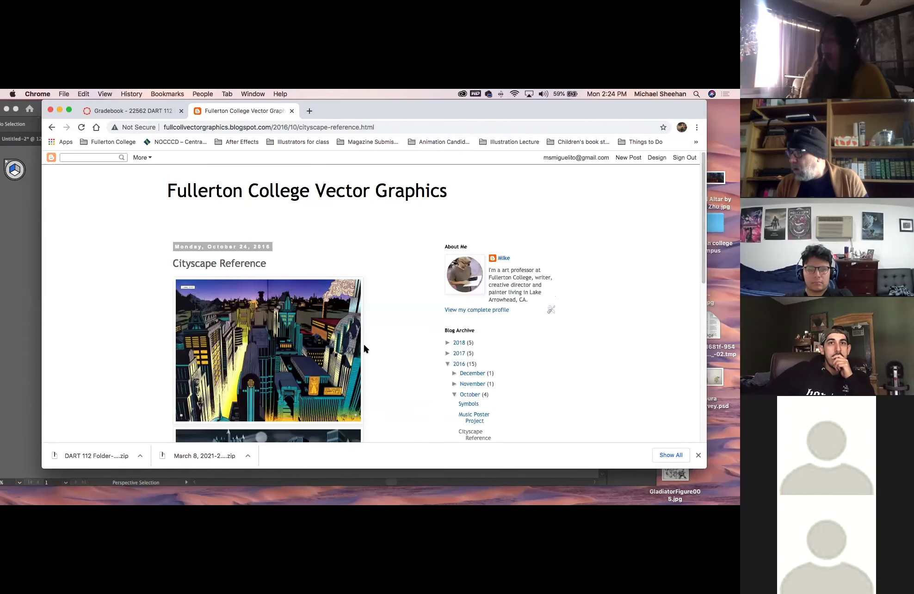
click(363, 345)
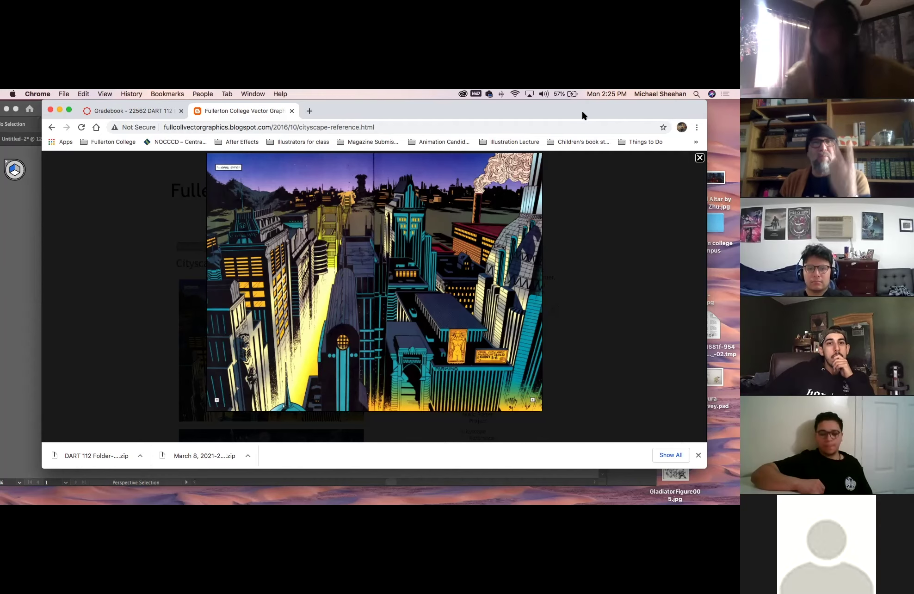
drag(562, 107, 0, 111)
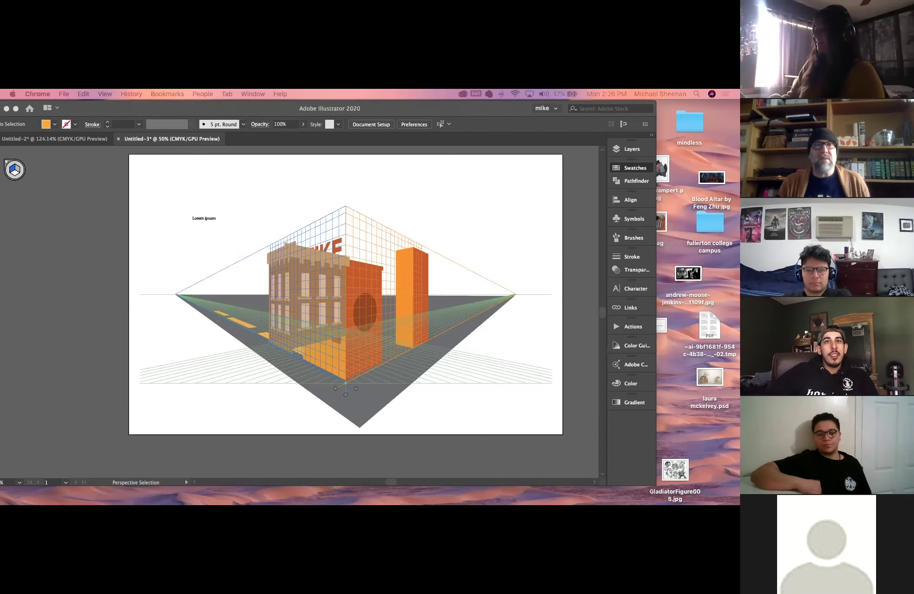
Step: Bring the browser window back and go through the "Organic" Project sample images from the forest painting to the last one
drag(0, 121, 513, 121)
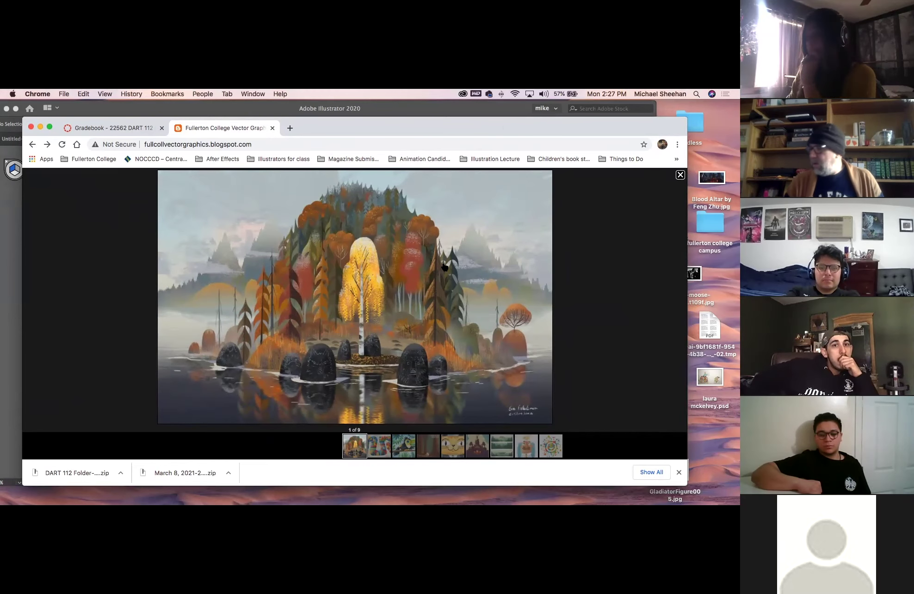
click(376, 453)
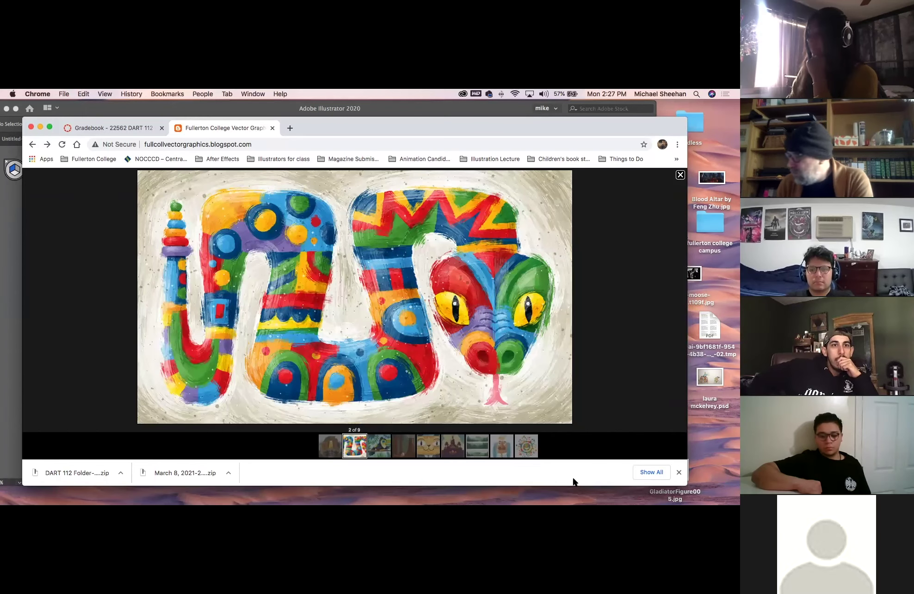
click(379, 444)
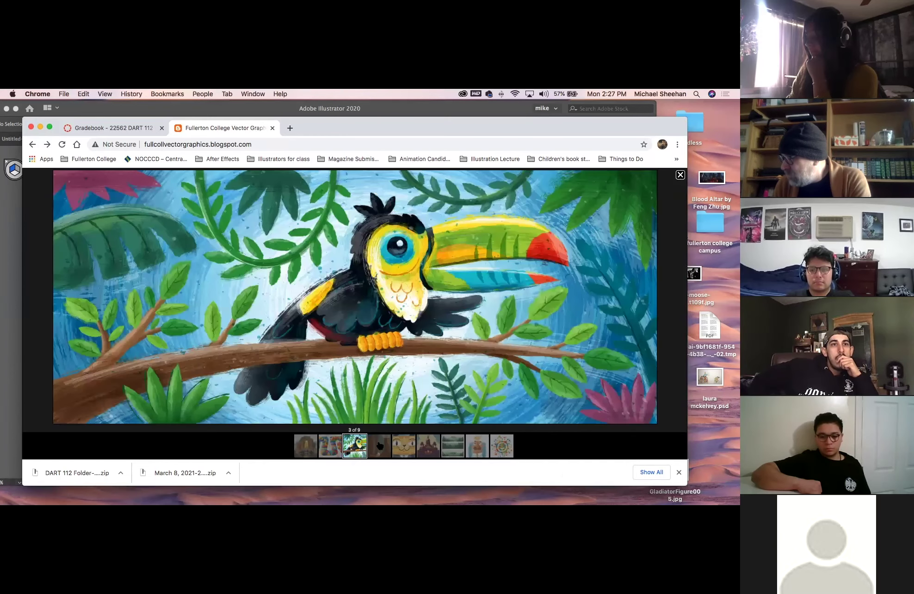
click(392, 444)
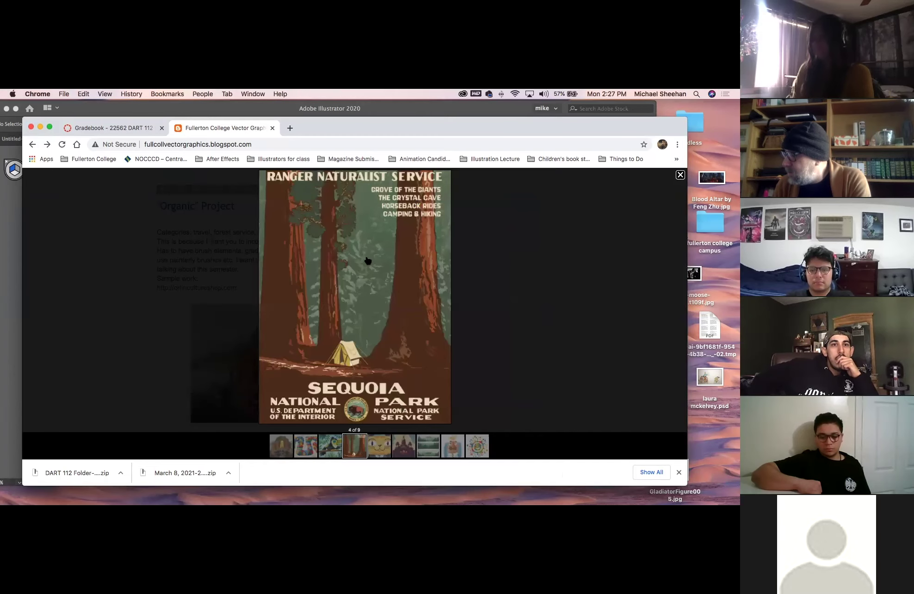
click(377, 445)
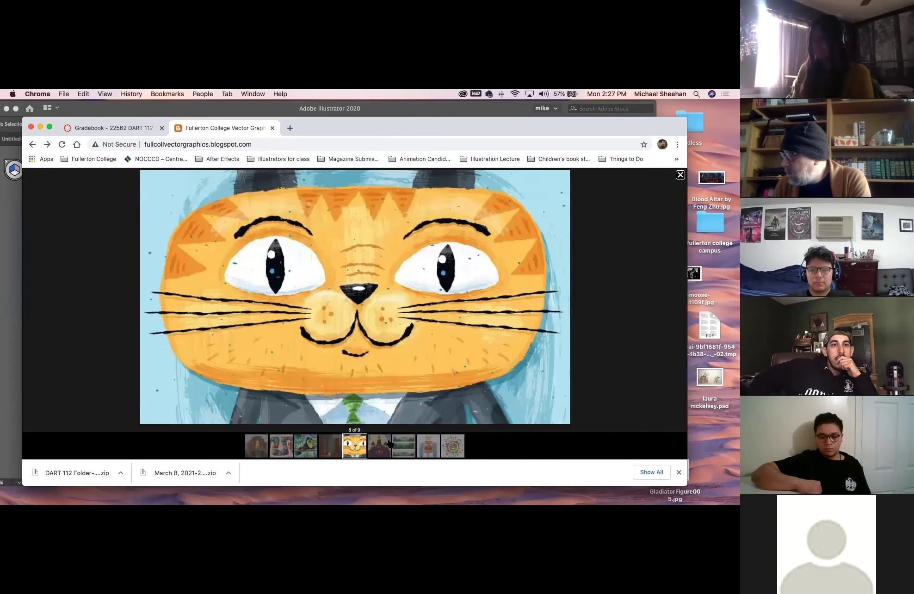
click(390, 444)
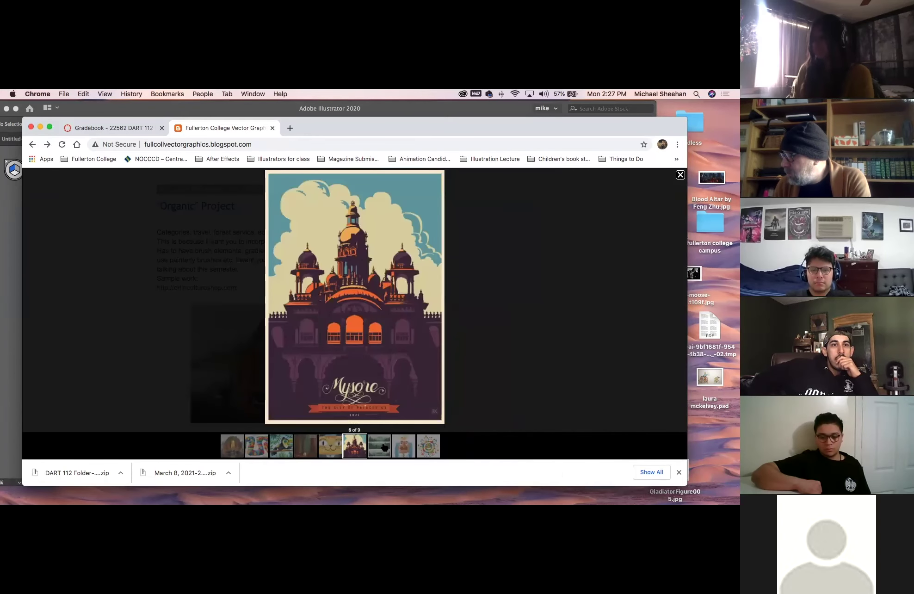
click(383, 447)
click(386, 447)
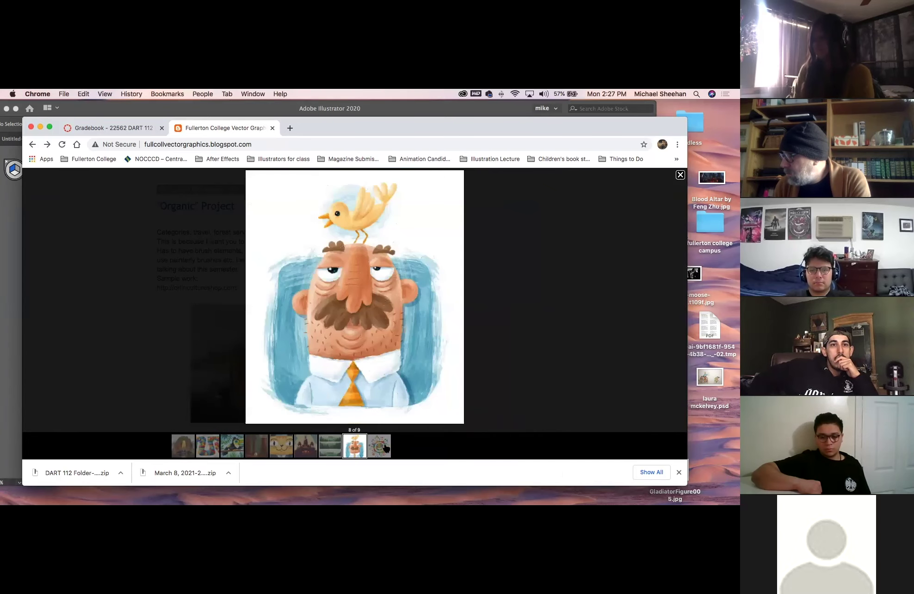
click(383, 447)
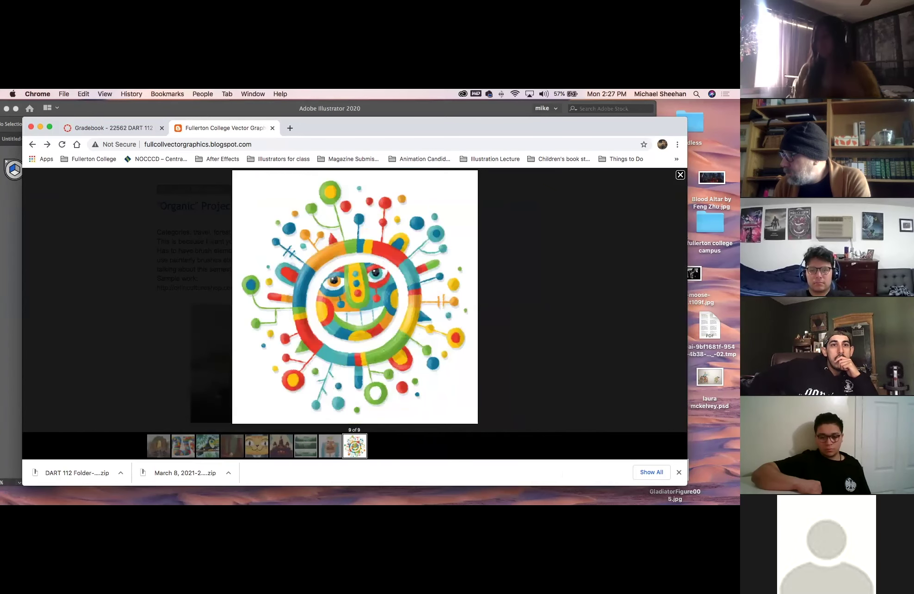
Step: Return to the first forest painting in the sample gallery, then view the Sequoia National Park poster
click(280, 446)
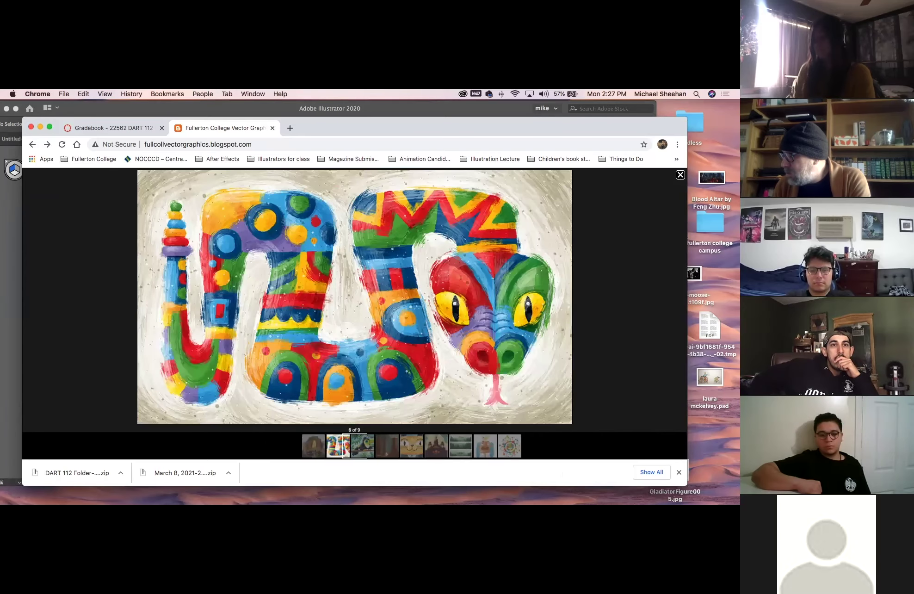
click(259, 446)
click(337, 445)
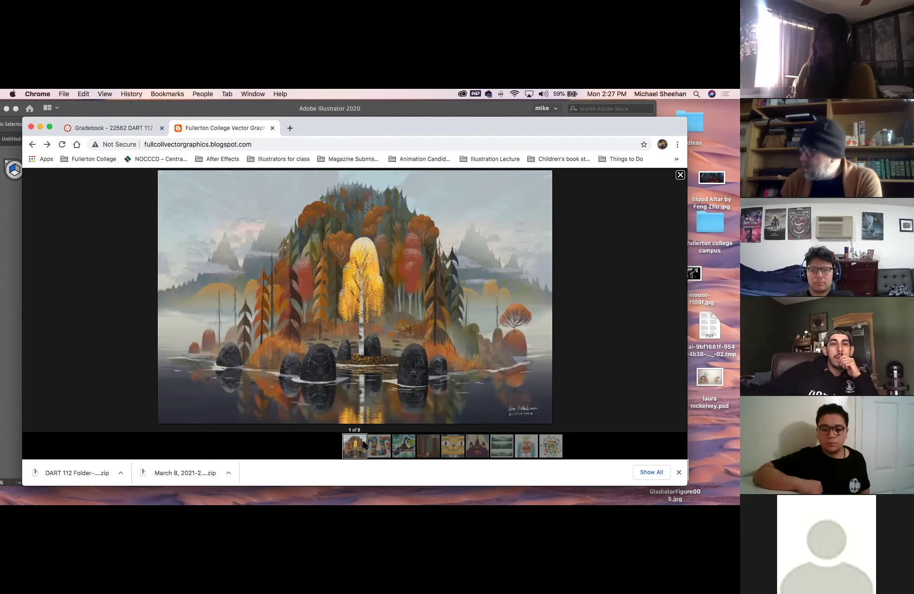
click(428, 445)
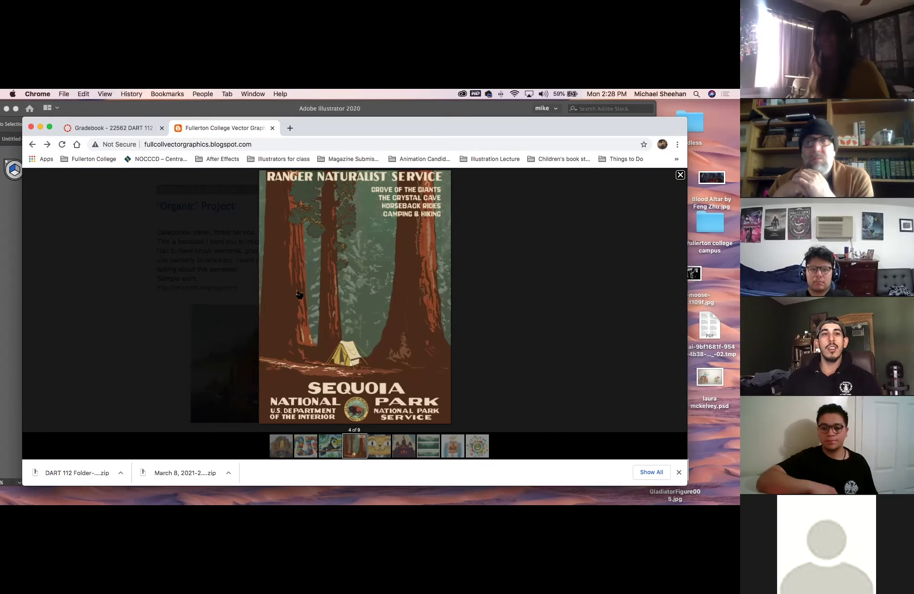
Step: Close the image viewer and look over the "Organic" Project post with its brief and sample artwork
click(572, 278)
scroll(449, 332, down, 10)
scroll(450, 338, down, 10)
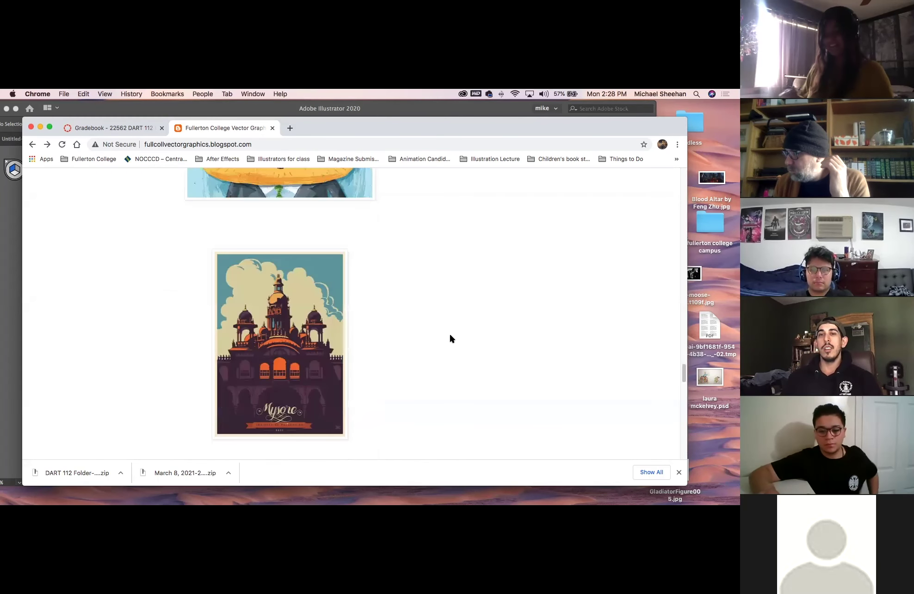
scroll(449, 332, down, 15)
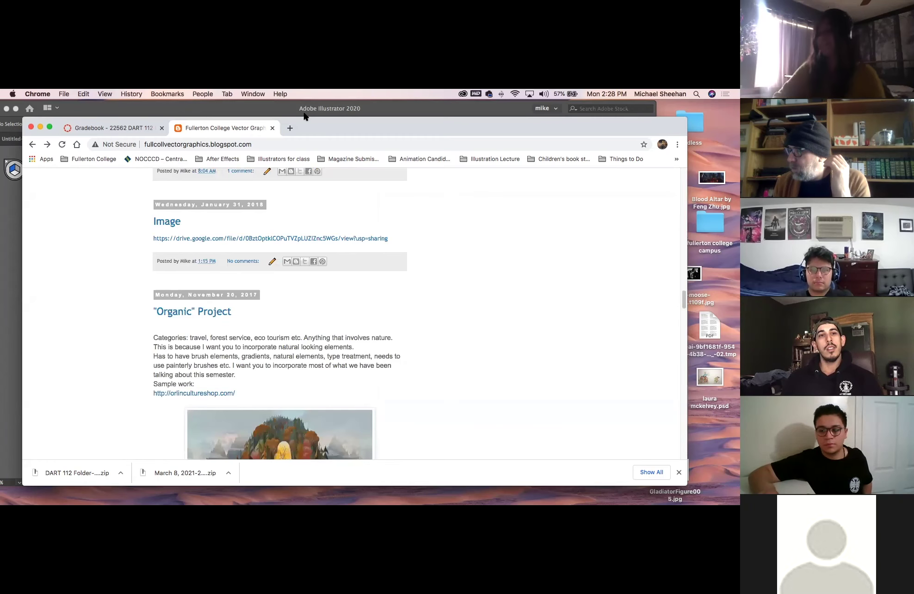
Step: Begin a search for "ken" in a new browser tab, then hide Chrome to return to the Illustrator drawing
click(289, 129)
click(290, 143)
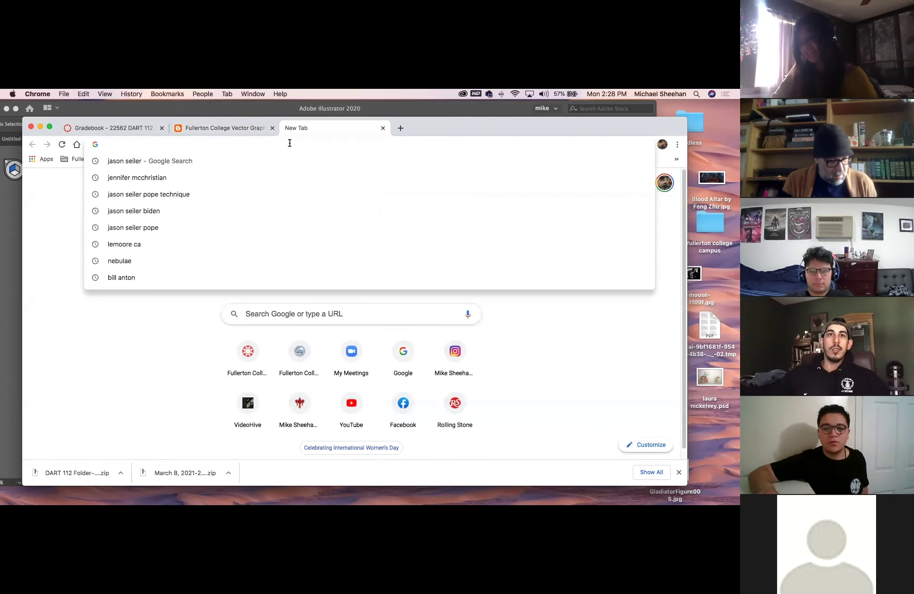
text(ken)
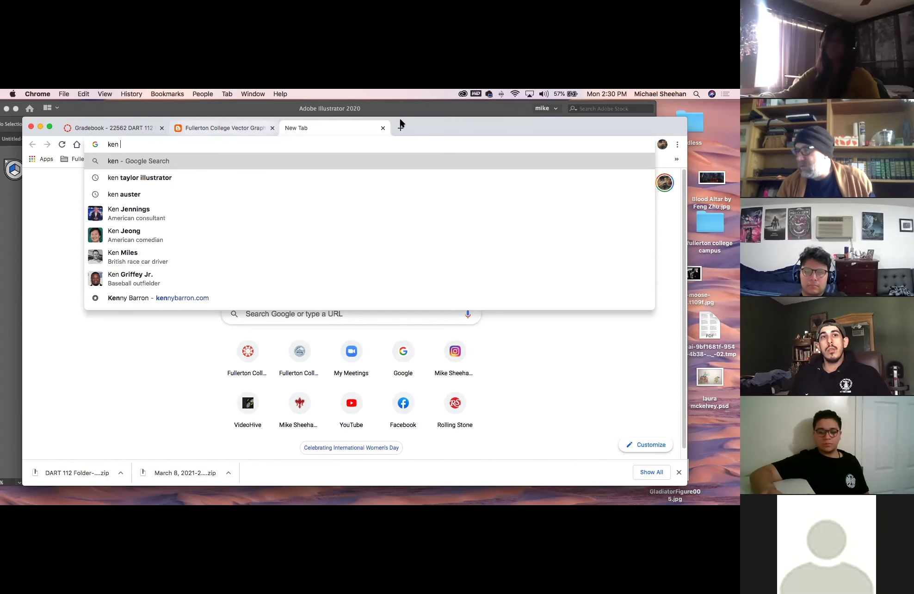
drag(456, 129, 442, 115)
key(super+h)
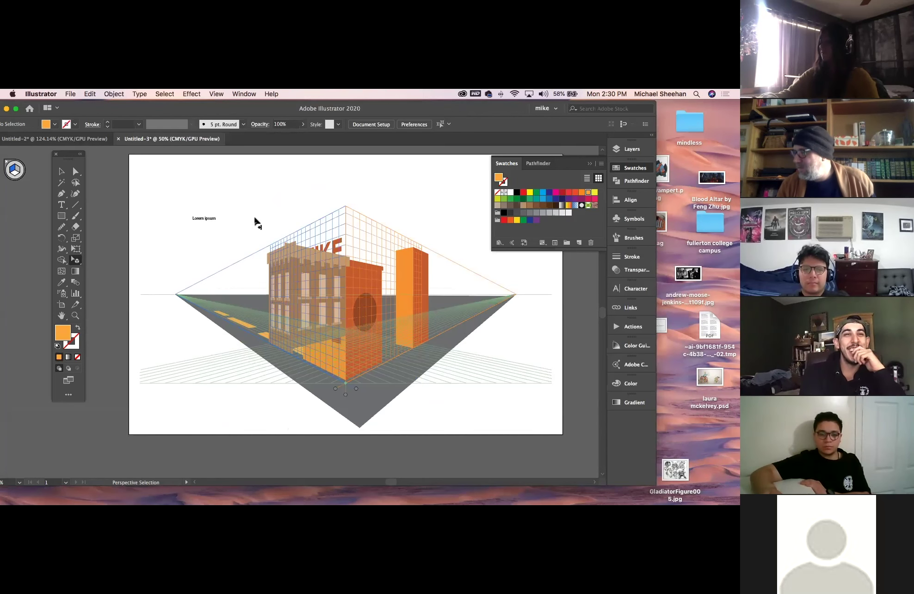
Step: Close the Untitled-3 street scene and delete all of the brown building artwork from Untitled-2
click(363, 333)
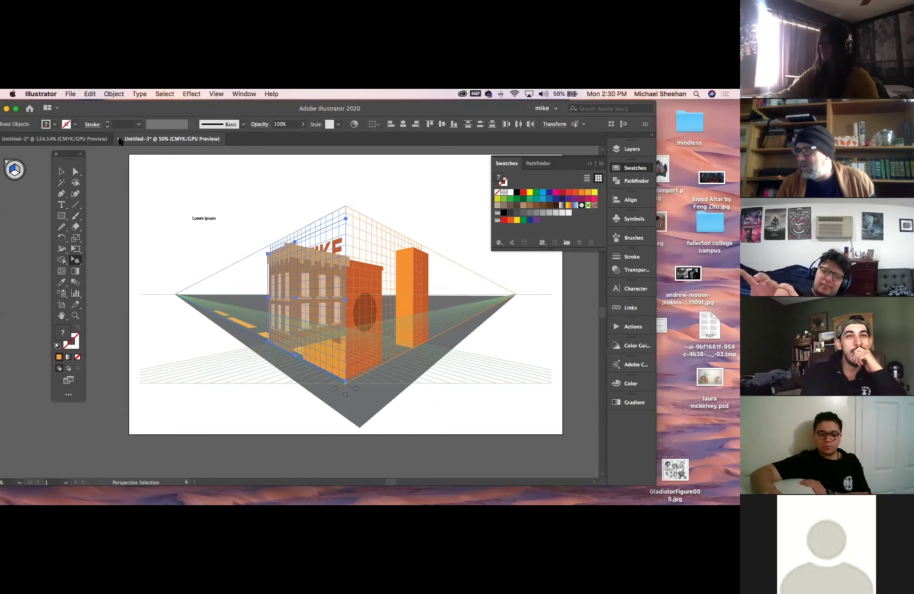
click(118, 138)
click(337, 317)
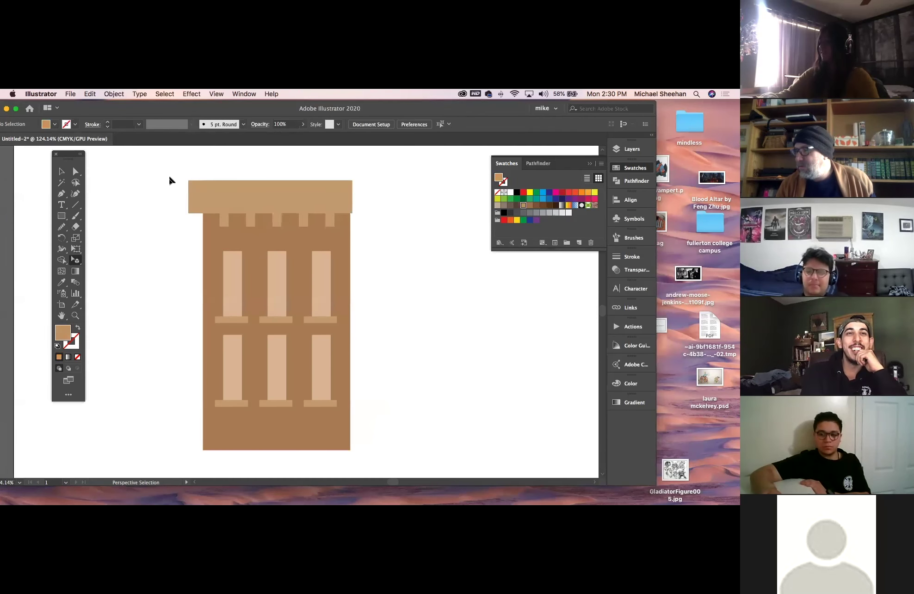
key(super+a)
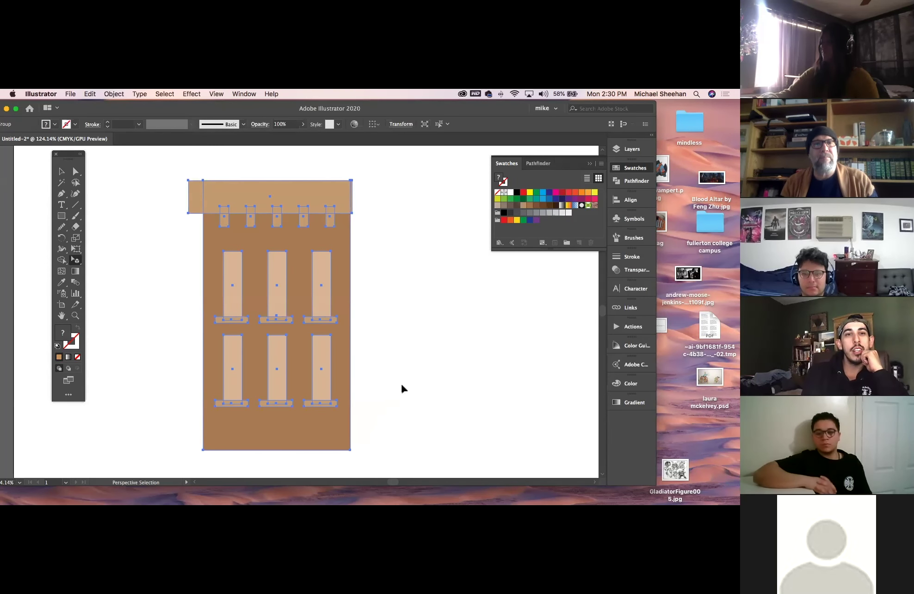
key(Delete)
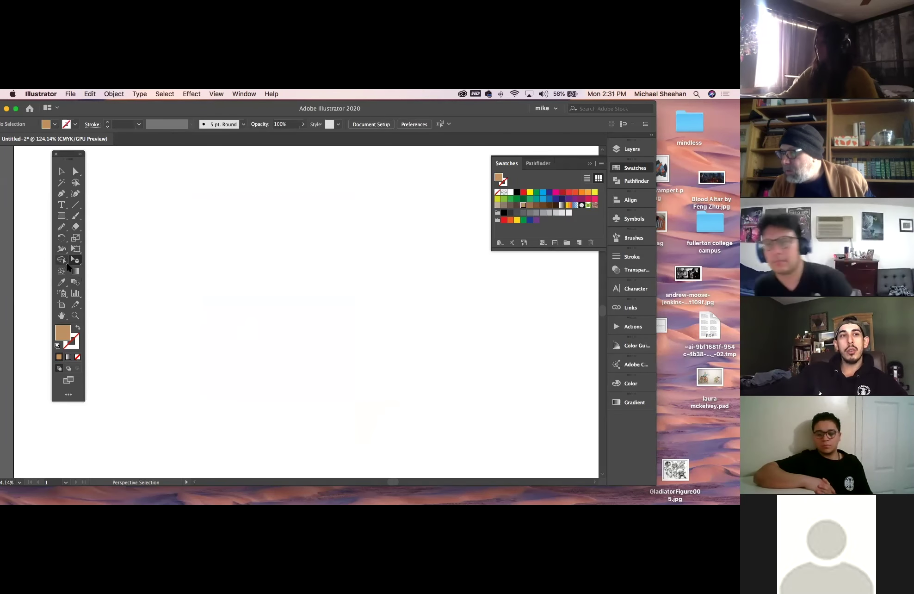
Step: Show the two-point perspective grid on the empty Untitled-2 artboard with the Perspective Grid tool
drag(75, 262, 101, 266)
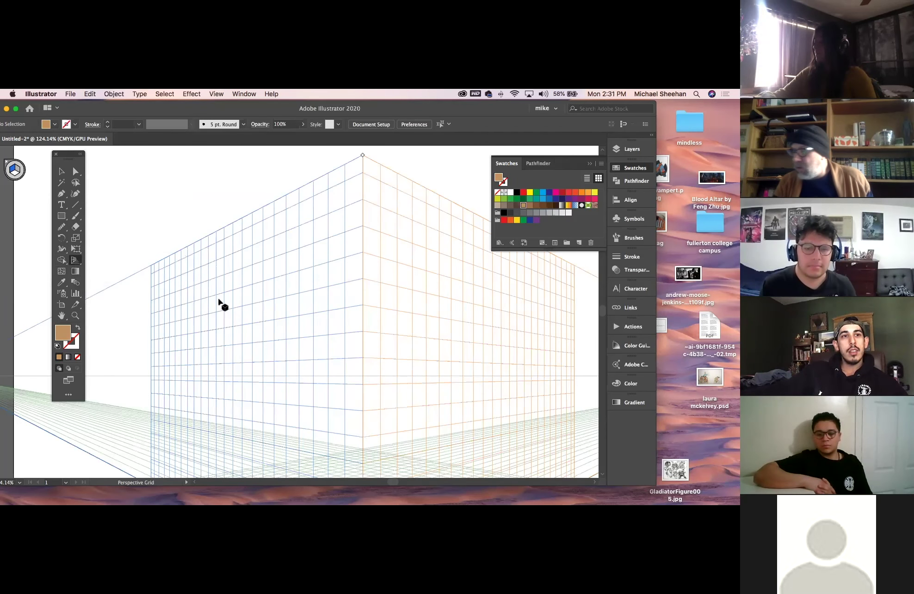
key(super+minus)
key(super+minus)
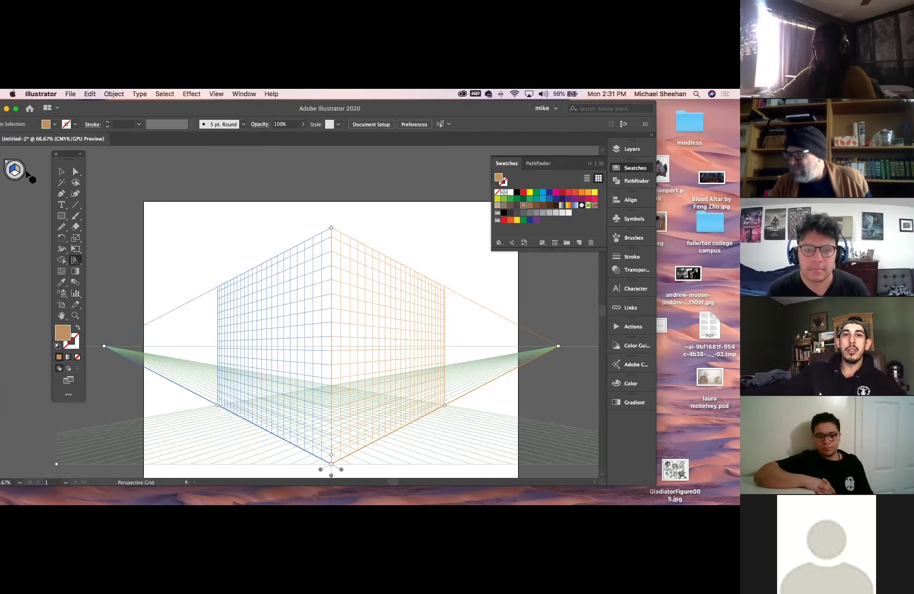
scroll(289, 351, down, 5)
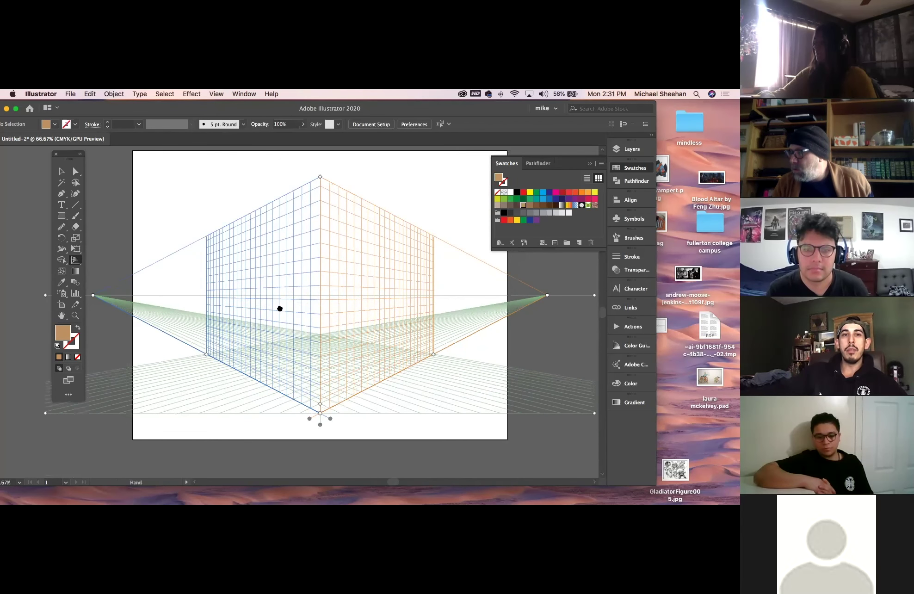
Step: Move the left and right vanishing points of the grid farther out beyond the artboard's edges
scroll(225, 313, left, 8)
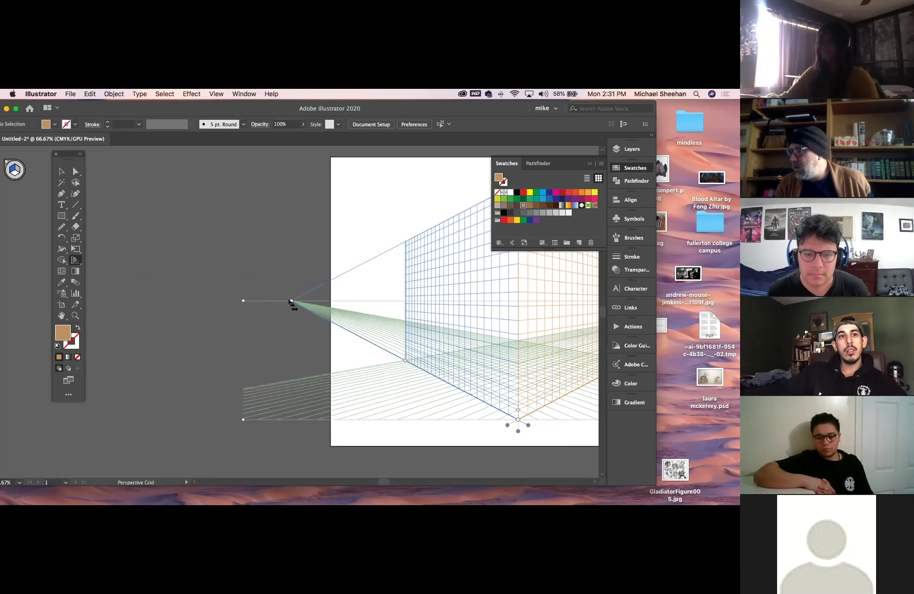
scroll(327, 300, right, 6)
scroll(327, 301, right, 5)
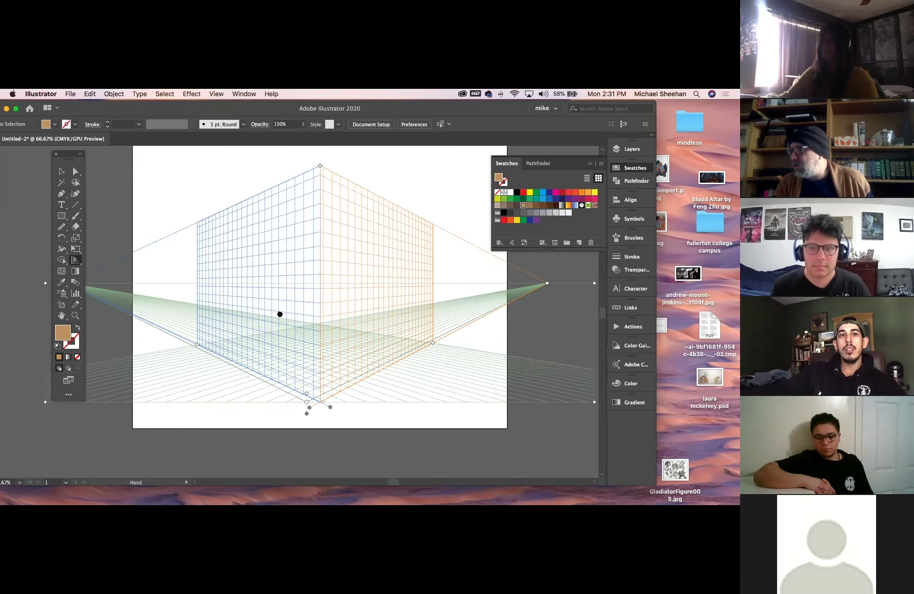
drag(510, 298, 545, 297)
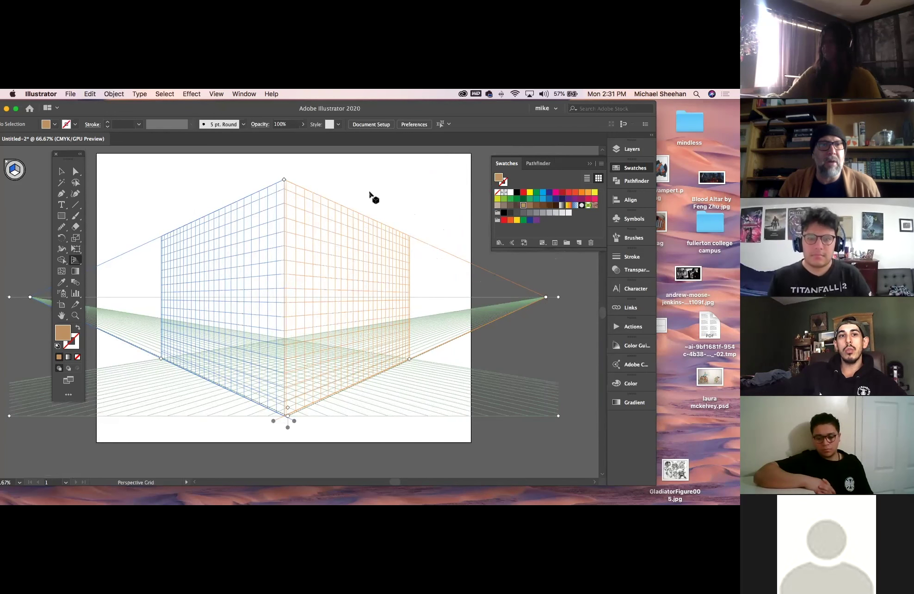
Step: Spread the blue and orange vertical grid planes apart to leave an open gap in the middle
drag(367, 267, 406, 250)
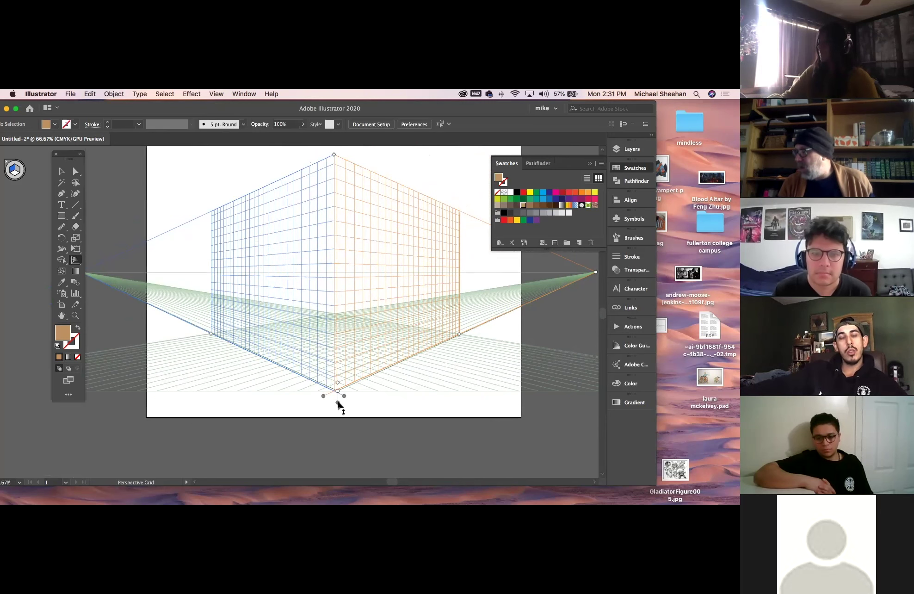
drag(326, 398, 378, 402)
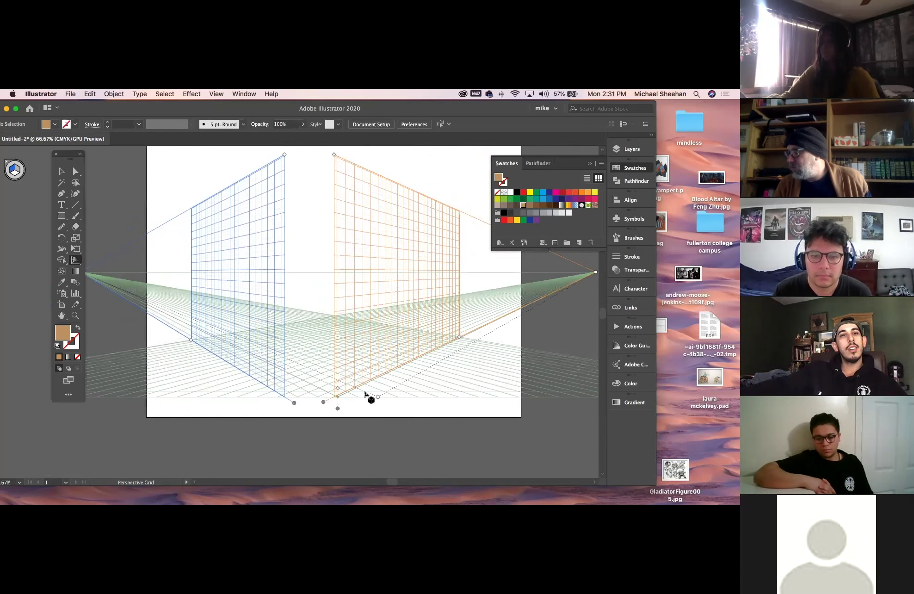
mouse_move(350, 407)
mouse_down()
mouse_move(342, 408)
mouse_move(381, 415)
mouse_move(366, 423)
mouse_move(378, 425)
mouse_move(343, 377)
mouse_move(342, 408)
mouse_up()
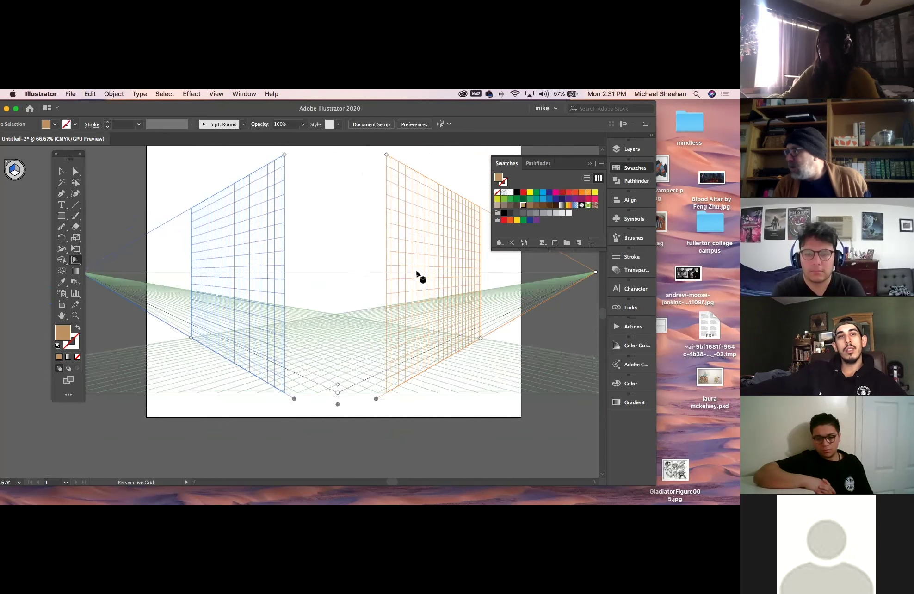
Step: Raise the horizon line of the perspective grid toward the upper part of the artboard
scroll(368, 234, up, 3)
scroll(368, 234, right, 3)
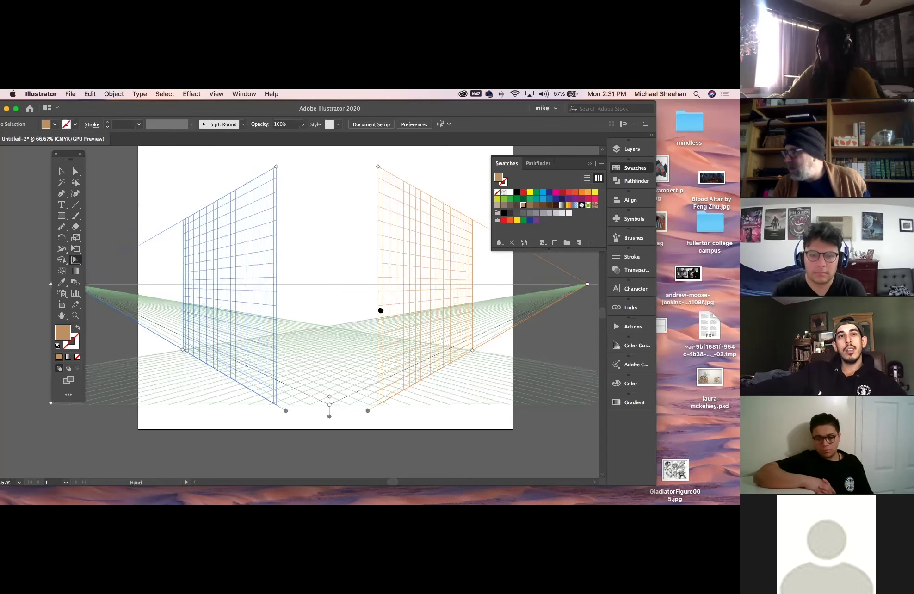
drag(520, 340, 593, 292)
key(space)
drag(270, 383, 412, 410)
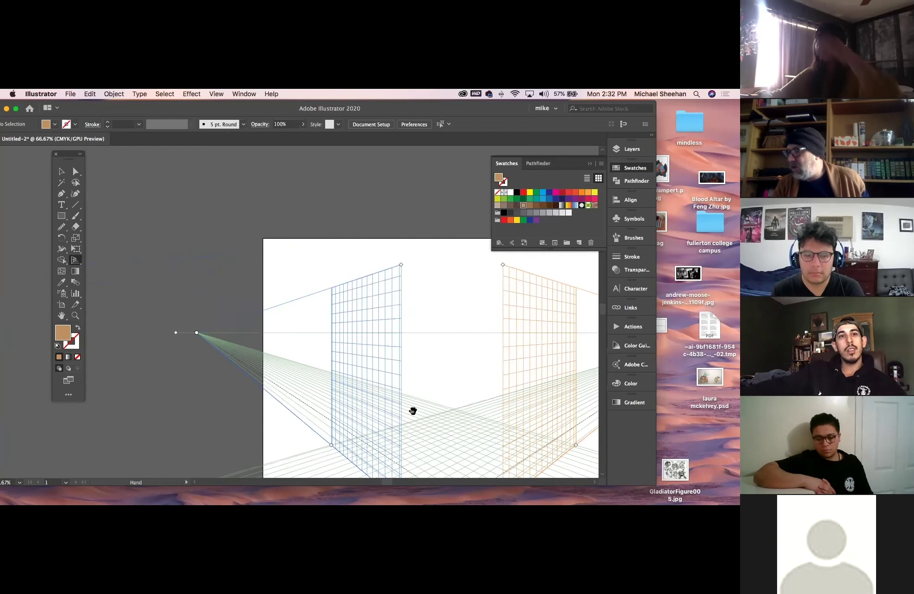
drag(176, 333, 178, 298)
Step: Pull both vanishing points much farther outward along the raised horizon line
key(space)
drag(420, 369, 594, 399)
drag(315, 309, 118, 310)
drag(444, 363, 165, 375)
drag(518, 366, 480, 363)
drag(546, 336, 563, 320)
drag(296, 379, 472, 285)
Step: Move the orange grid plane back toward the blue one and raise the grid's height above the artboard
key(super+minus)
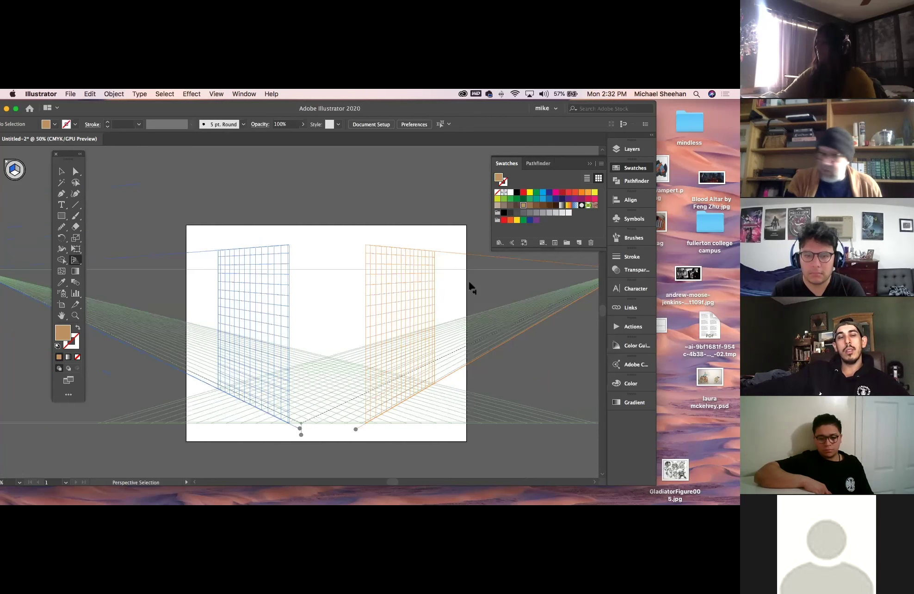
key(super+minus)
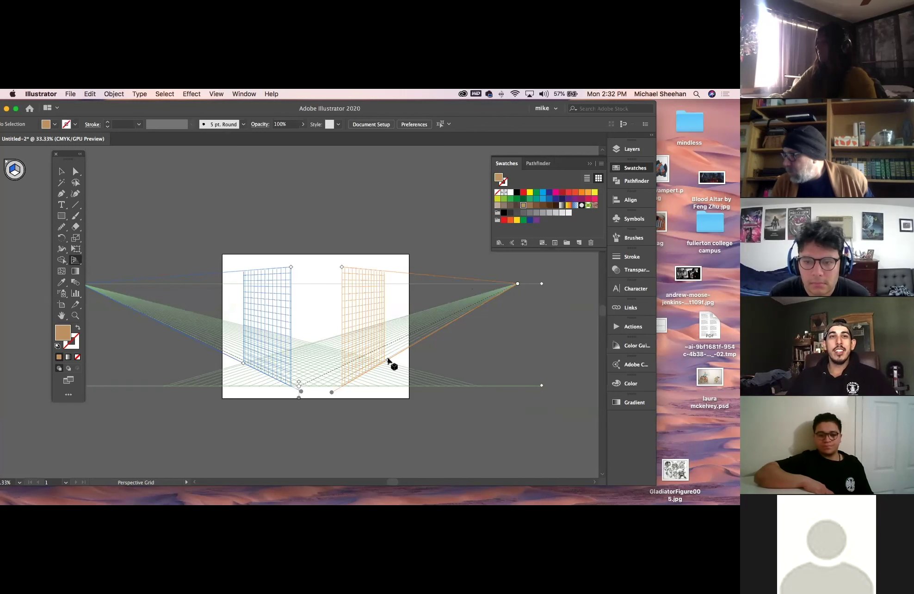
drag(331, 393, 300, 398)
drag(309, 267, 331, 180)
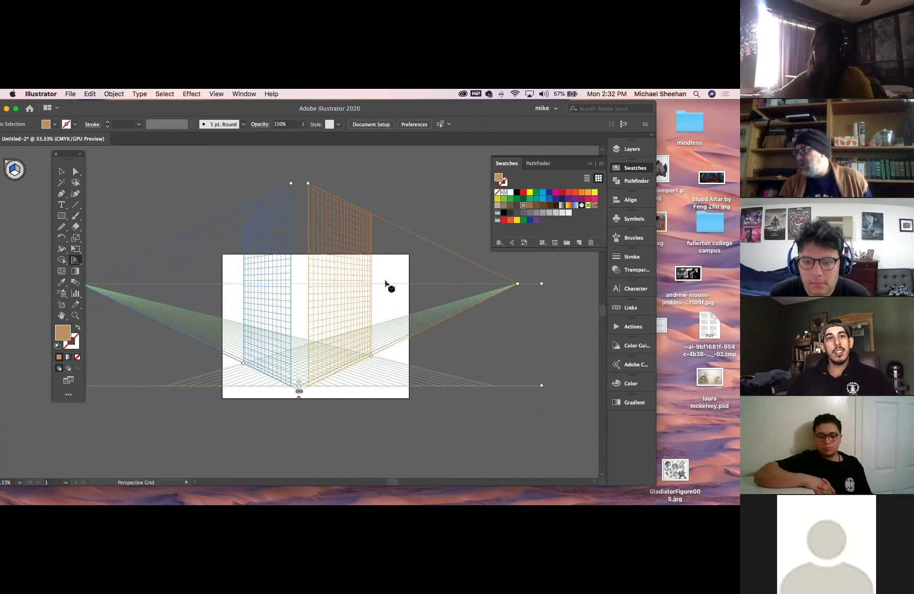
Step: Extend the orange and blue grid planes outward toward their vanishing points, past both sides of the artboard
drag(371, 345, 496, 348)
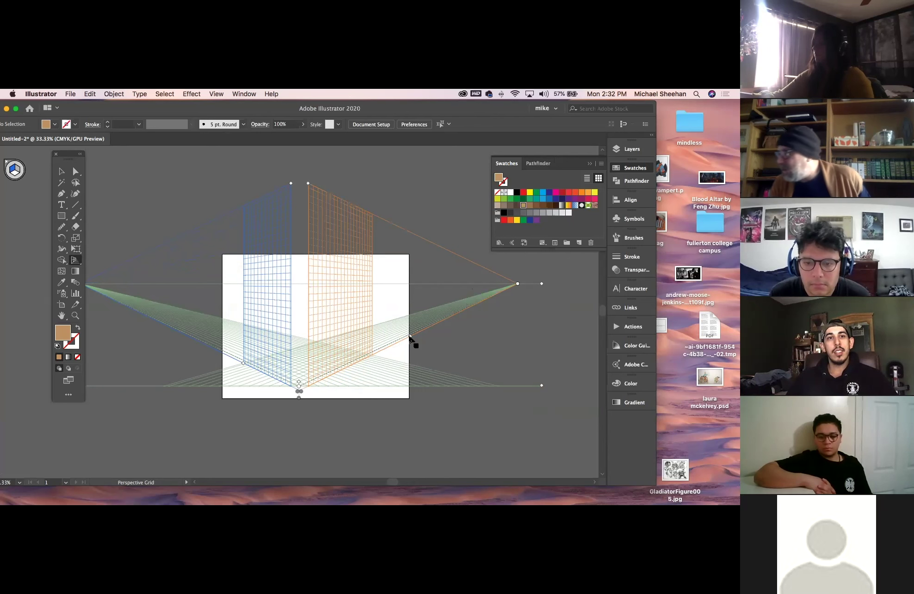
drag(410, 340, 412, 341)
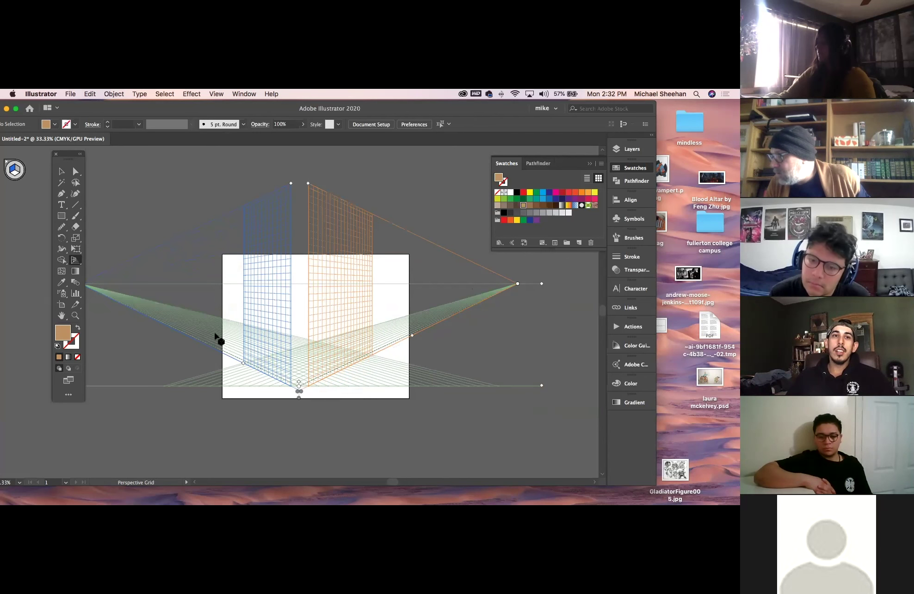
drag(238, 361, 158, 336)
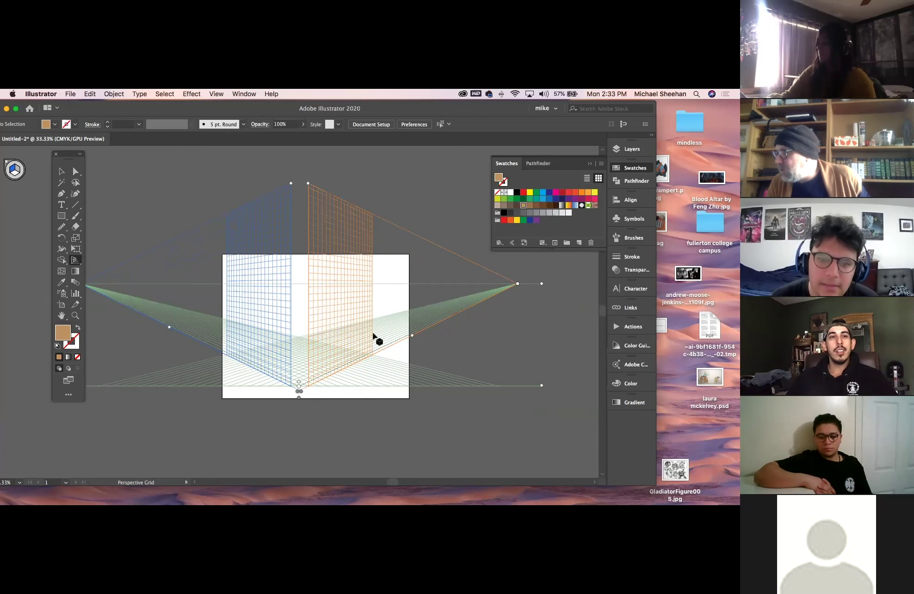
Step: Hide the perspective grid
mouse_move(222, 107)
mouse_down()
mouse_move(268, 108)
mouse_move(231, 104)
mouse_up()
click(216, 93)
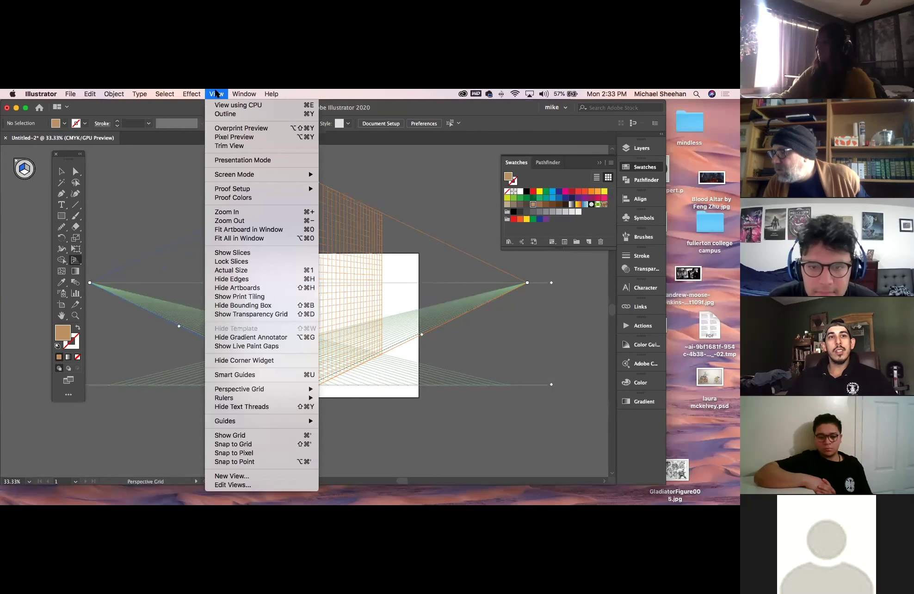
mouse_move(246, 388)
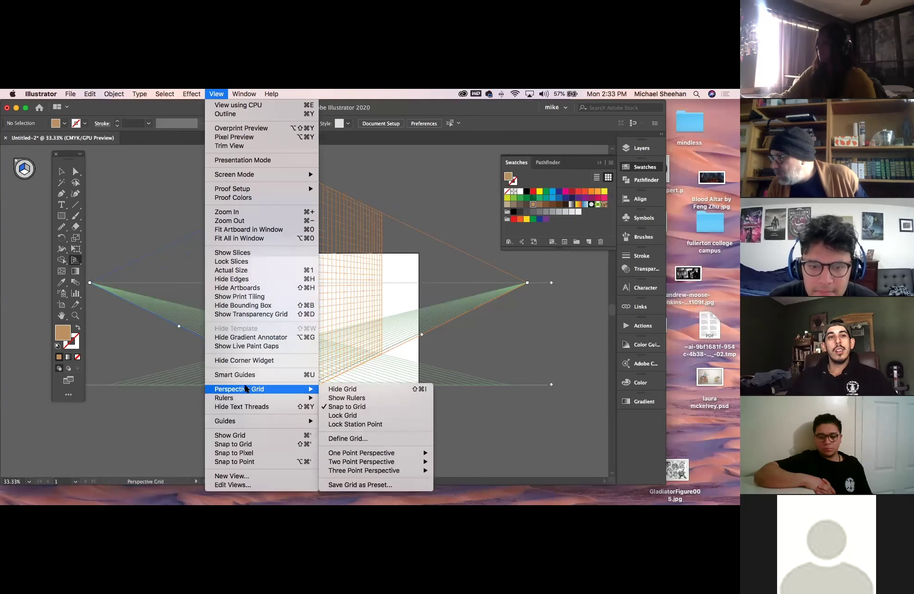
click(359, 393)
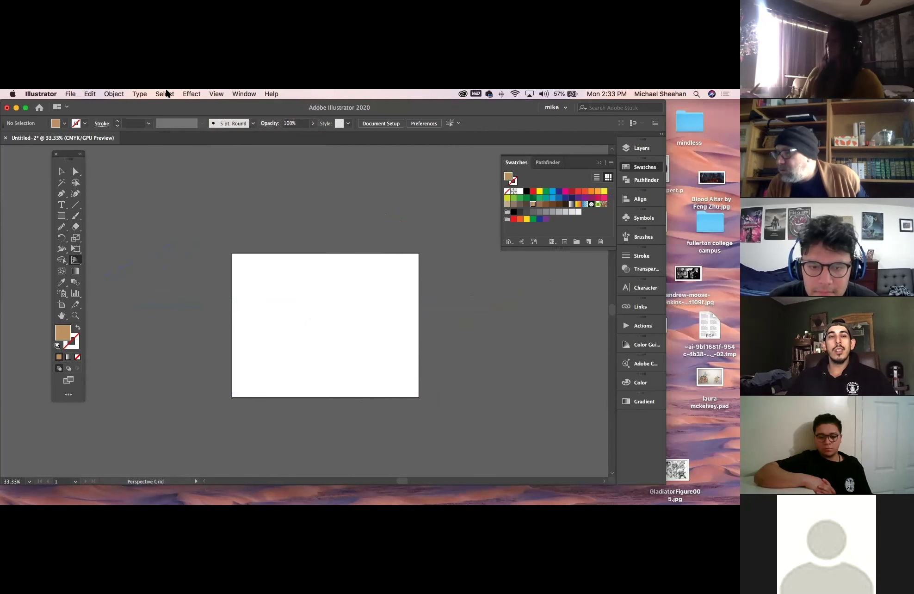
Step: Turn the perspective grid back on over the artboard
click(165, 94)
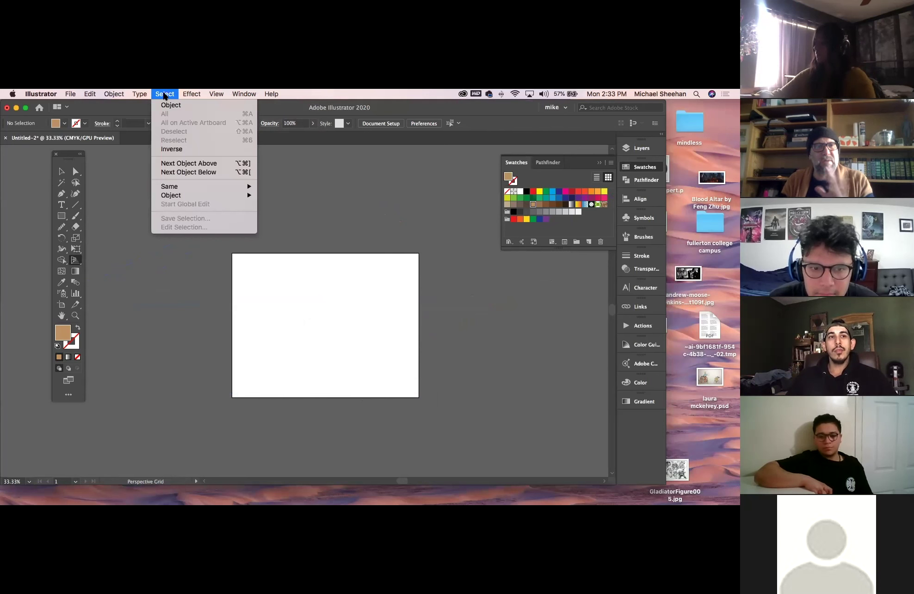
click(165, 95)
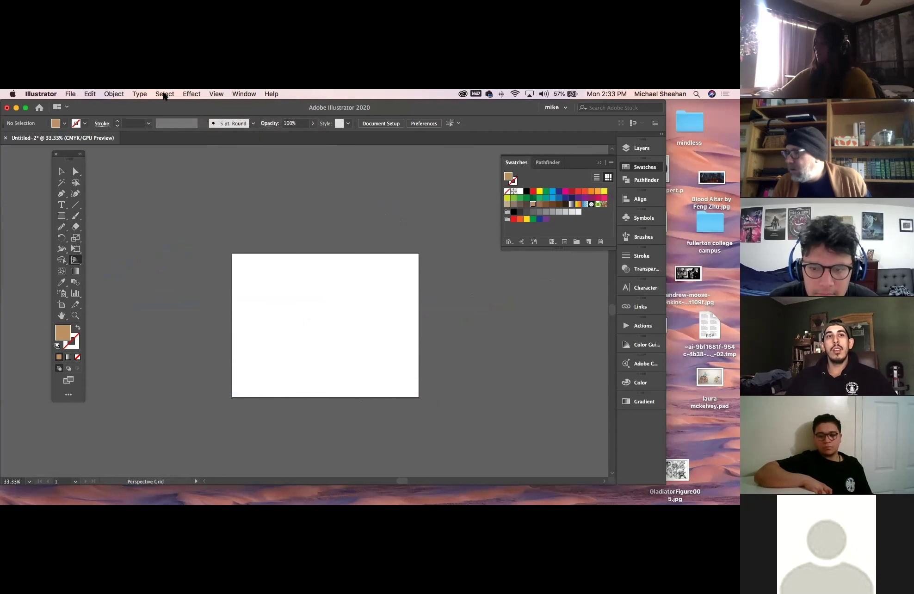
click(221, 94)
mouse_move(234, 390)
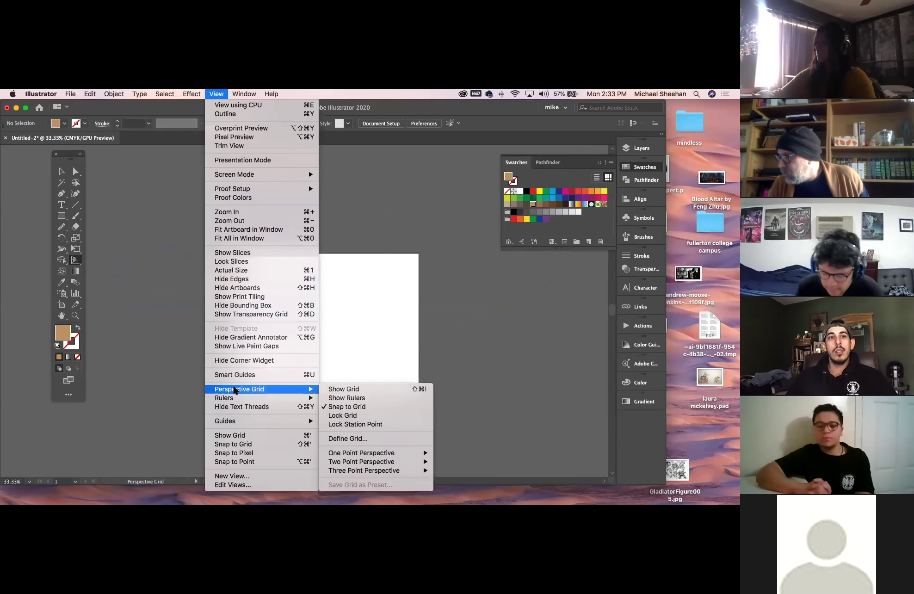
click(352, 389)
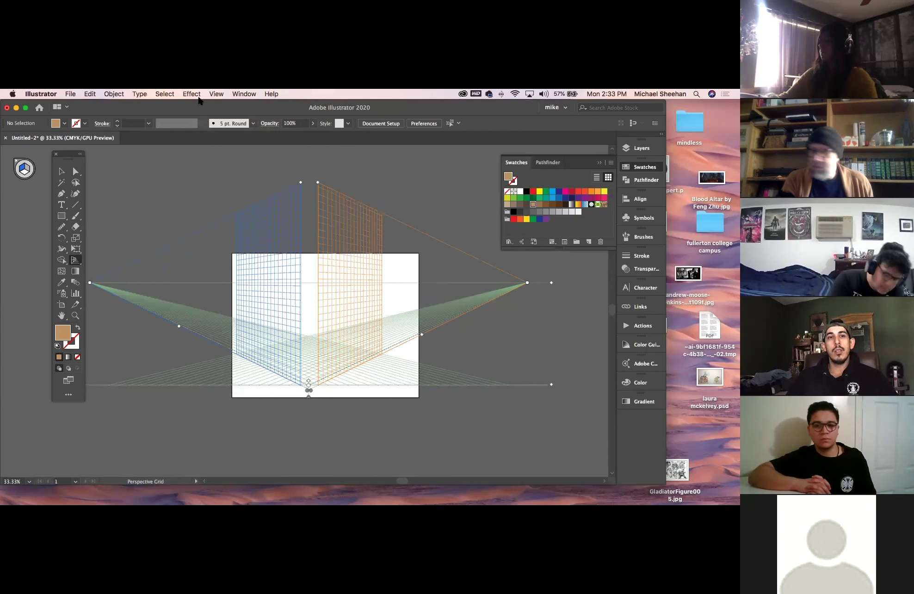
Step: Show the document rulers and look over the Perspective Grid options, including Save Grid as Preset
key(super+r)
click(198, 95)
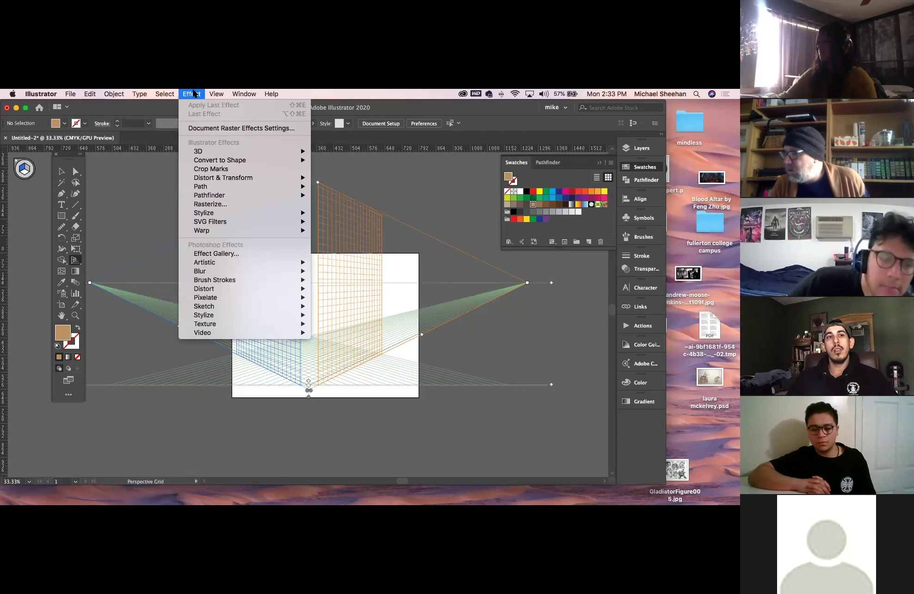
mouse_move(253, 390)
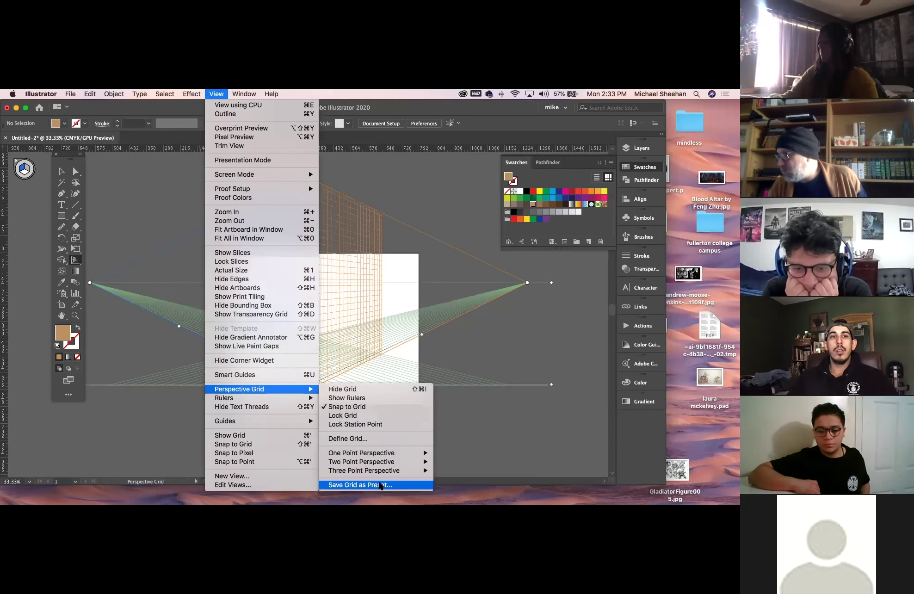
click(473, 447)
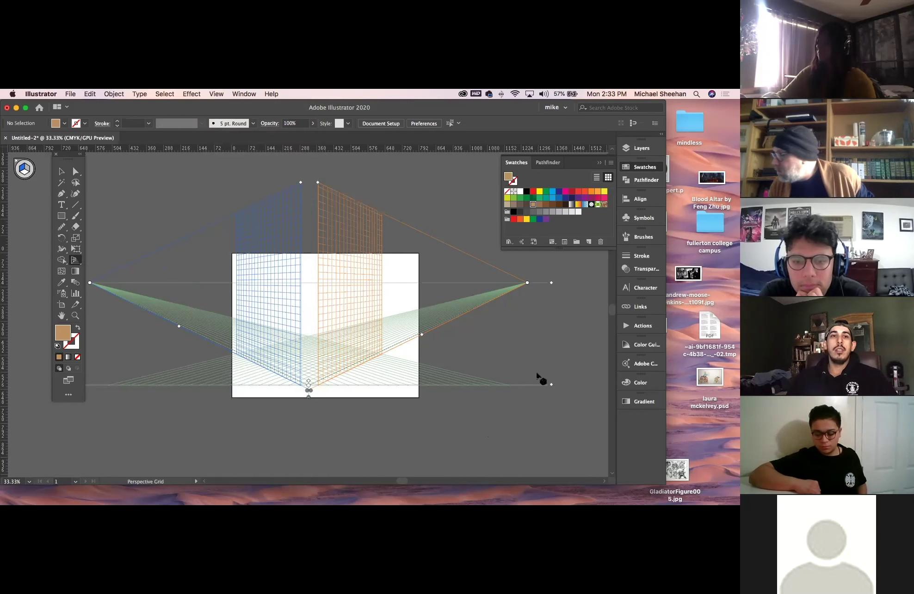
Step: Shift the whole perspective grid sideways so its ground line sits just below the artboard's lower edge
drag(551, 385, 569, 382)
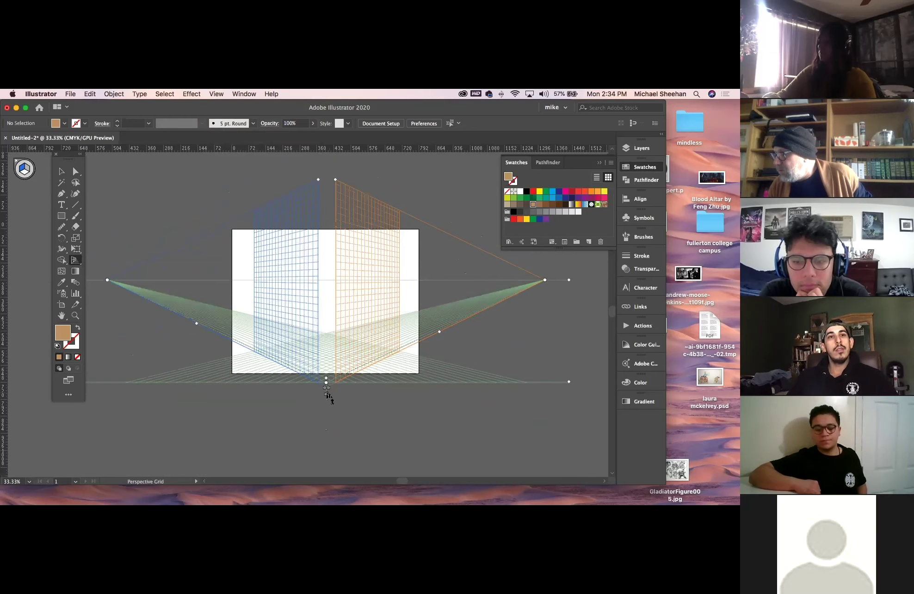
Step: Lower the perspective grid's horizontal floor plane well below the ground line and the artboard's lower edge
drag(326, 395, 343, 460)
scroll(329, 361, left, 3)
scroll(363, 328, down, 3)
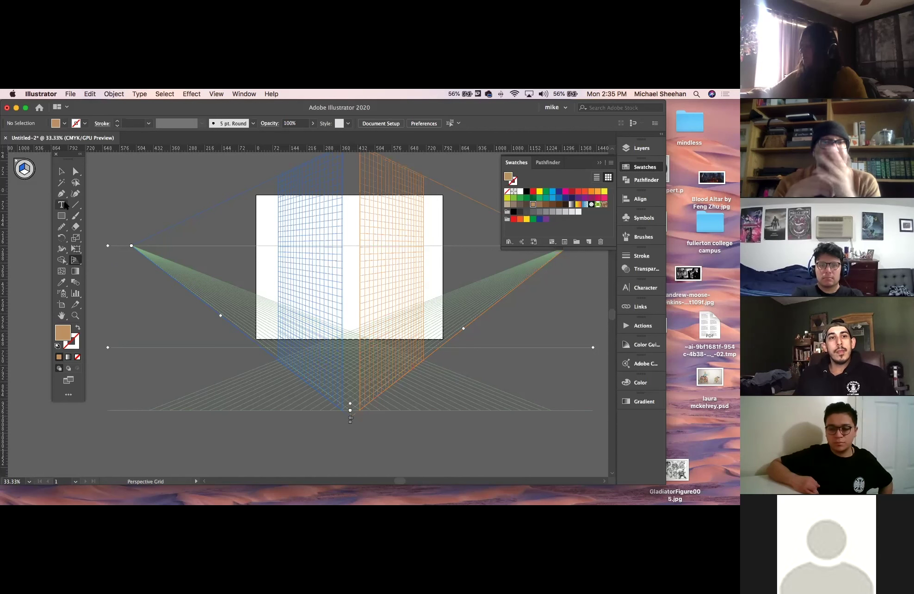
Step: Close the Untitled-2 document without saving its changes
mouse_move(208, 108)
mouse_down()
mouse_move(222, 108)
mouse_move(213, 108)
mouse_up()
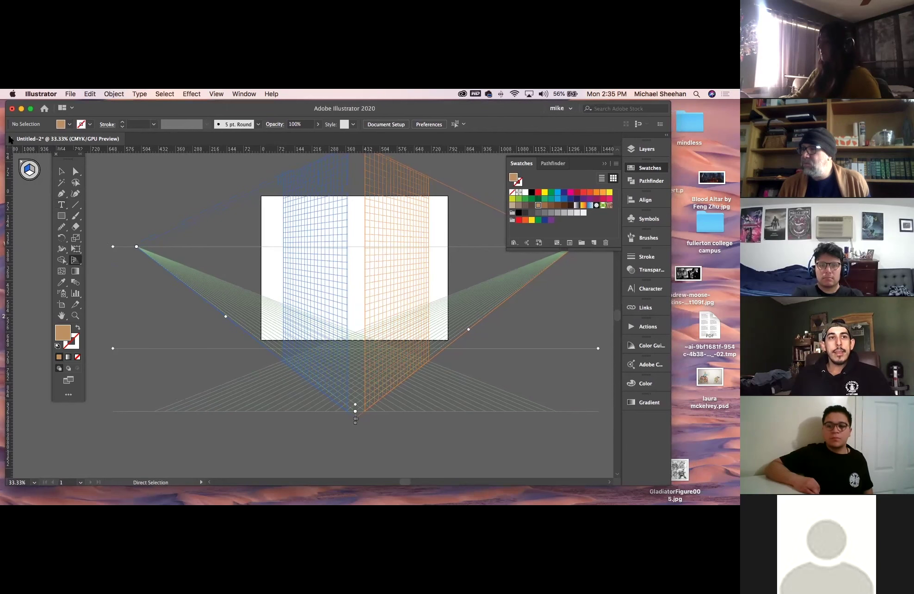
click(10, 139)
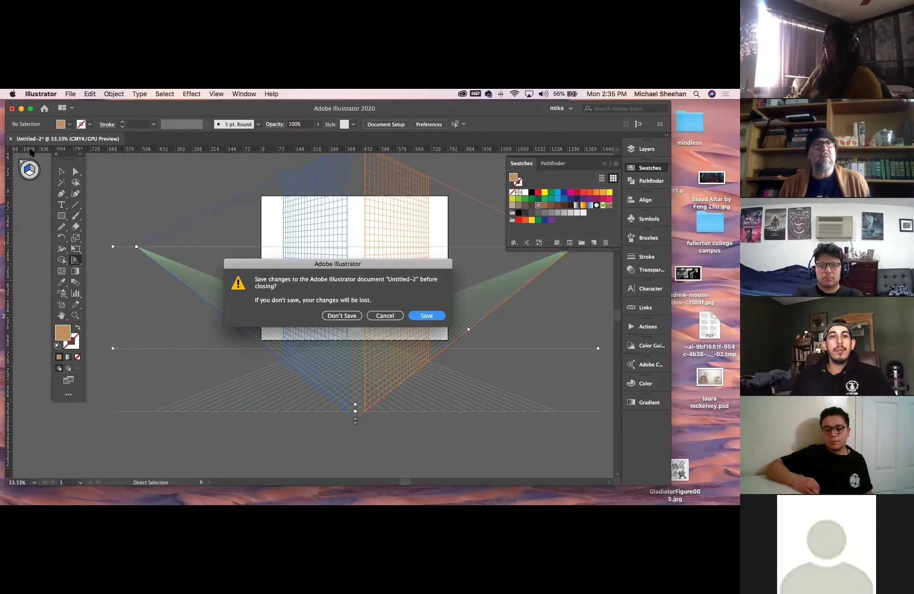
click(357, 315)
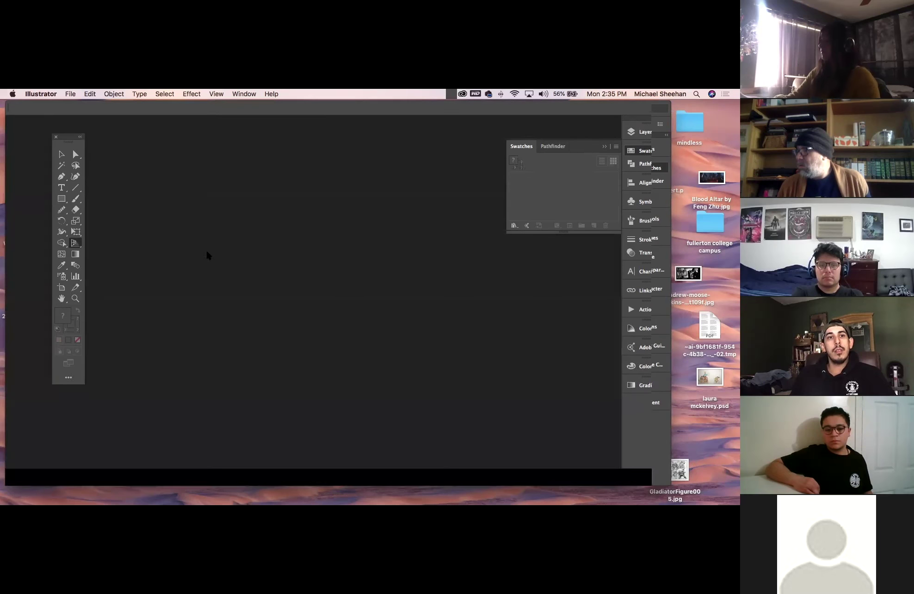
drag(87, 103, 104, 111)
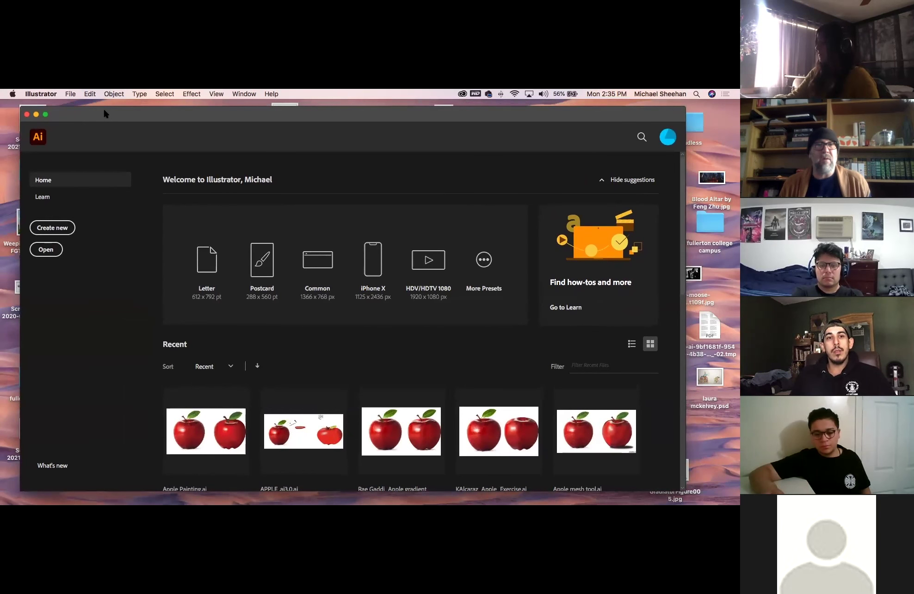
key(super+0)
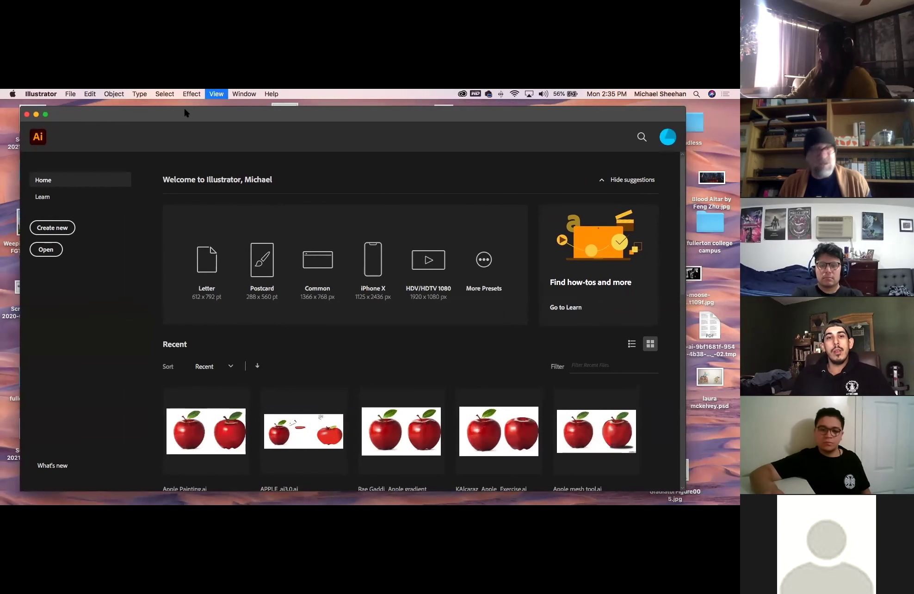